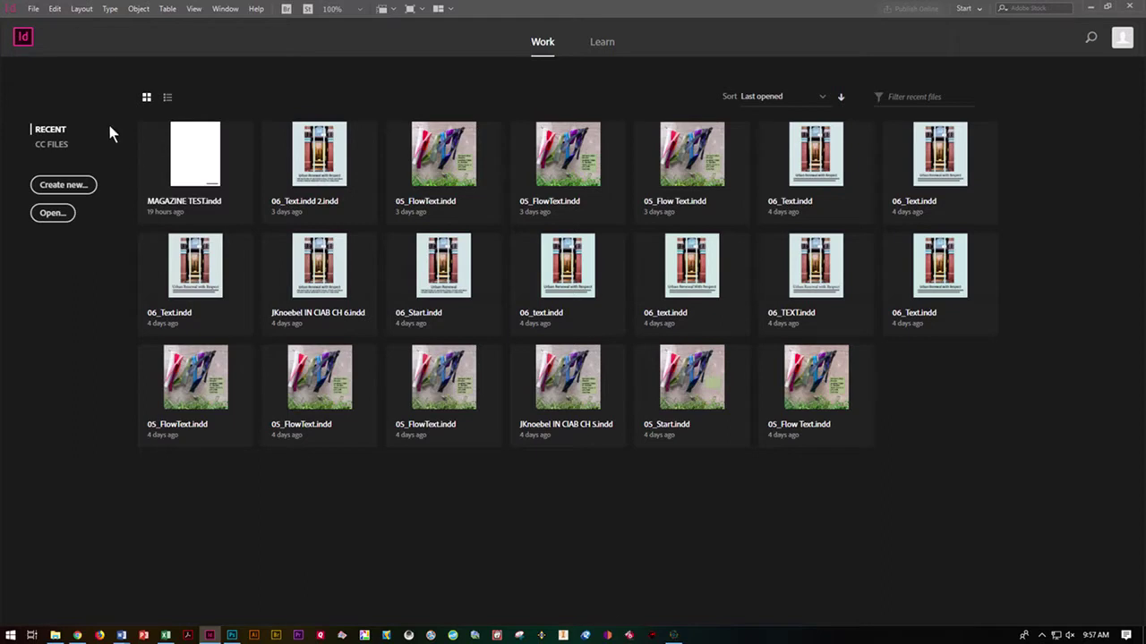
# - Start a new print document and set its units to inches
pyautogui.click(33, 8)
pyautogui.moveTo(40, 25)
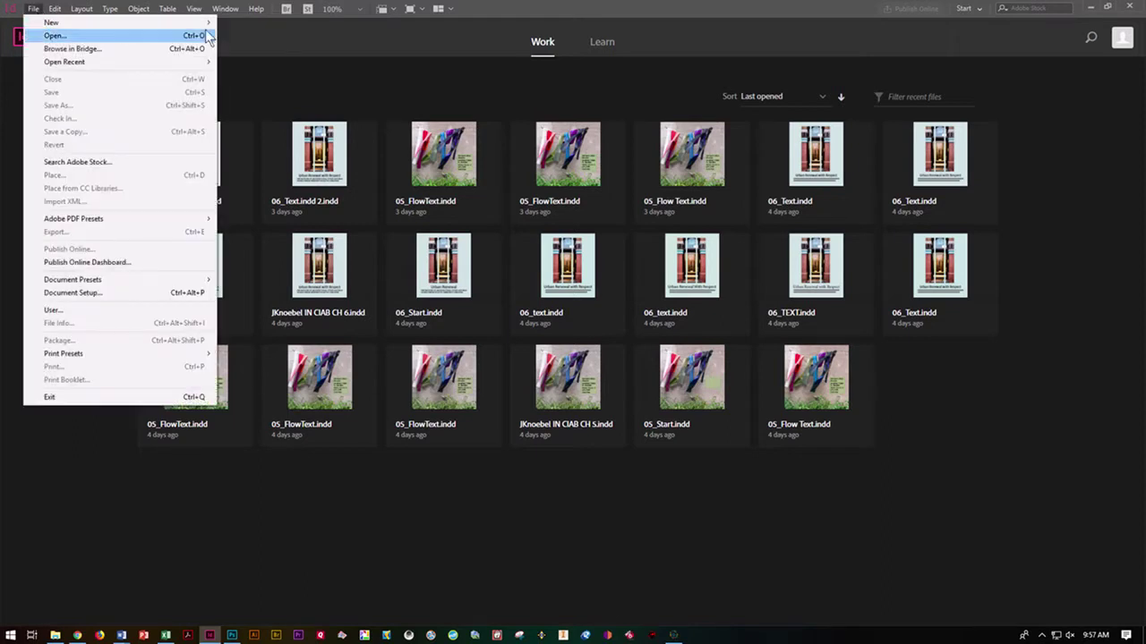
pyautogui.click(239, 23)
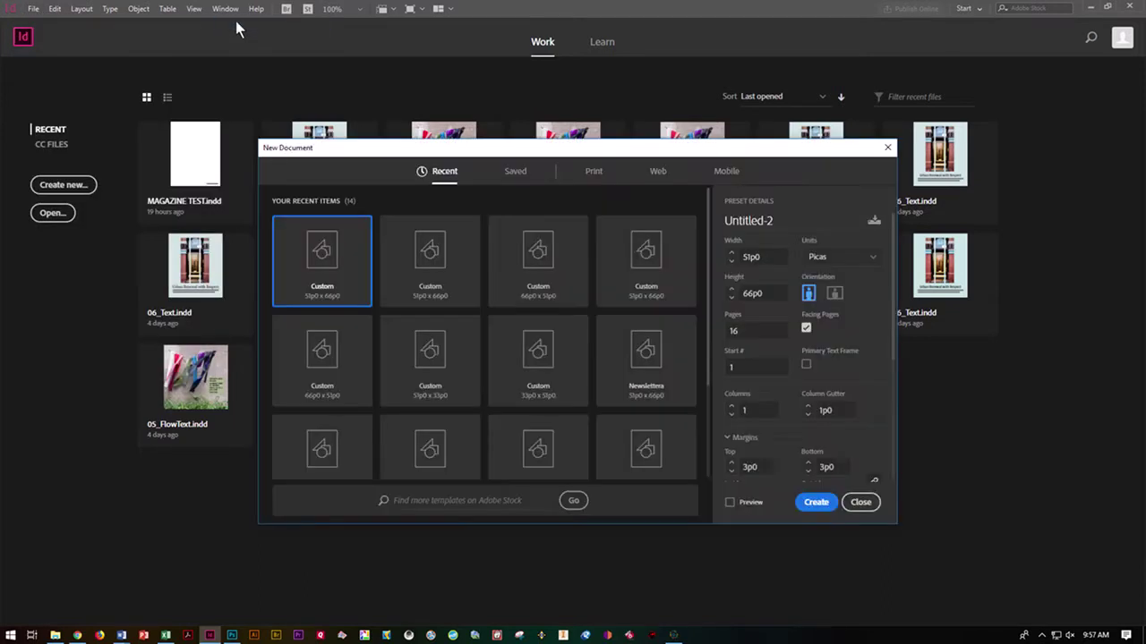
pyautogui.click(873, 258)
pyautogui.click(845, 320)
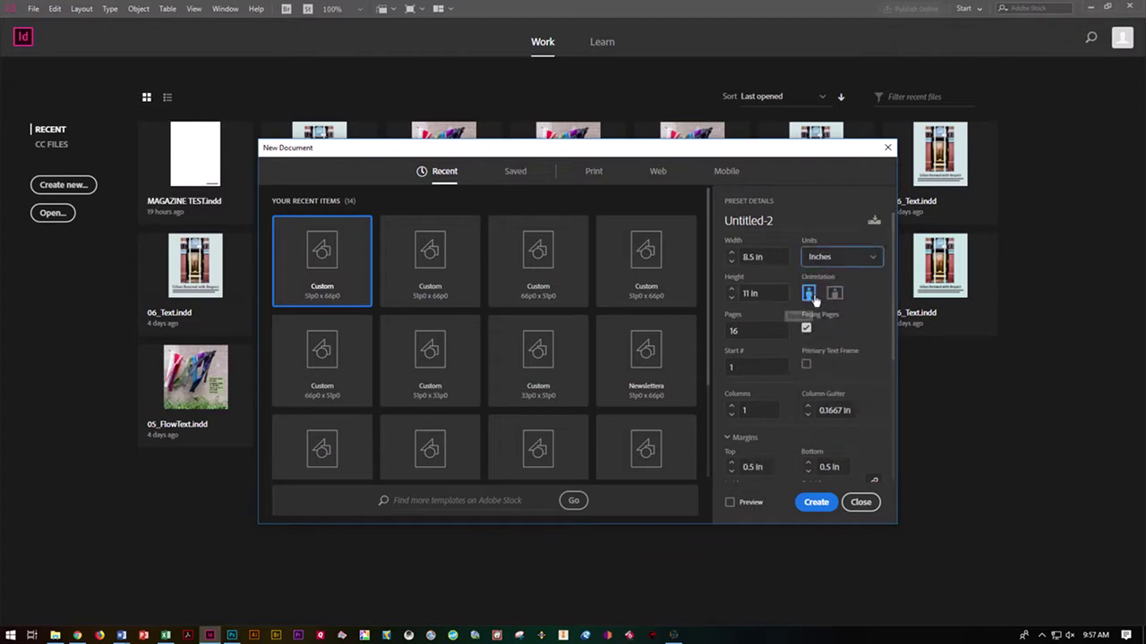
# - Create the document with 16 facing pages, 0.5 in margins and a 0.25 in bleed
pyautogui.click(764, 329)
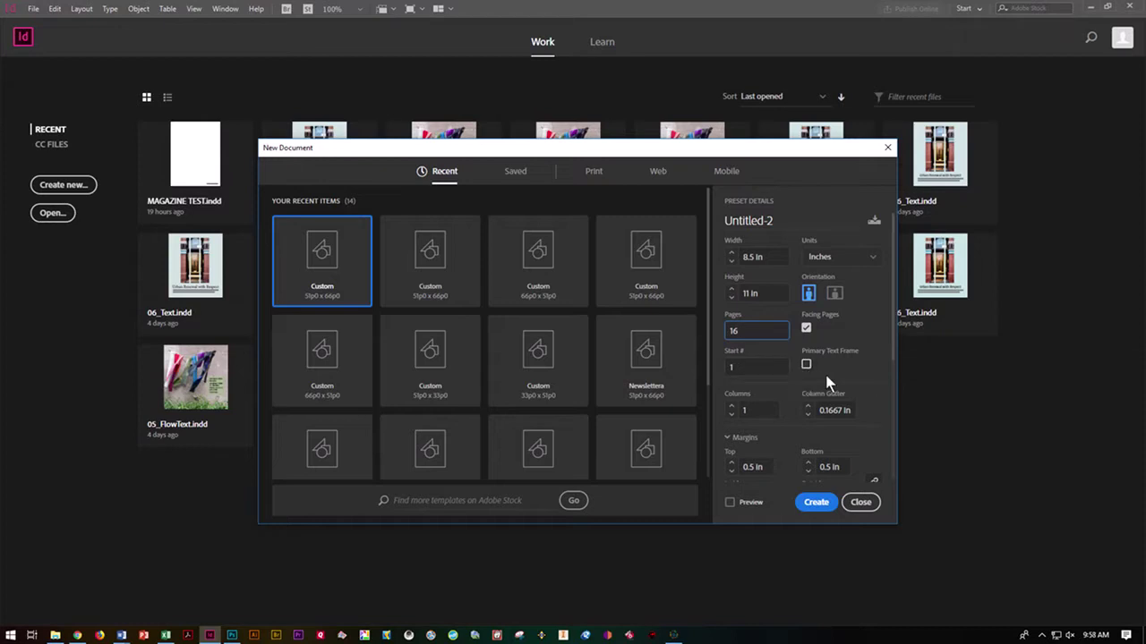
pyautogui.scroll(-2, 845, 353)
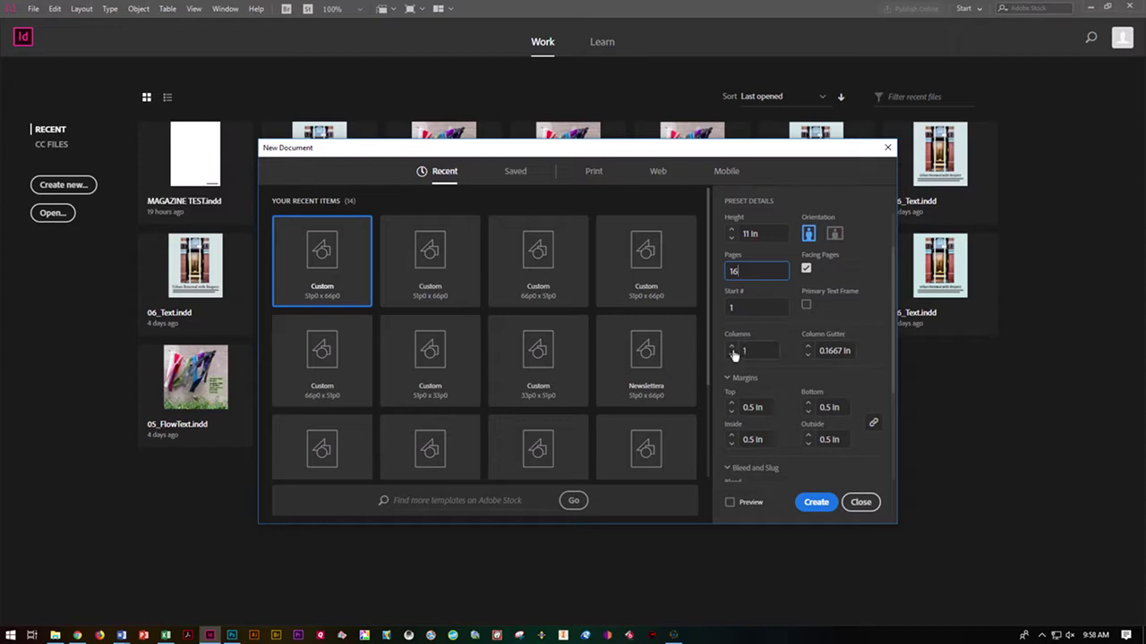
pyautogui.scroll(-2, 733, 354)
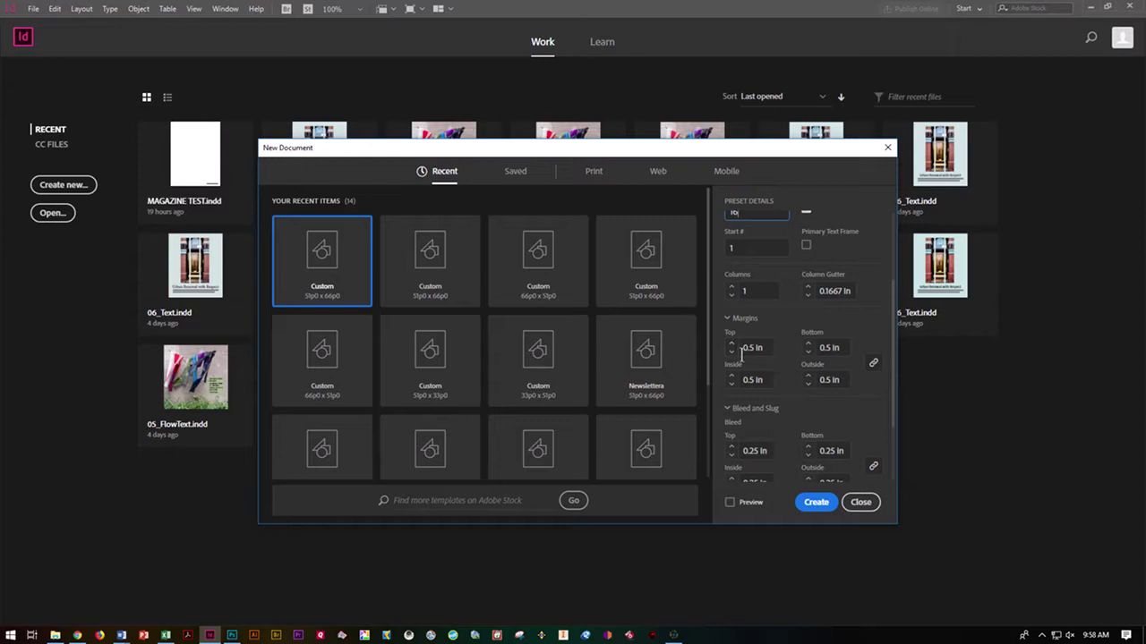
pyautogui.scroll(-3, 848, 363)
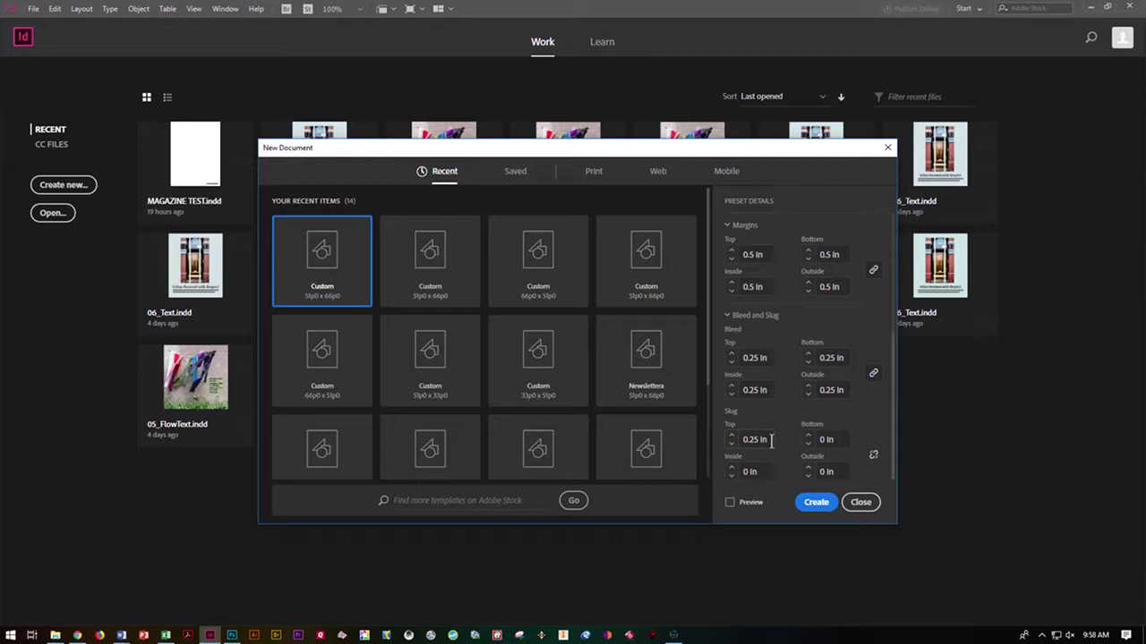
pyautogui.click(817, 502)
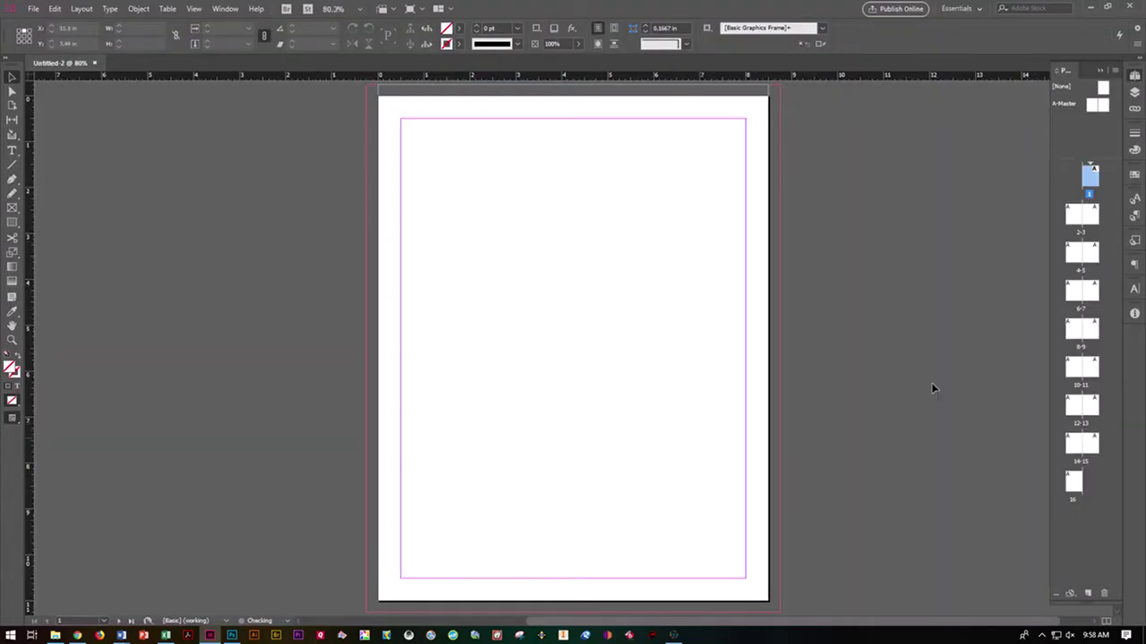
# - Add a new two-page Letter master with prefix B, named Master and based on no other master
pyautogui.click(1134, 77)
pyautogui.click(1133, 77)
pyautogui.click(1092, 106)
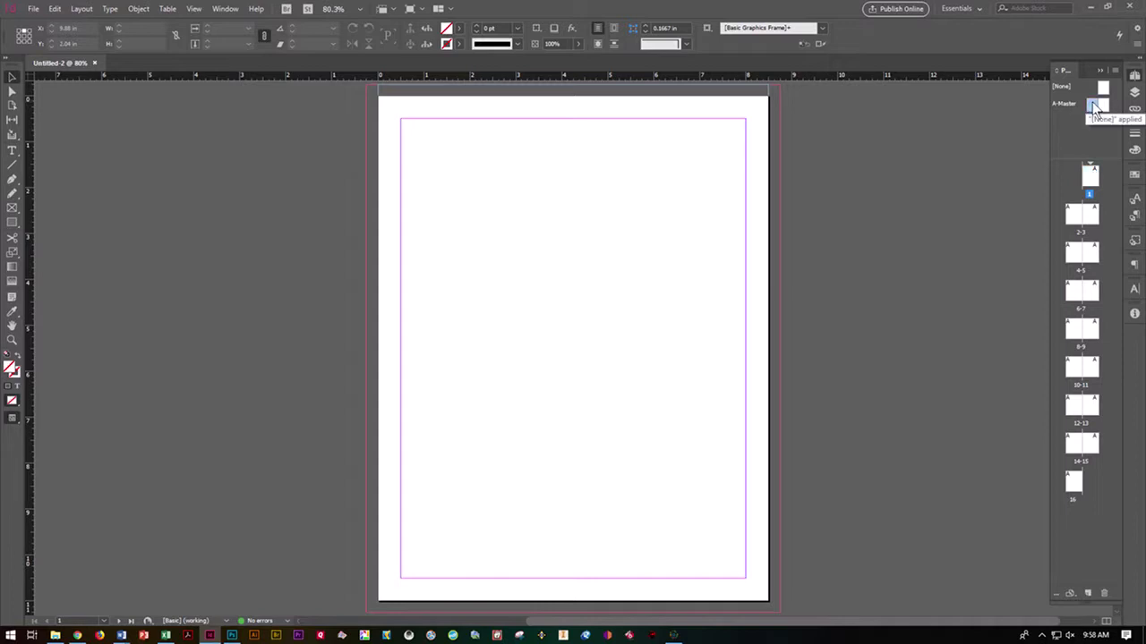
pyautogui.rightClick(1093, 106)
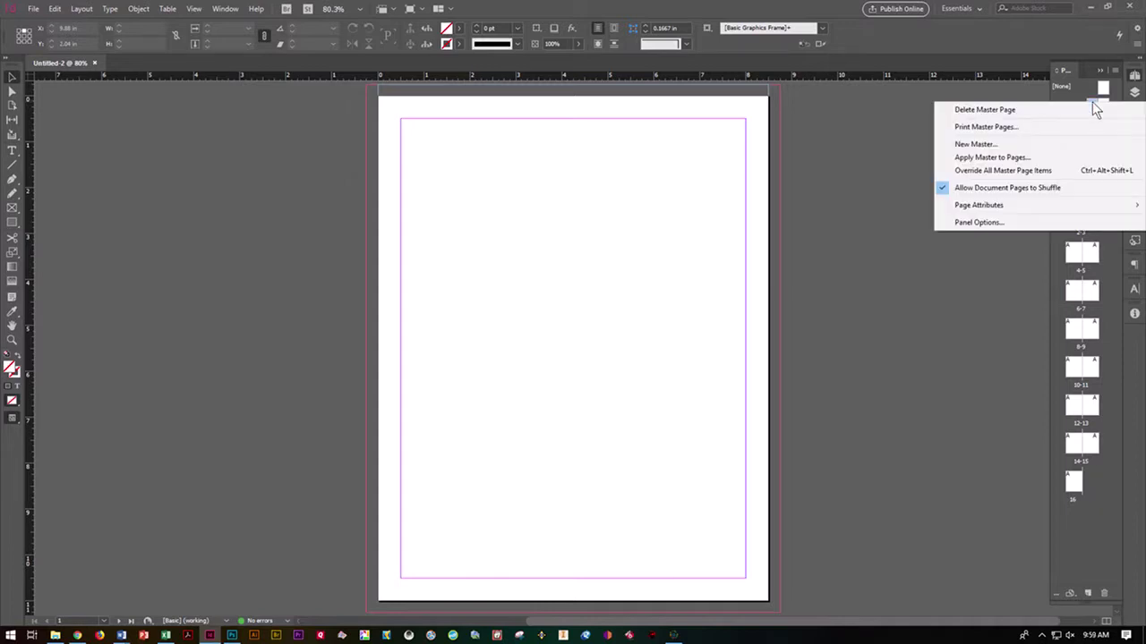
pyautogui.click(1012, 145)
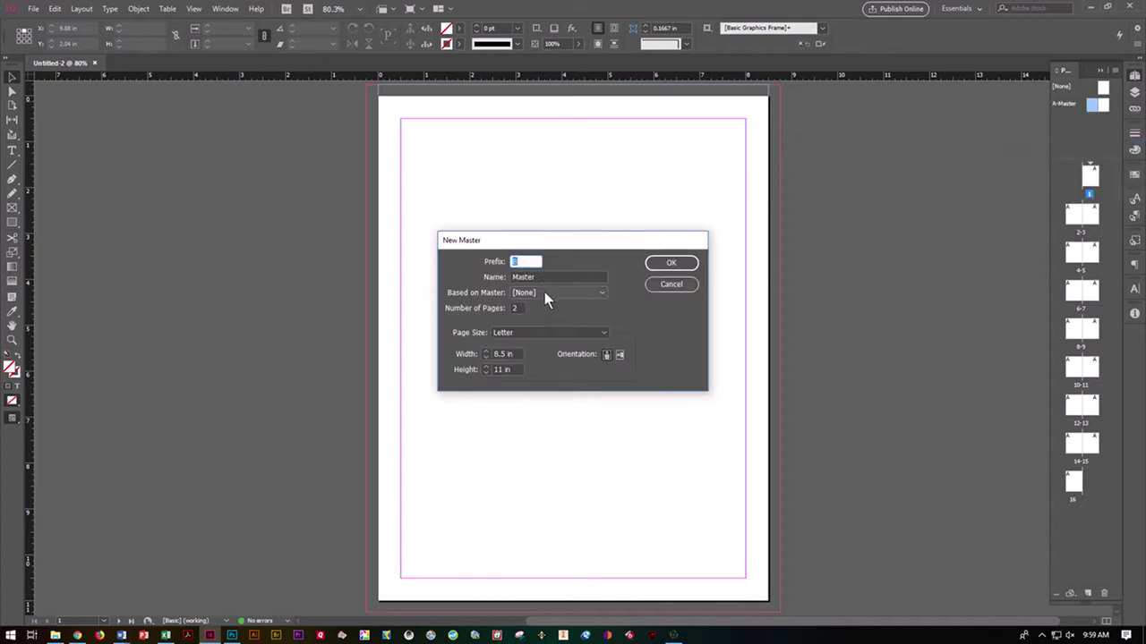
pyautogui.click(667, 263)
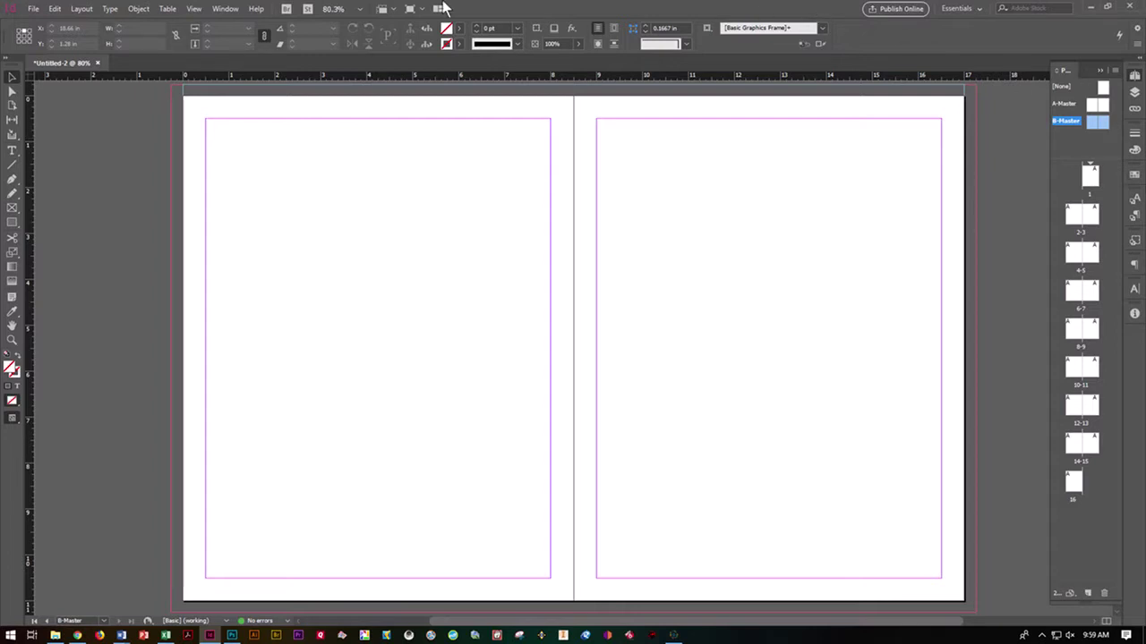
# - Set all four margins of the B-Master spread to 0 in
pyautogui.click(189, 9)
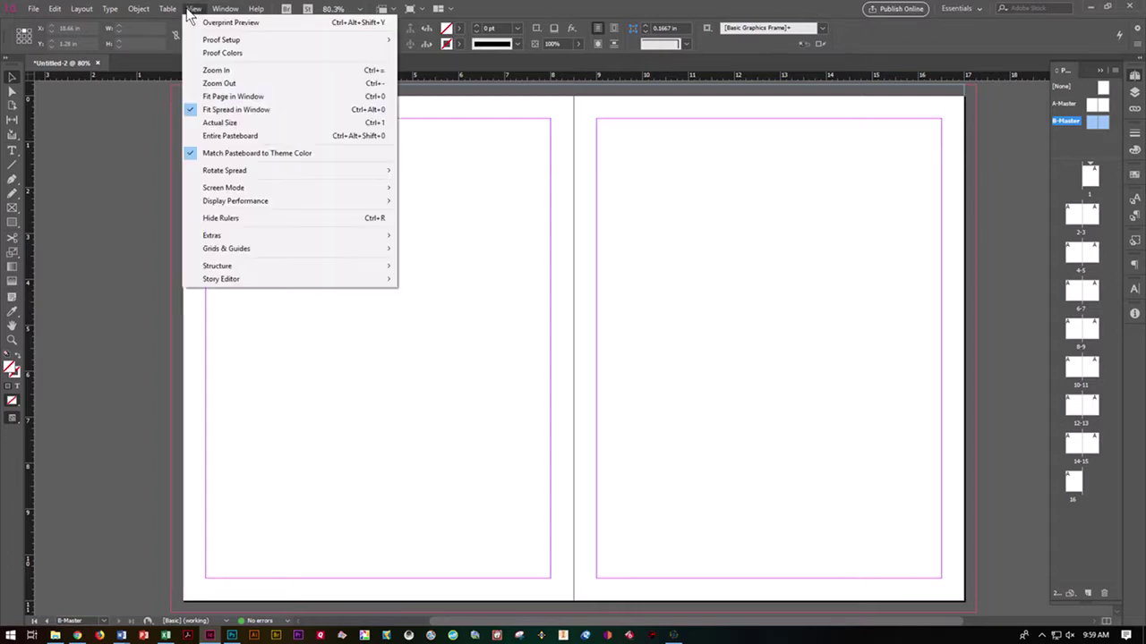
pyautogui.click(230, 110)
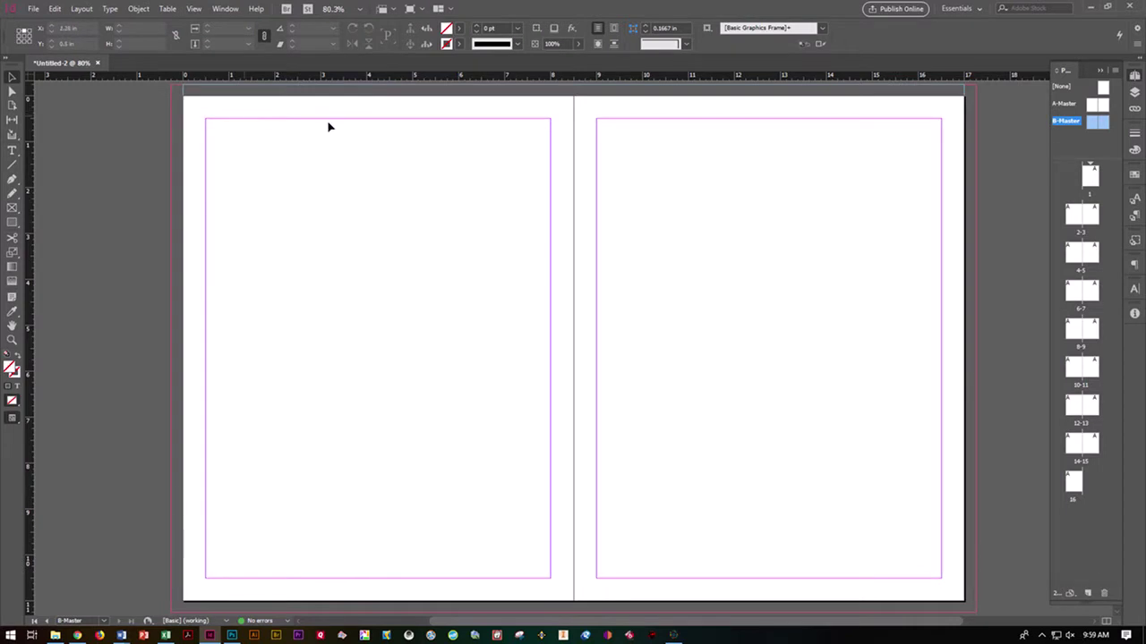
pyautogui.moveTo(1051, 173)
pyautogui.mouseDown()
pyautogui.moveTo(1020, 173)
pyautogui.moveTo(1049, 173)
pyautogui.mouseUp()
pyautogui.click(82, 9)
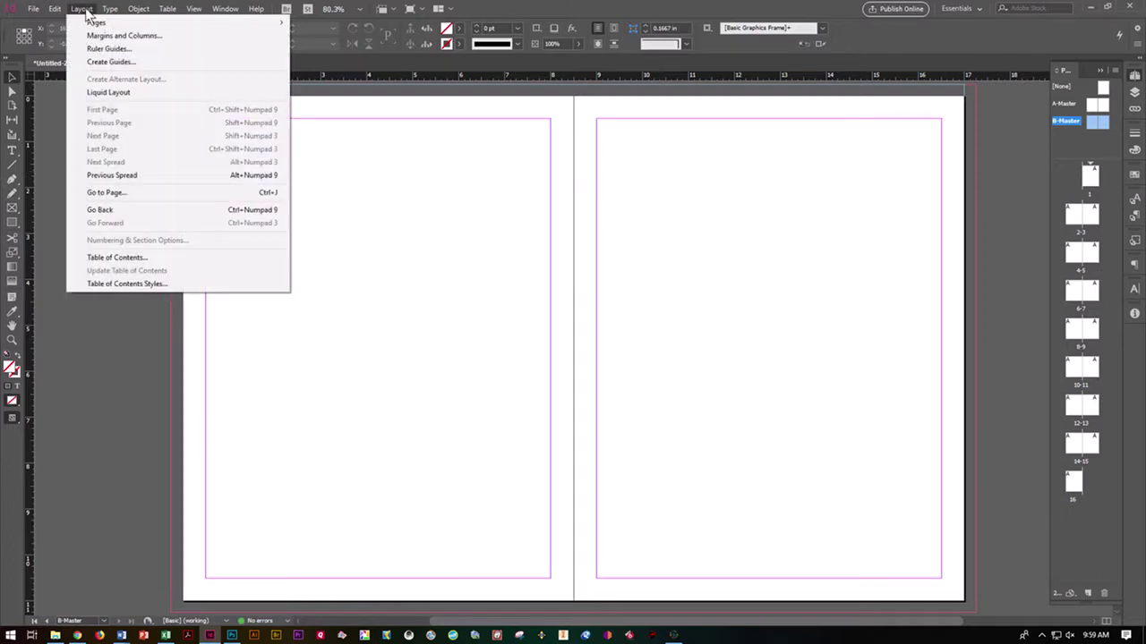
pyautogui.click(100, 37)
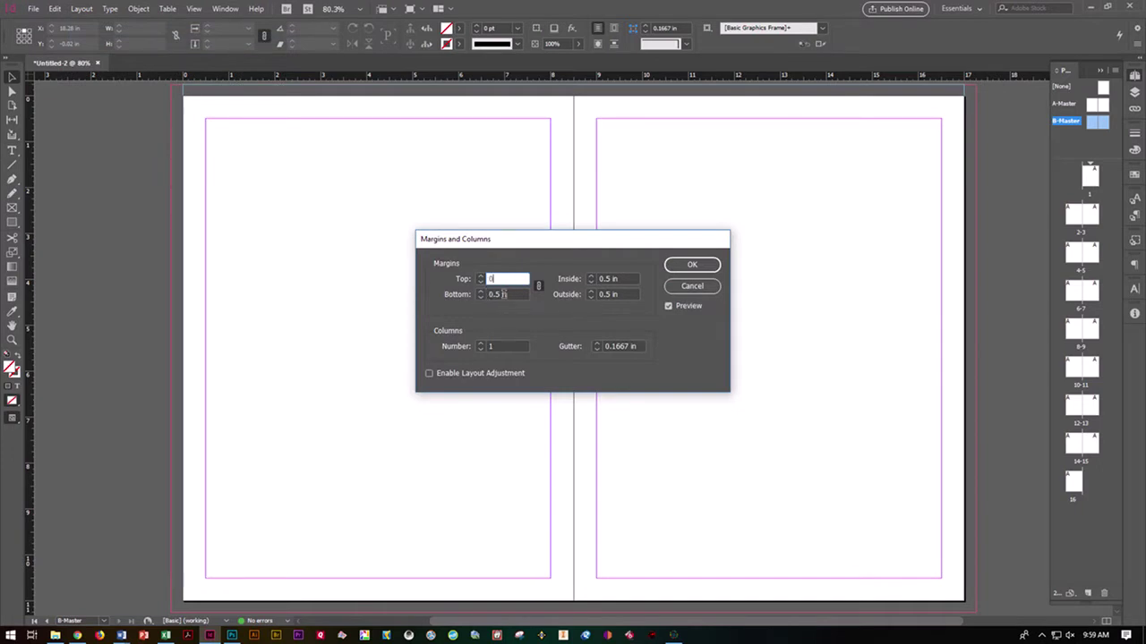
pyautogui.write('0')
pyautogui.press('Tab')
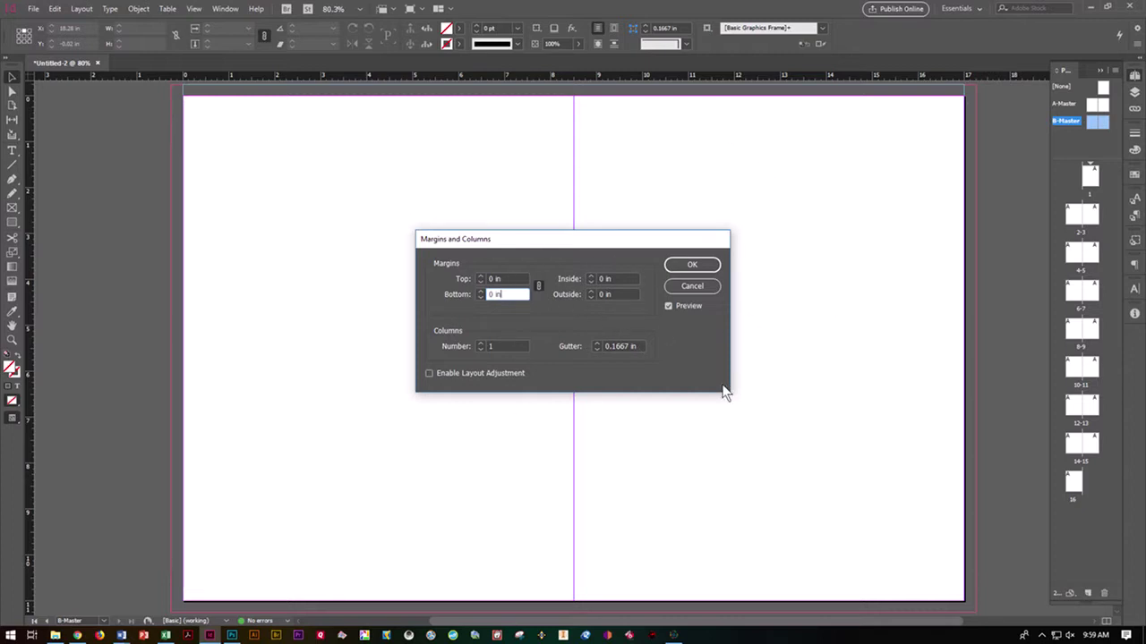
pyautogui.click(675, 267)
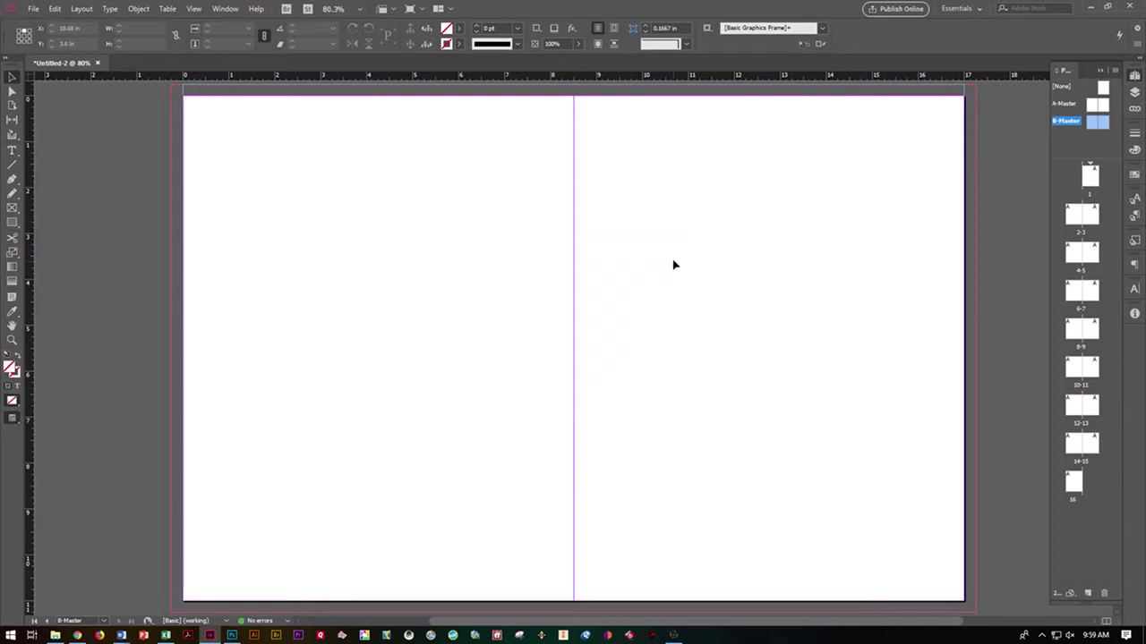
# - Set up guides for the B-Master spread with 3 rows and a 0 in row gutter
pyautogui.click(87, 11)
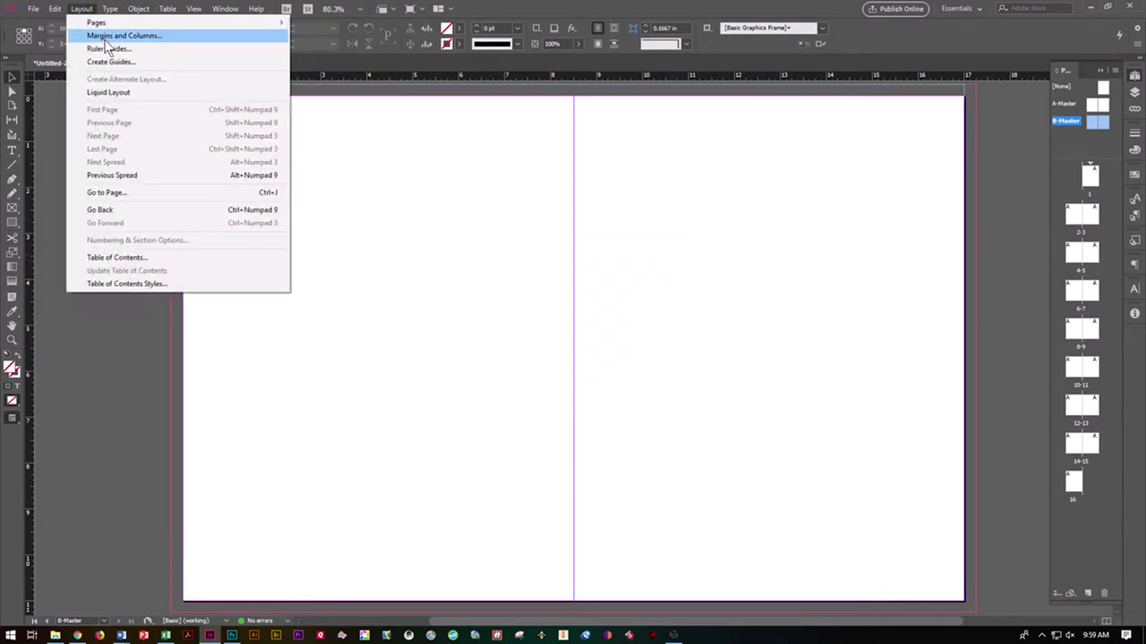
pyautogui.click(111, 61)
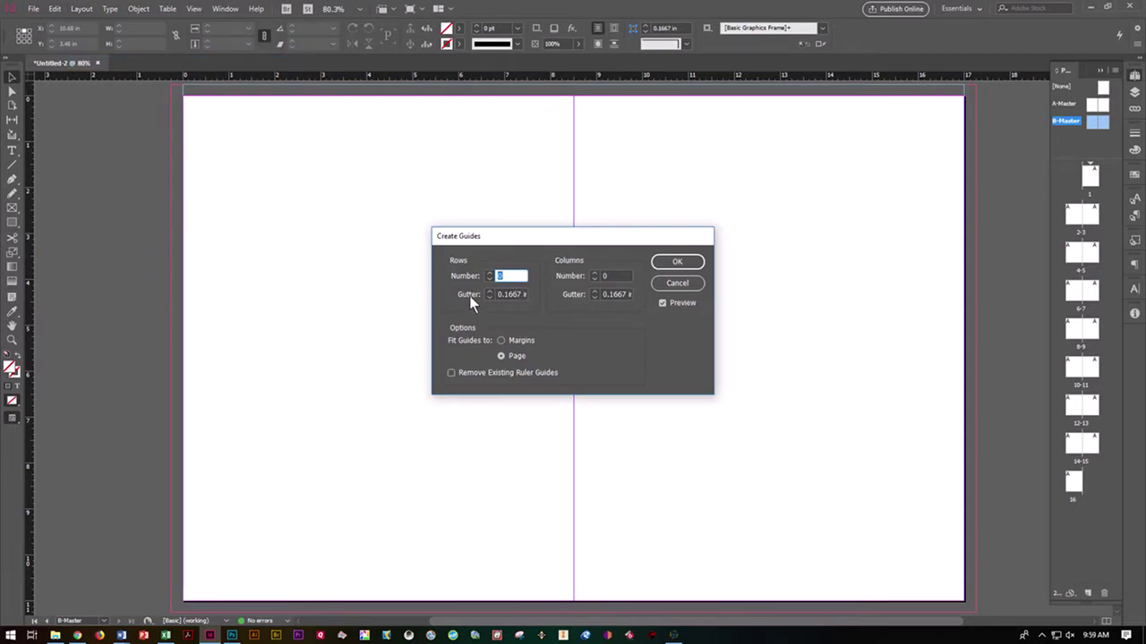
pyautogui.click(662, 304)
pyautogui.click(662, 303)
pyautogui.click(489, 273)
pyautogui.click(489, 273)
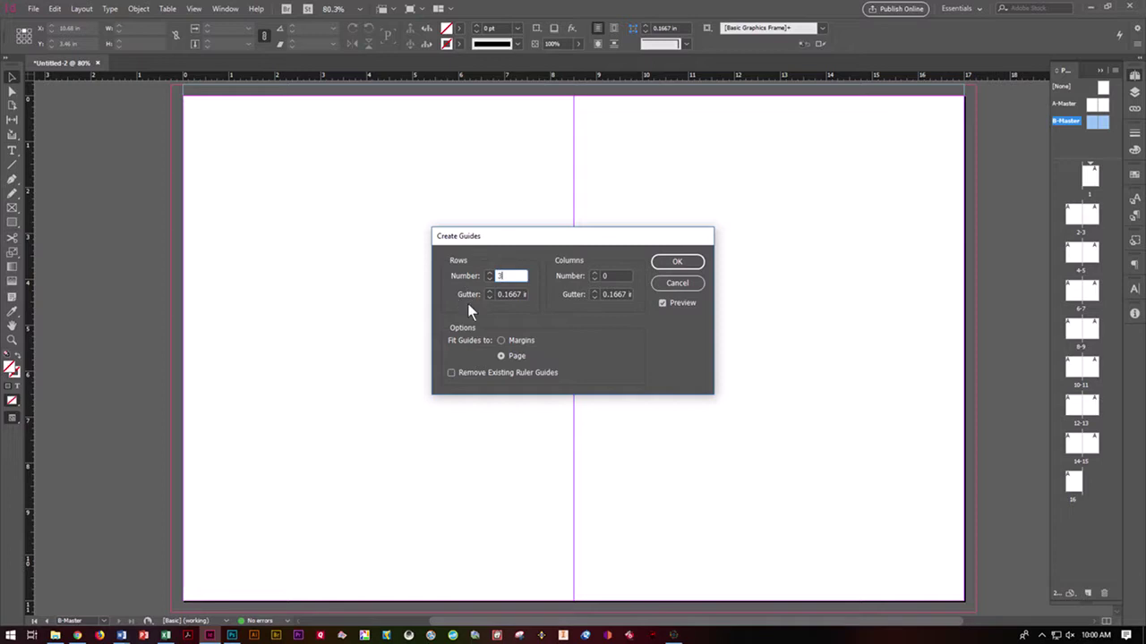
pyautogui.click(489, 297)
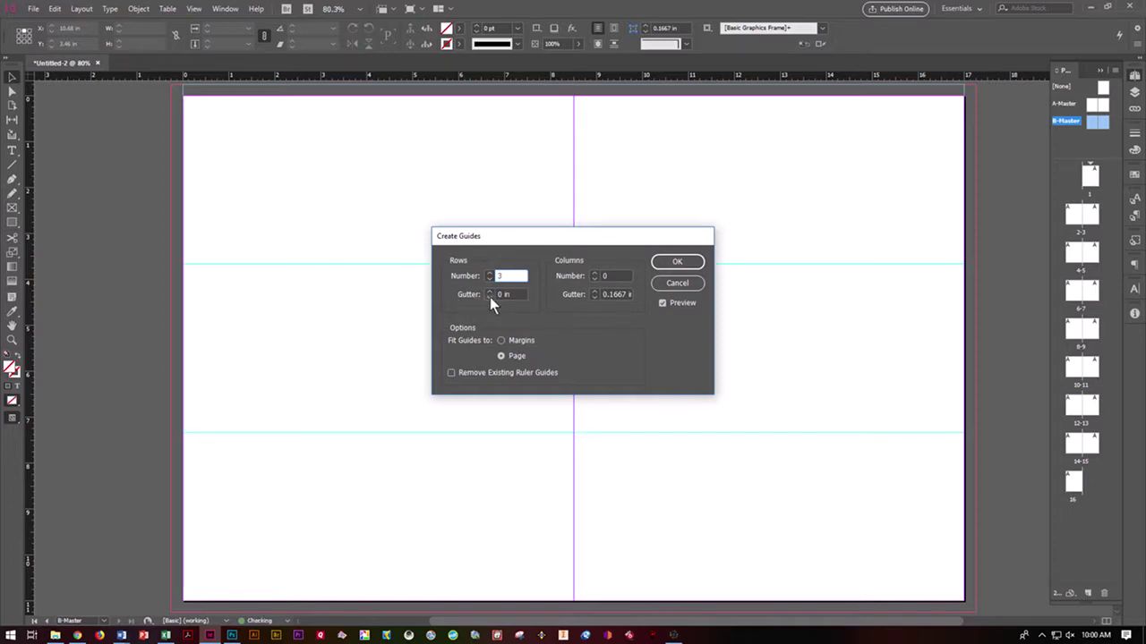
# - Add 3 columns with a 0 in gutter to the guide setup and create the guides fitted to the page
pyautogui.click(618, 275)
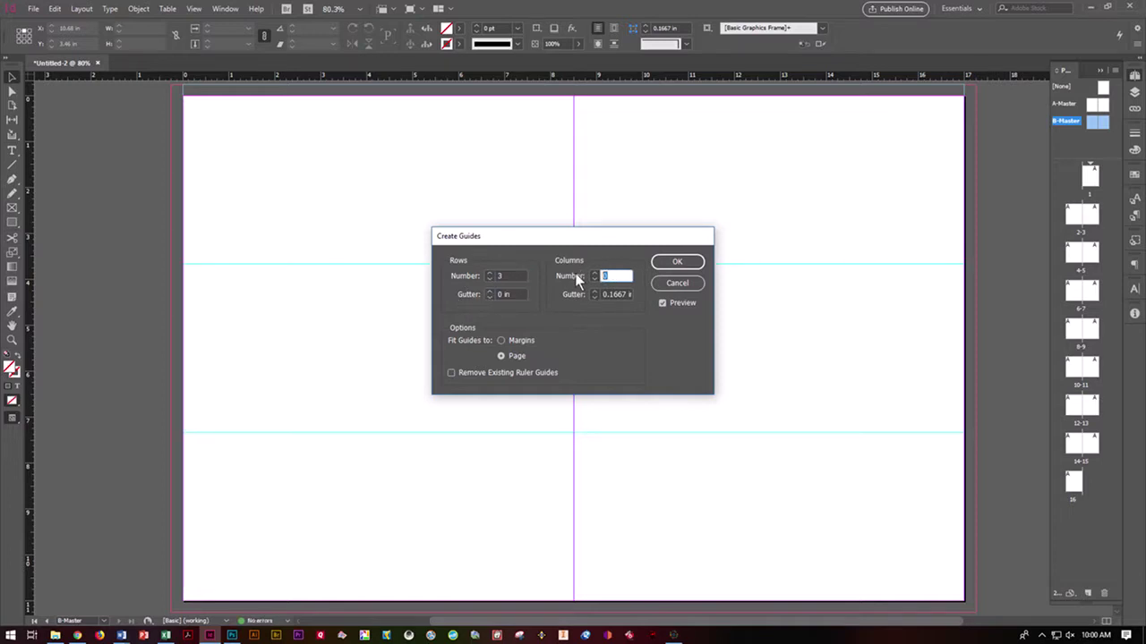
pyautogui.write('3')
pyautogui.click(594, 292)
pyautogui.click(594, 292)
pyautogui.click(594, 292)
pyautogui.click(594, 297)
pyautogui.click(593, 298)
pyautogui.click(593, 297)
pyautogui.click(594, 297)
pyautogui.click(594, 297)
pyautogui.click(594, 297)
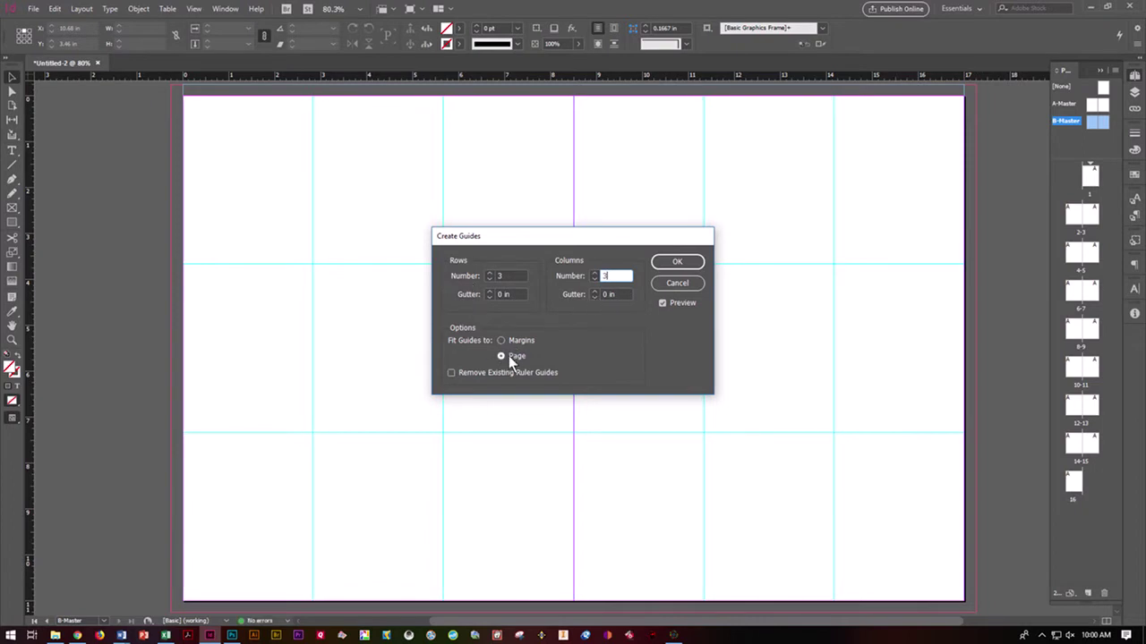
pyautogui.click(679, 262)
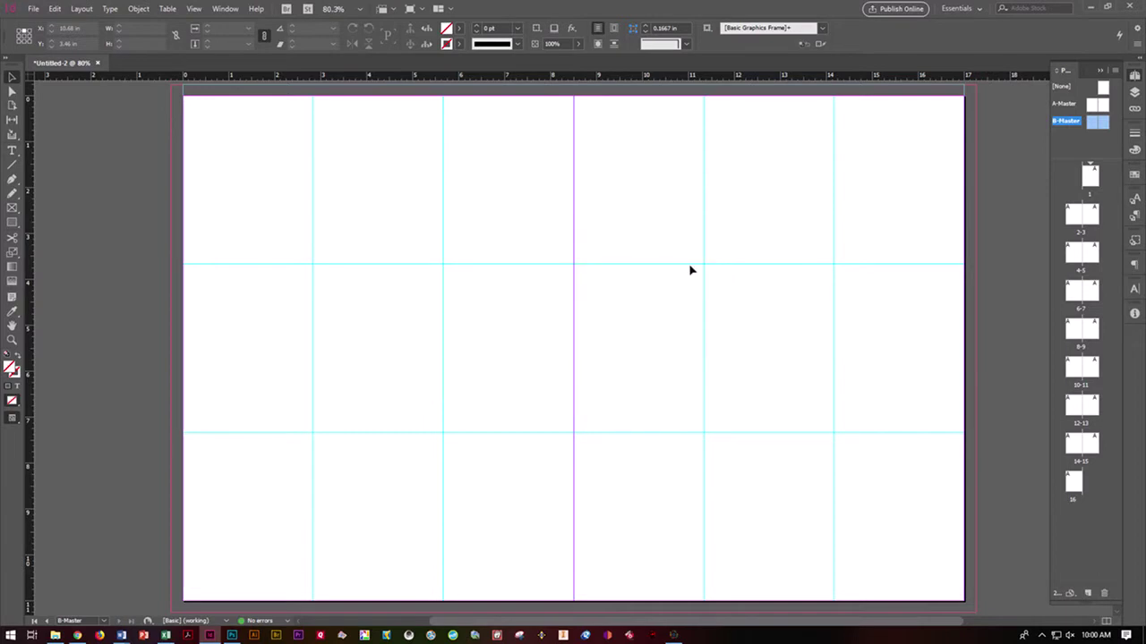
# - Move the B-Master left page's two vertical guides to 0.5 in and about 5.5 in
pyautogui.click(688, 264)
pyautogui.click(317, 251)
pyautogui.moveTo(313, 234); pyautogui.dragTo(206, 218)
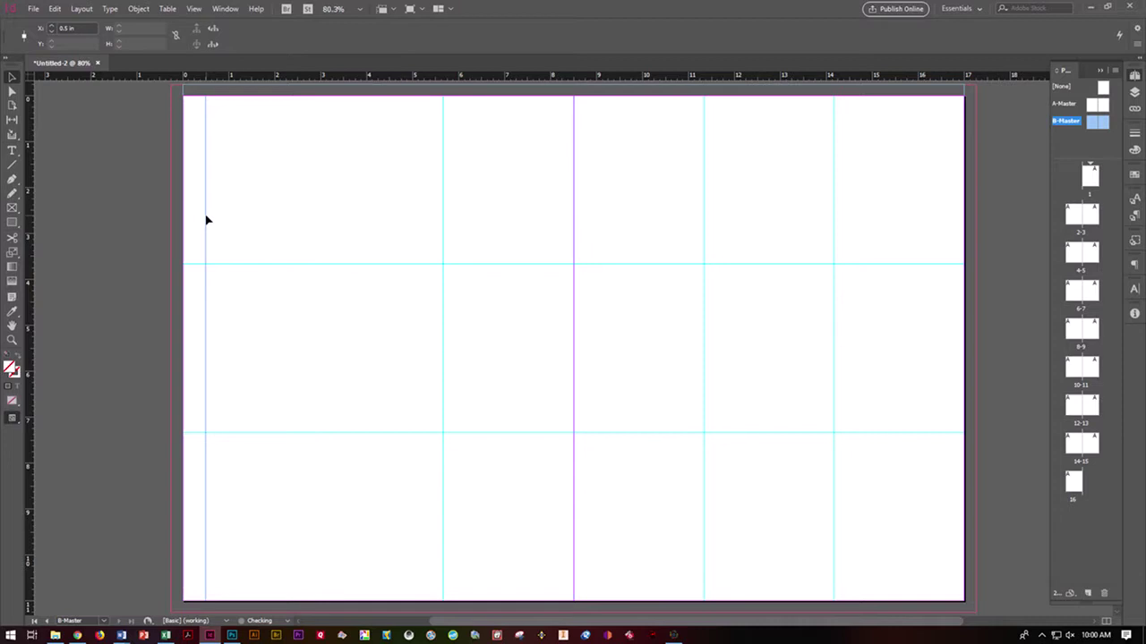
pyautogui.click(443, 236)
pyautogui.moveTo(443, 236); pyautogui.dragTo(435, 230)
pyautogui.moveTo(478, 191); pyautogui.dragTo(531, 529)
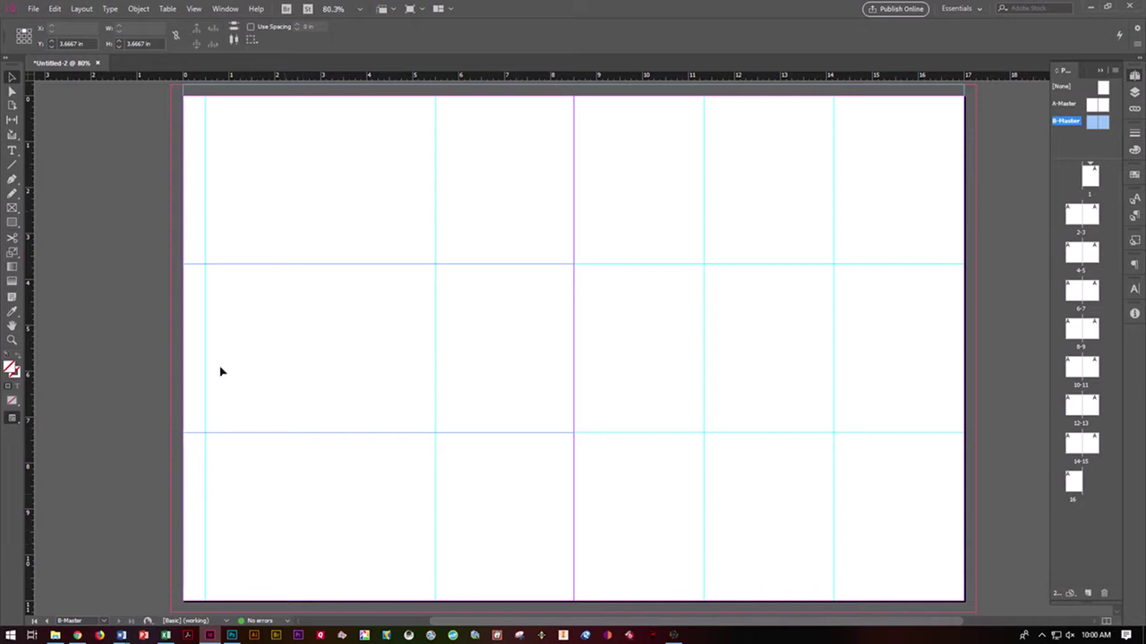
pyautogui.keyDown('shift'); pyautogui.click(206, 171); pyautogui.keyUp('shift')
pyautogui.keyDown('shift'); pyautogui.click(206, 172); pyautogui.keyUp('shift')
pyautogui.click(363, 181)
# - Move the B-Master right page's two vertical guides to 11.5 in and 16.5 in
pyautogui.moveTo(705, 210); pyautogui.dragTo(711, 212)
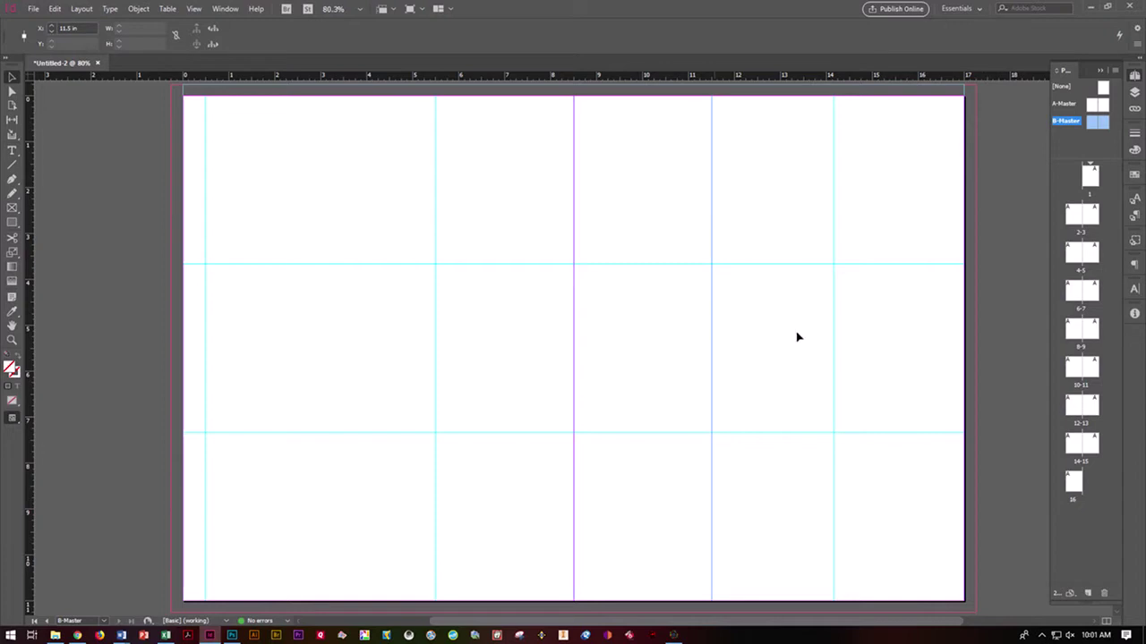
pyautogui.moveTo(833, 259); pyautogui.dragTo(943, 247)
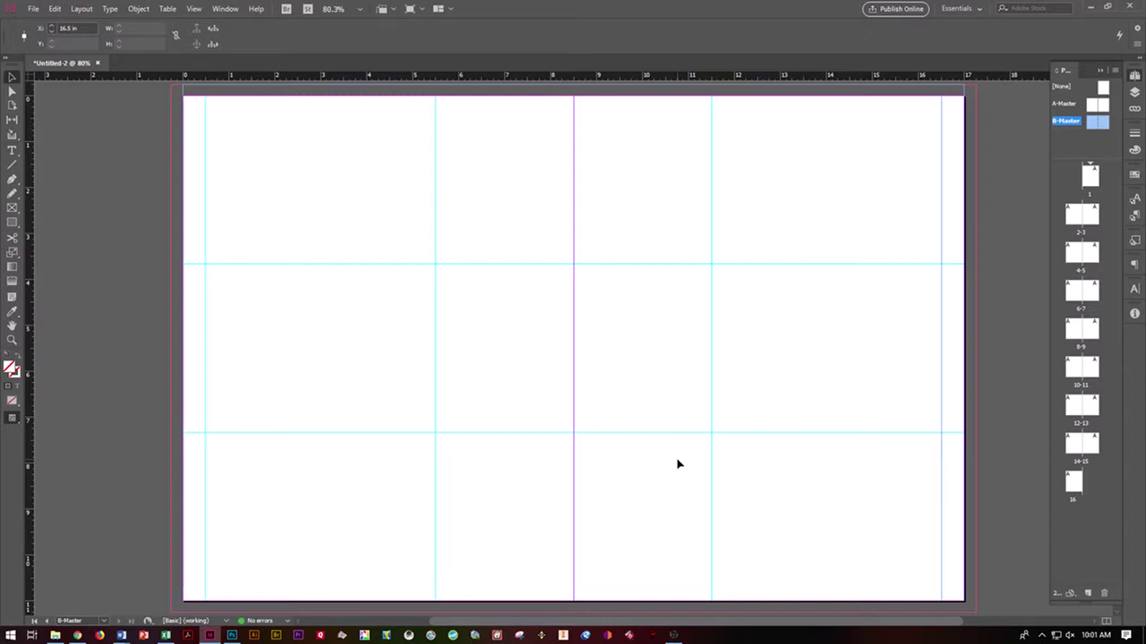
# - Open the A-Master spread and draw a text frame about 5.5 in wide below the left page's bottom margin
pyautogui.doubleClick(1095, 105)
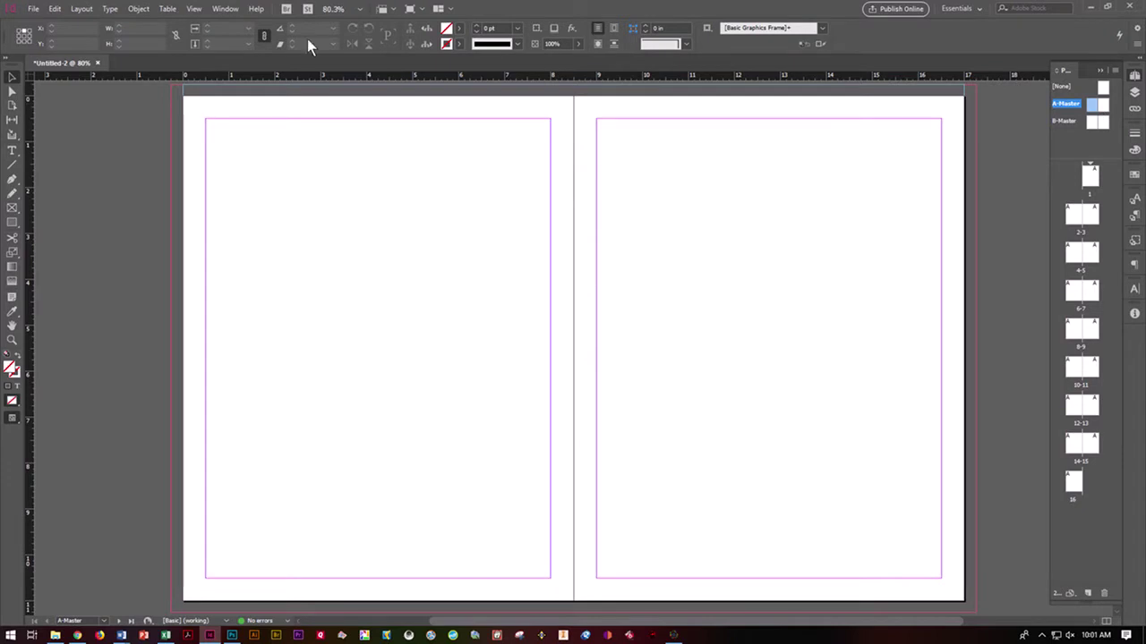
pyautogui.click(12, 151)
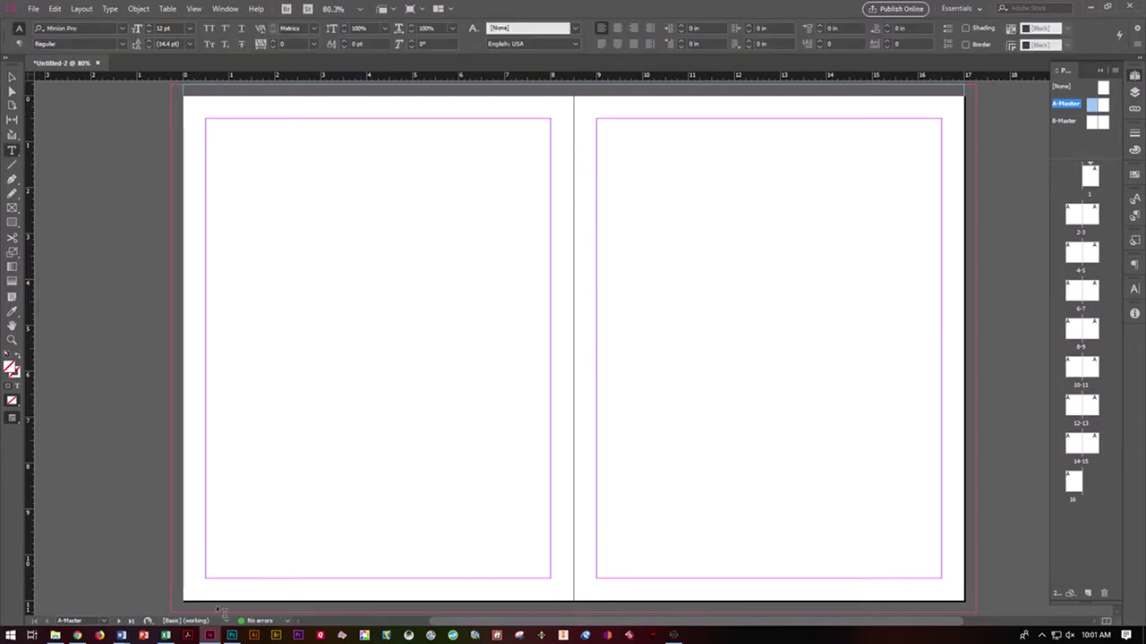
pyautogui.moveTo(213, 586); pyautogui.dragTo(462, 597)
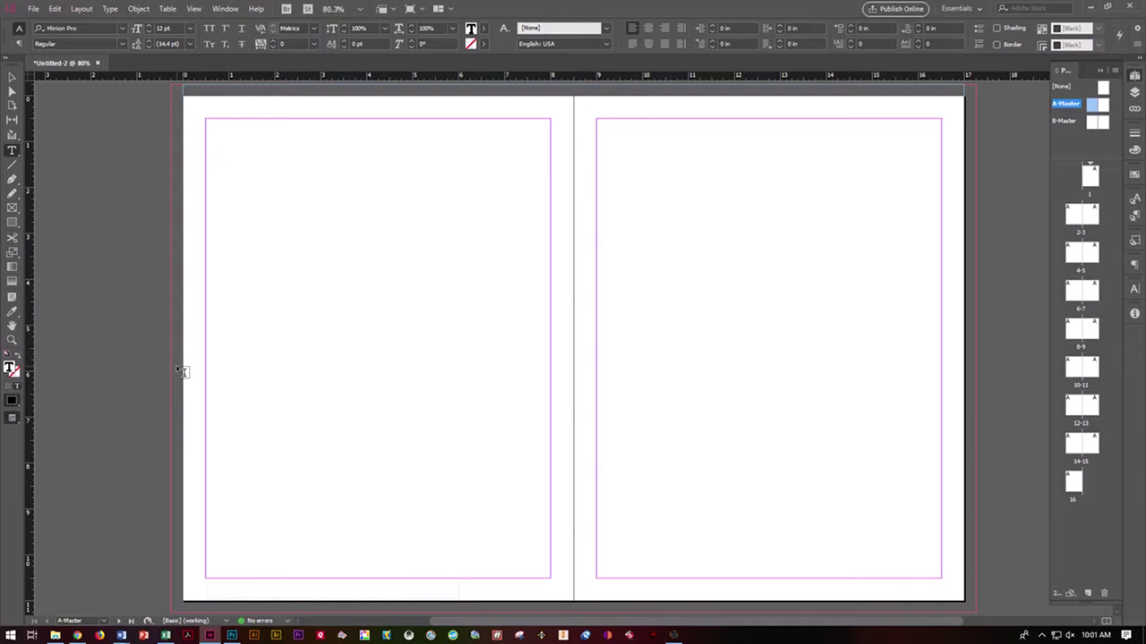
# - Insert a current page number marker in the text frame below the left master page's bottom margin
pyautogui.click(112, 9)
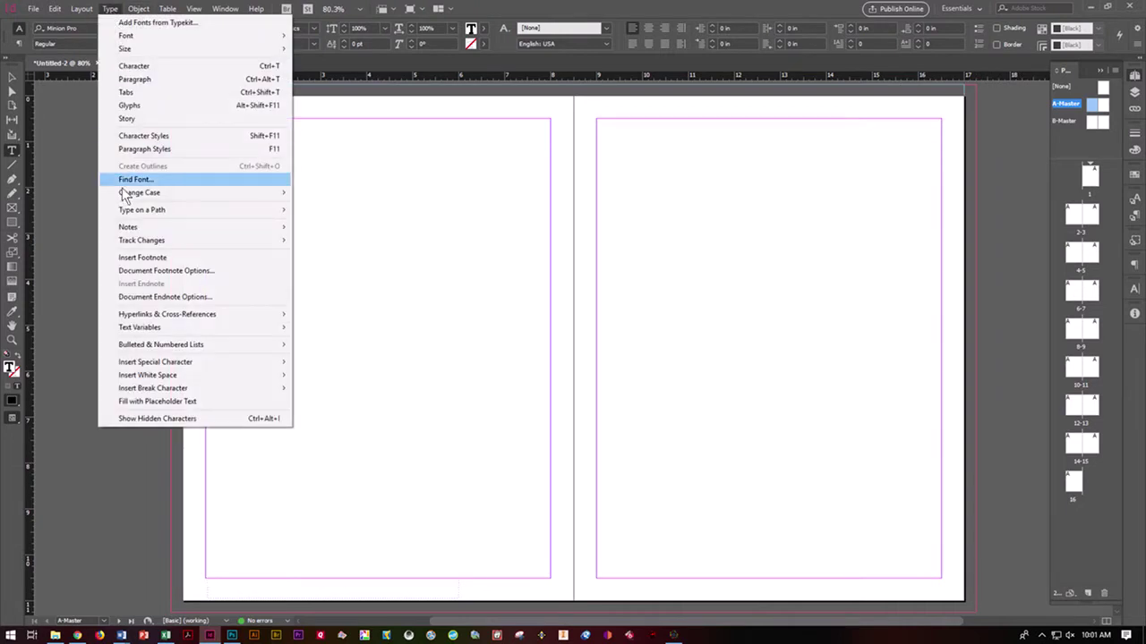
pyautogui.moveTo(179, 365)
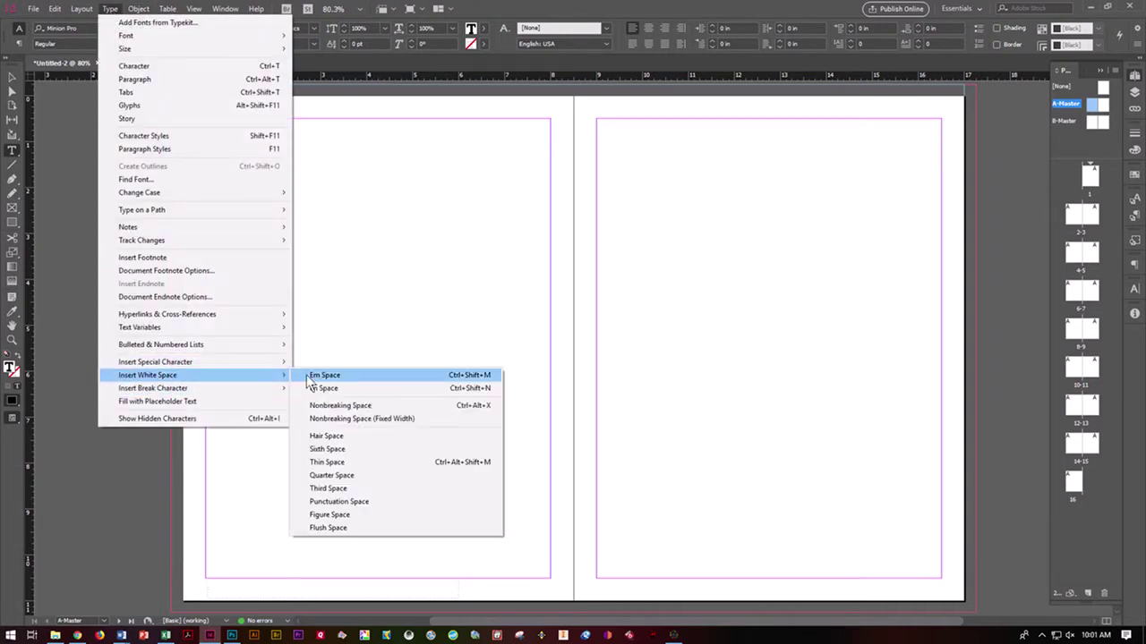
pyautogui.moveTo(318, 378)
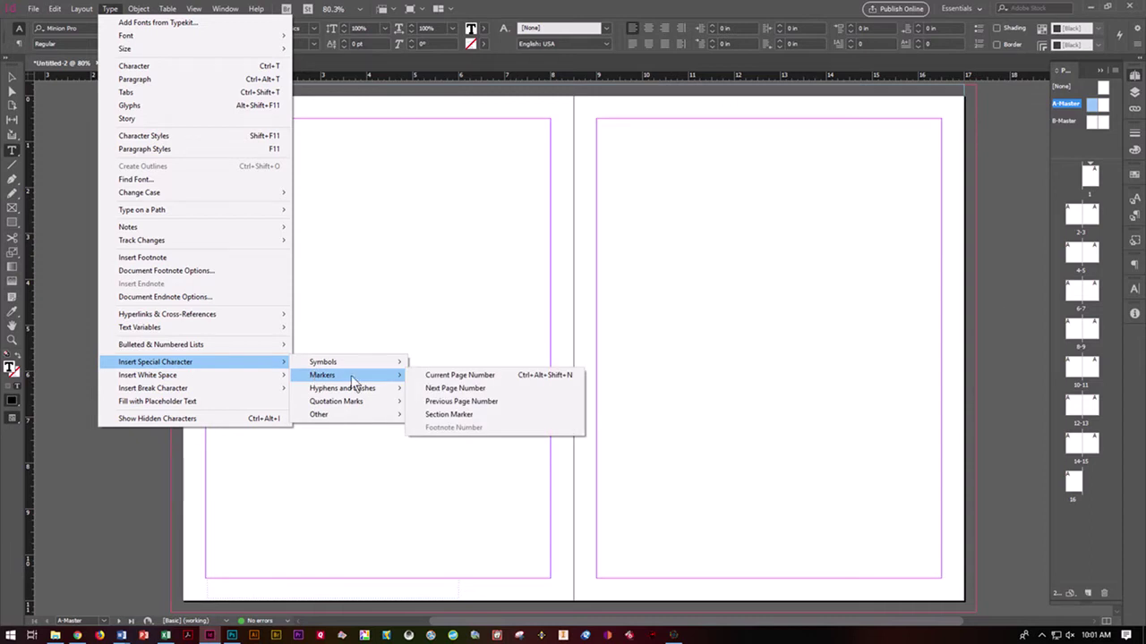
pyautogui.click(435, 376)
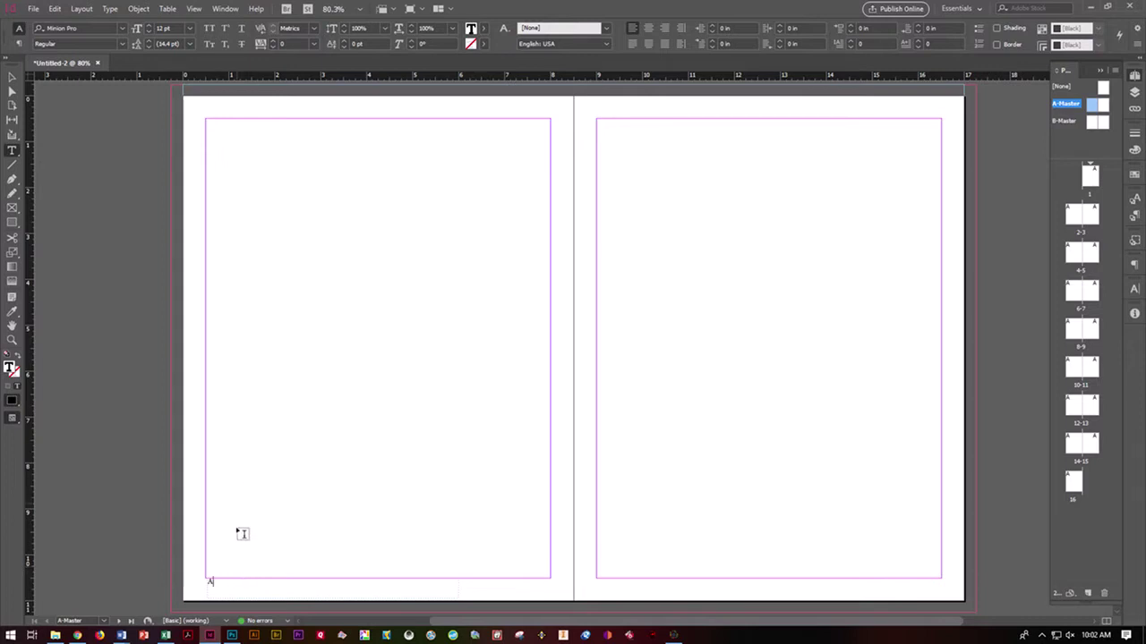
# - Add "Publication Name" and "Date" after the left footer's page number, each preceded by an em space
pyautogui.click(110, 9)
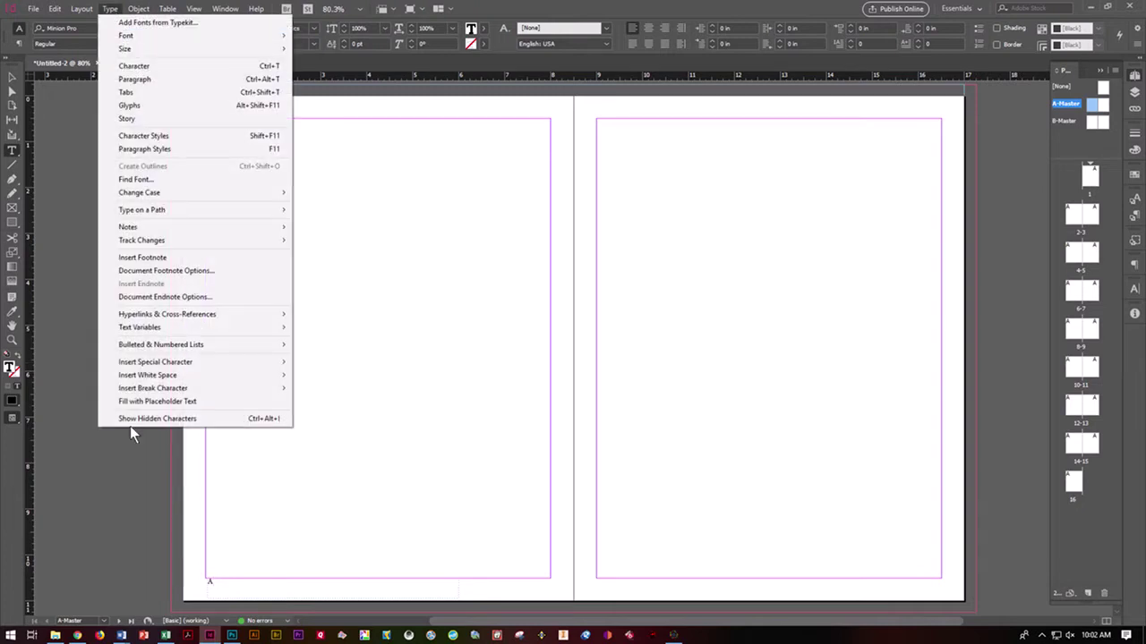
pyautogui.moveTo(258, 369)
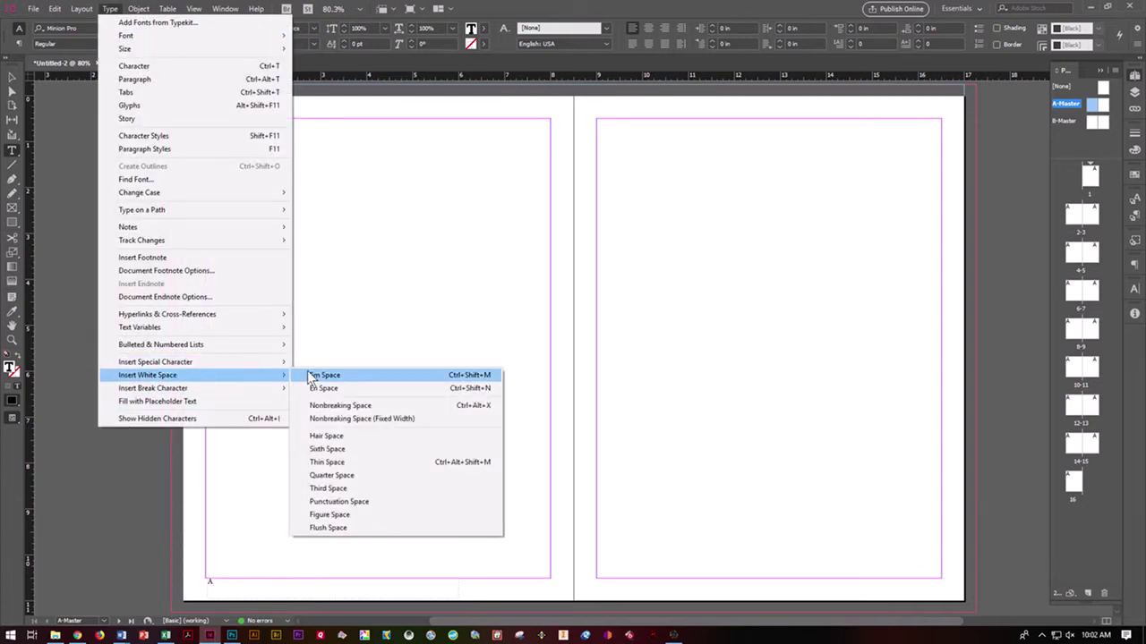
pyautogui.click(314, 378)
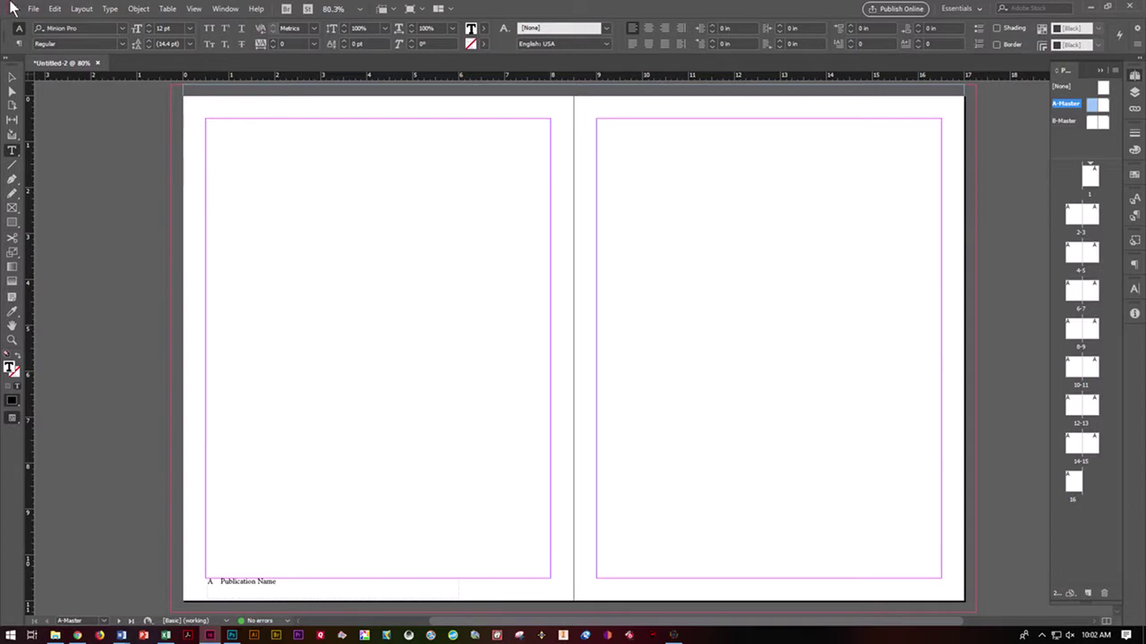
pyautogui.click(109, 9)
pyautogui.moveTo(191, 375)
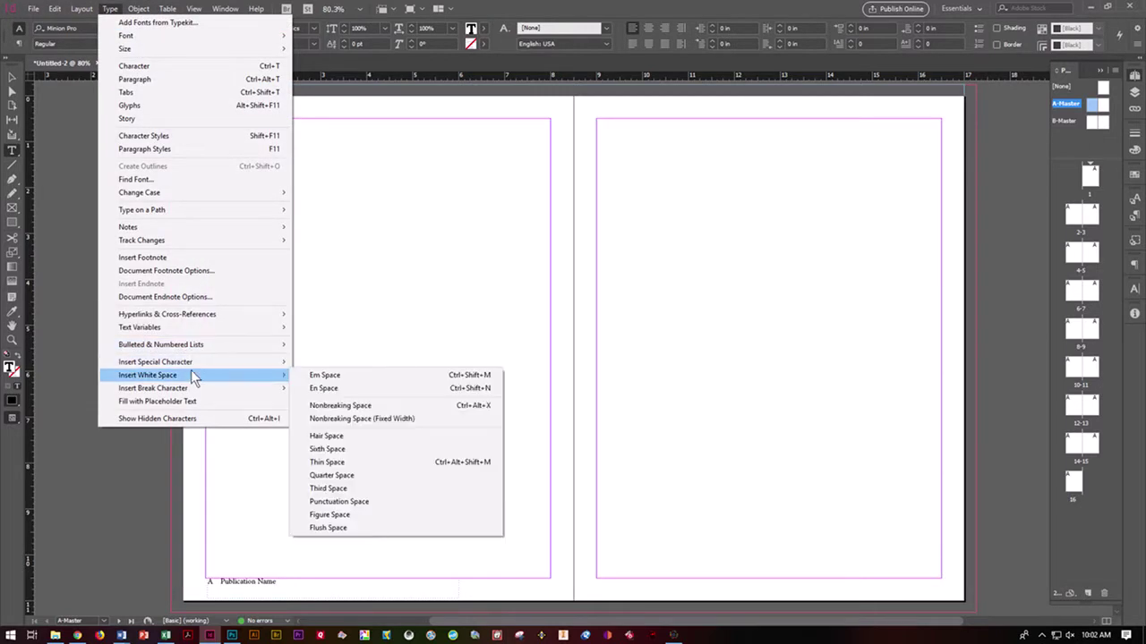
pyautogui.click(313, 376)
pyautogui.write('Date')
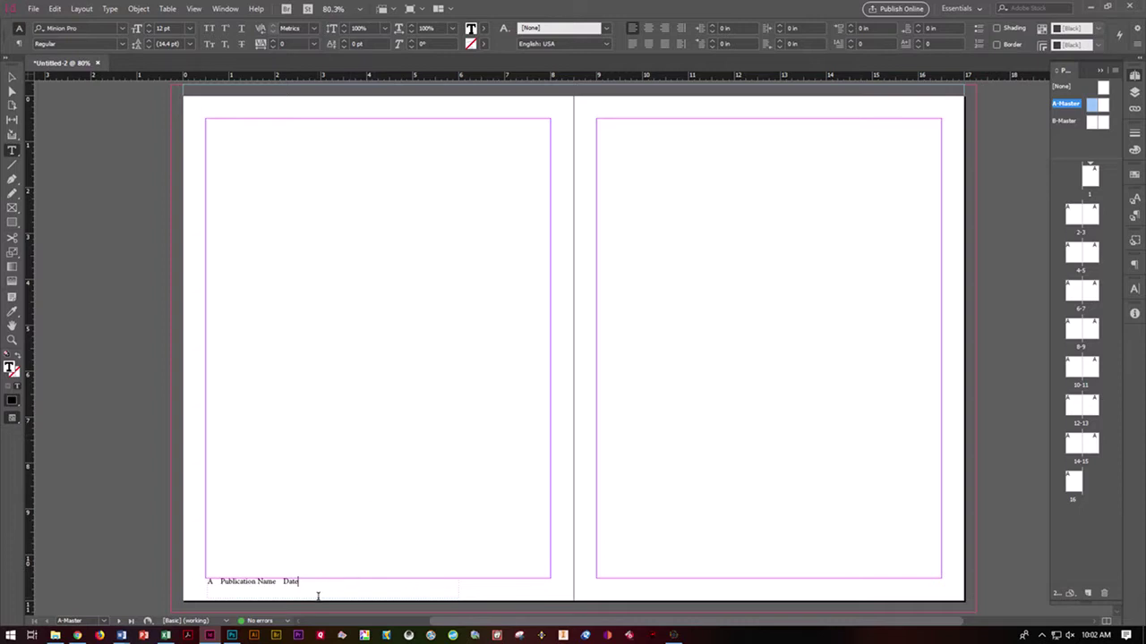
# - Show the character formatting controls and try the Allura font with the cursor at the end of the left footer text
pyautogui.click(224, 9)
pyautogui.moveTo(243, 40)
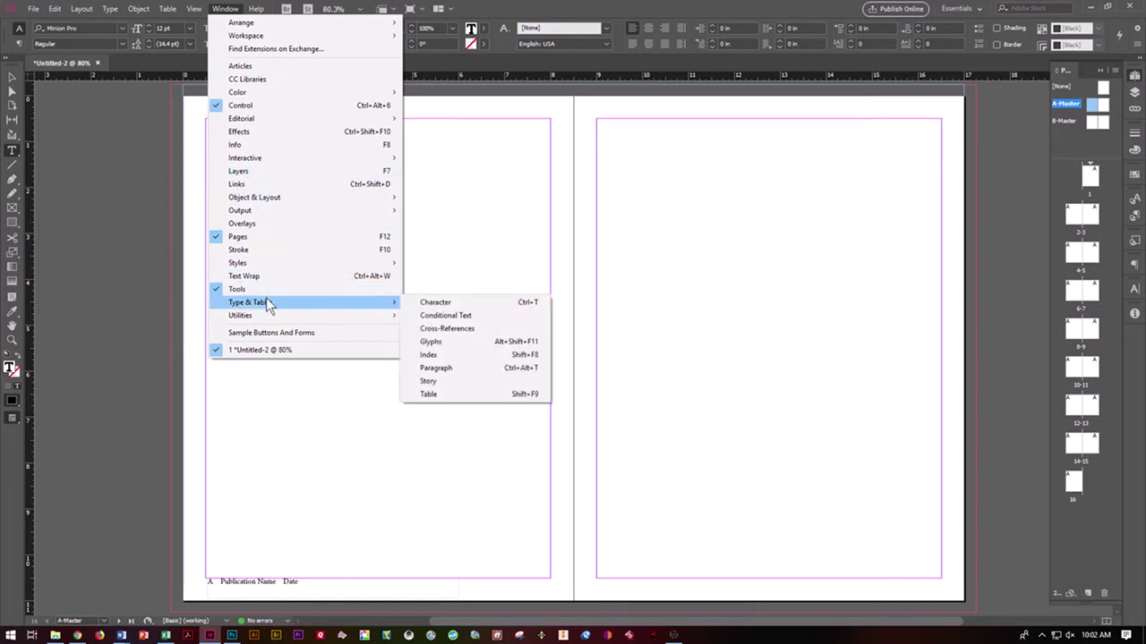
pyautogui.click(408, 304)
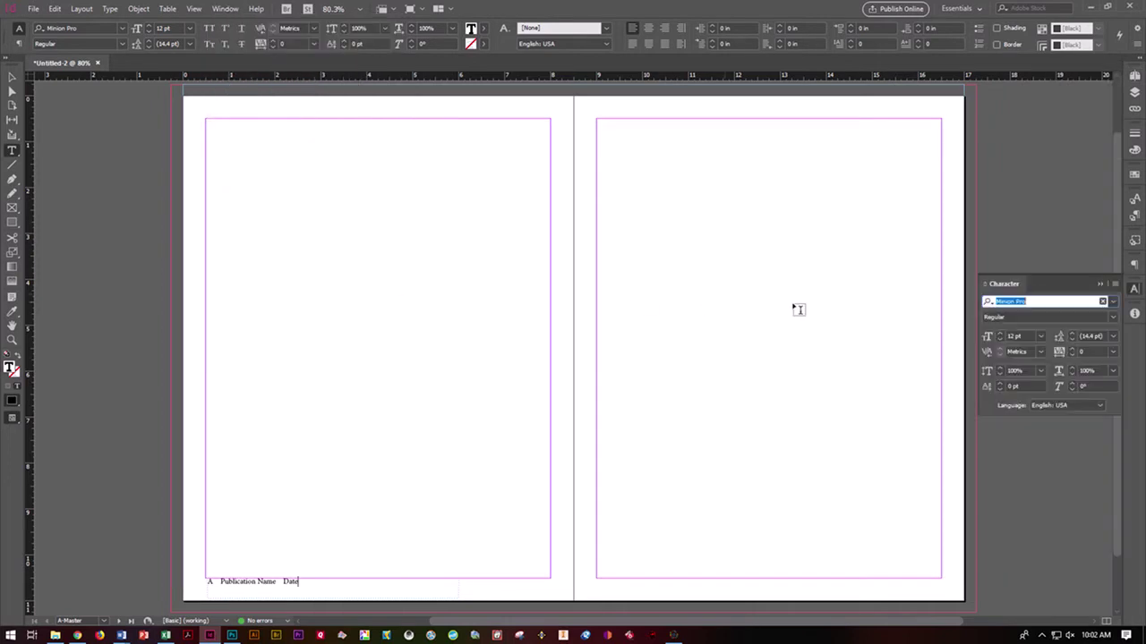
pyautogui.click(1112, 301)
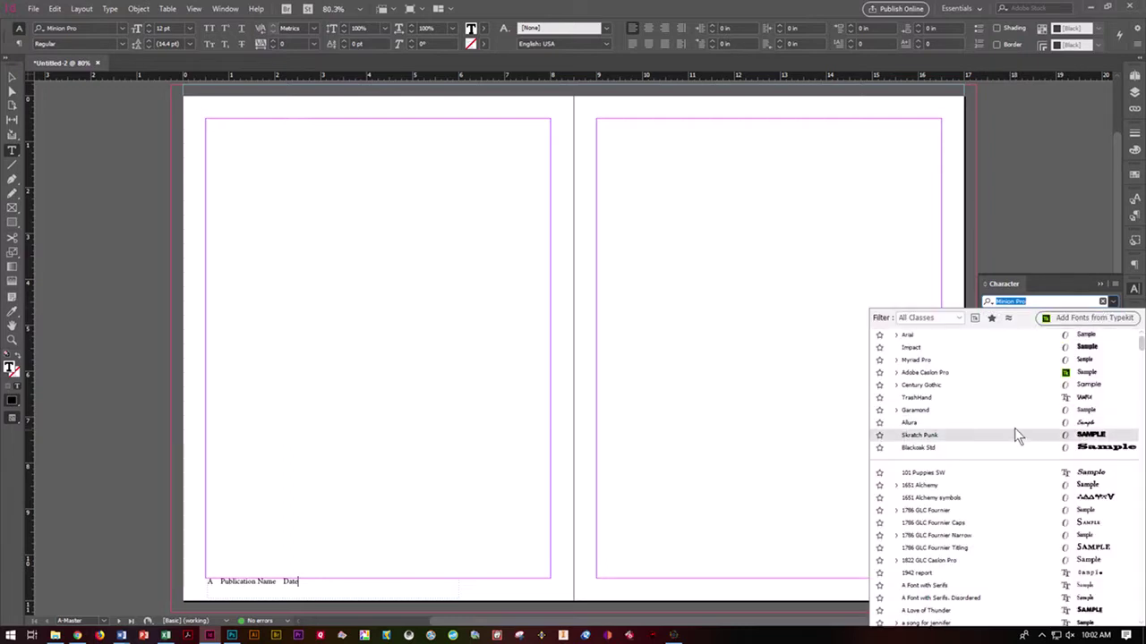
pyautogui.click(1014, 420)
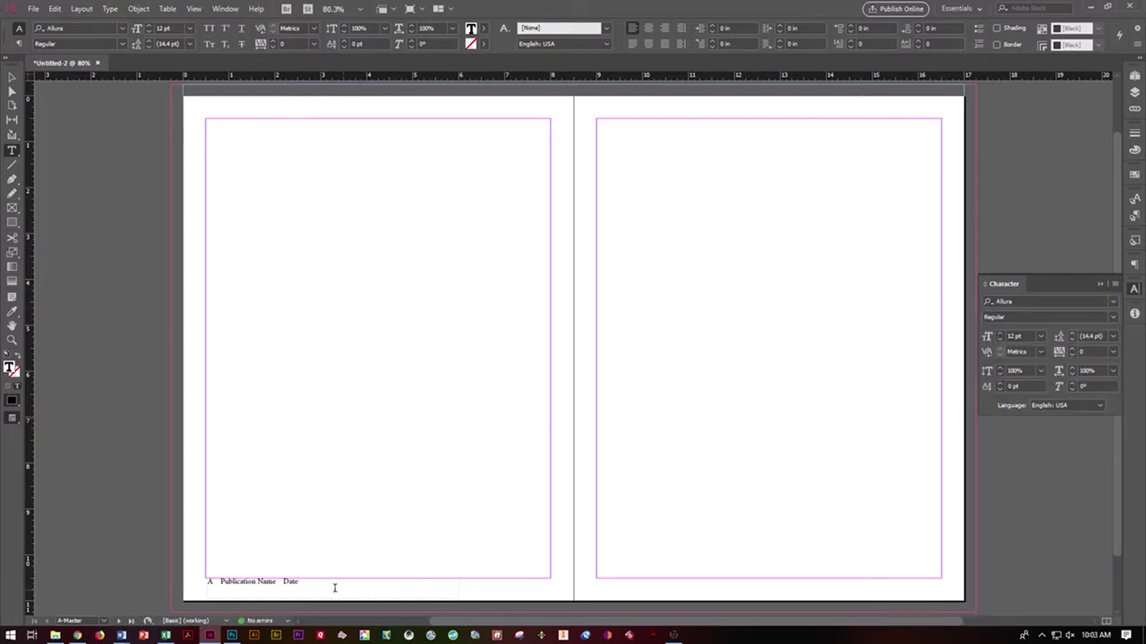
# - Select the whole left footer line, try Memoriam Pro on it, and set its font to 1786 GLC Fournier Caps
pyautogui.moveTo(325, 585); pyautogui.dragTo(206, 582)
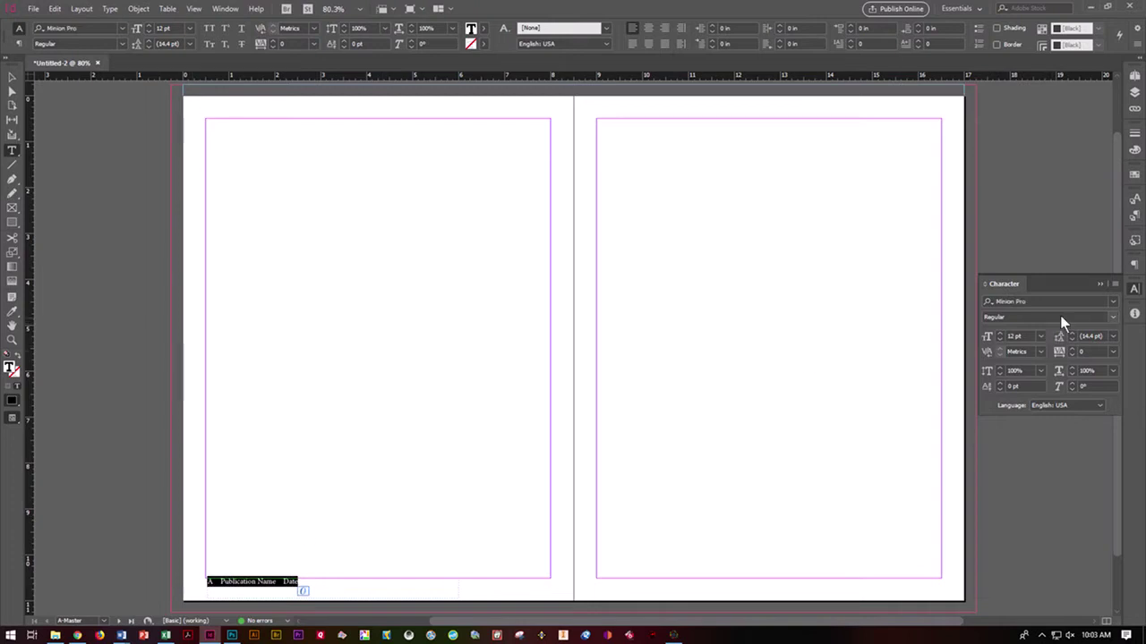
pyautogui.click(1112, 302)
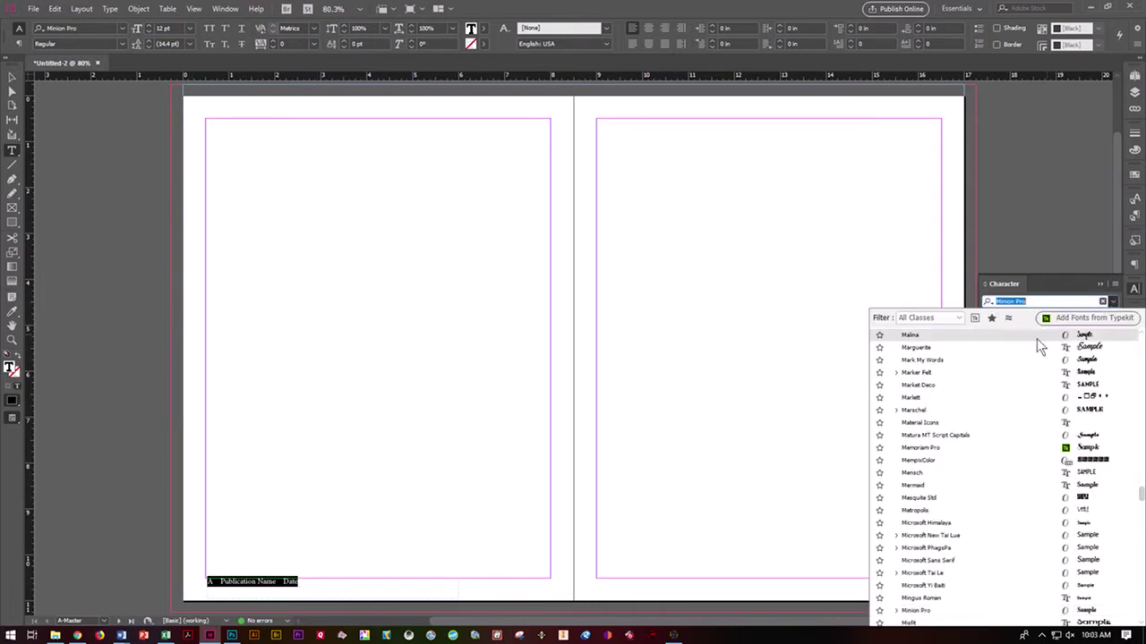
pyautogui.click(1083, 447)
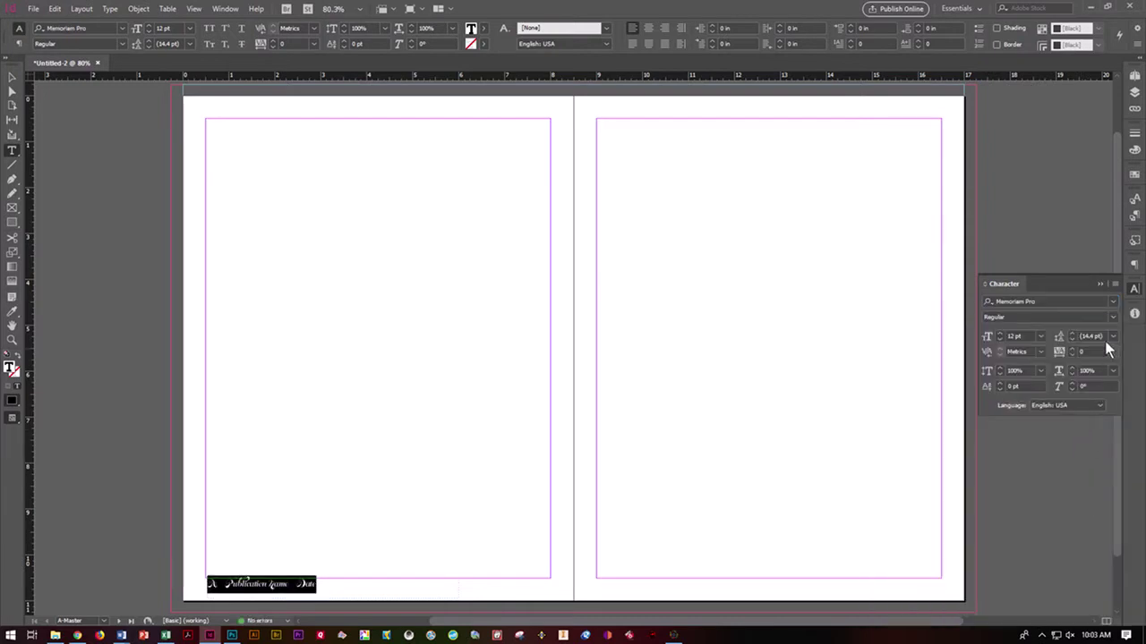
pyautogui.click(1113, 302)
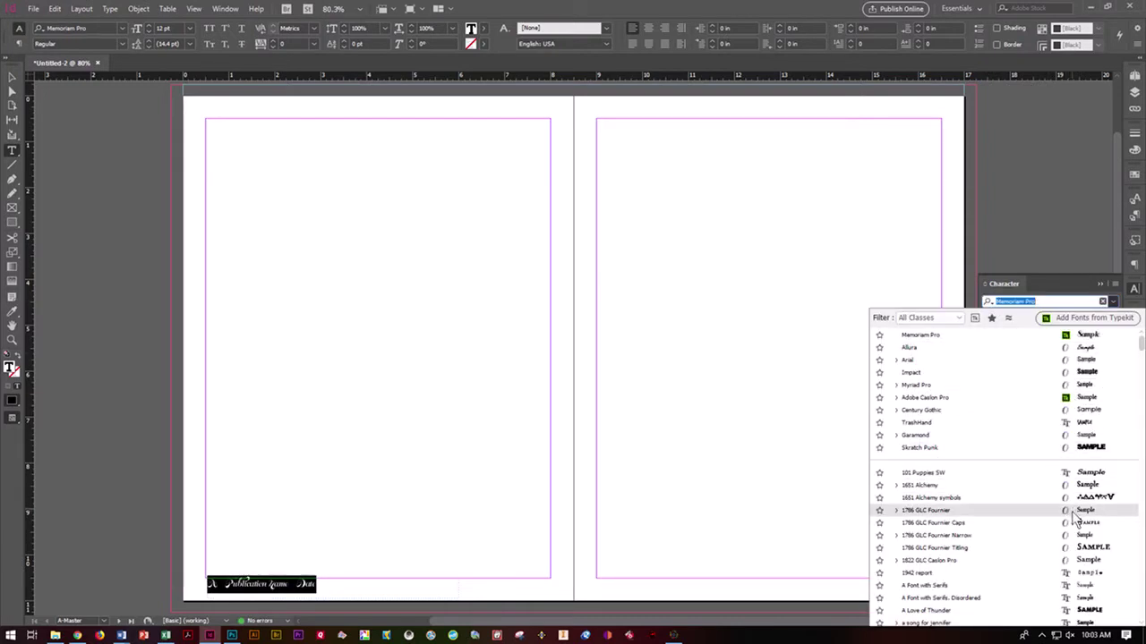
pyautogui.click(1073, 525)
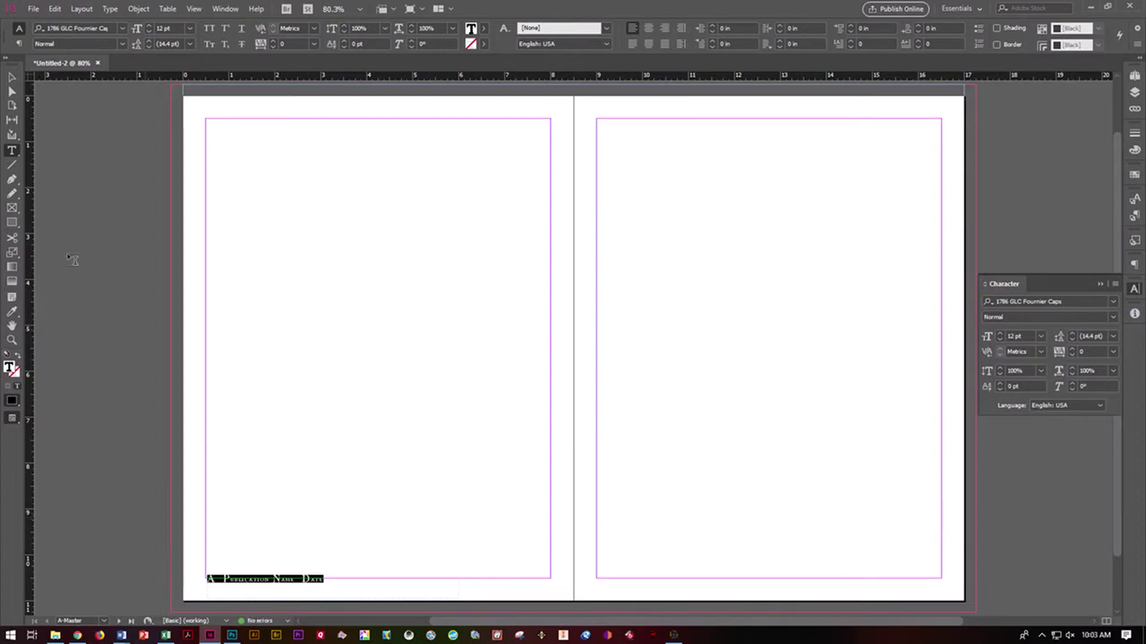
# - Nudge the left footer frame down to a Y position of 10.5833 in and deselect it
pyautogui.click(12, 78)
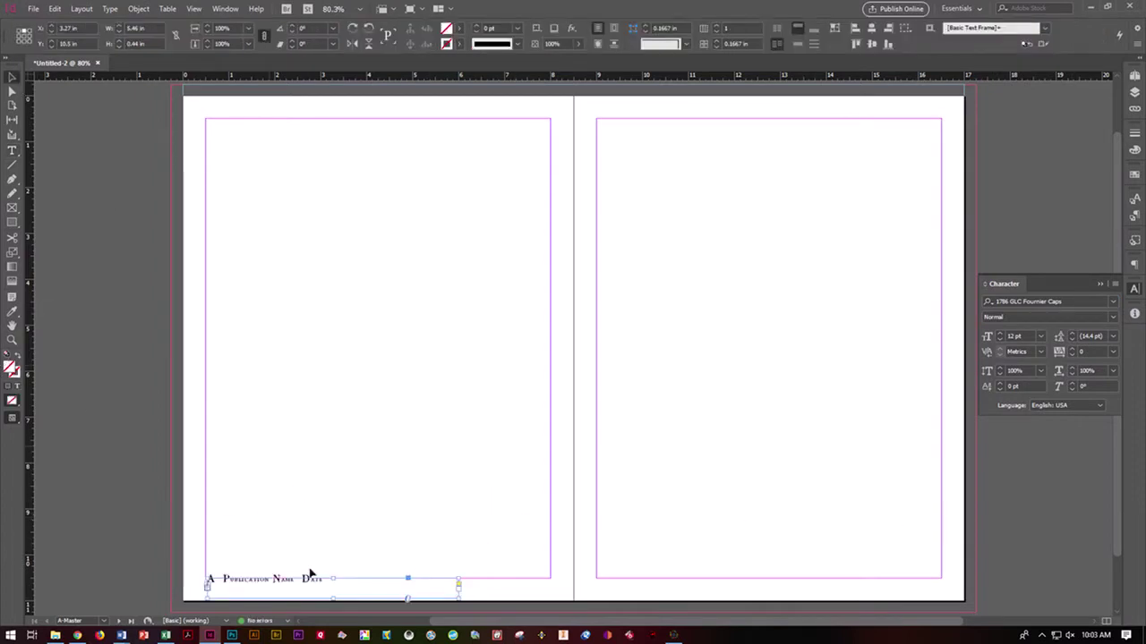
pyautogui.press('Down')
pyautogui.press('Down')
pyautogui.press('Down')
pyautogui.press('Down')
pyautogui.press('Down')
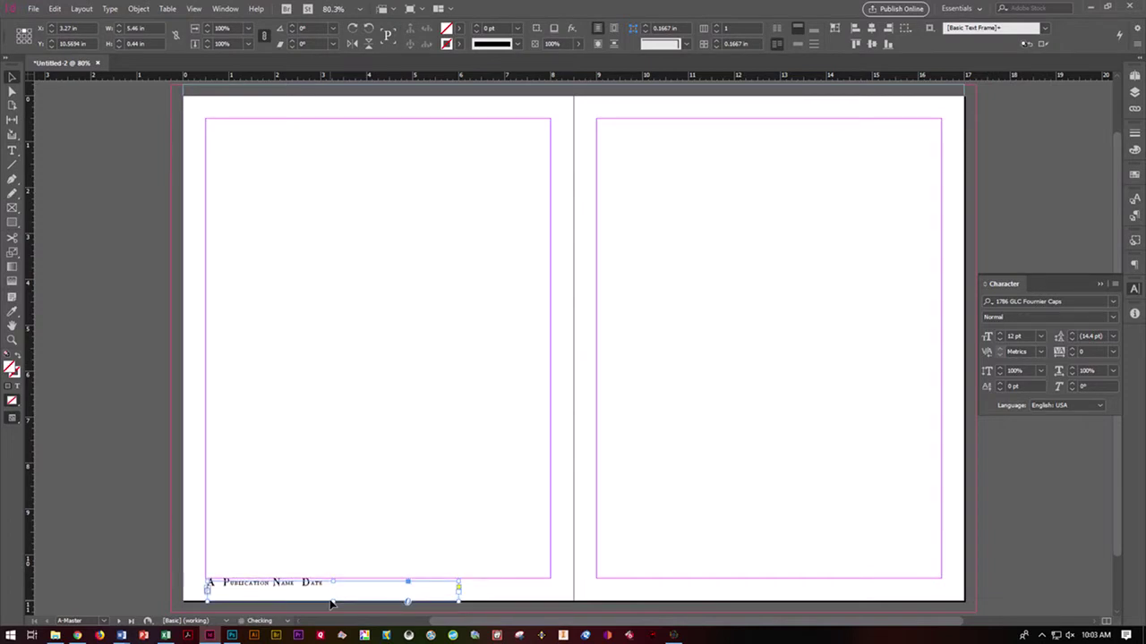
pyautogui.press('Down')
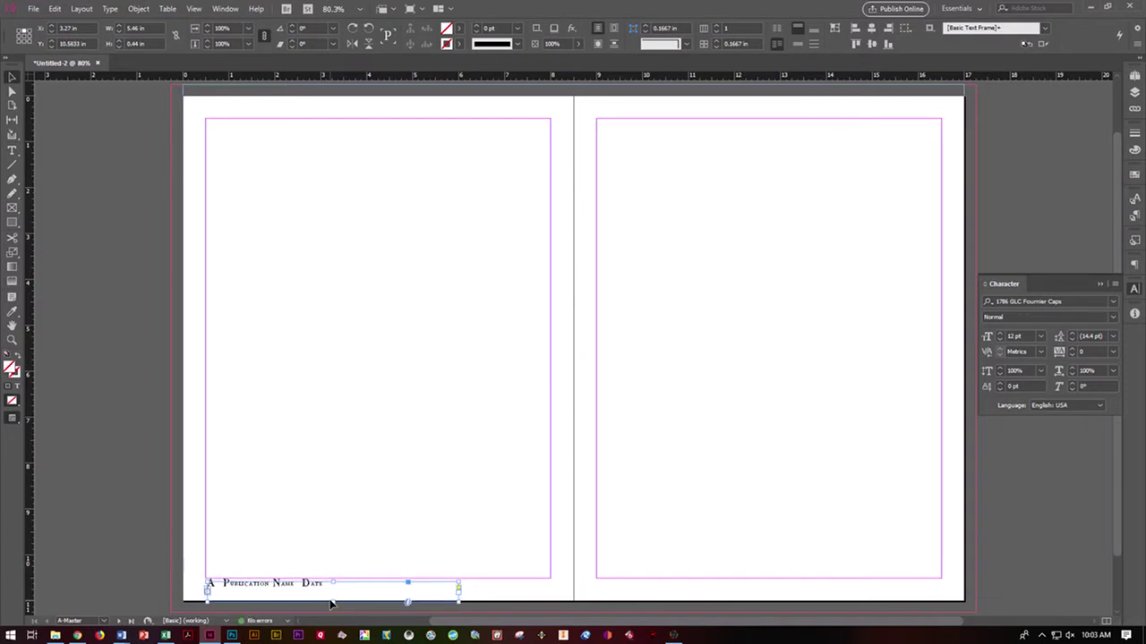
pyautogui.click(466, 526)
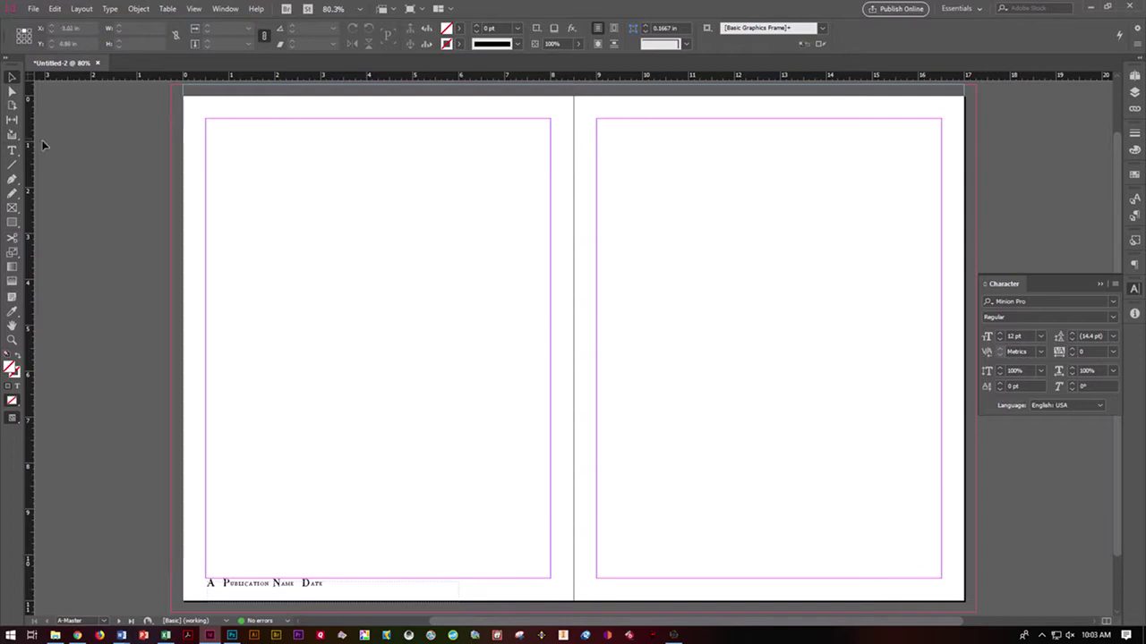
# - Draw a text frame about 4.2 in wide below the right page's bottom margin, ending at its outer margin, and enter "Publication Name"
pyautogui.click(13, 150)
pyautogui.moveTo(752, 579); pyautogui.dragTo(944, 604)
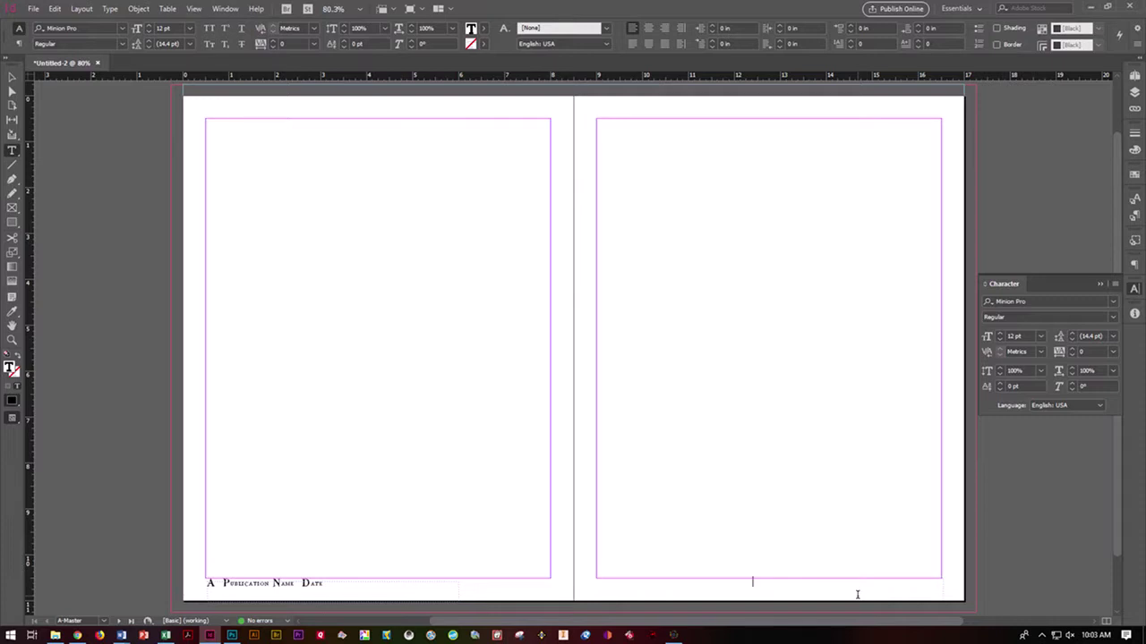
pyautogui.write('ubli')
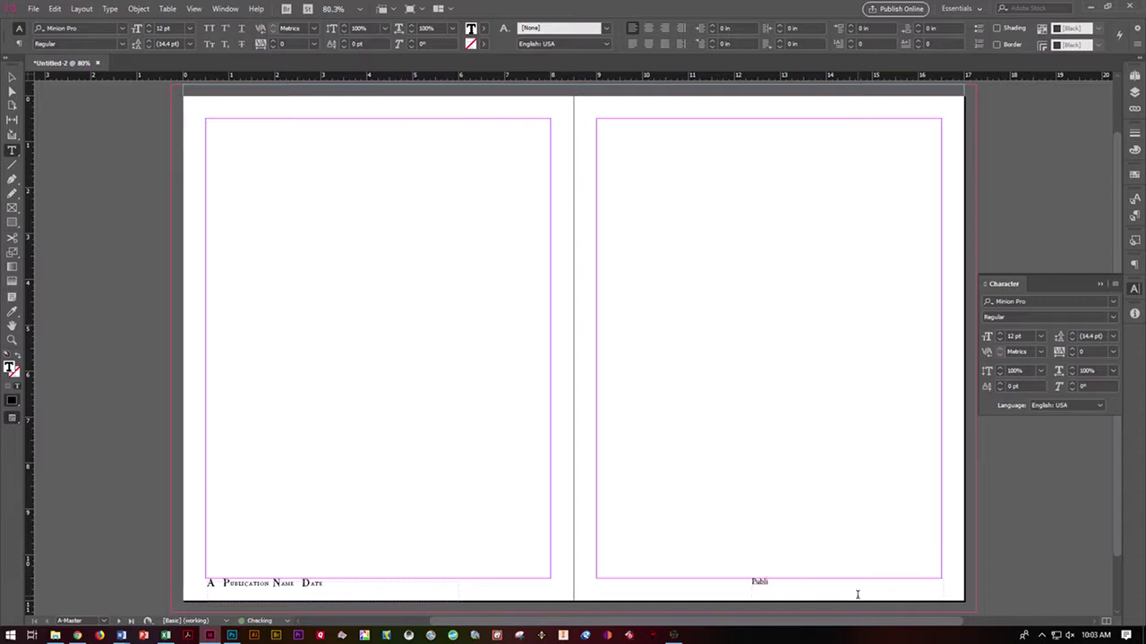
pyautogui.write('cation Name')
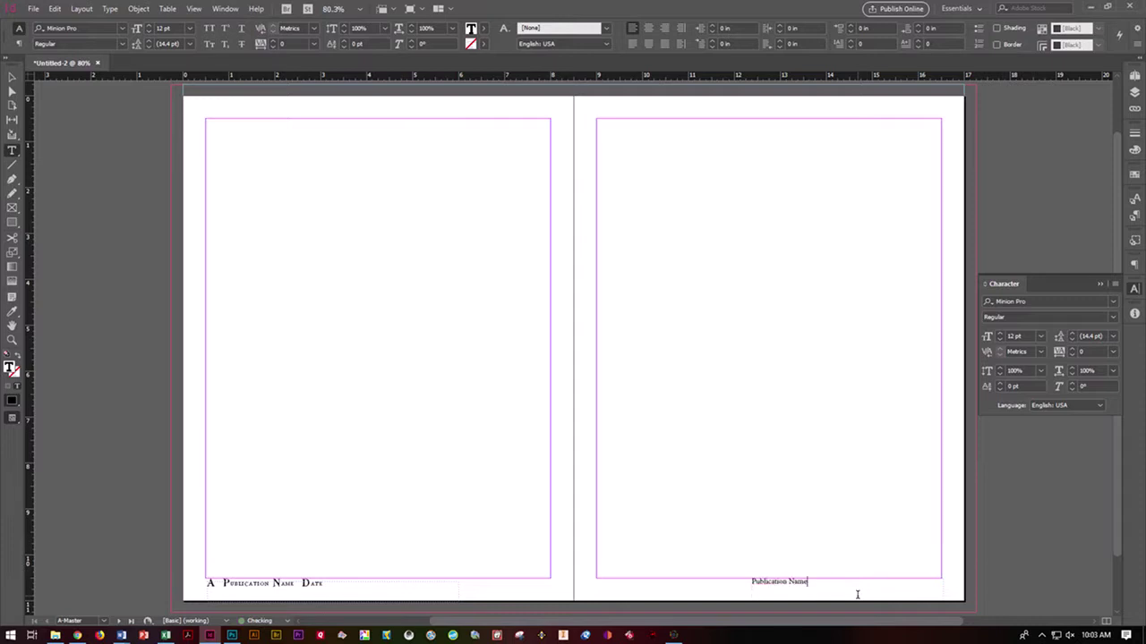
# - Add an em space, the word "Date" and another em space after "Publication Name" in the right footer
pyautogui.click(110, 8)
pyautogui.moveTo(189, 376)
pyautogui.click(309, 377)
pyautogui.click(110, 9)
pyautogui.moveTo(184, 376)
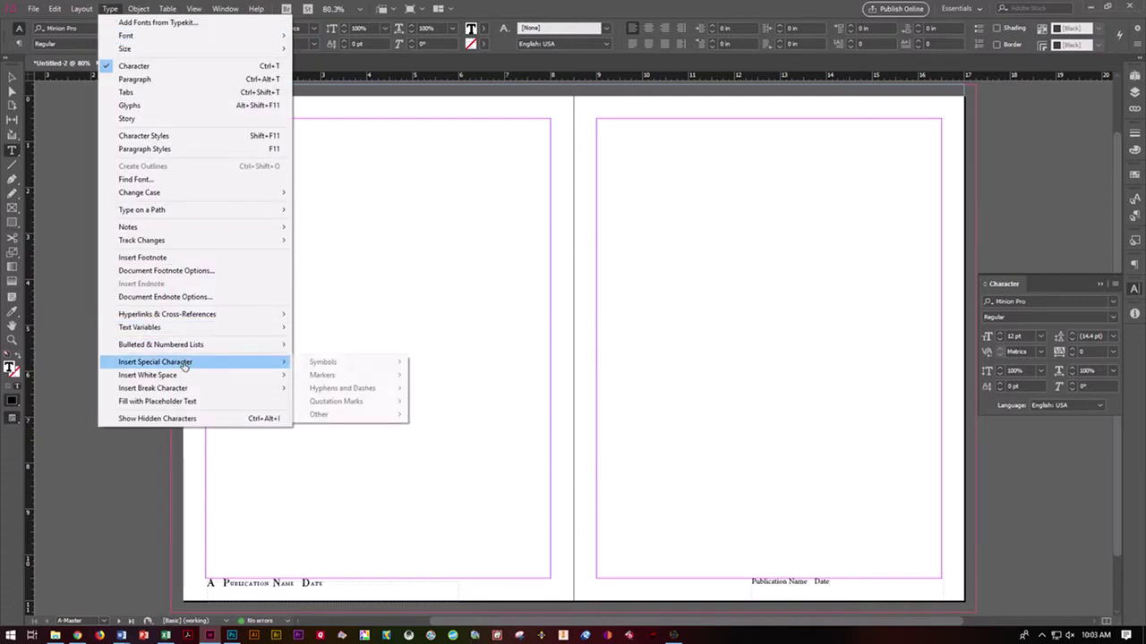
pyautogui.click(313, 377)
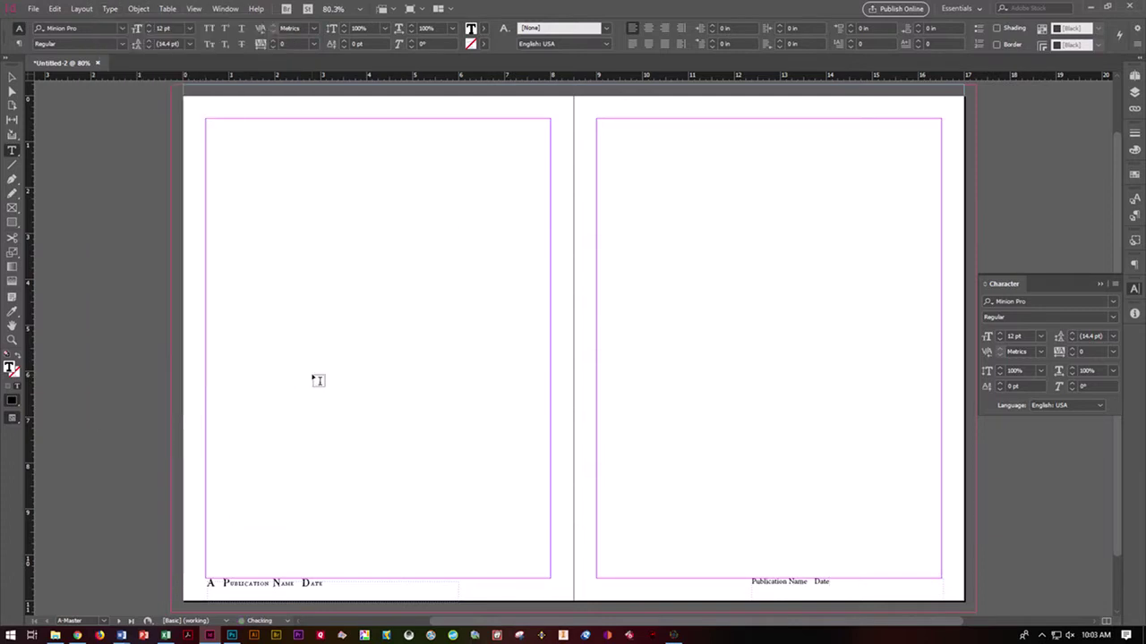
# - Insert a current page number marker at the end of the right footer text
pyautogui.click(110, 9)
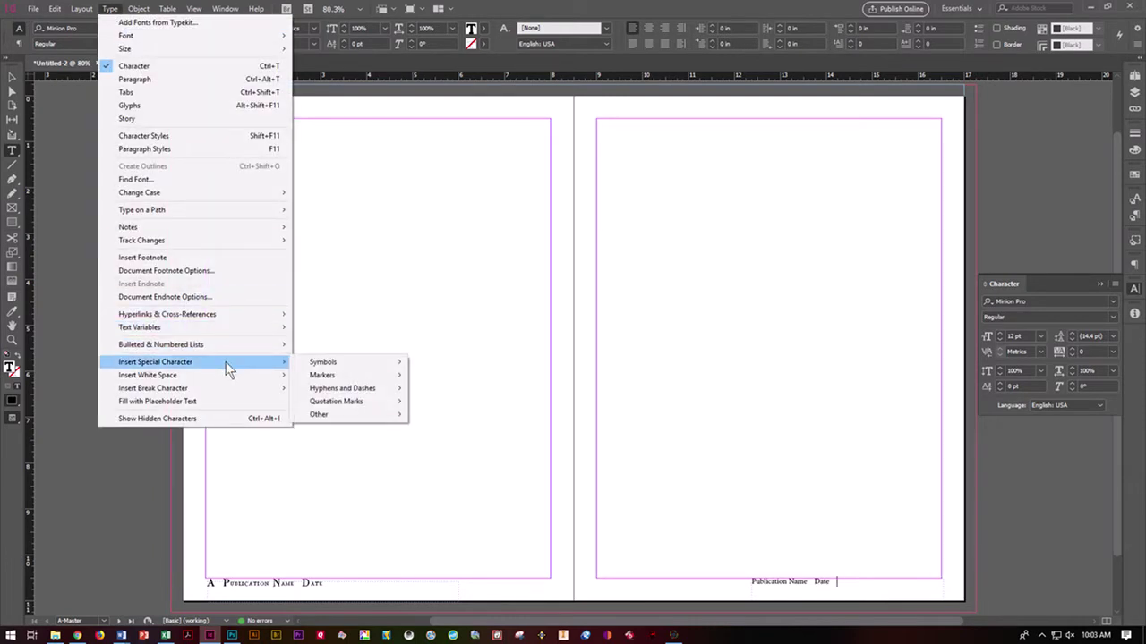
pyautogui.moveTo(269, 375)
pyautogui.moveTo(319, 376)
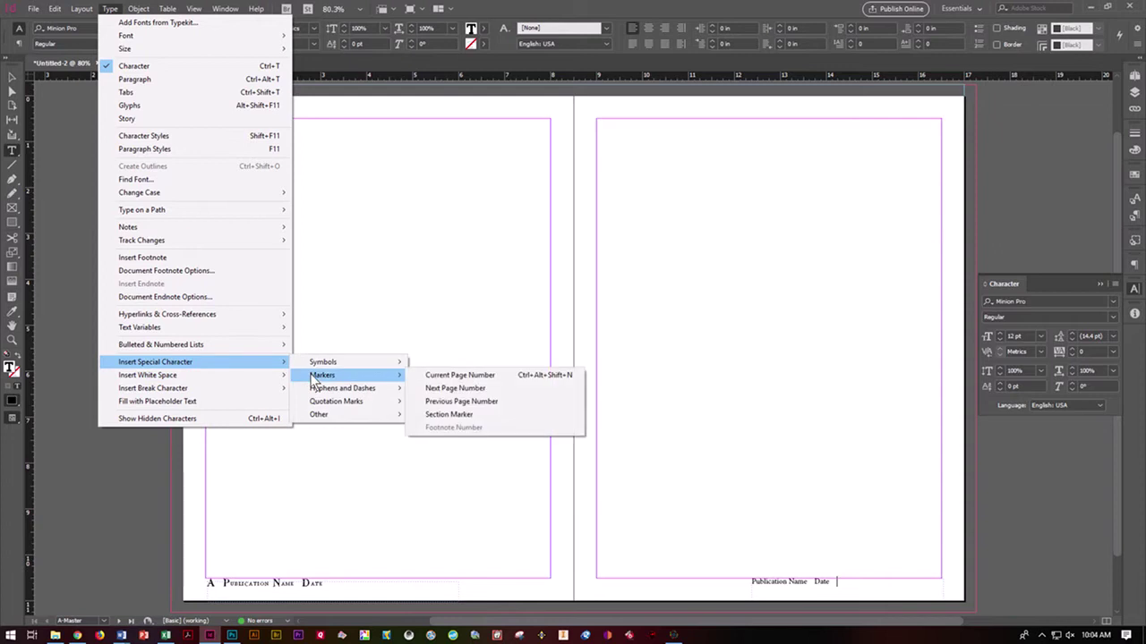
pyautogui.click(434, 376)
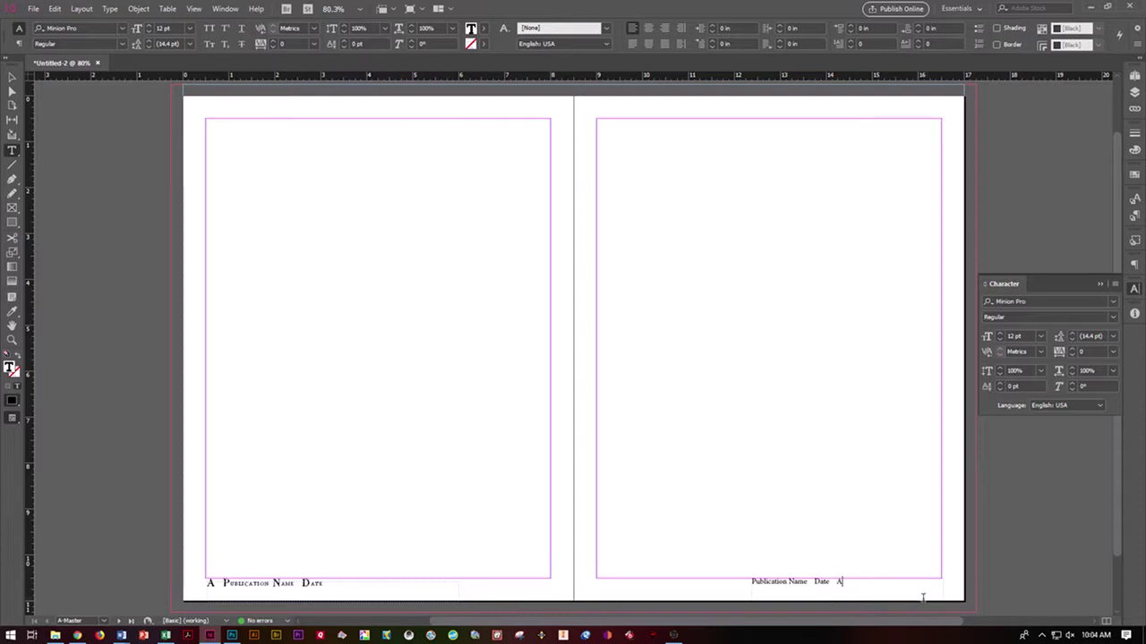
# - Right-align the right footer text and set its font to 1786 GLC Fournier Caps
pyautogui.click(664, 28)
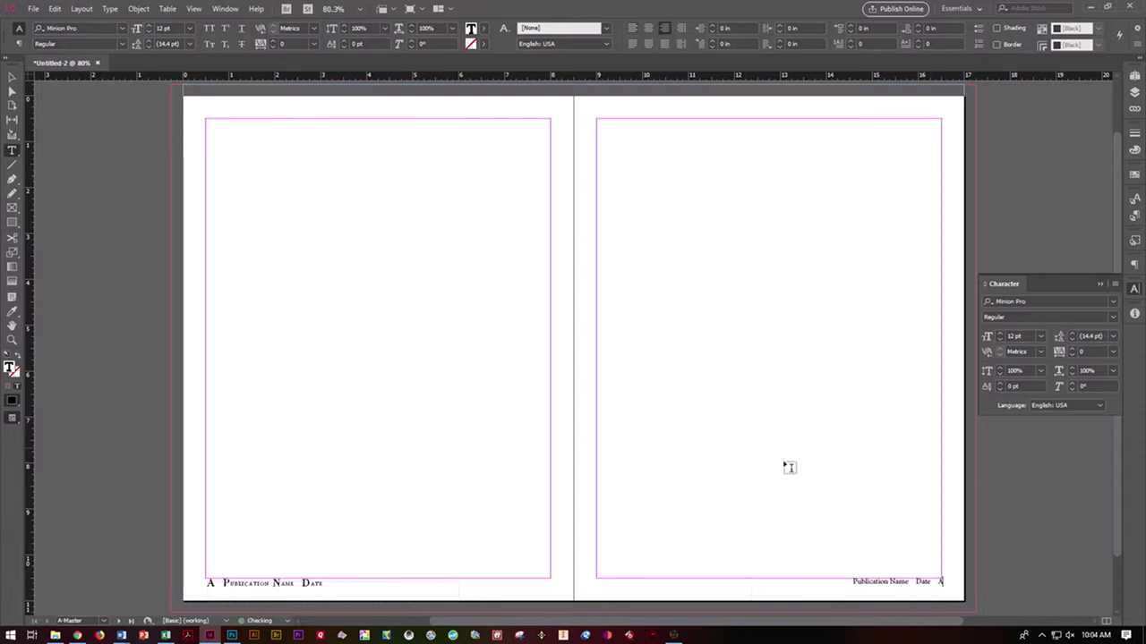
pyautogui.moveTo(846, 580); pyautogui.dragTo(938, 580)
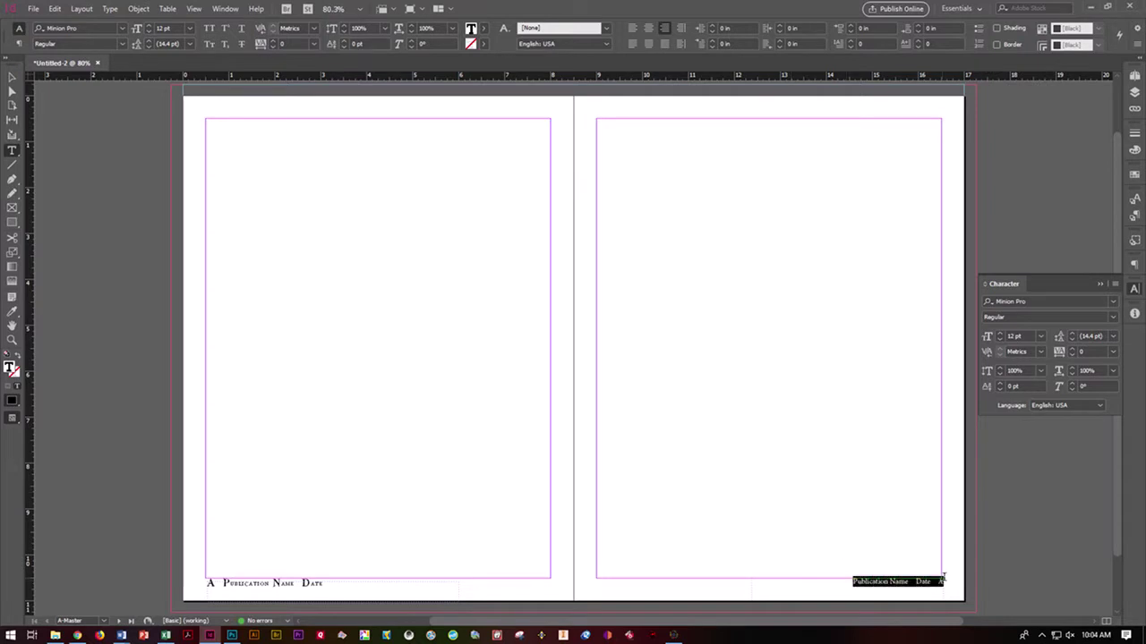
pyautogui.click(1110, 307)
pyautogui.click(1112, 304)
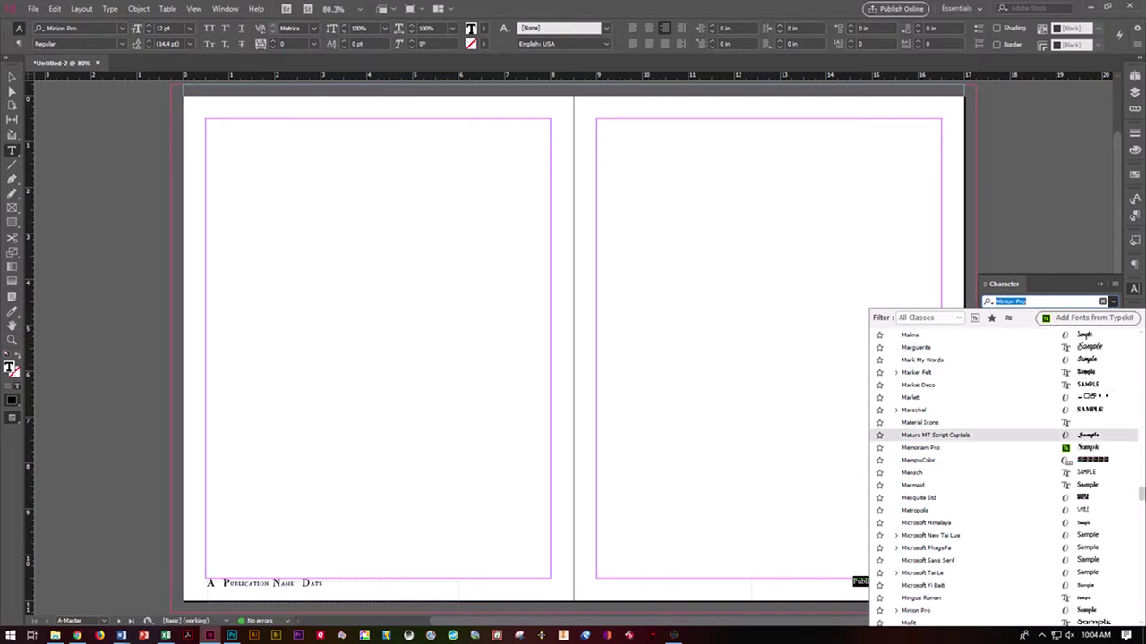
pyautogui.scroll(15, 1140, 493)
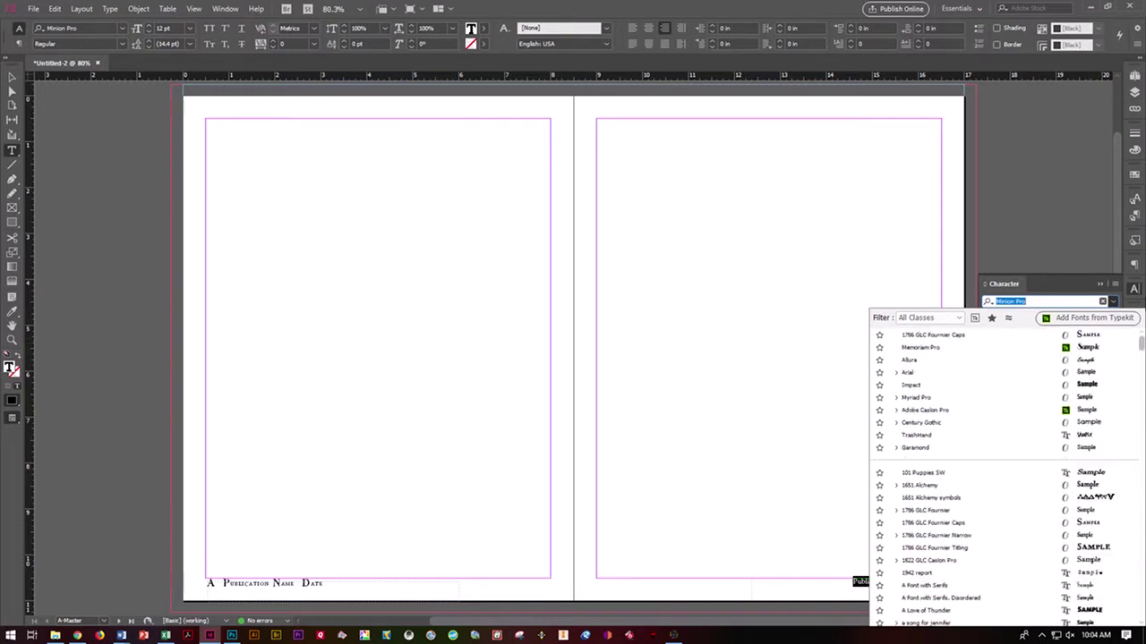
pyautogui.click(1080, 332)
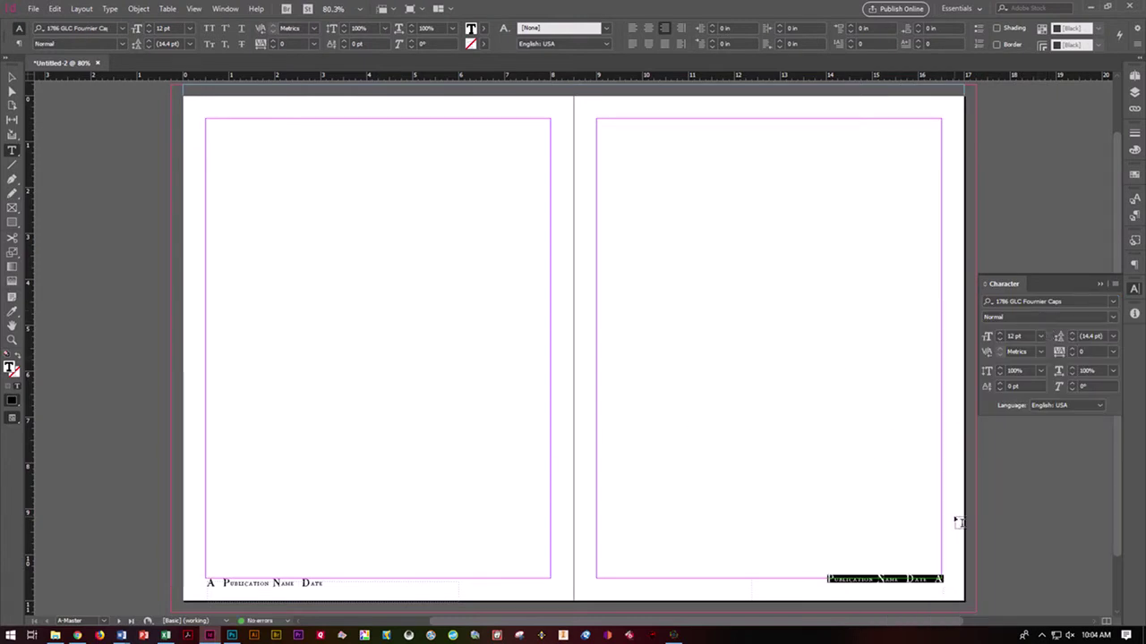
# - Nudge the right page's footer frame down until its text lines up with the left page's footer
pyautogui.click(1001, 523)
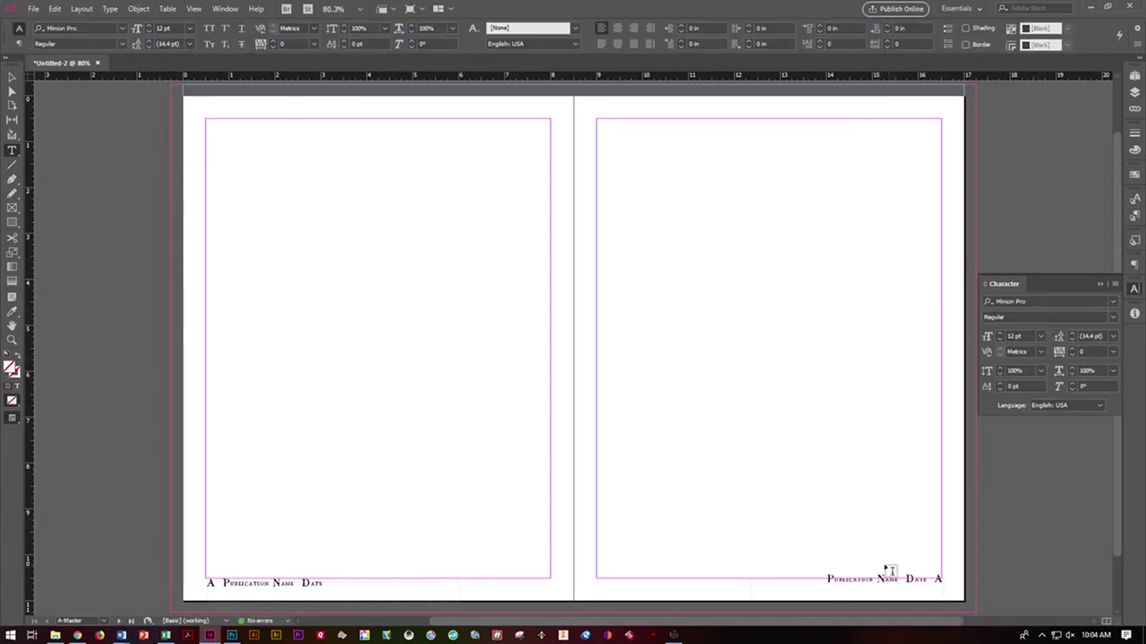
pyautogui.click(13, 78)
pyautogui.click(868, 587)
pyautogui.press('Down')
pyautogui.press('Down')
pyautogui.press('Down')
pyautogui.press('Down')
pyautogui.press('Down')
pyautogui.press('Down')
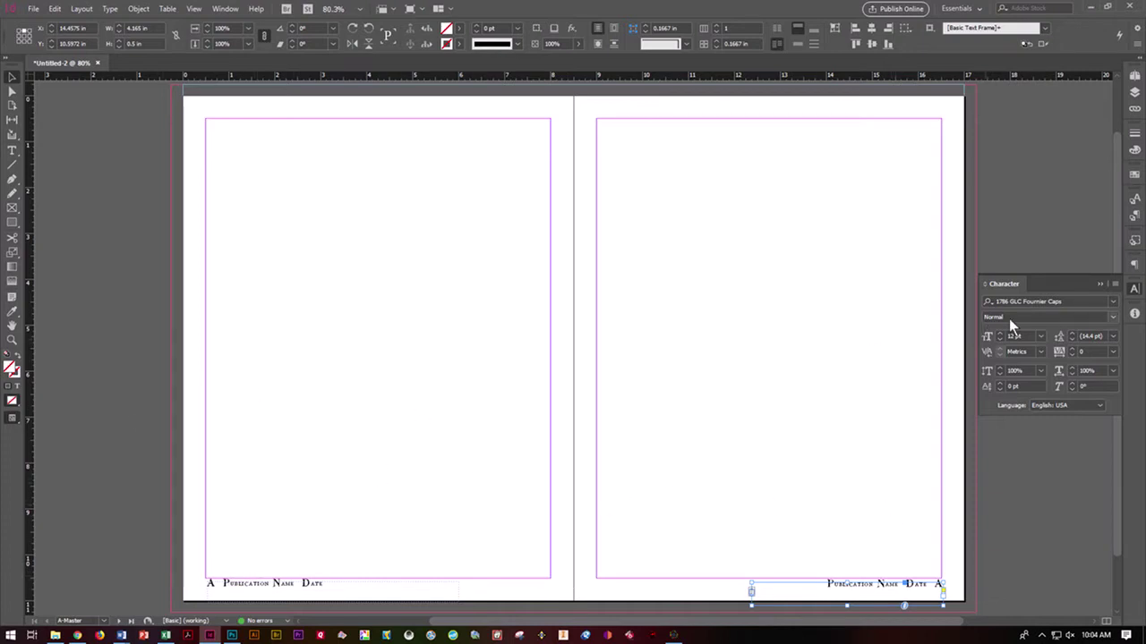
pyautogui.click(1100, 284)
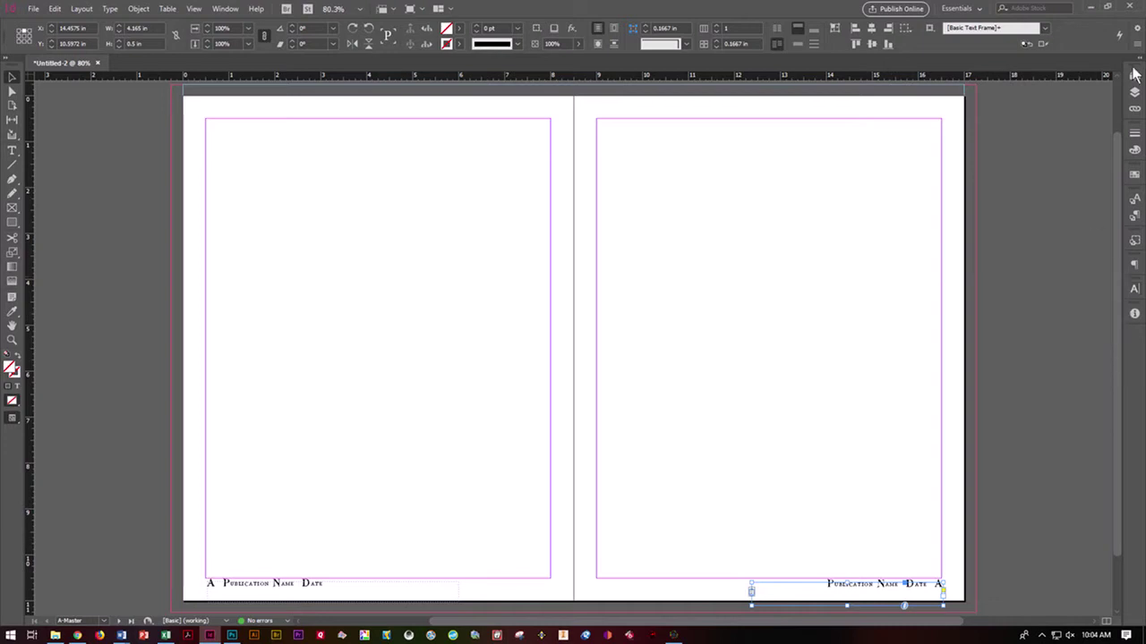
# - Check how the footer's page number appears on page 1 and on spread 2-3
pyautogui.click(1133, 75)
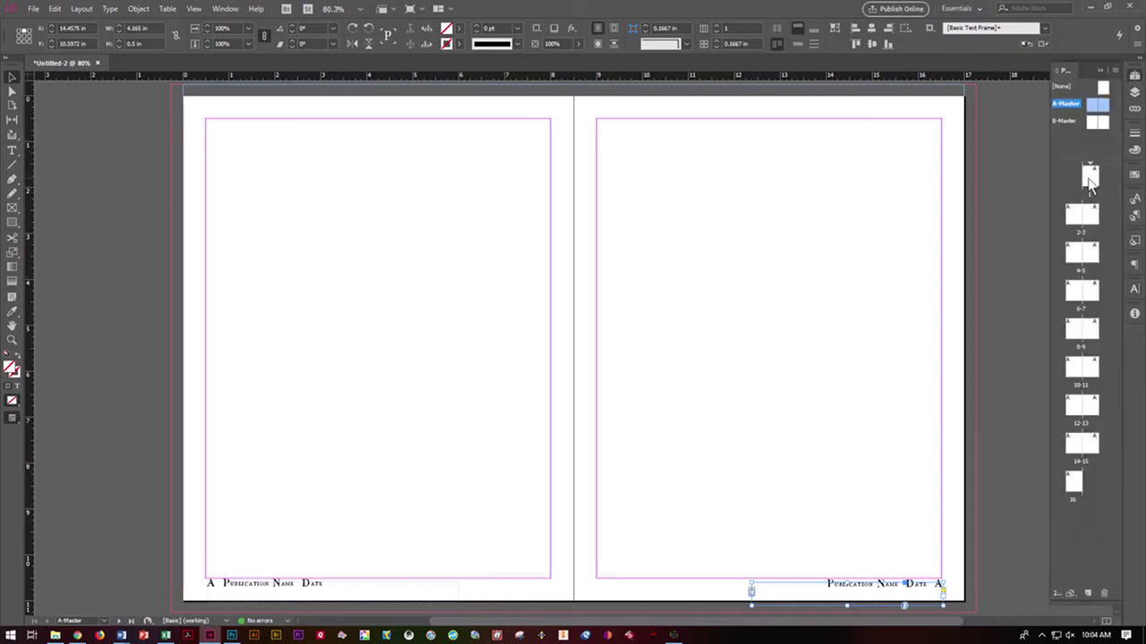
pyautogui.doubleClick(1089, 176)
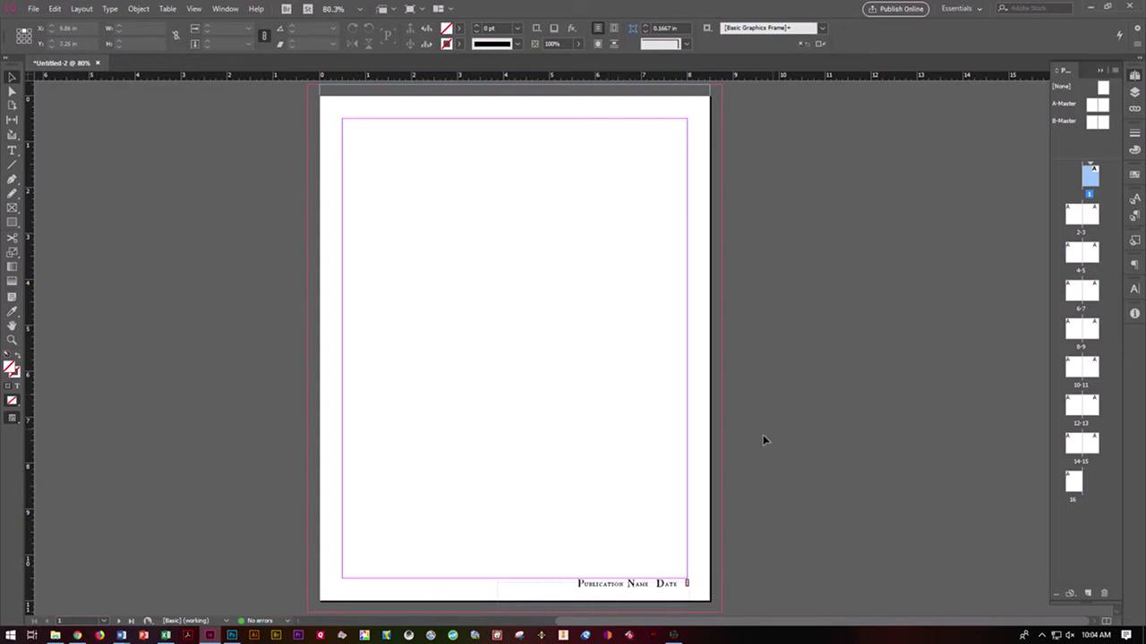
pyautogui.scroll(-1, 688, 497)
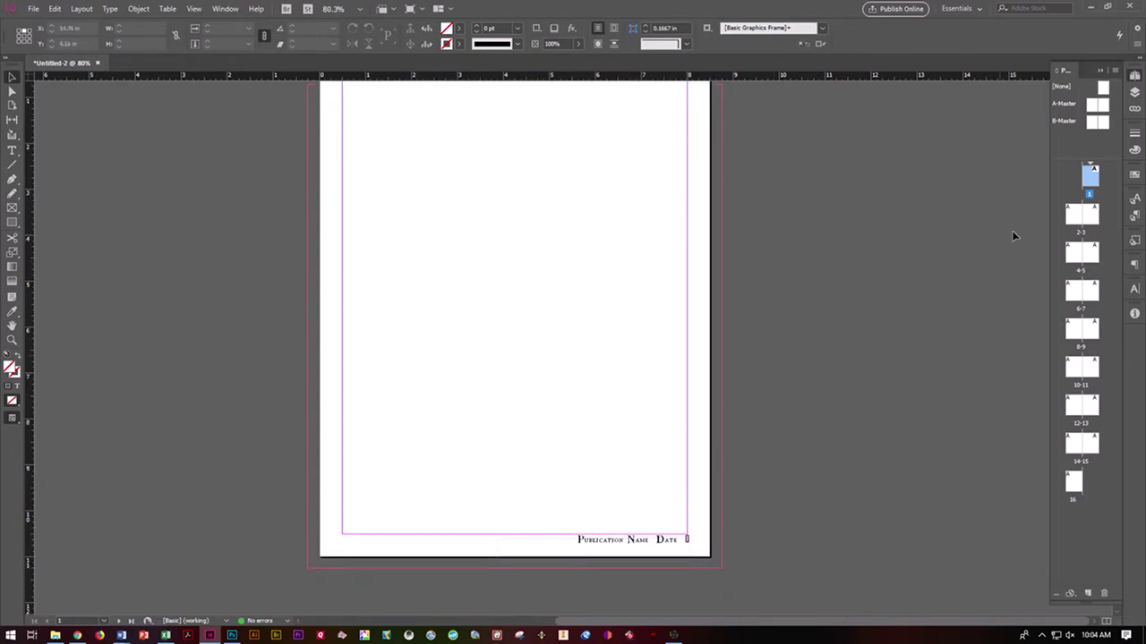
pyautogui.doubleClick(1071, 222)
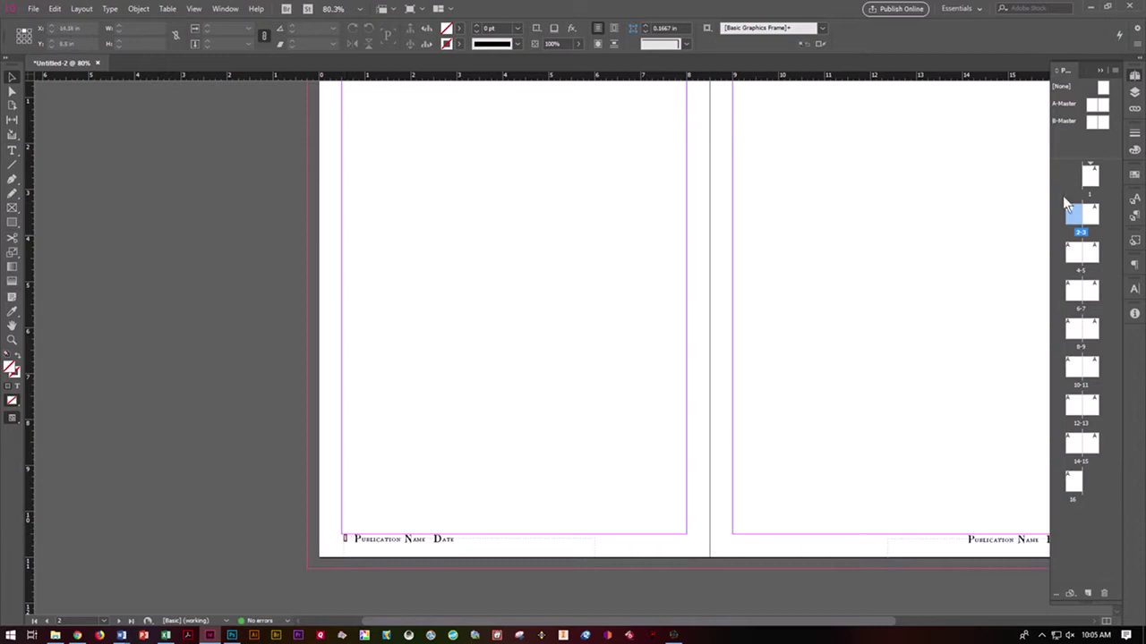
# - On A-Master, change the font of the whole left footer text to 1942 report
pyautogui.keyDown('alt'); pyautogui.click(1094, 103); pyautogui.keyUp('alt')
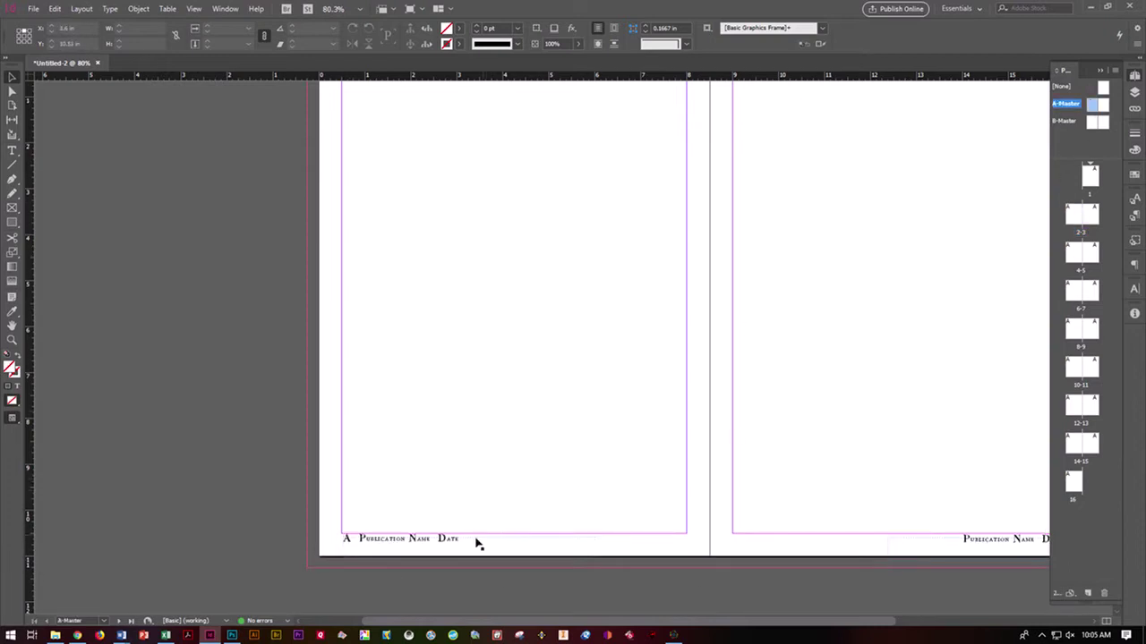
pyautogui.click(12, 150)
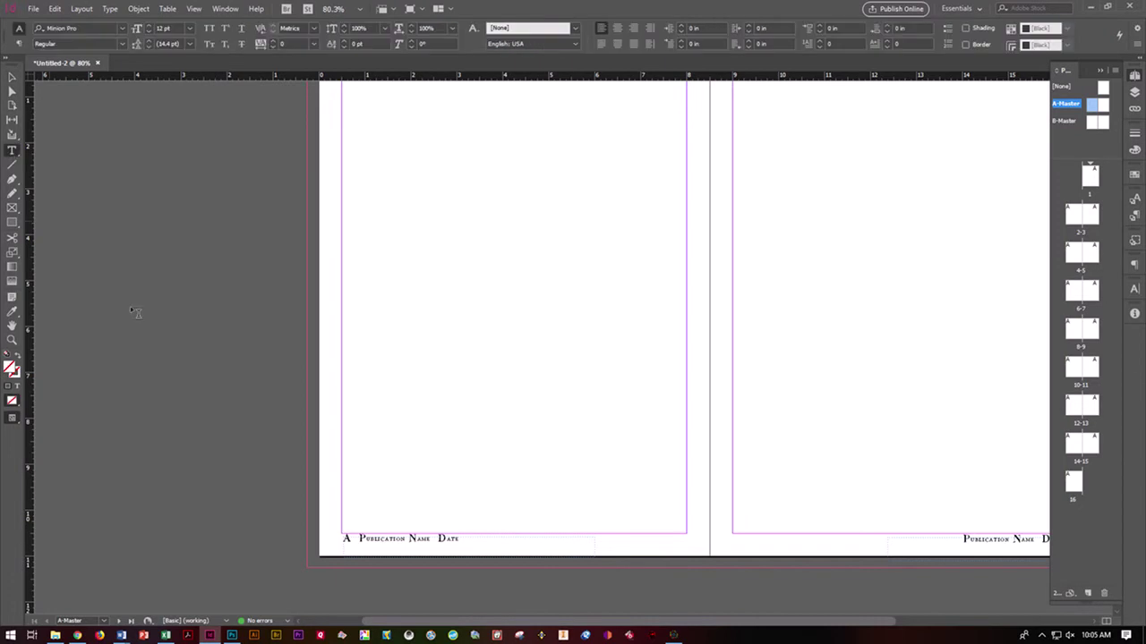
pyautogui.moveTo(462, 539); pyautogui.dragTo(342, 538)
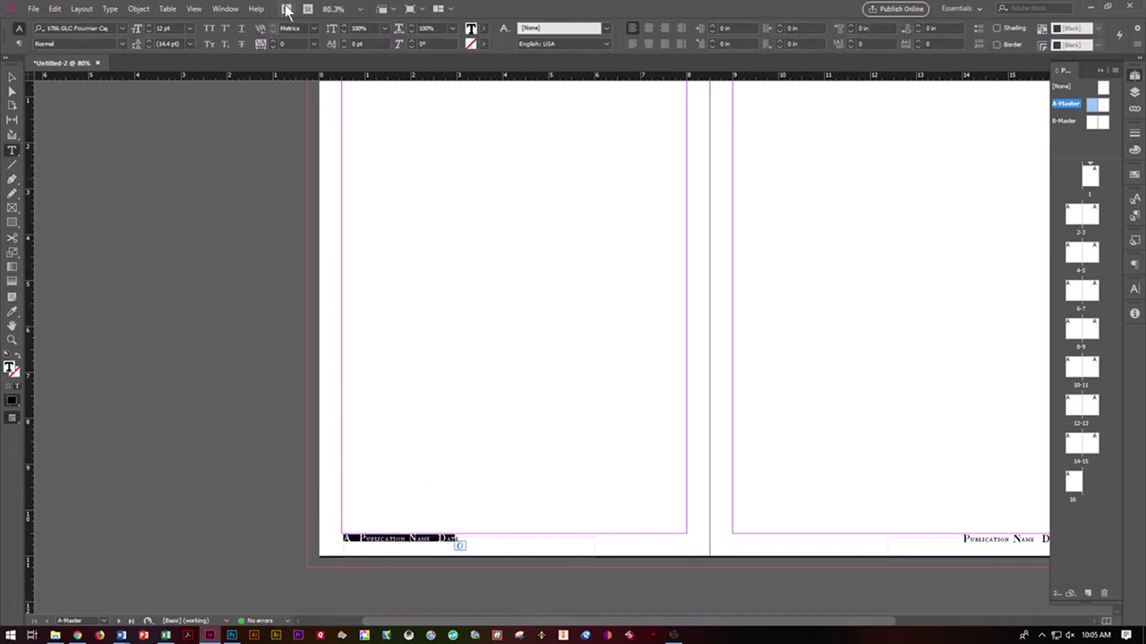
pyautogui.click(224, 8)
pyautogui.moveTo(351, 302)
pyautogui.click(428, 304)
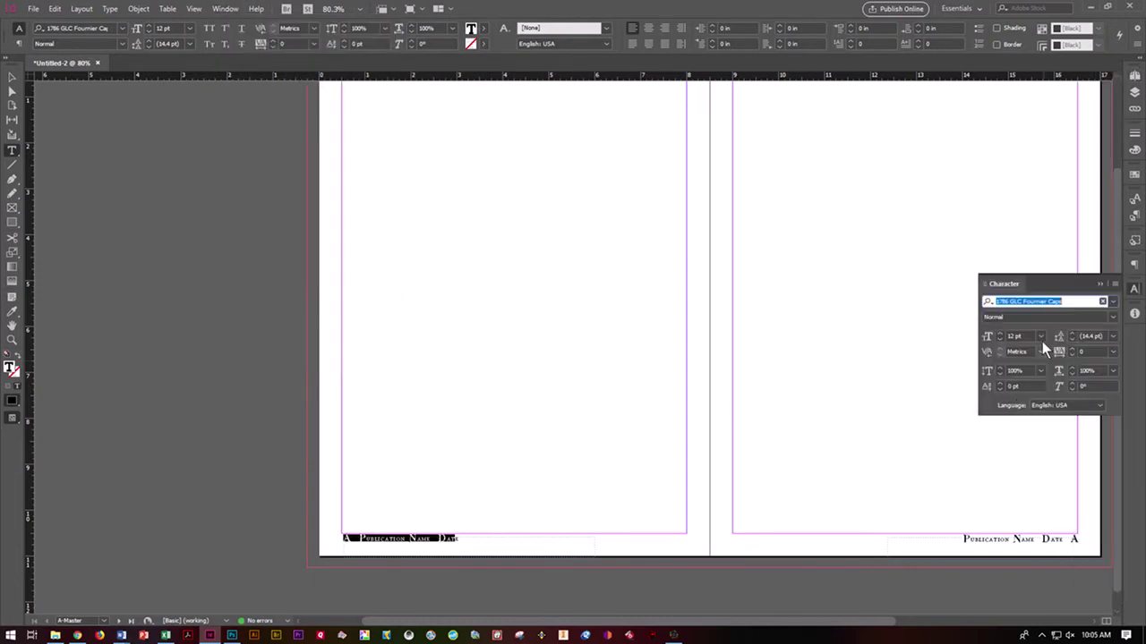
pyautogui.click(1112, 302)
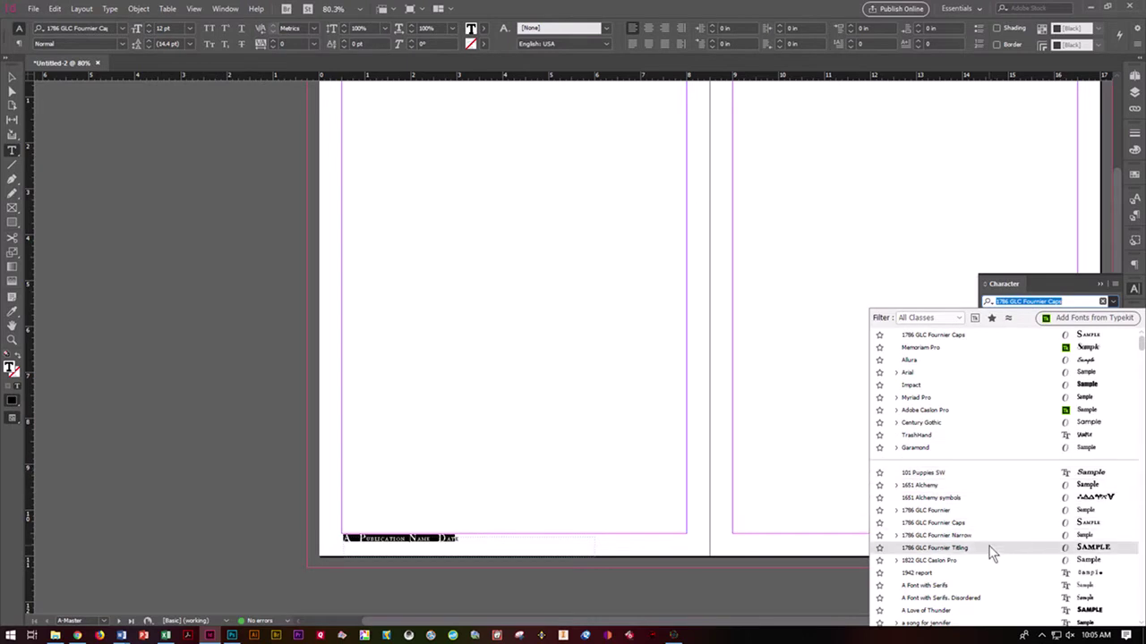
pyautogui.click(993, 574)
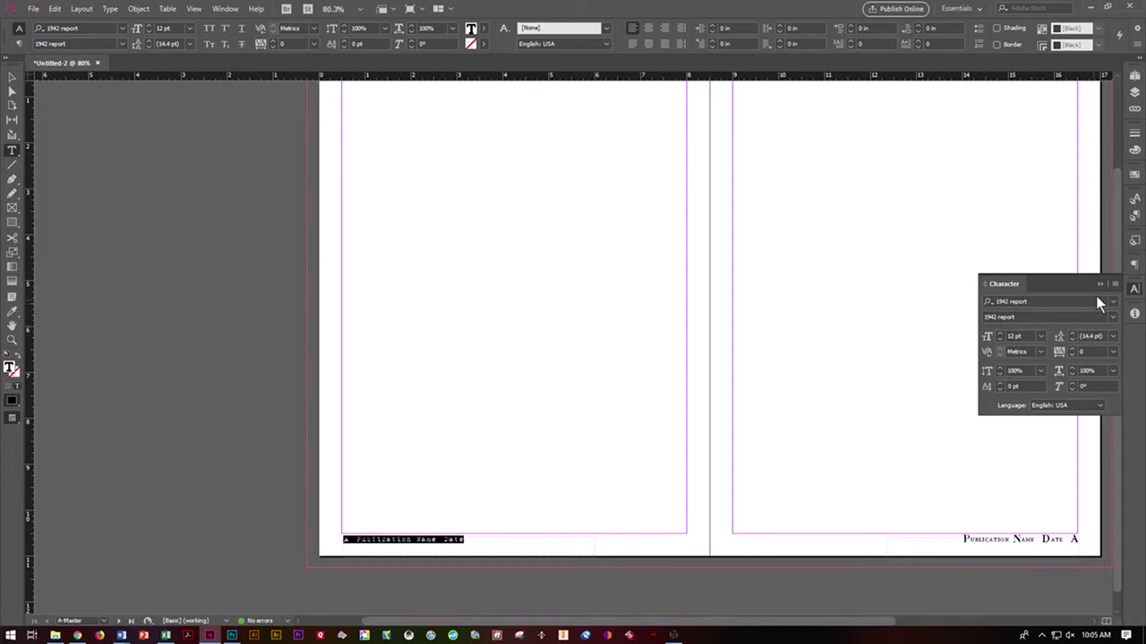
# - Change the font of the right footer text on A-Master to 1942 report
pyautogui.moveTo(964, 538); pyautogui.dragTo(1074, 538)
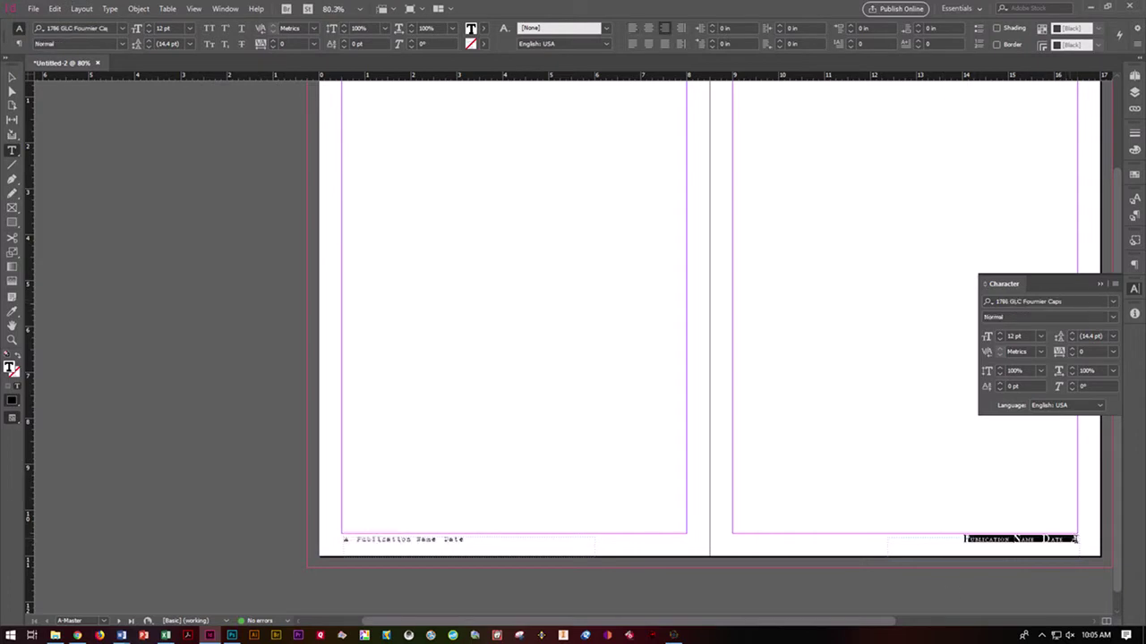
pyautogui.click(1112, 302)
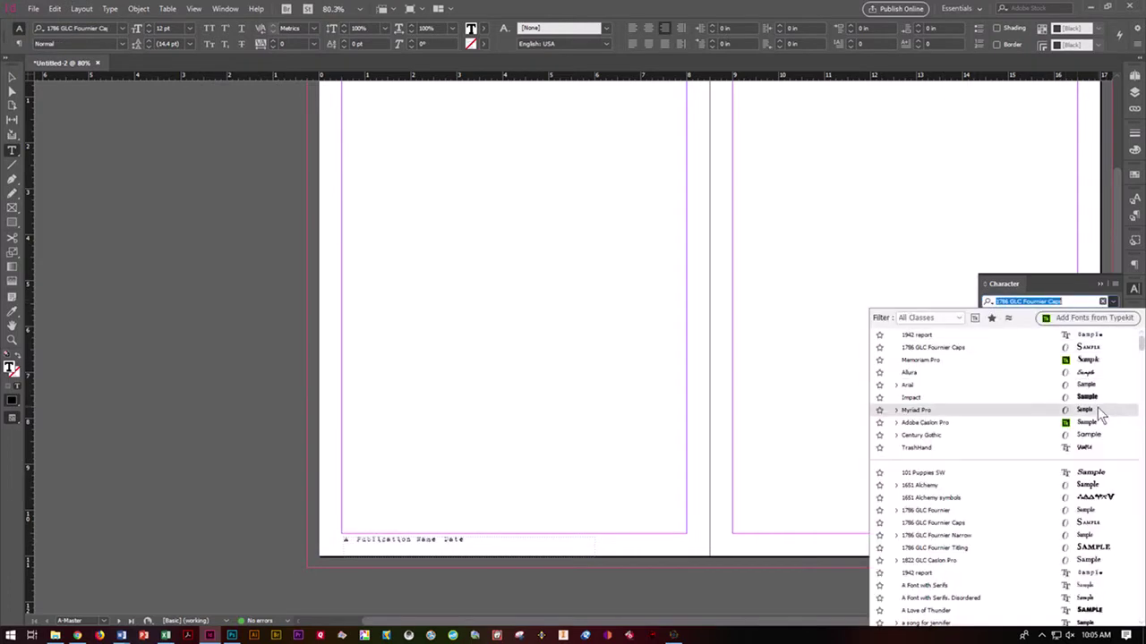
pyautogui.click(1045, 335)
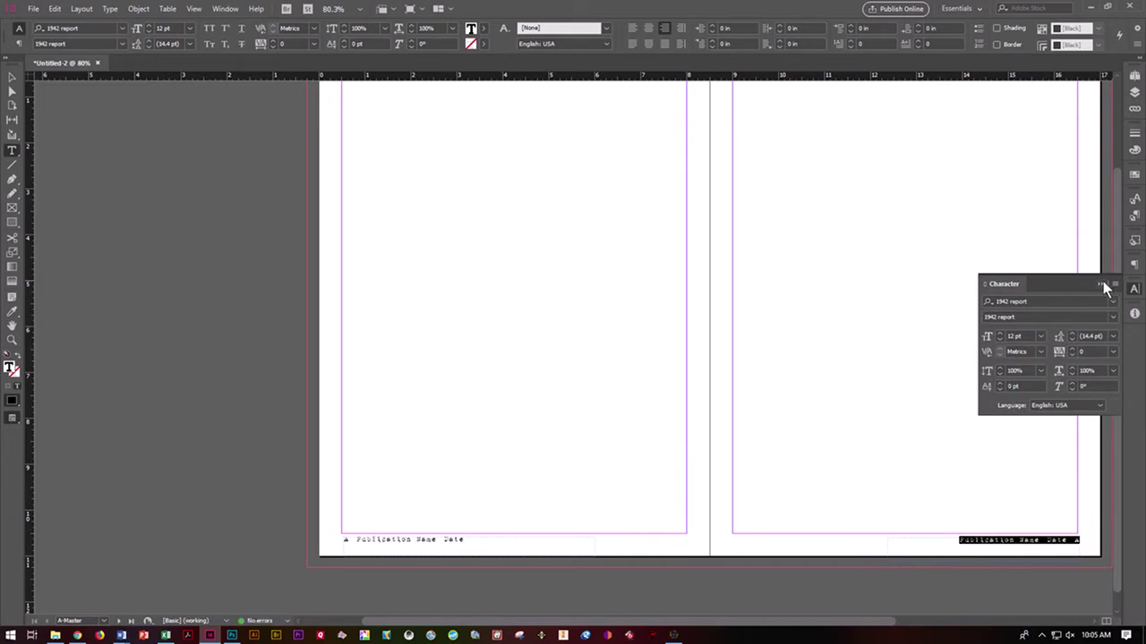
pyautogui.click(1102, 285)
# - Check the footers and page numbers on both pages of spread 2-3
pyautogui.click(1134, 78)
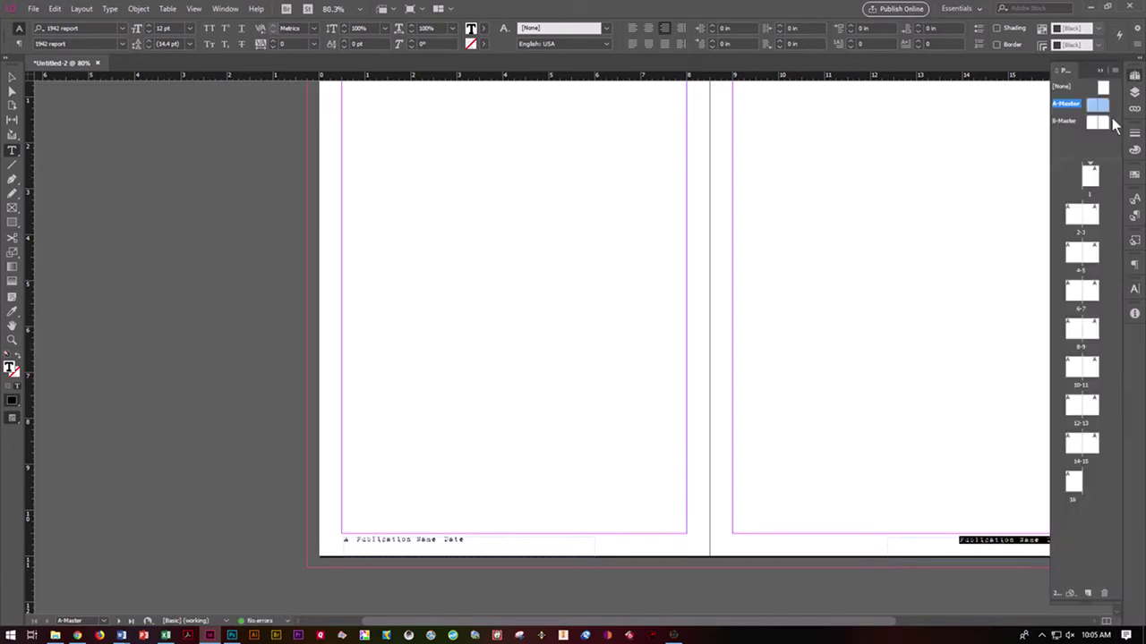
pyautogui.doubleClick(1085, 213)
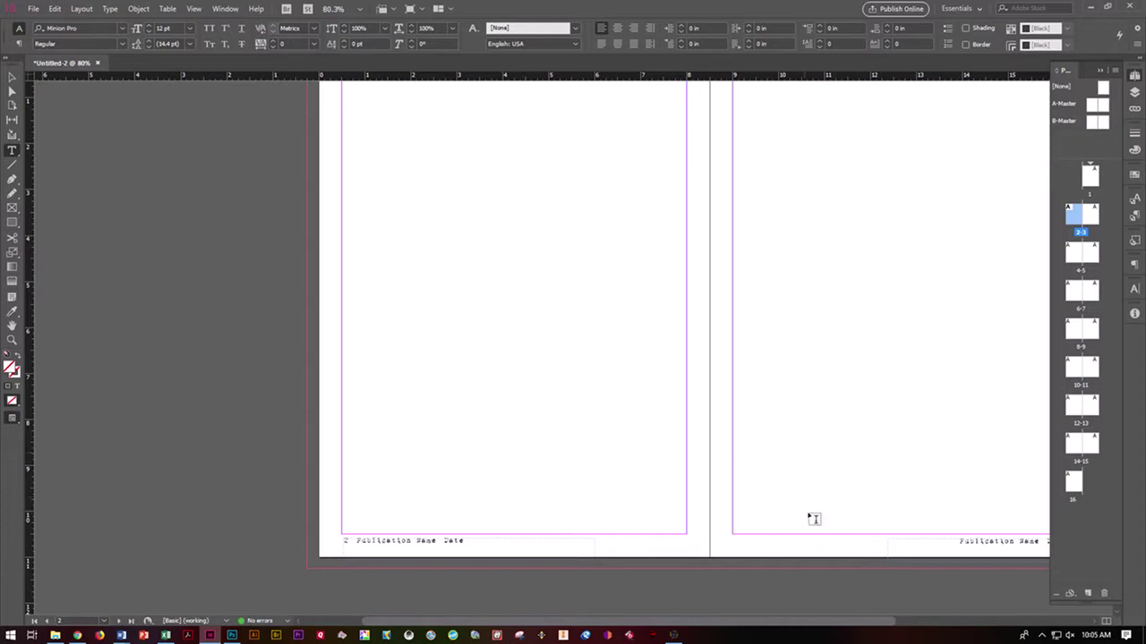
pyautogui.moveTo(477, 621); pyautogui.dragTo(535, 623)
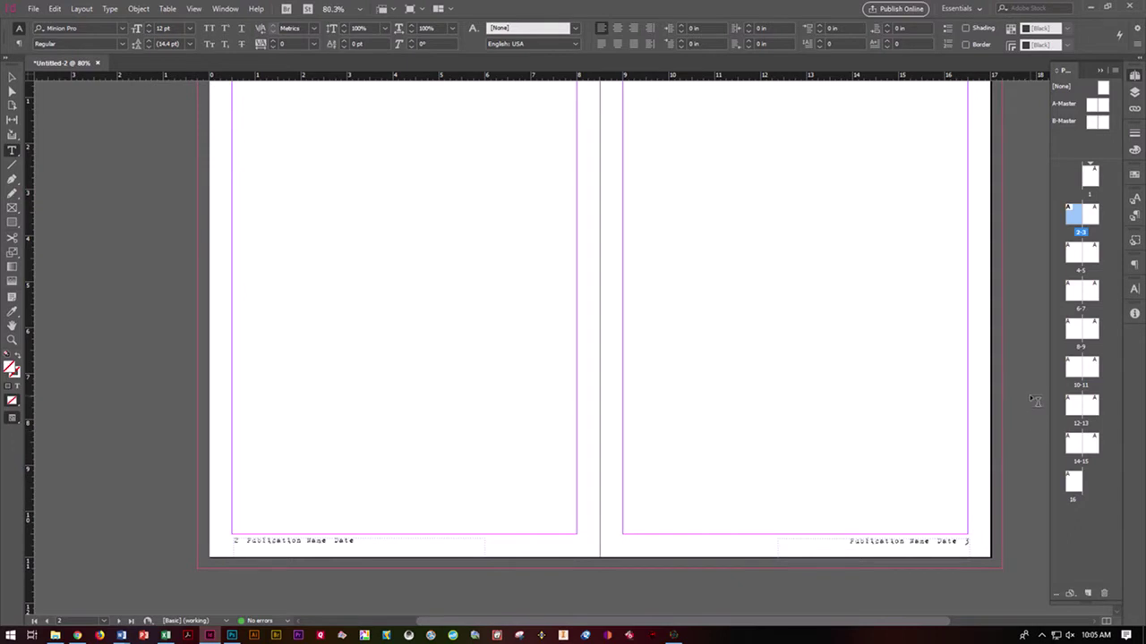
# - Apply the B-Master page layouts to pages 9 and 10
pyautogui.click(1090, 123)
pyautogui.click(1102, 123)
pyautogui.moveTo(1102, 122); pyautogui.dragTo(1092, 330)
pyautogui.moveTo(1091, 126); pyautogui.dragTo(1097, 331)
# - Examine spreads 8-9 and 10-11 to see the grid guides and footers from their masters
pyautogui.doubleClick(1096, 331)
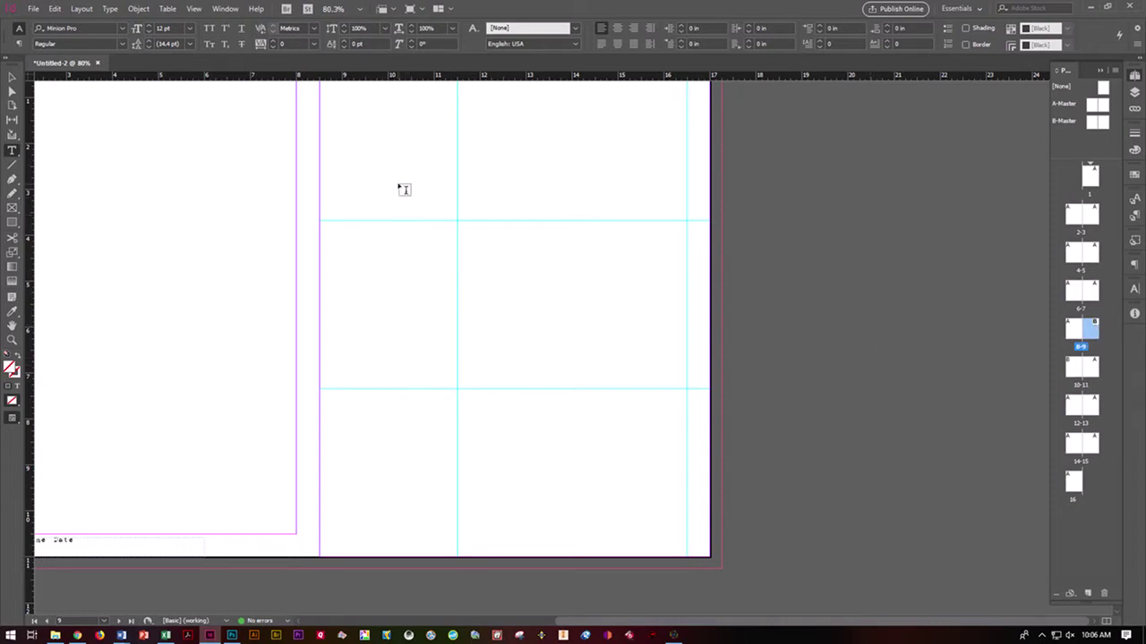
pyautogui.scroll(-5, 374, 425)
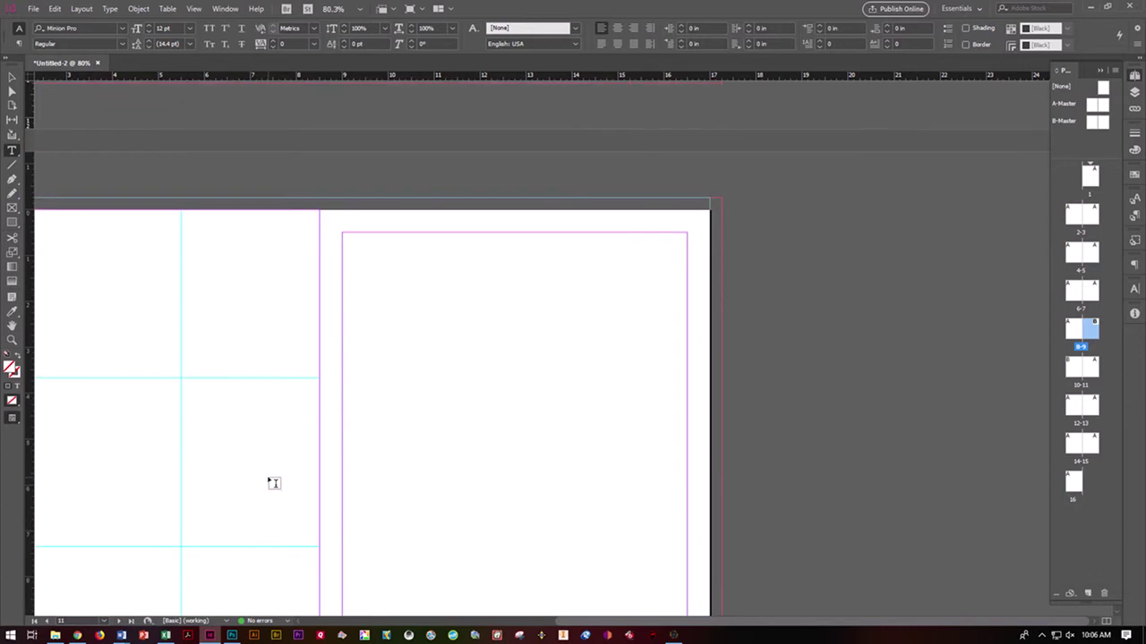
pyautogui.scroll(3, 273, 485)
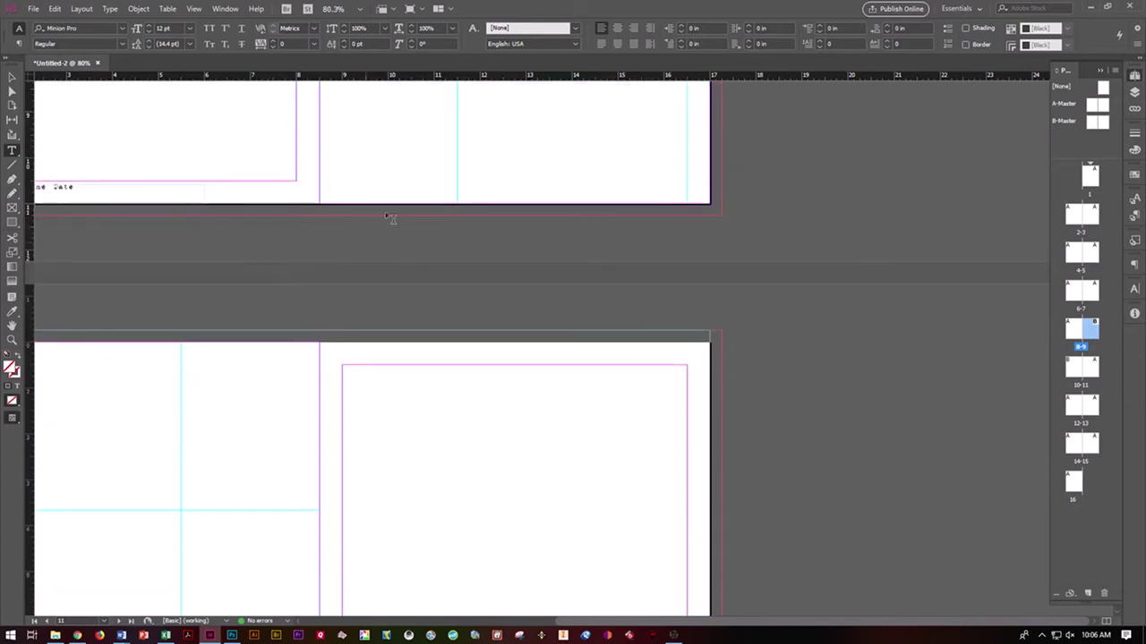
pyautogui.hotkey('ctrl', '-')
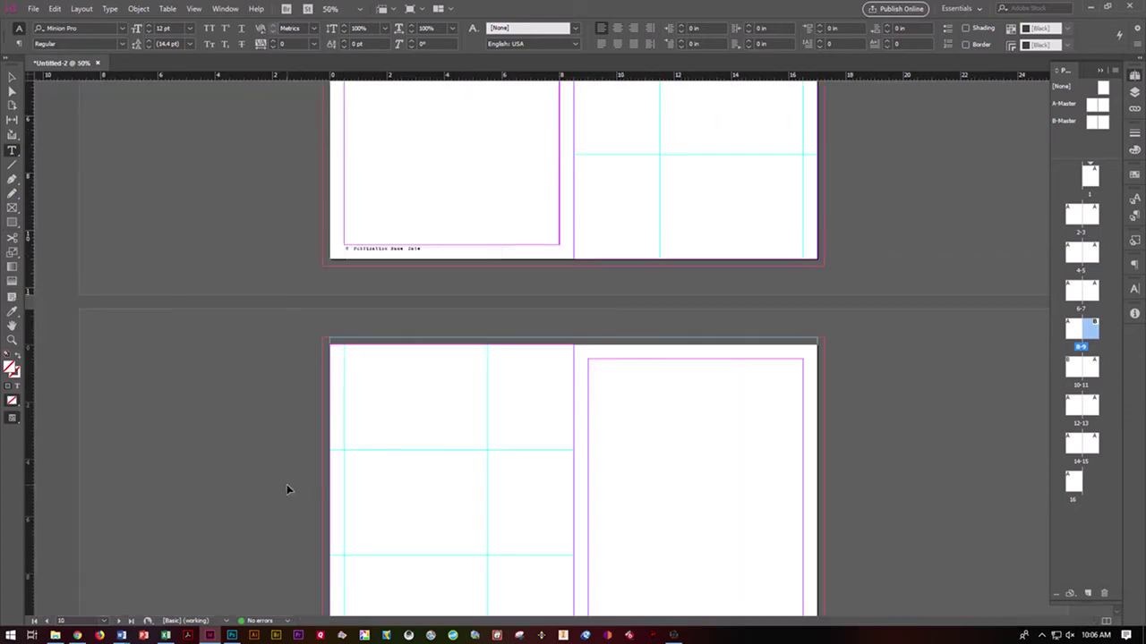
pyautogui.hotkey('ctrl', '-')
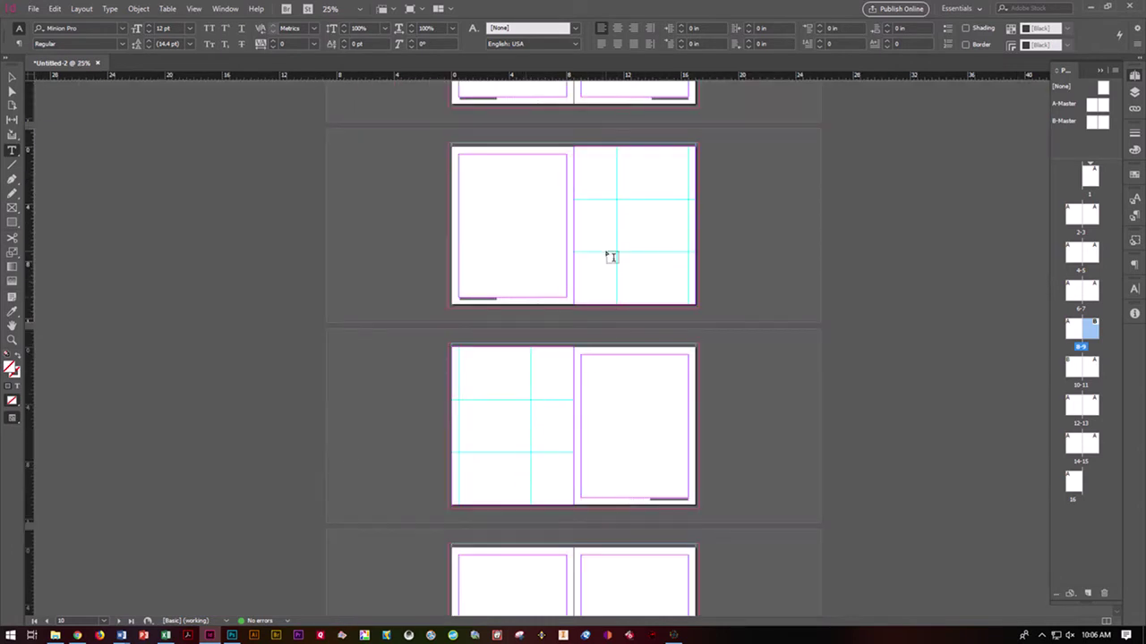
pyautogui.hotkey('ctrl', '=')
pyautogui.hotkey('ctrl', '=')
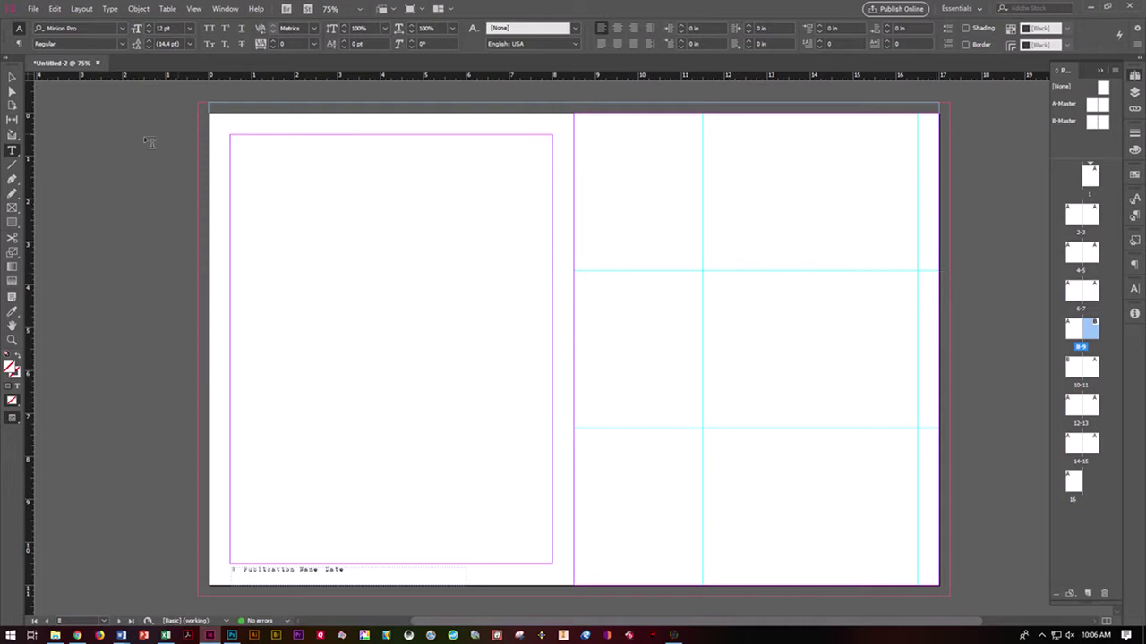
pyautogui.click(13, 166)
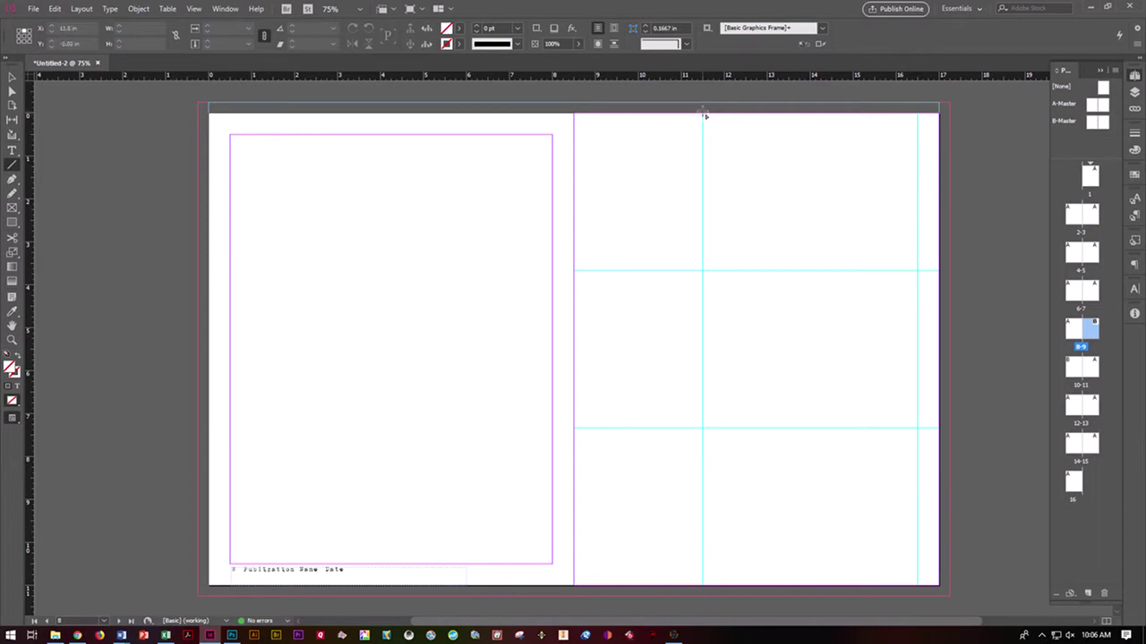
pyautogui.moveTo(702, 111); pyautogui.dragTo(692, 589)
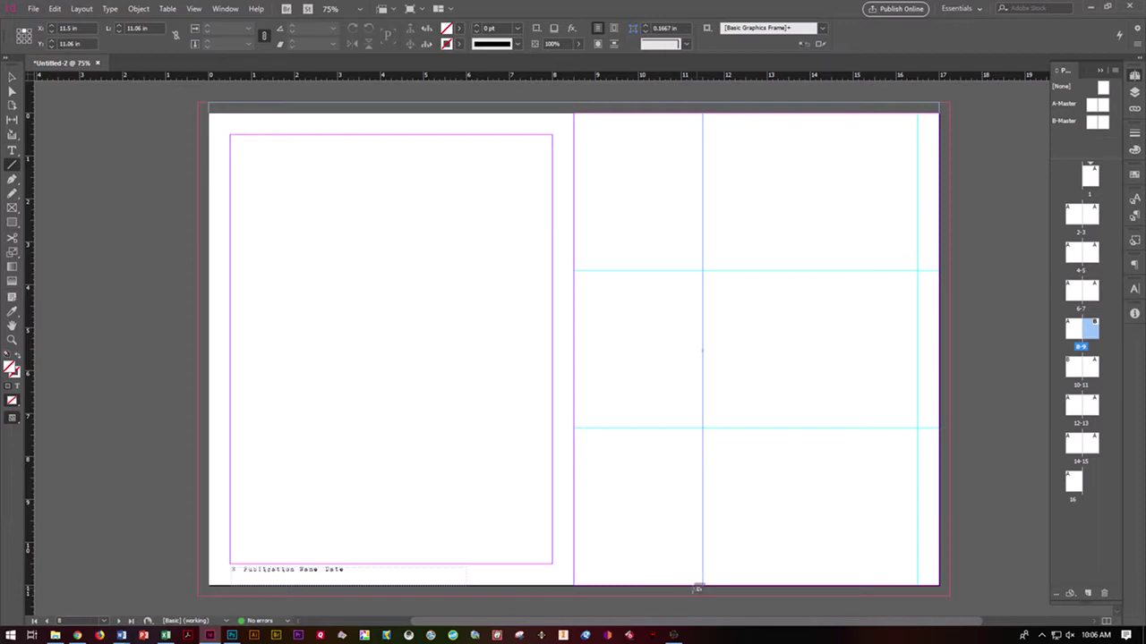
pyautogui.moveTo(697, 588); pyautogui.dragTo(699, 589)
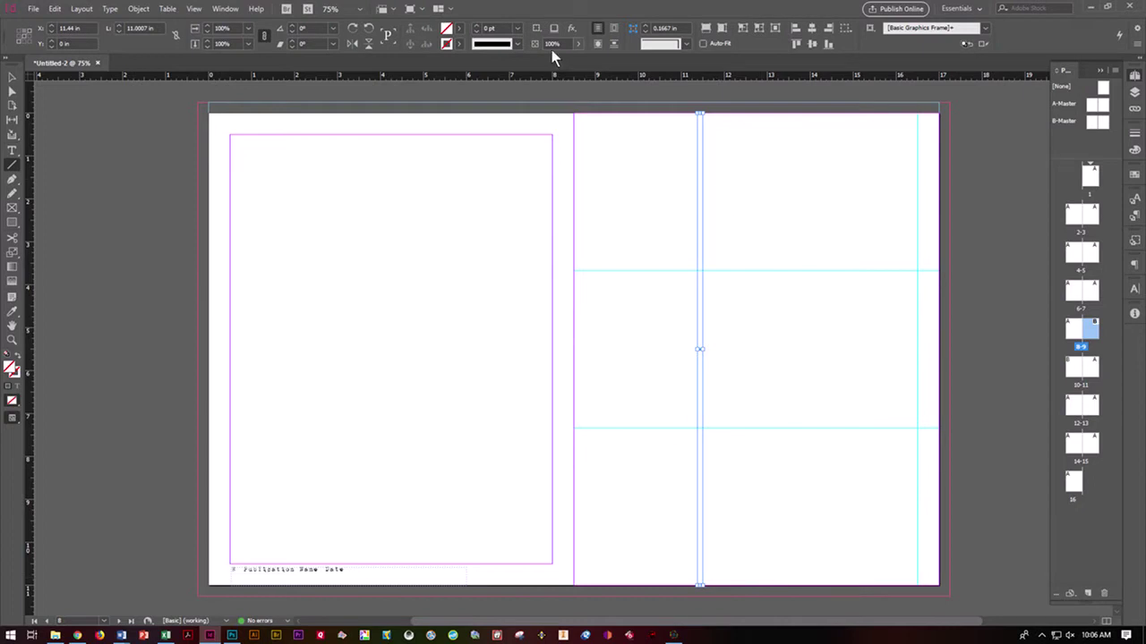
pyautogui.click(518, 27)
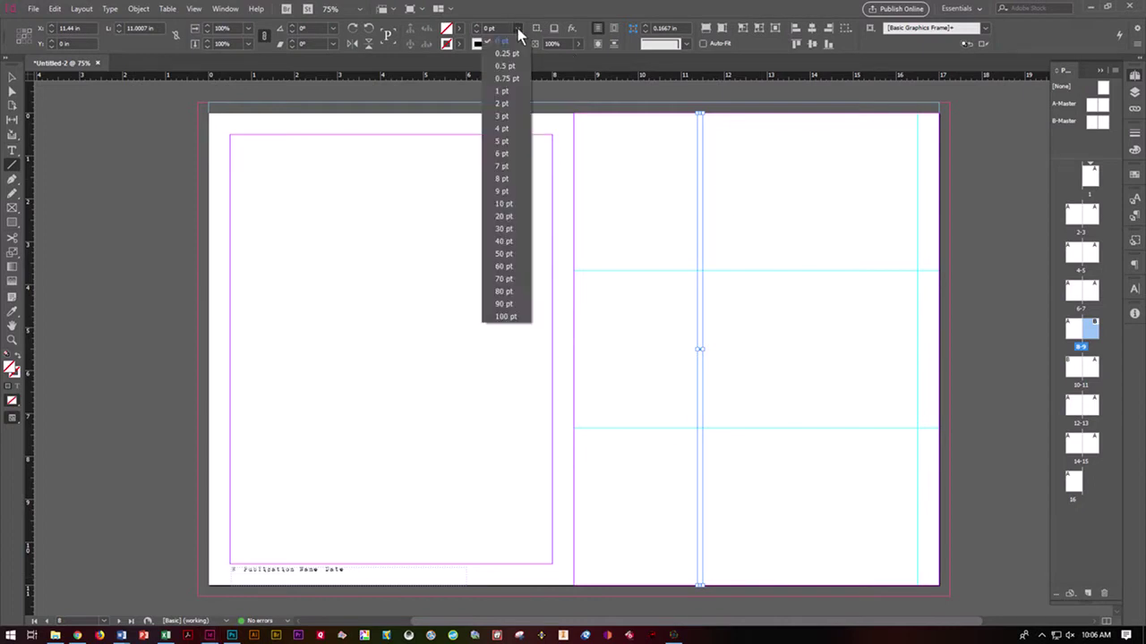
pyautogui.click(502, 116)
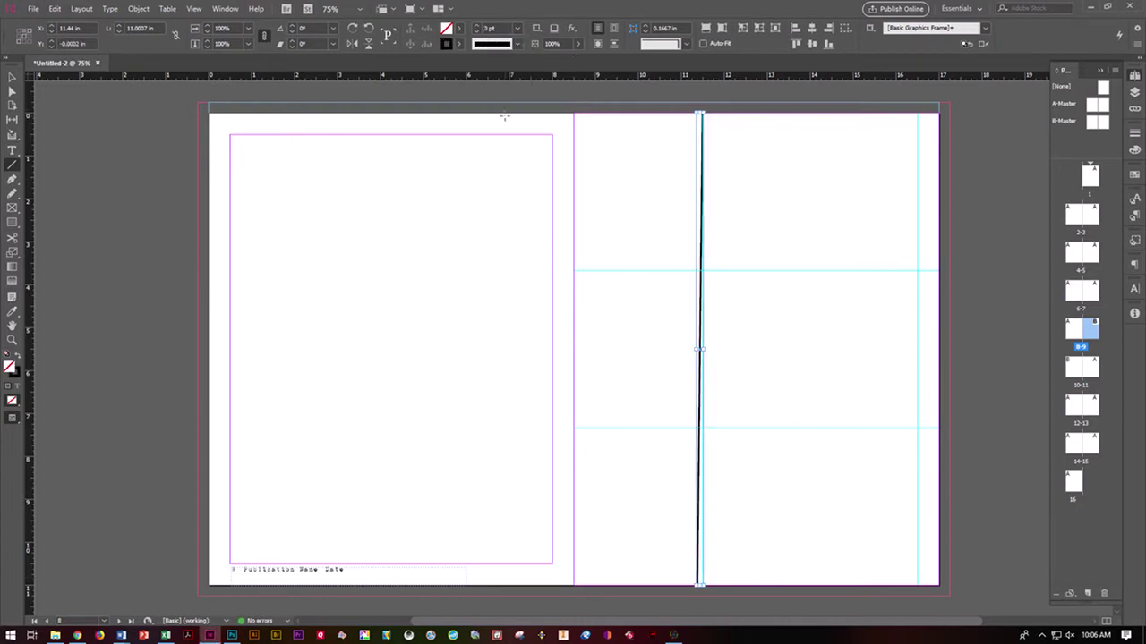
pyautogui.hotkey('ctrl', 'z')
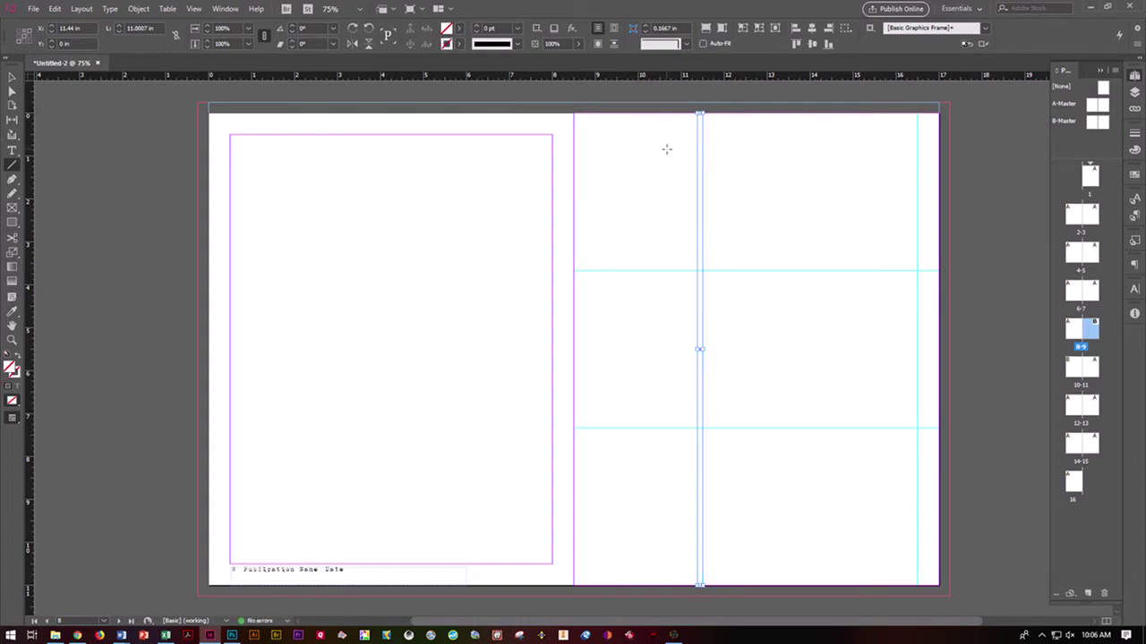
pyautogui.hotkey('ctrl', 'z')
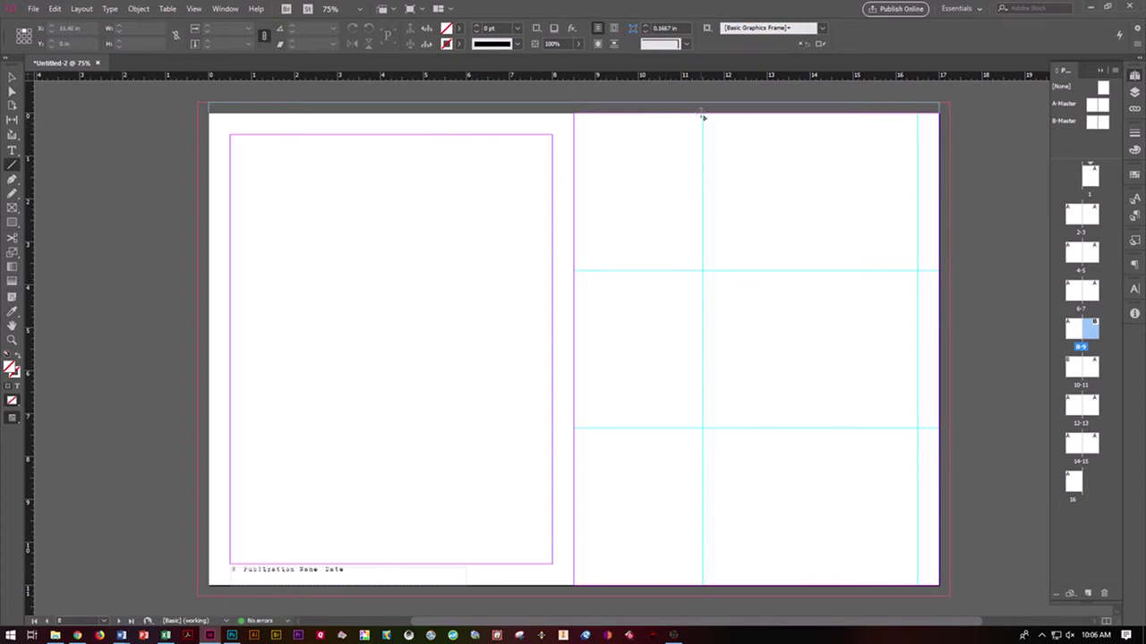
# - Draw a vertical line about 10.92 in long along page 9's inner vertical guide and give it a 3 pt stroke
pyautogui.moveTo(703, 117); pyautogui.dragTo(685, 582)
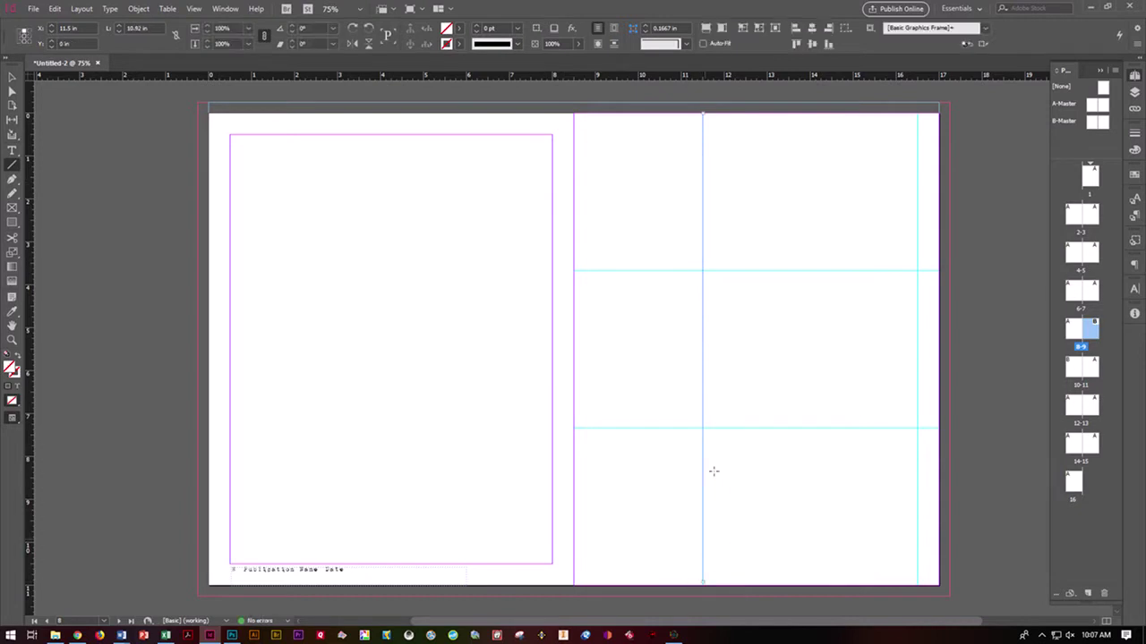
pyautogui.click(516, 29)
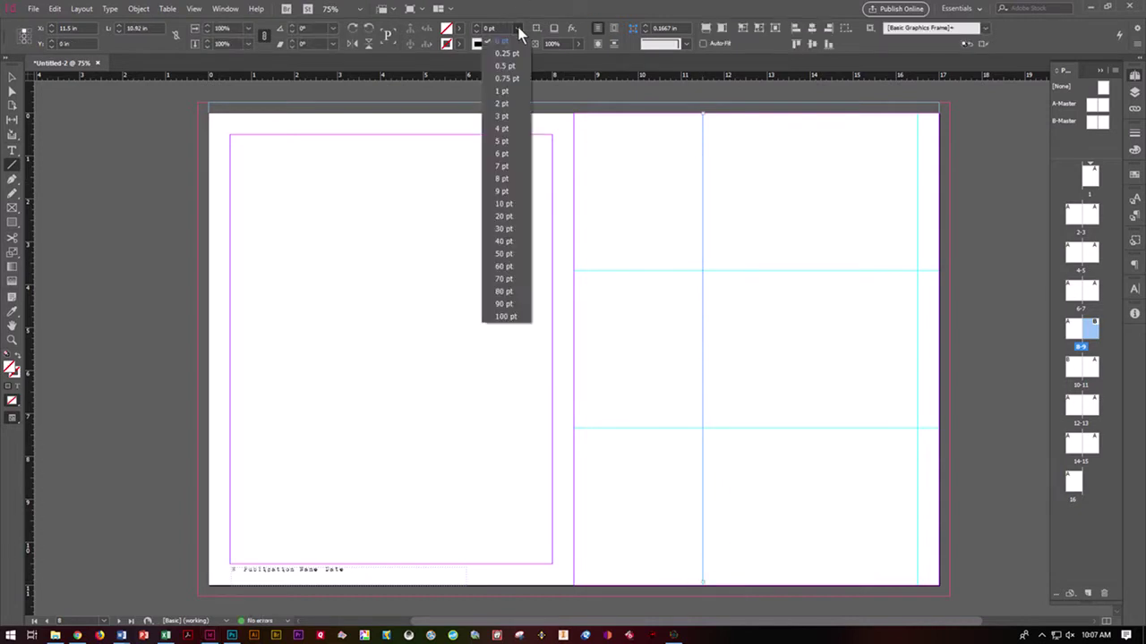
pyautogui.click(502, 116)
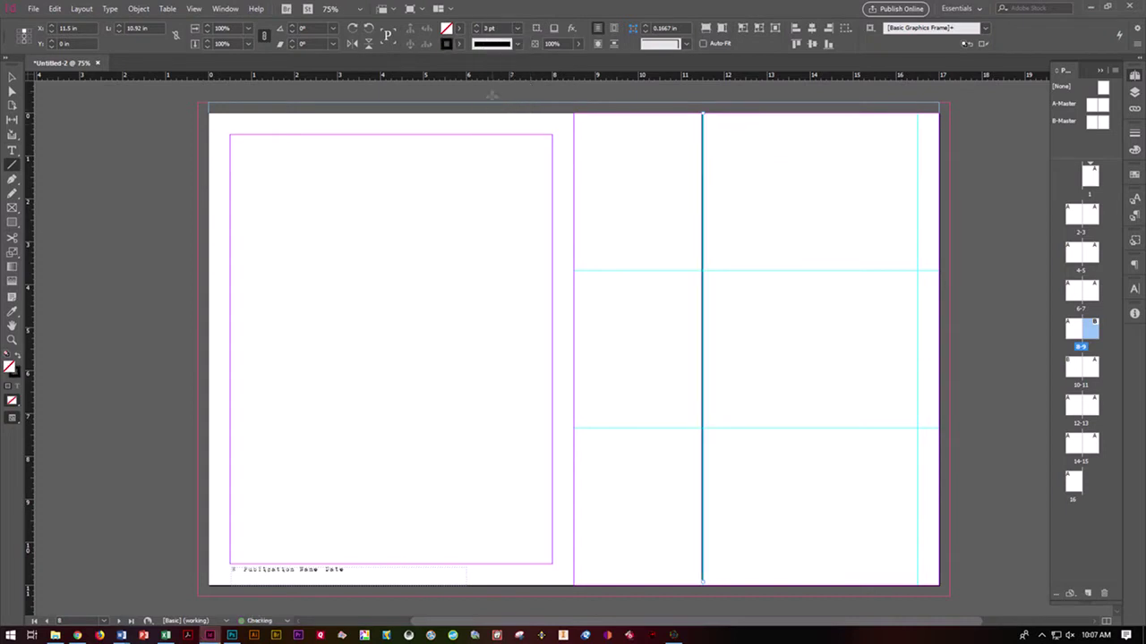
# - Set the stroke type of page 9's vertical line to Japanese Dots and check the spread in preview mode
pyautogui.click(517, 44)
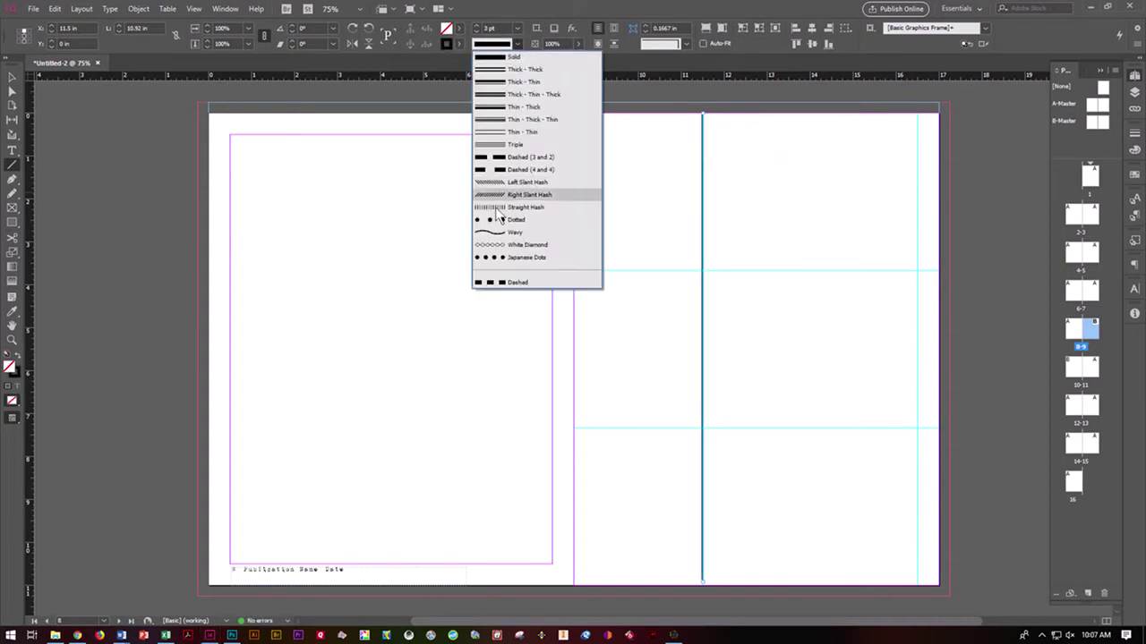
pyautogui.click(510, 256)
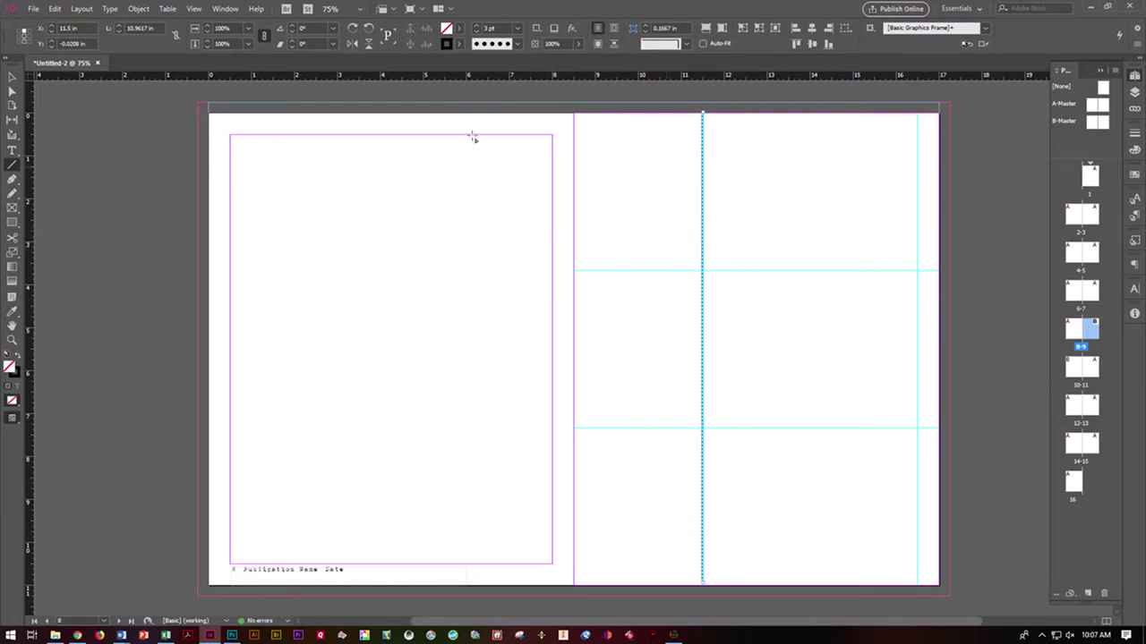
pyautogui.click(12, 78)
pyautogui.press('w')
pyautogui.press('w')
pyautogui.click(988, 295)
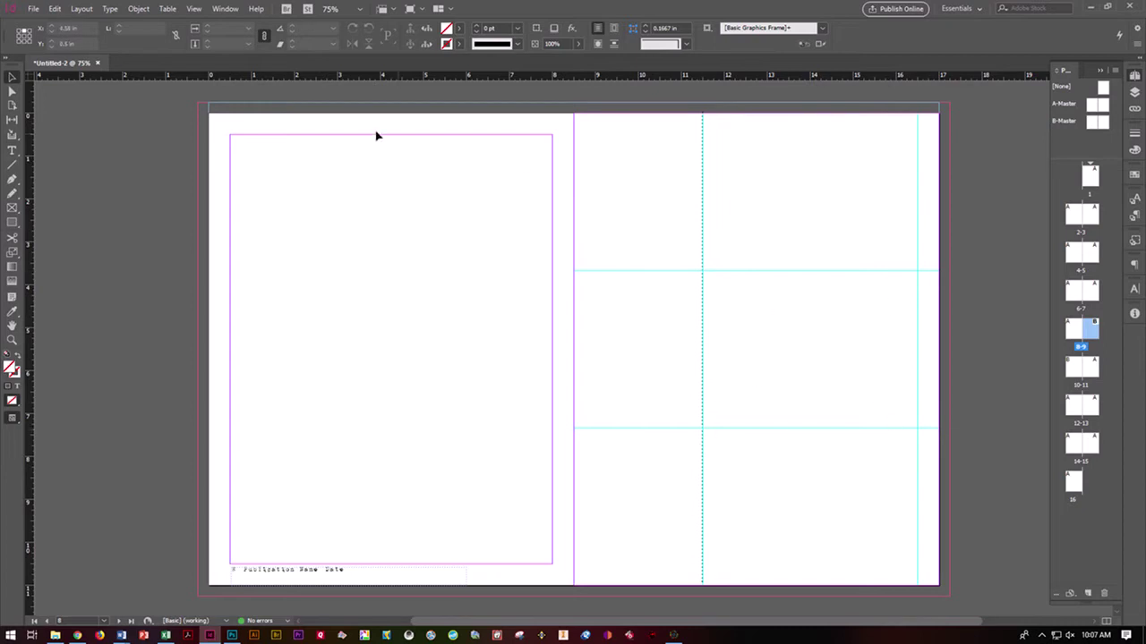
# - Draw a 5.5 in line along page 9's upper horizontal guide with a 3 pt Japanese Dots stroke, and duplicate it onto the lower guide
pyautogui.click(11, 165)
pyautogui.moveTo(703, 272); pyautogui.dragTo(938, 271)
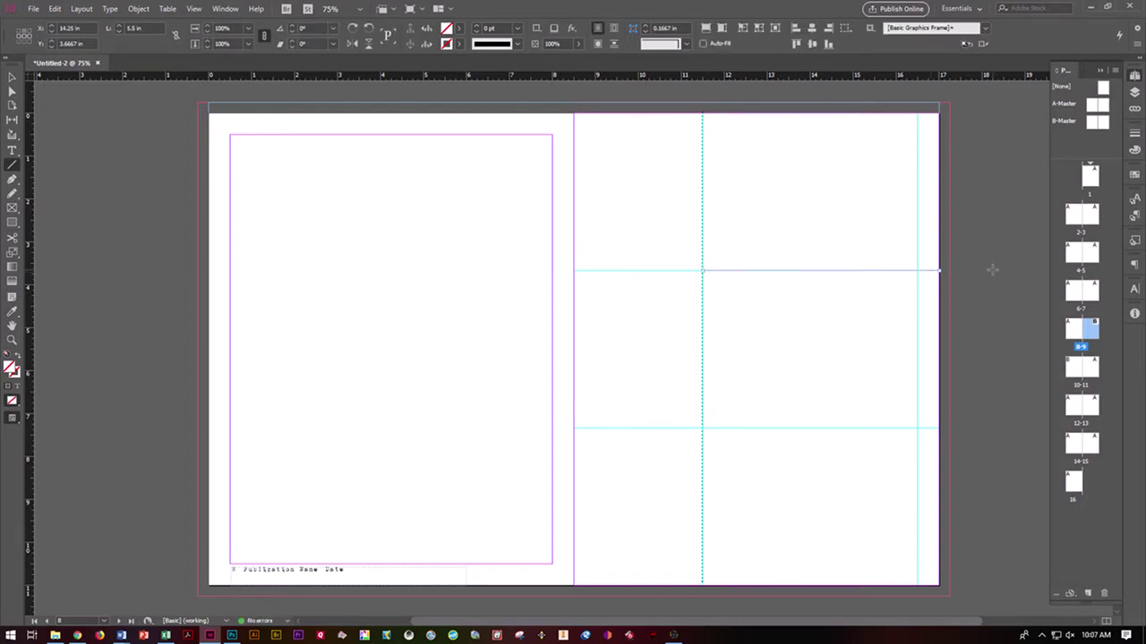
pyautogui.click(517, 28)
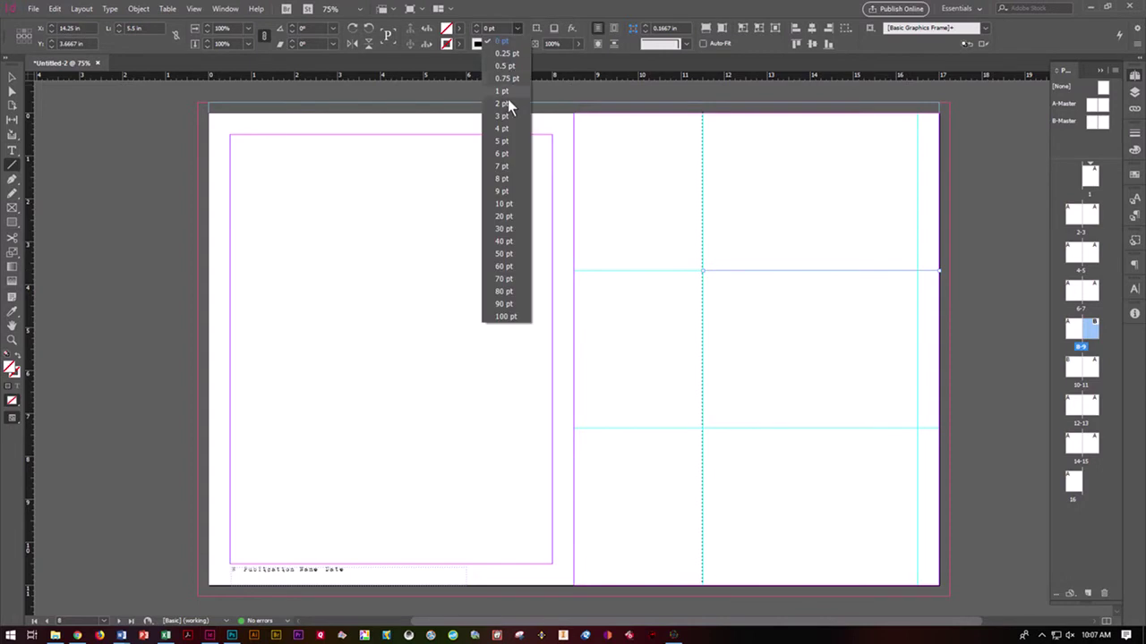
pyautogui.click(502, 116)
pyautogui.click(517, 51)
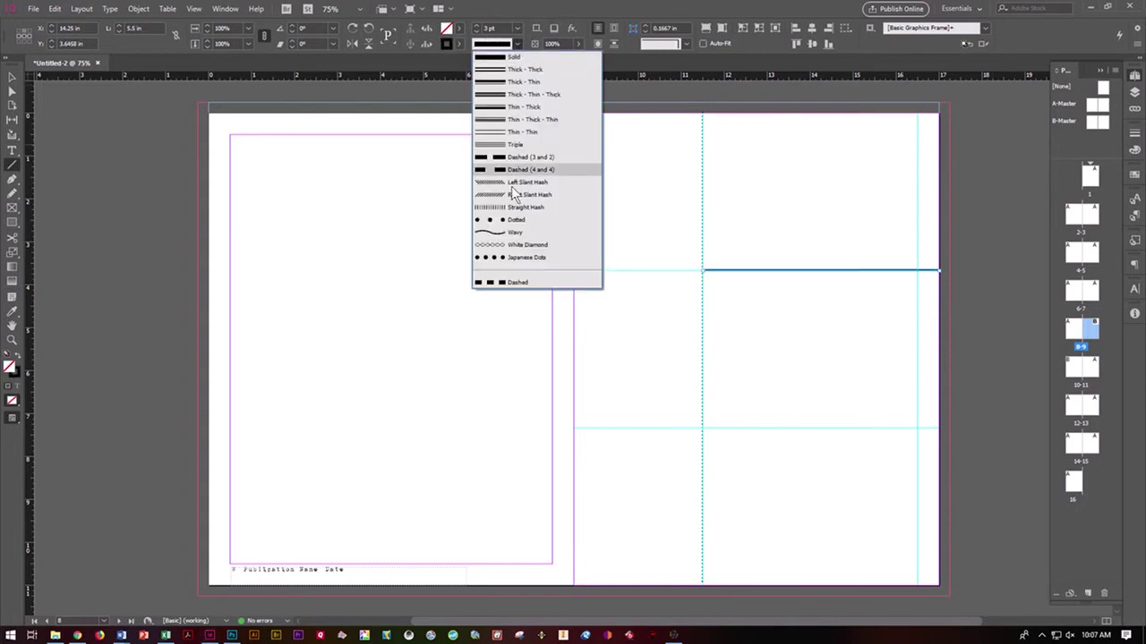
pyautogui.click(514, 256)
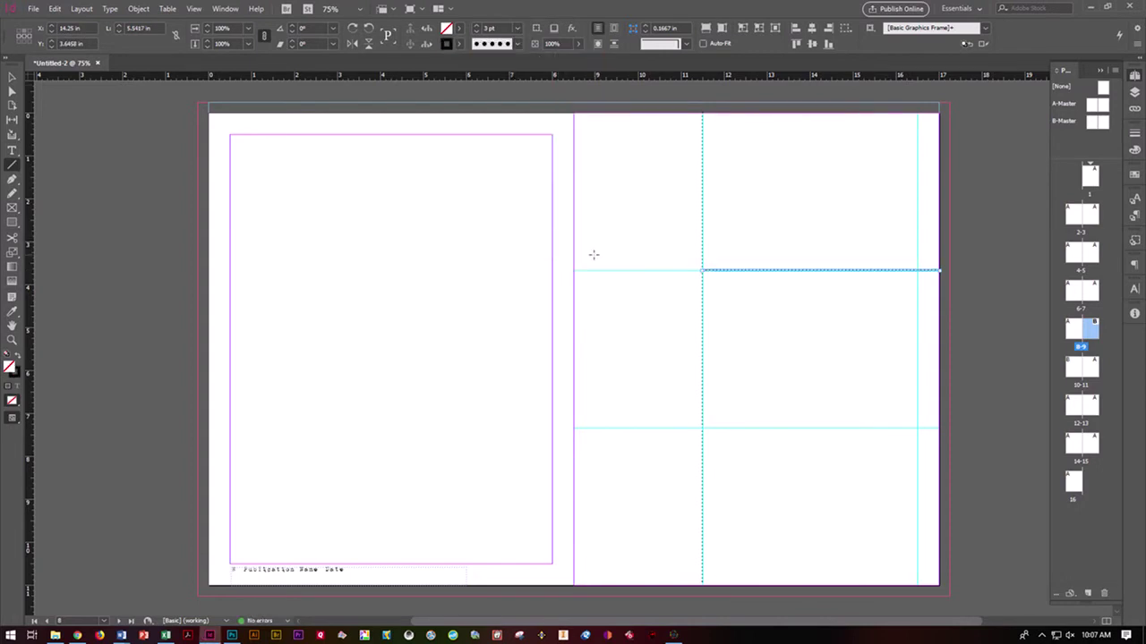
pyautogui.click(13, 79)
pyautogui.moveTo(864, 273); pyautogui.dragTo(870, 435)
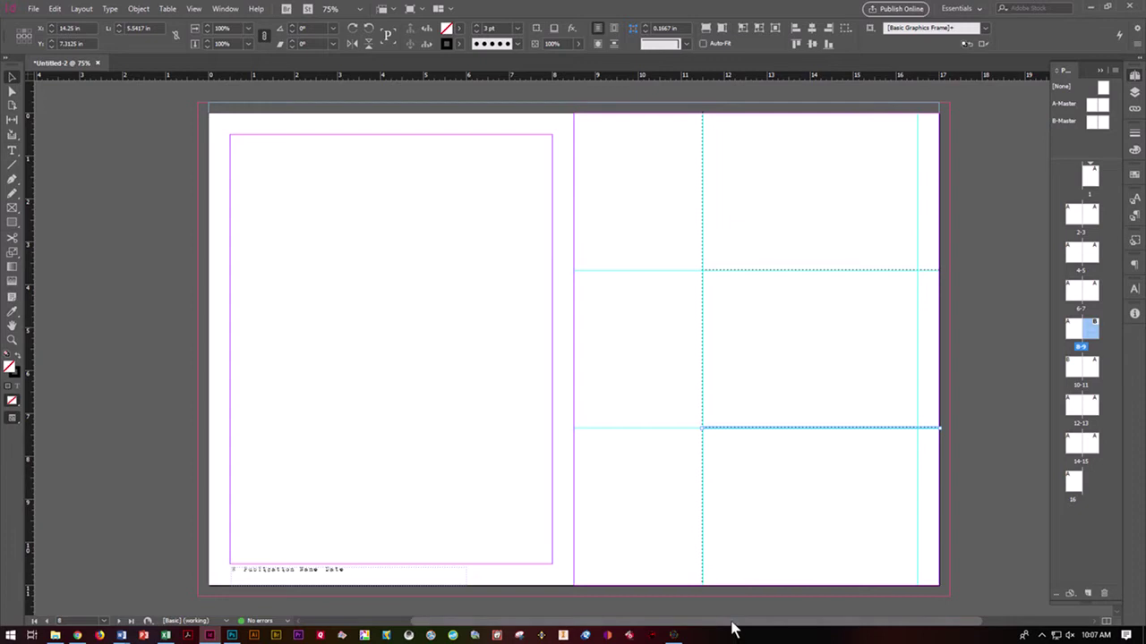
# - Paste the dotted horizontal line onto page 10, placing one copy on each horizontal guide from the outer edge to the inner vertical guide
pyautogui.doubleClick(1077, 369)
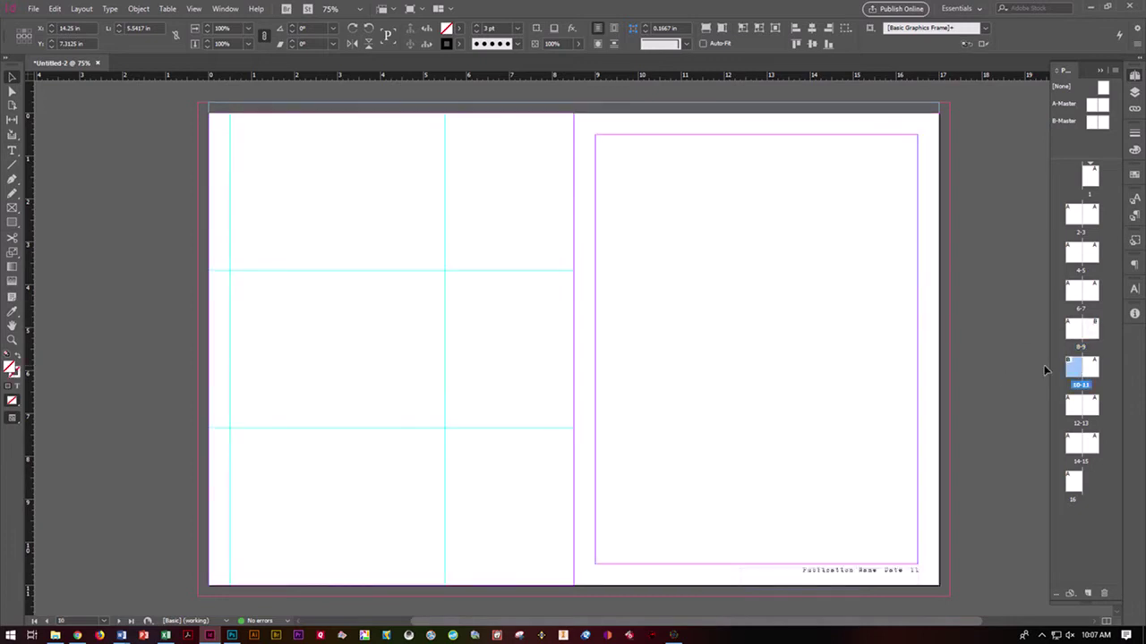
pyautogui.hotkey('ctrl', 'v')
pyautogui.moveTo(501, 350); pyautogui.dragTo(274, 272)
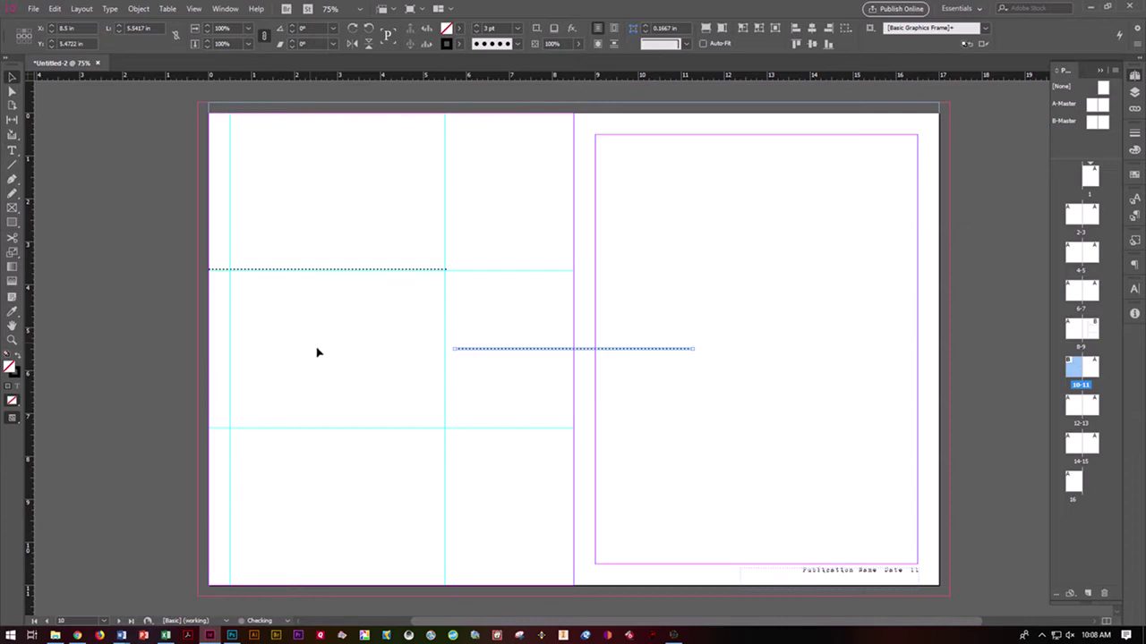
pyautogui.moveTo(497, 352); pyautogui.dragTo(256, 436)
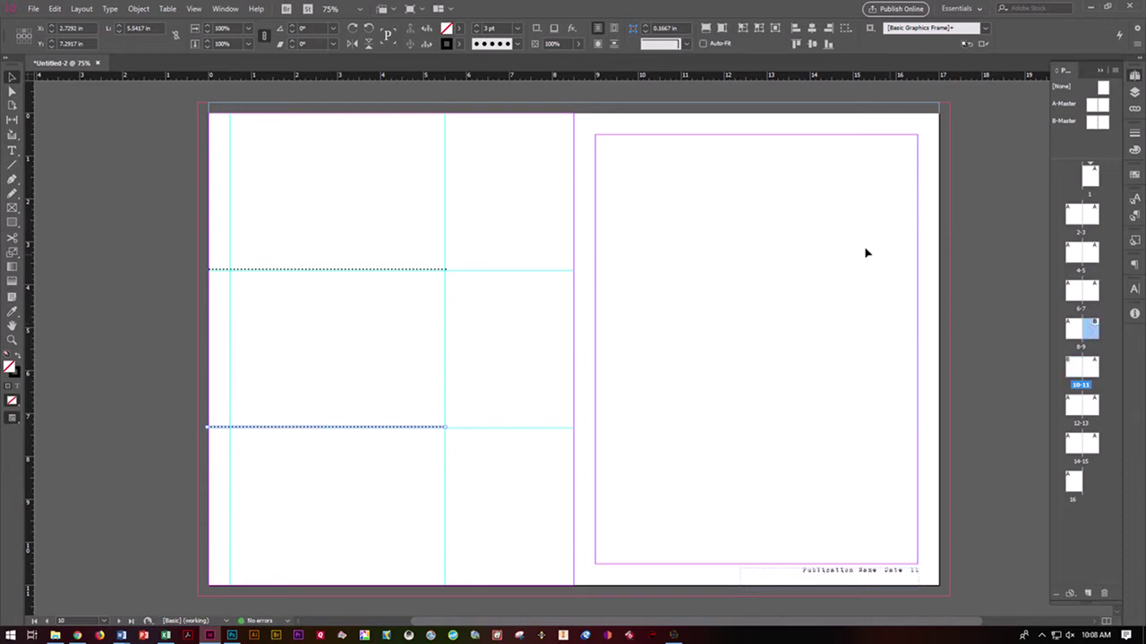
# - Copy page 9's dotted vertical line onto page 10's inner vertical guide, and return to page 9
pyautogui.doubleClick(1079, 333)
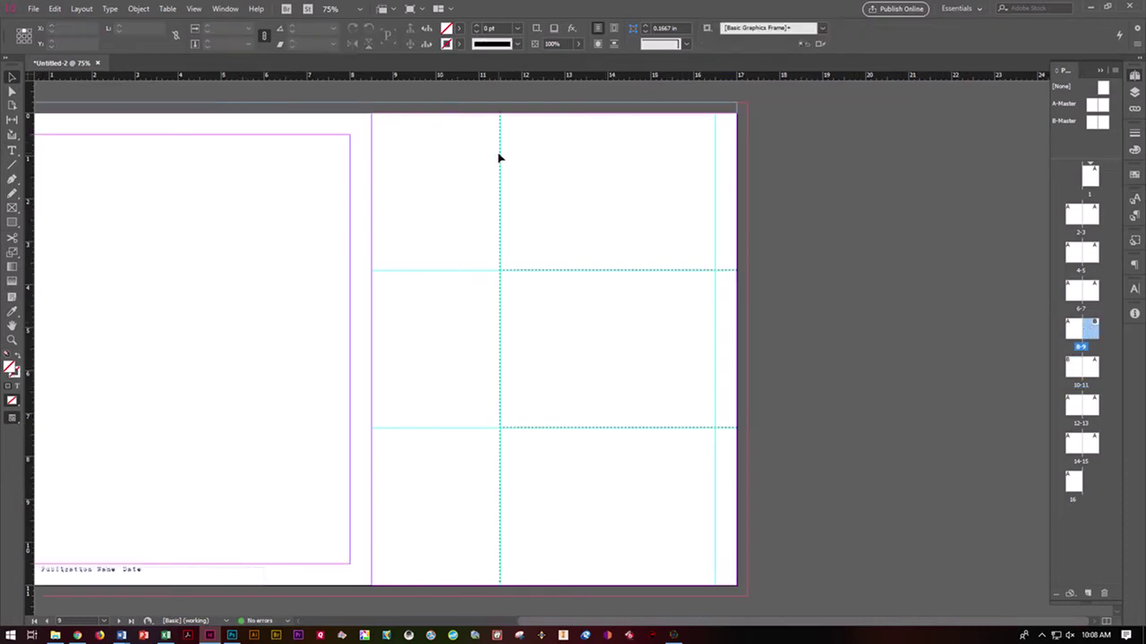
pyautogui.click(500, 158)
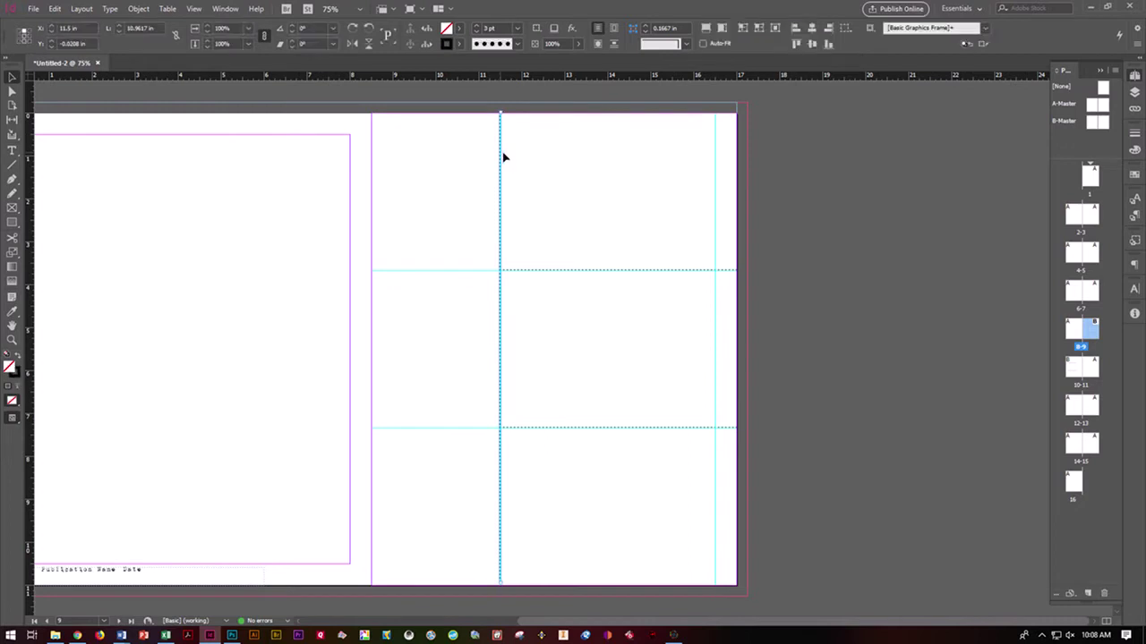
pyautogui.click(1071, 367)
pyautogui.doubleClick(1070, 367)
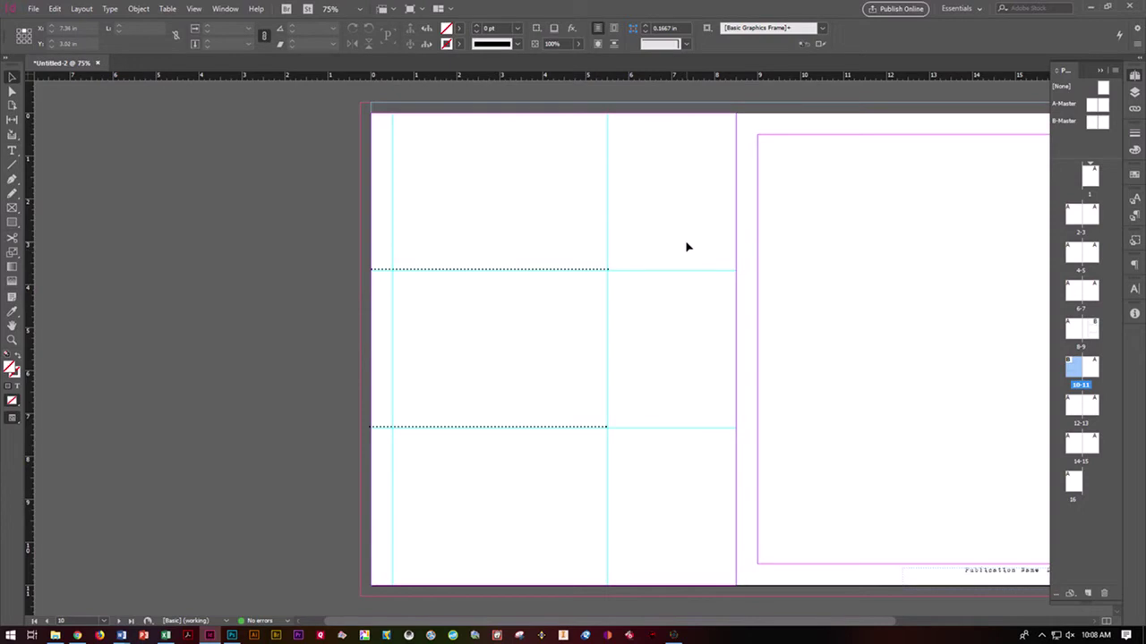
pyautogui.hotkey('ctrl', 'v')
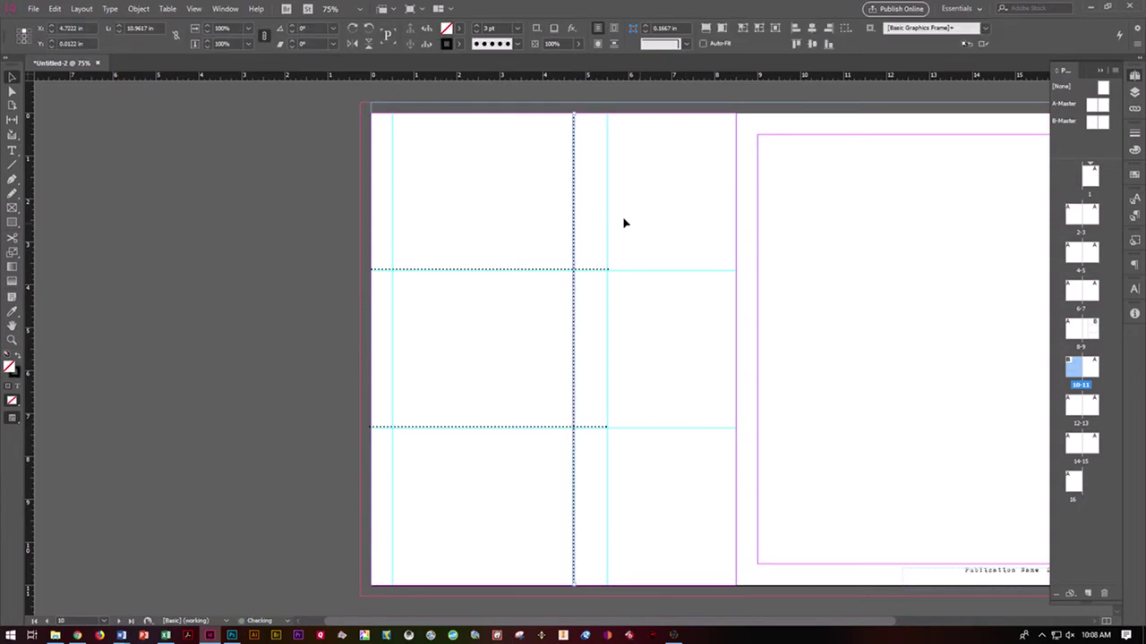
pyautogui.moveTo(575, 211); pyautogui.dragTo(612, 217)
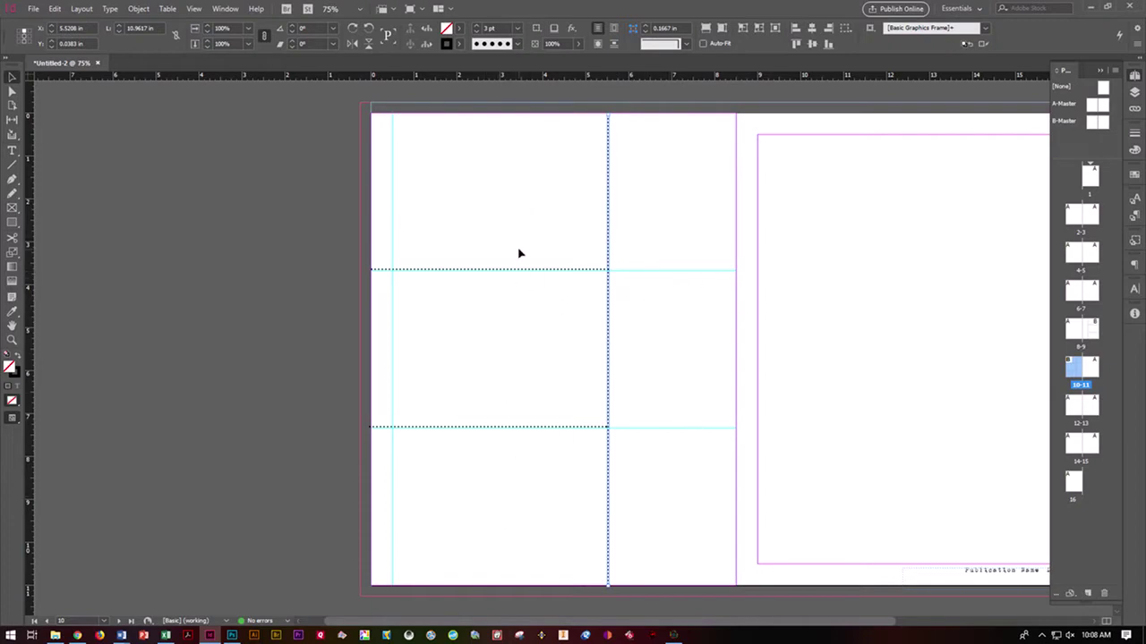
pyautogui.hscroll(3, 611, 624)
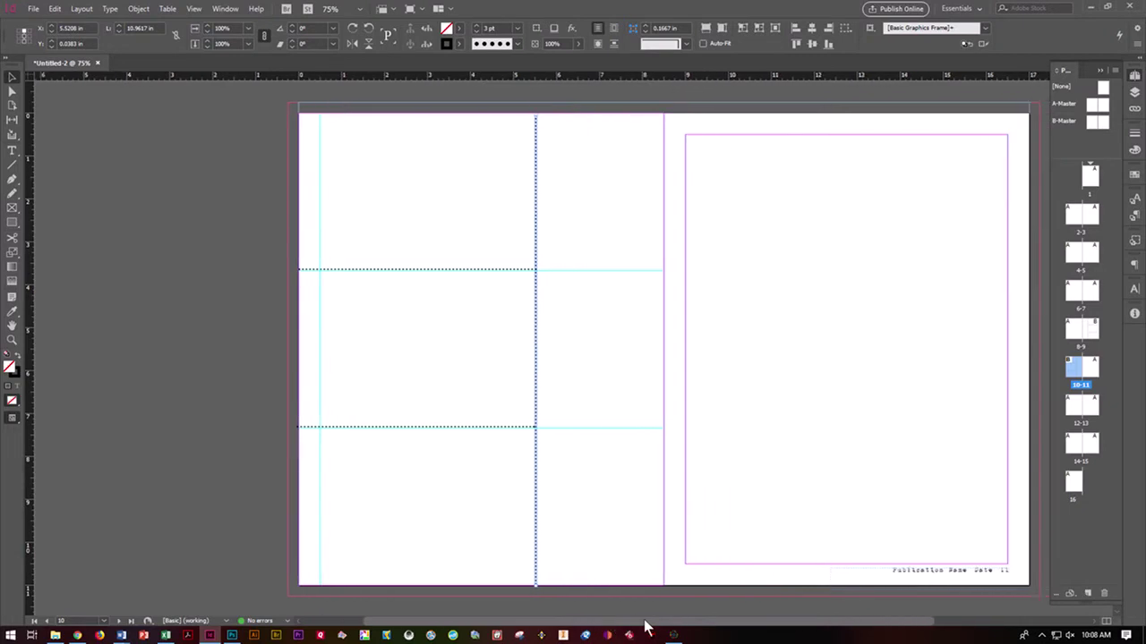
pyautogui.doubleClick(1091, 332)
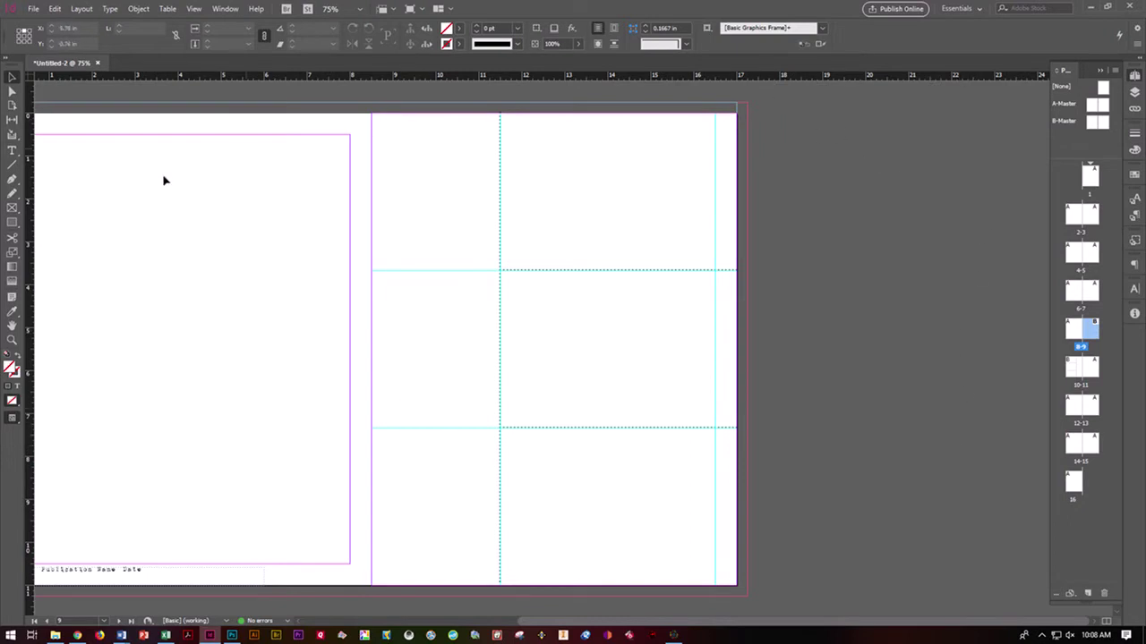
pyautogui.click(12, 149)
pyautogui.moveTo(522, 159); pyautogui.dragTo(588, 229)
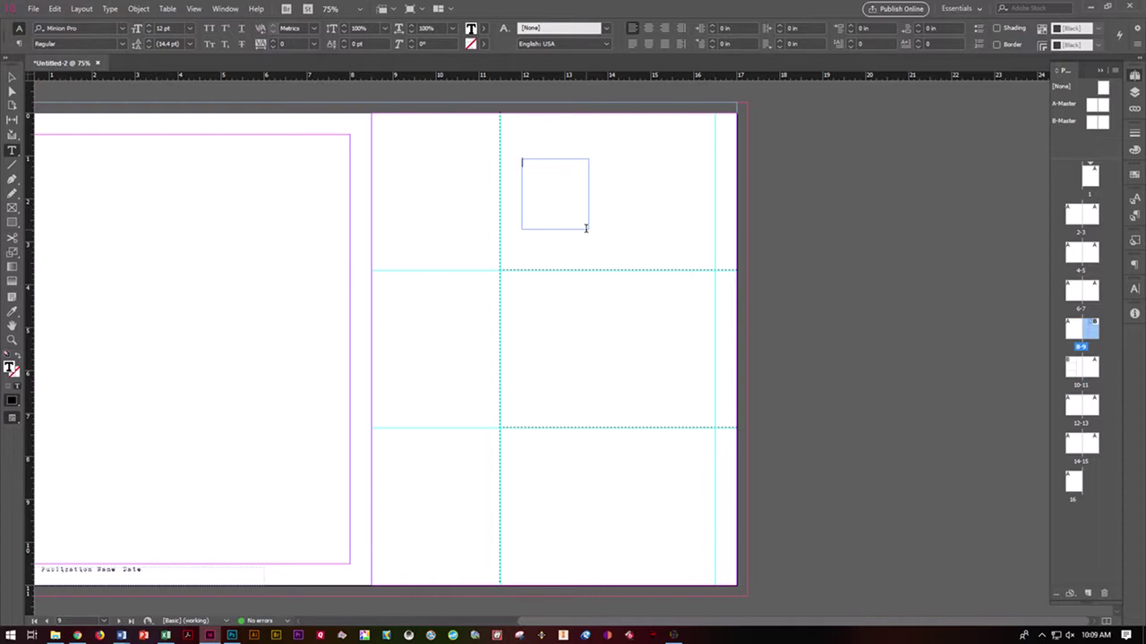
pyautogui.press('Escape')
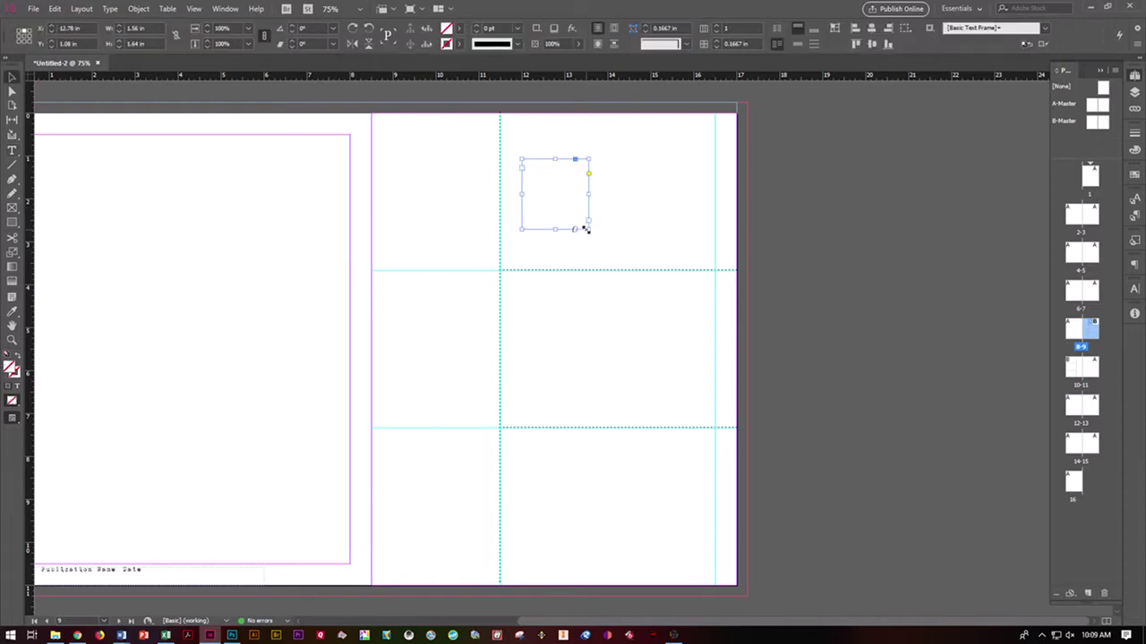
pyautogui.press('Delete')
# - Draw a rectangle frame about 1.96 by 1.86 in in page 9's upper outer grid cell and convert its content to Text
pyautogui.click(12, 207)
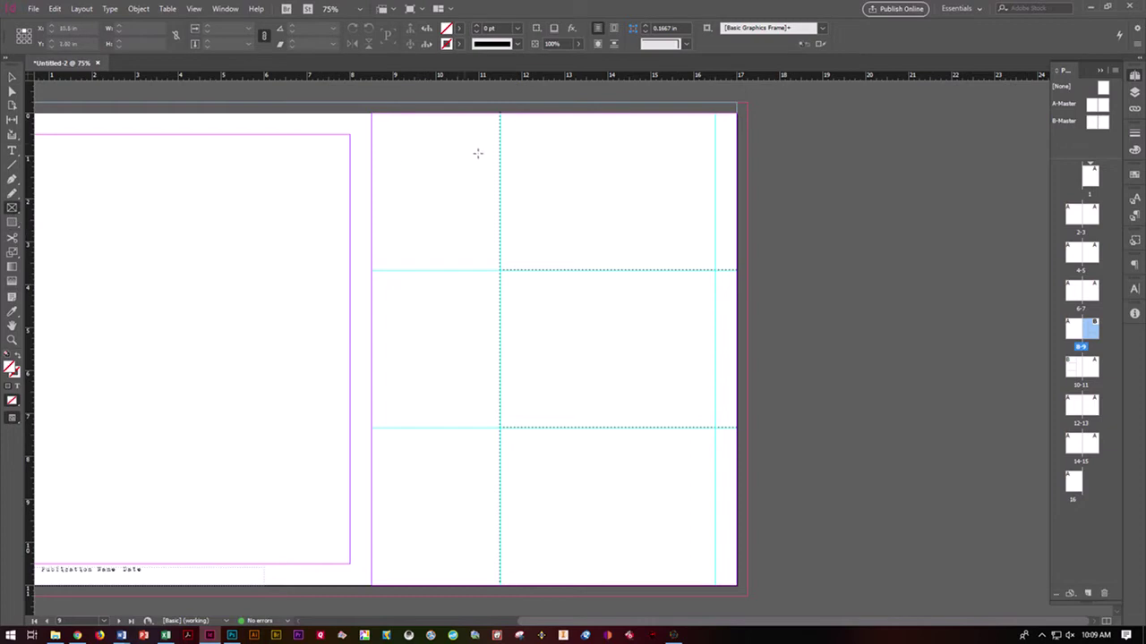
pyautogui.moveTo(517, 141)
pyautogui.mouseDown()
pyautogui.moveTo(558, 205)
pyautogui.moveTo(601, 221)
pyautogui.mouseUp()
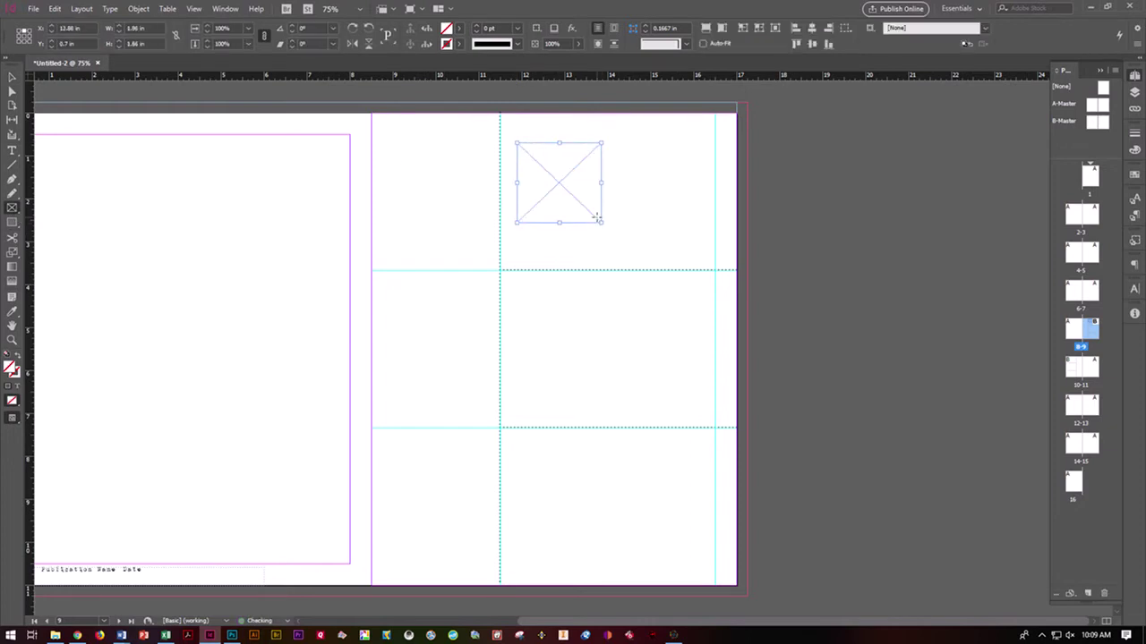
pyautogui.rightClick(598, 221)
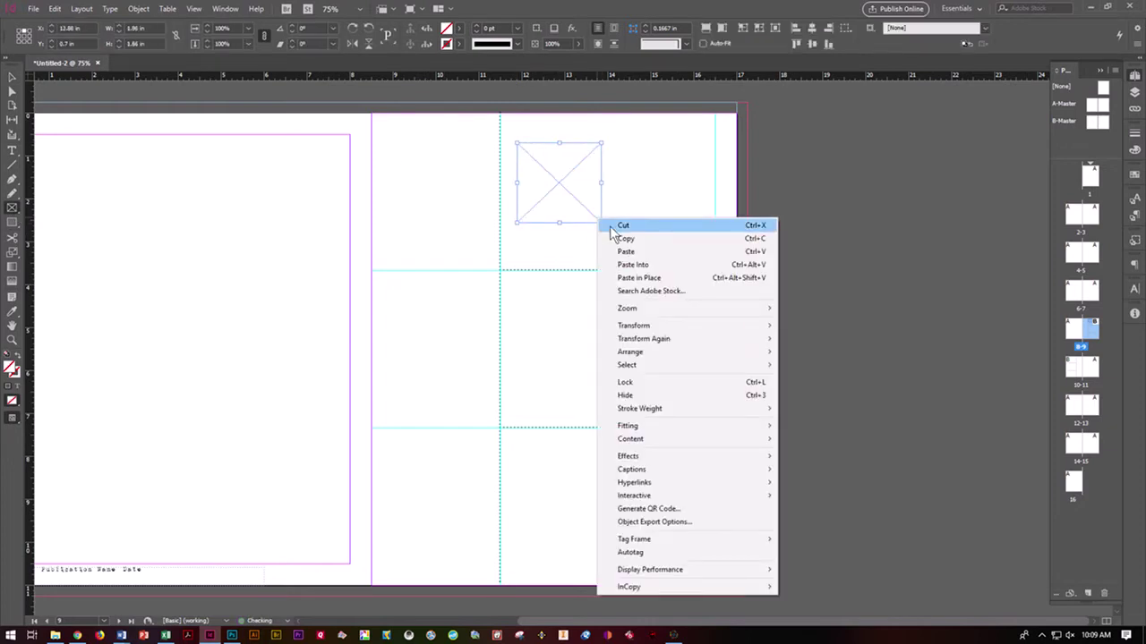
pyautogui.moveTo(651, 443)
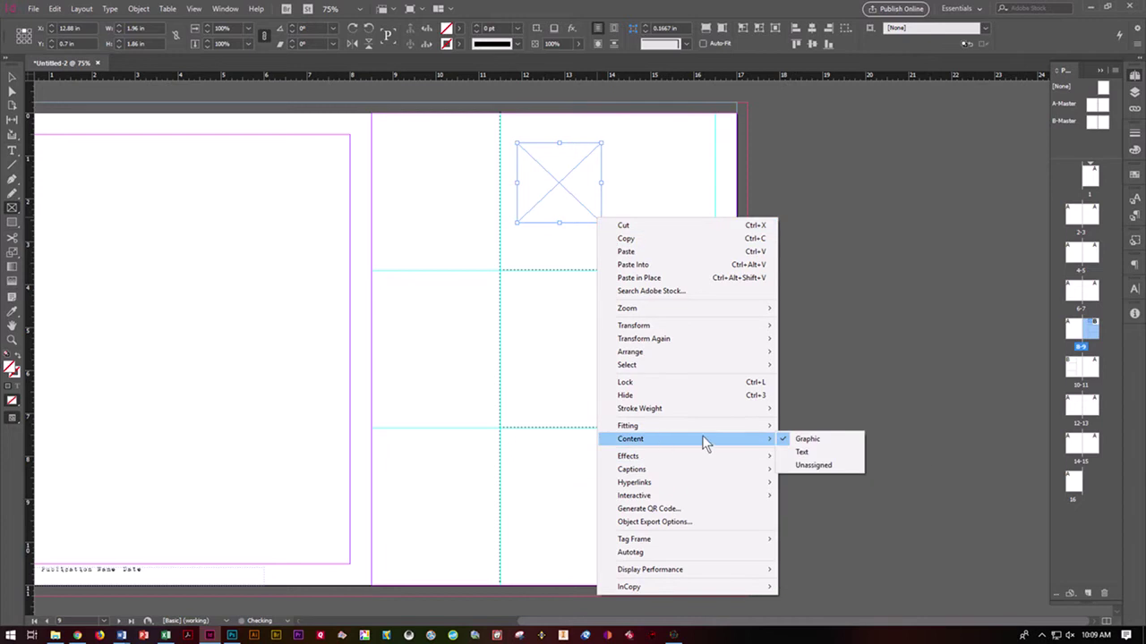
pyautogui.click(806, 452)
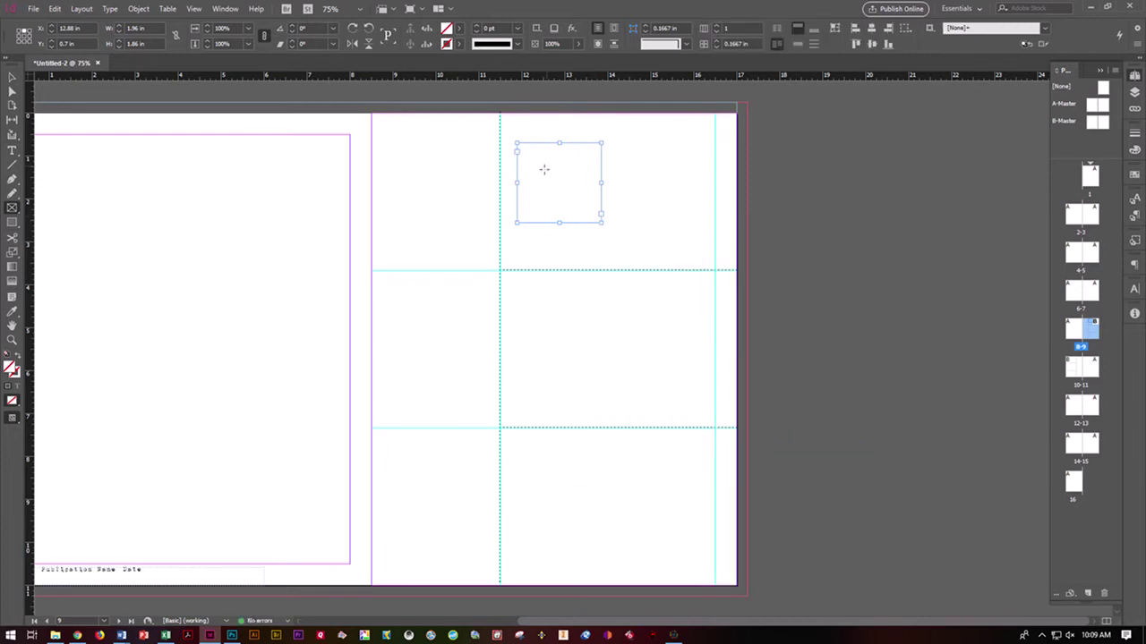
# - Enter the placeholder lines NAME, ADDRESS, CITY/STATE and ZIP in the text frame
pyautogui.click(13, 151)
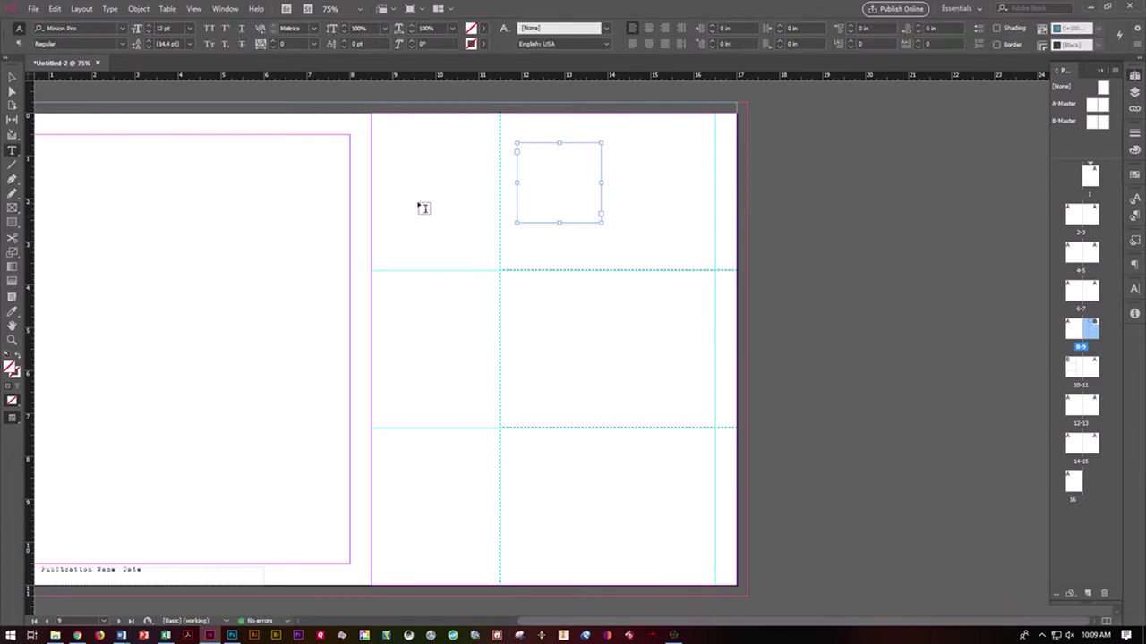
pyautogui.click(525, 156)
pyautogui.write('NAME')
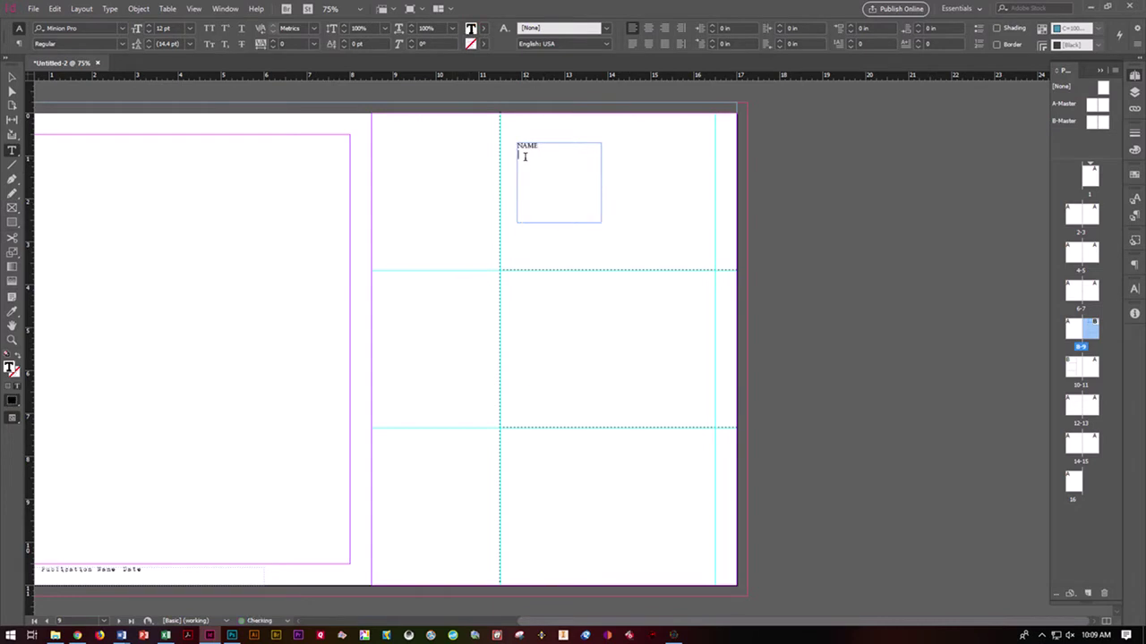
pyautogui.write('AND')
pyautogui.write('RESS')
pyautogui.press('Return')
pyautogui.write('C/o')
pyautogui.write('TY')
pyautogui.write('/')
pyautogui.write('Ste')
pyautogui.press('BackSpace')
pyautogui.press('BackSpace')
pyautogui.write('TATE/X')
pyautogui.press('BackSpace')
pyautogui.press('BackSpace')
pyautogui.press('BackSpace')
pyautogui.press('BackSpace')
pyautogui.press('BackSpace')
pyautogui.press('Return')
pyautogui.write('ZIP')
# - Format all four placeholder lines in the 1942 report font at 14 pt
pyautogui.moveTo(530, 172); pyautogui.dragTo(513, 146)
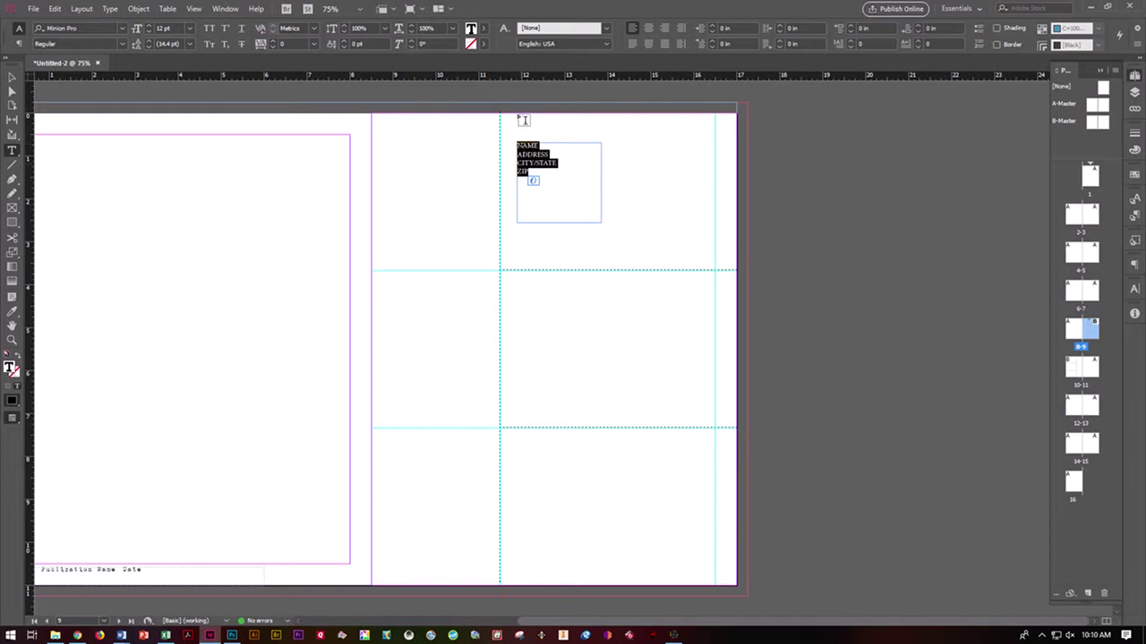
pyautogui.click(122, 28)
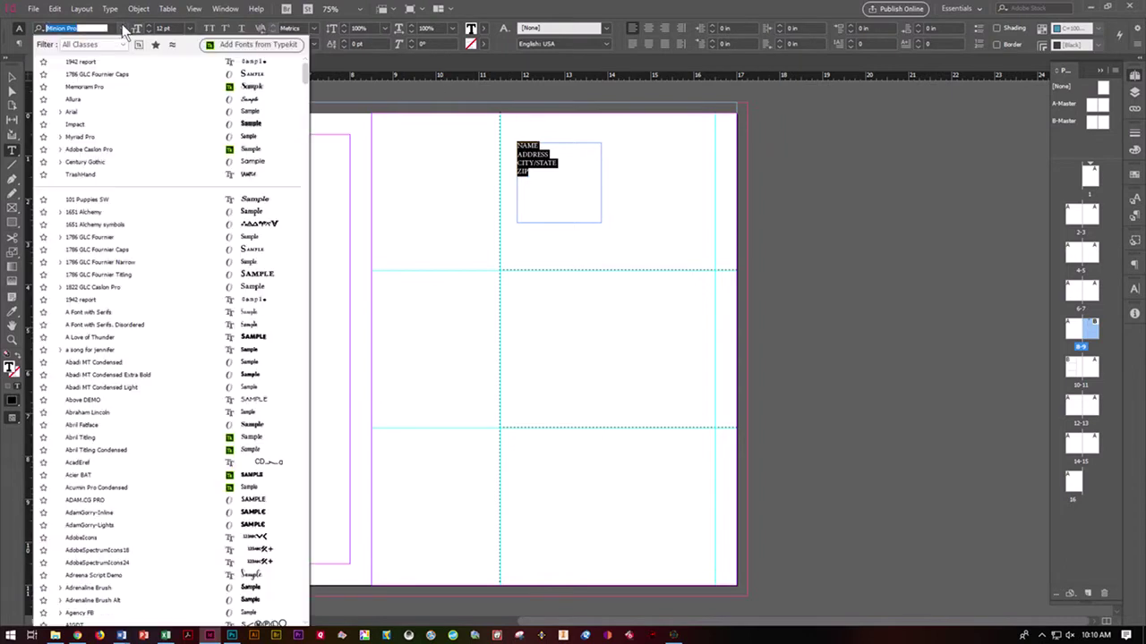
pyautogui.click(111, 71)
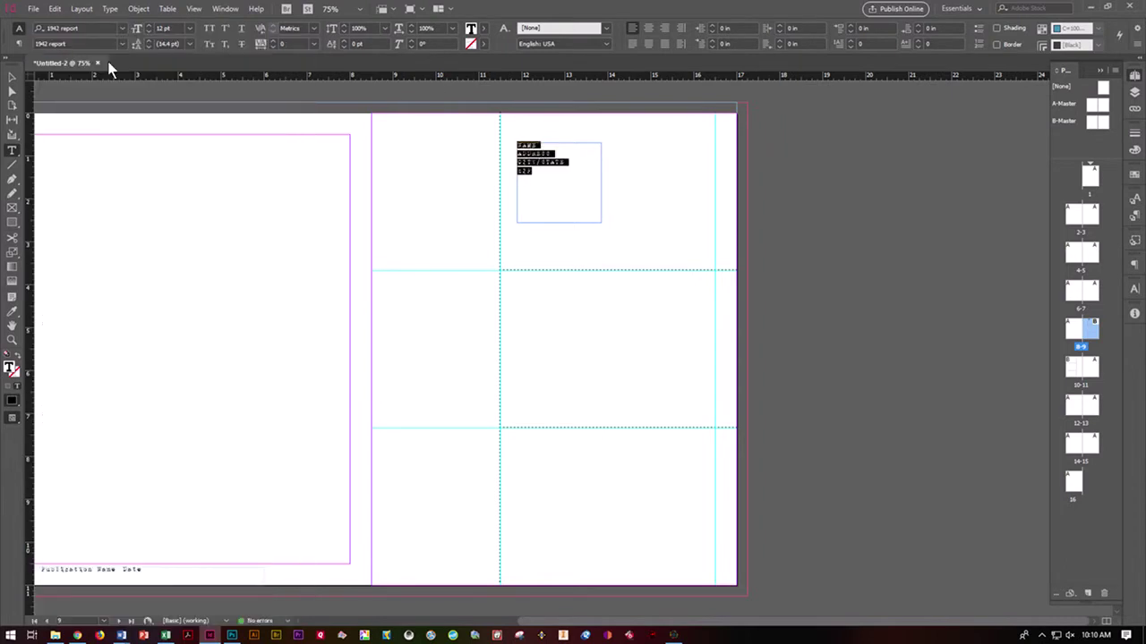
pyautogui.click(190, 33)
pyautogui.click(177, 129)
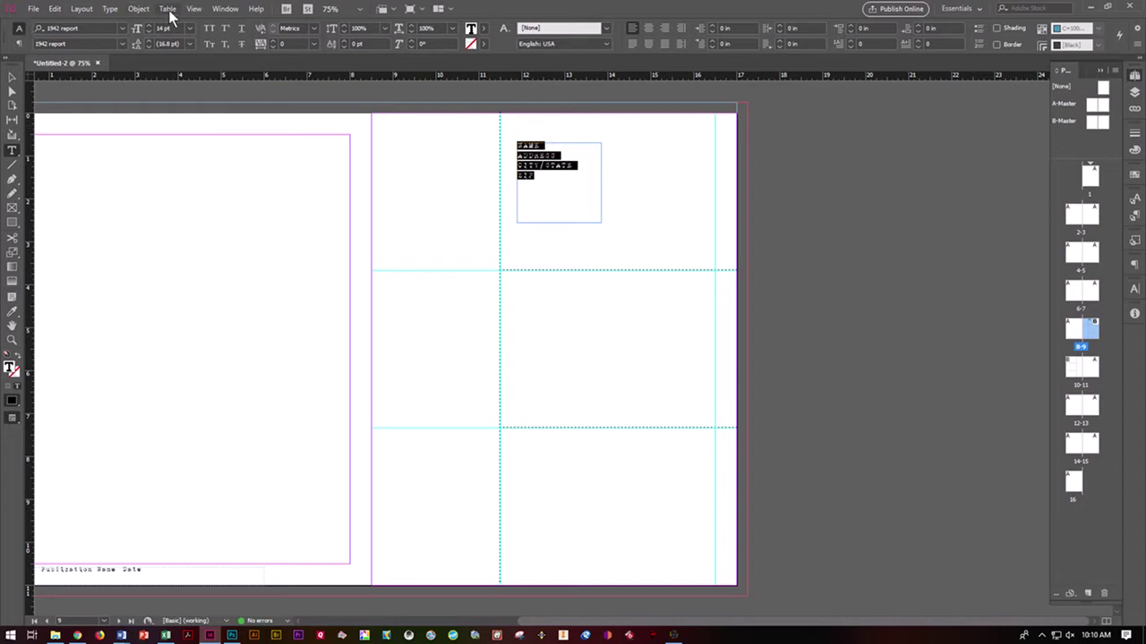
# - Create a character style named Subscription Card Address from the formatting of the word NAME
pyautogui.click(222, 10)
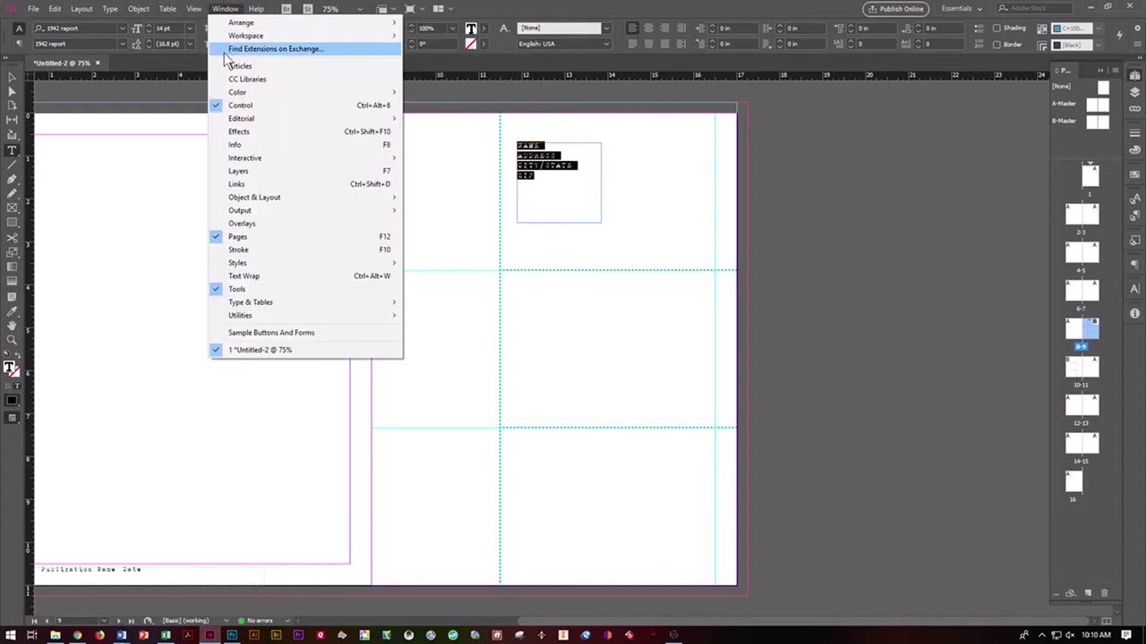
pyautogui.moveTo(256, 265)
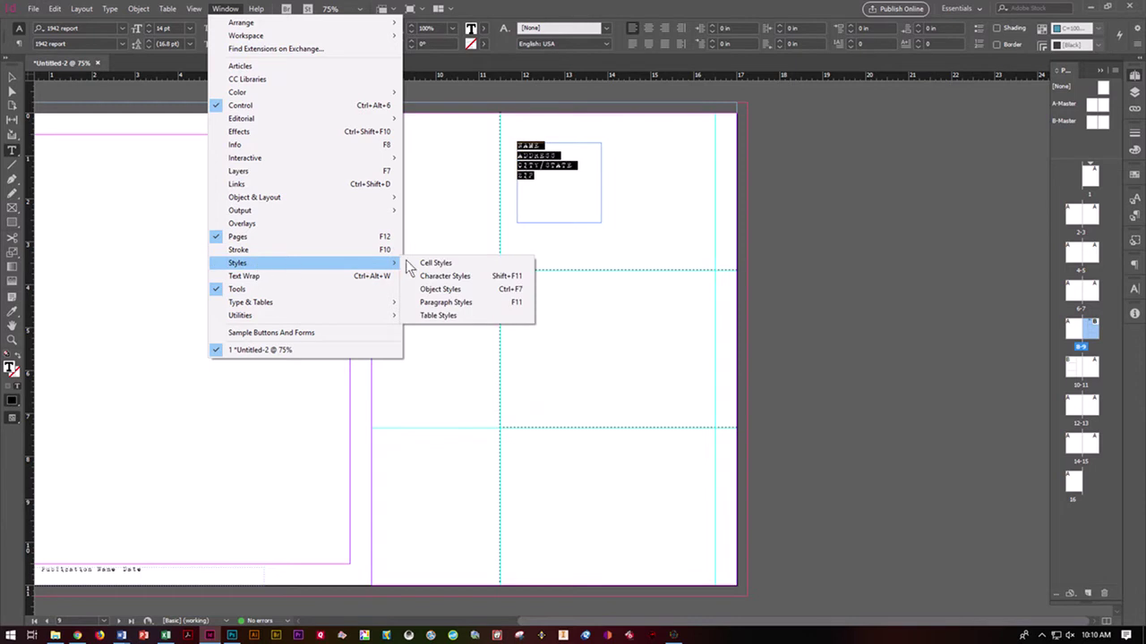
pyautogui.click(445, 277)
pyautogui.click(560, 184)
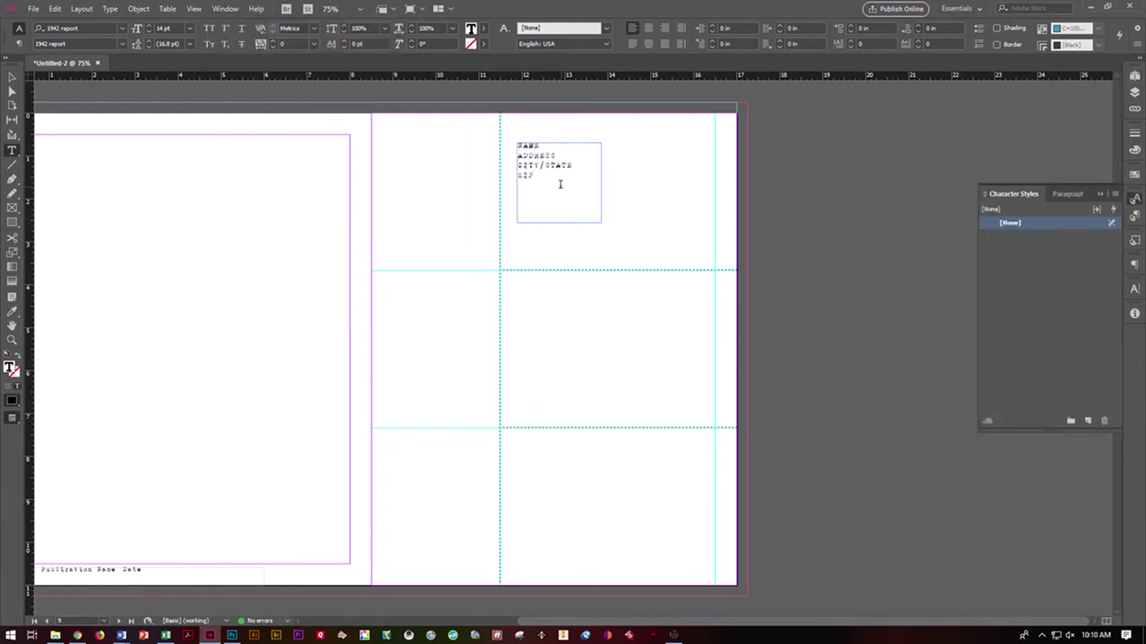
pyautogui.doubleClick(530, 145)
pyautogui.keyDown('alt'); pyautogui.click(1089, 421); pyautogui.keyUp('alt')
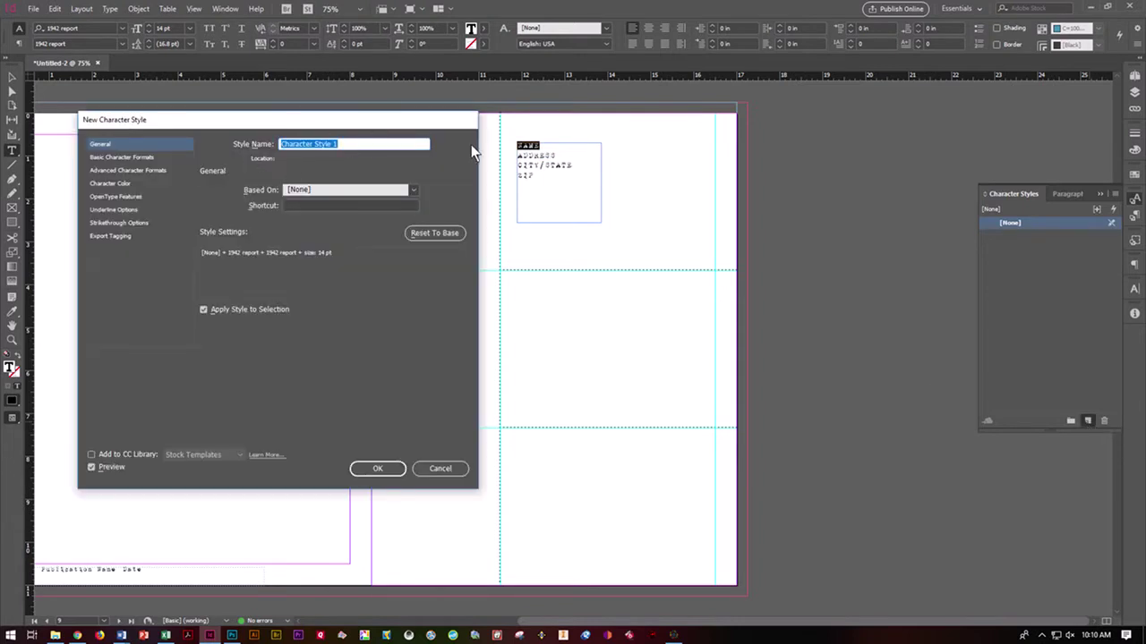
pyautogui.press('BackSpace')
pyautogui.write('sl')
pyautogui.press('BackSpace')
pyautogui.press('BackSpace')
pyautogui.write('Subscription Card Address')
pyautogui.click(374, 468)
# - Apply the Subscription Card Address character style to the ADDRESS, CITY/STATE and ZIP lines
pyautogui.click(537, 175)
pyautogui.moveTo(537, 176); pyautogui.dragTo(517, 154)
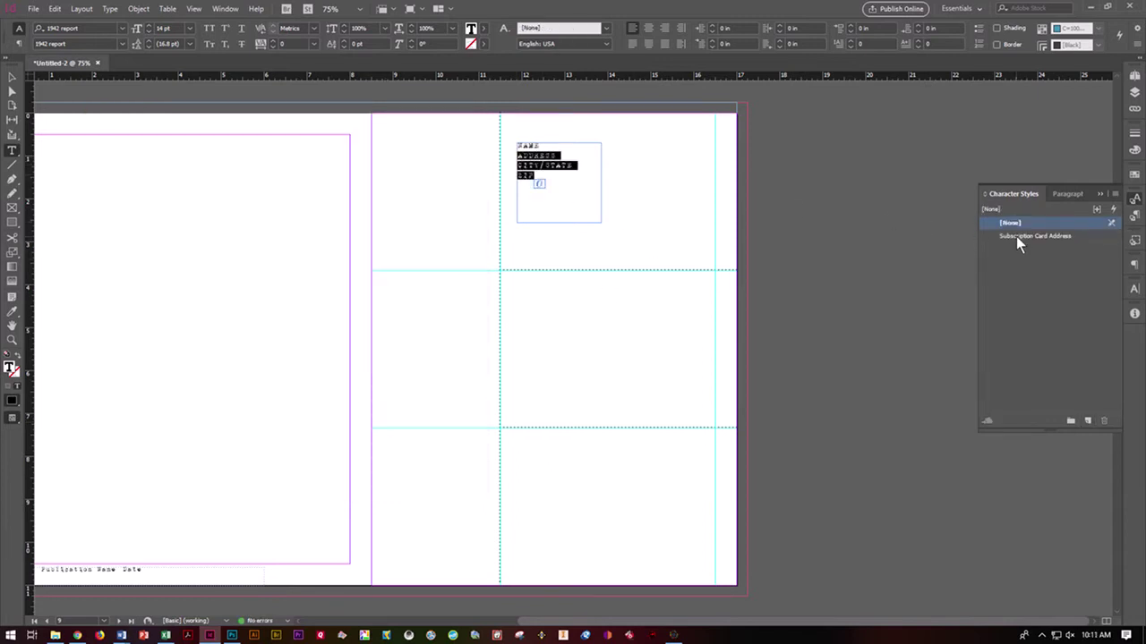
pyautogui.click(1016, 237)
pyautogui.click(562, 189)
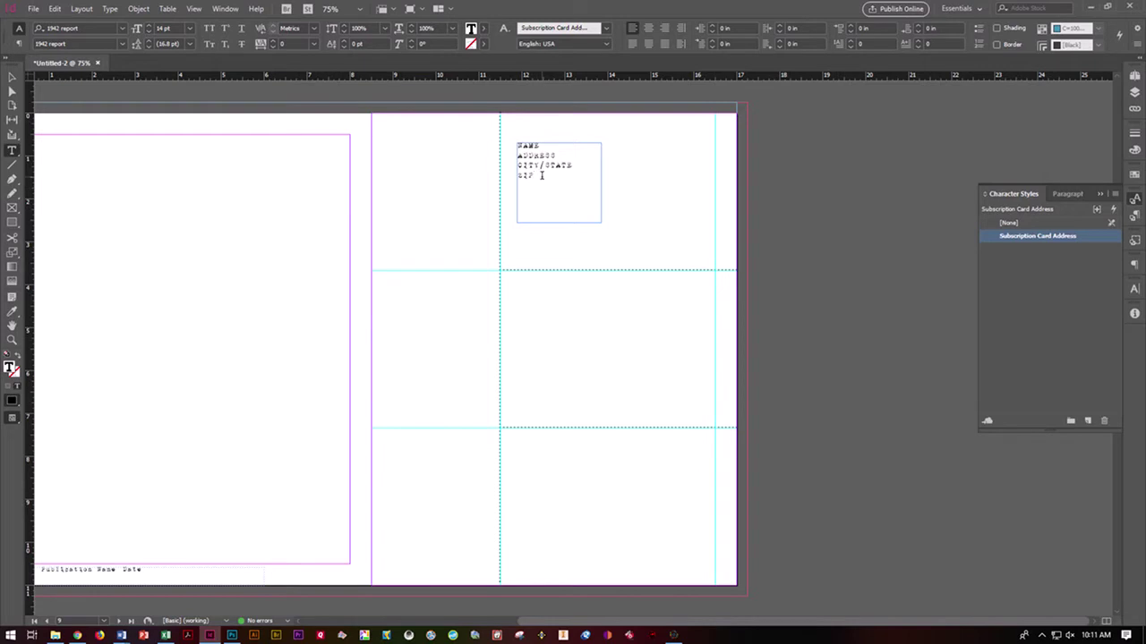
# - Set the space before to 0.25 in for all four placeholder lines
pyautogui.moveTo(541, 175); pyautogui.dragTo(515, 143)
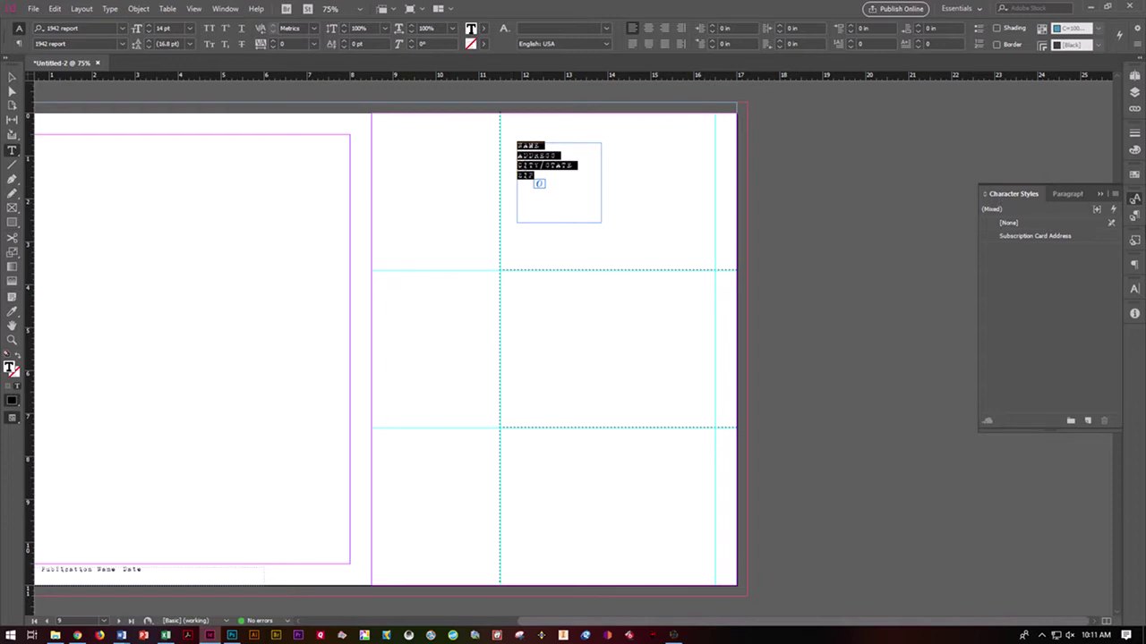
pyautogui.click(1133, 266)
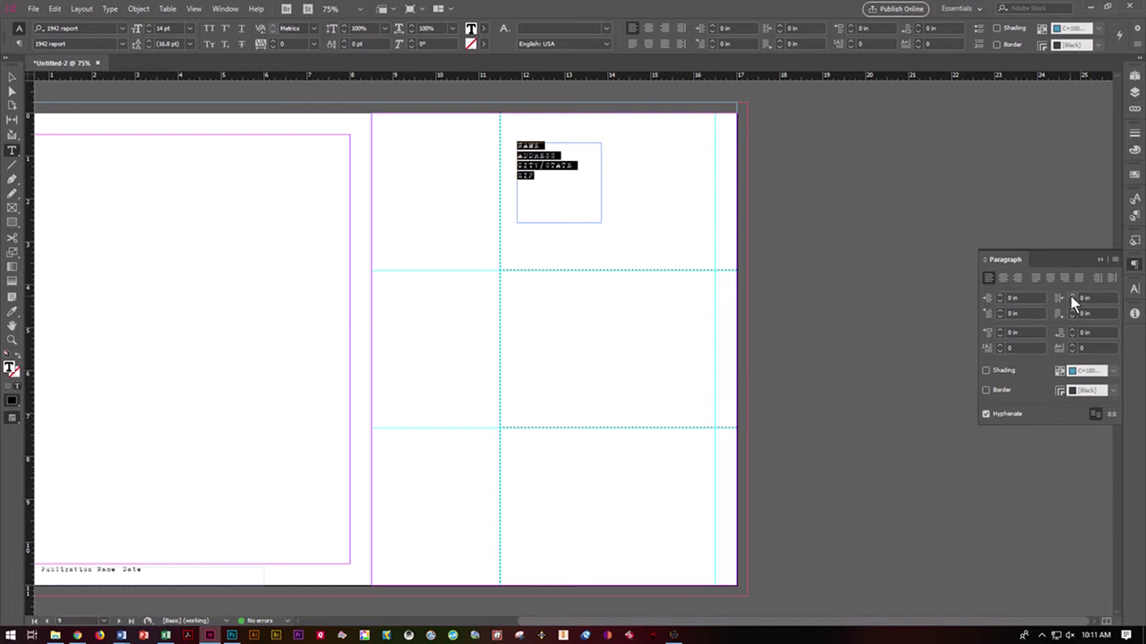
pyautogui.click(999, 330)
pyautogui.click(1000, 329)
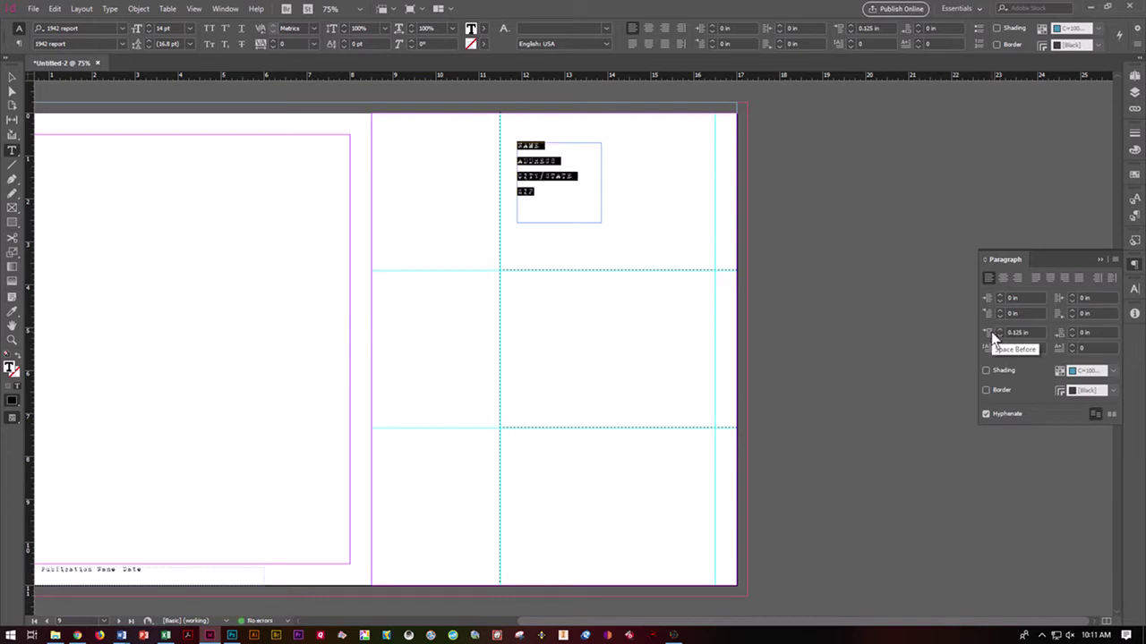
pyautogui.click(1001, 329)
pyautogui.click(1001, 329)
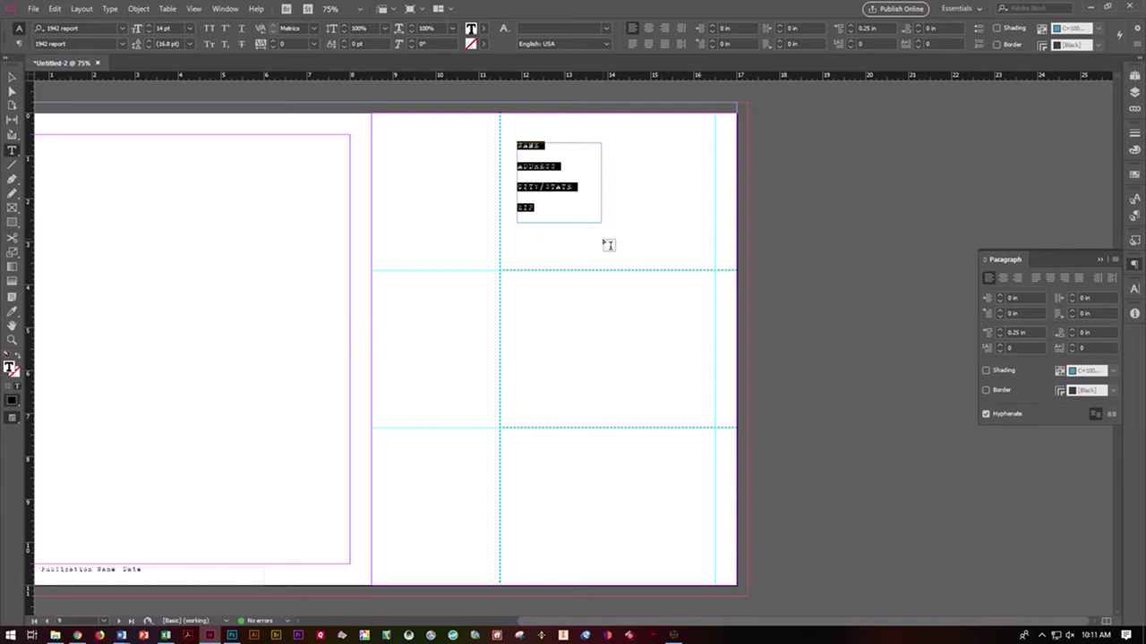
# - Create a paragraph style named Subscription Card Front from the formatting of the NAME line
pyautogui.moveTo(517, 145); pyautogui.dragTo(544, 146)
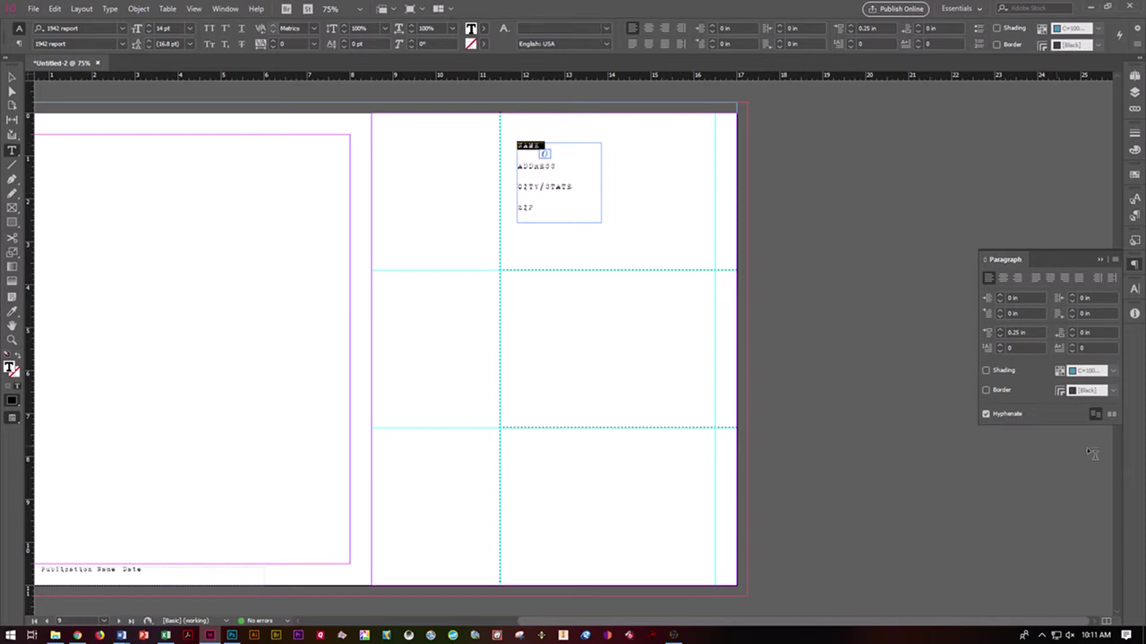
pyautogui.click(1134, 217)
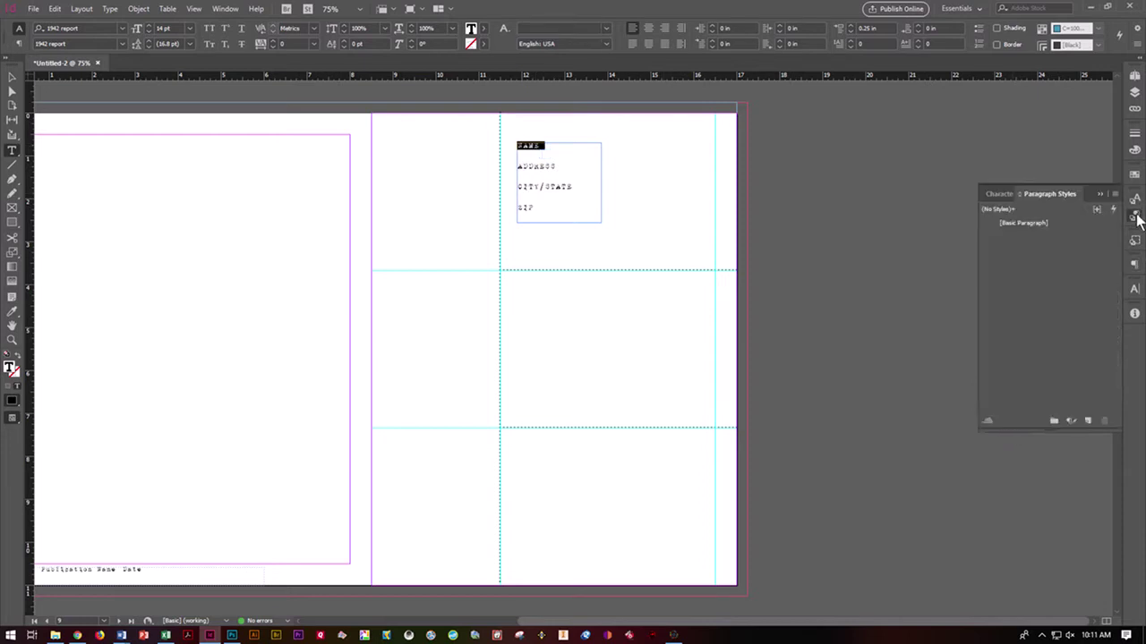
pyautogui.keyDown('alt'); pyautogui.click(1089, 422); pyautogui.keyUp('alt')
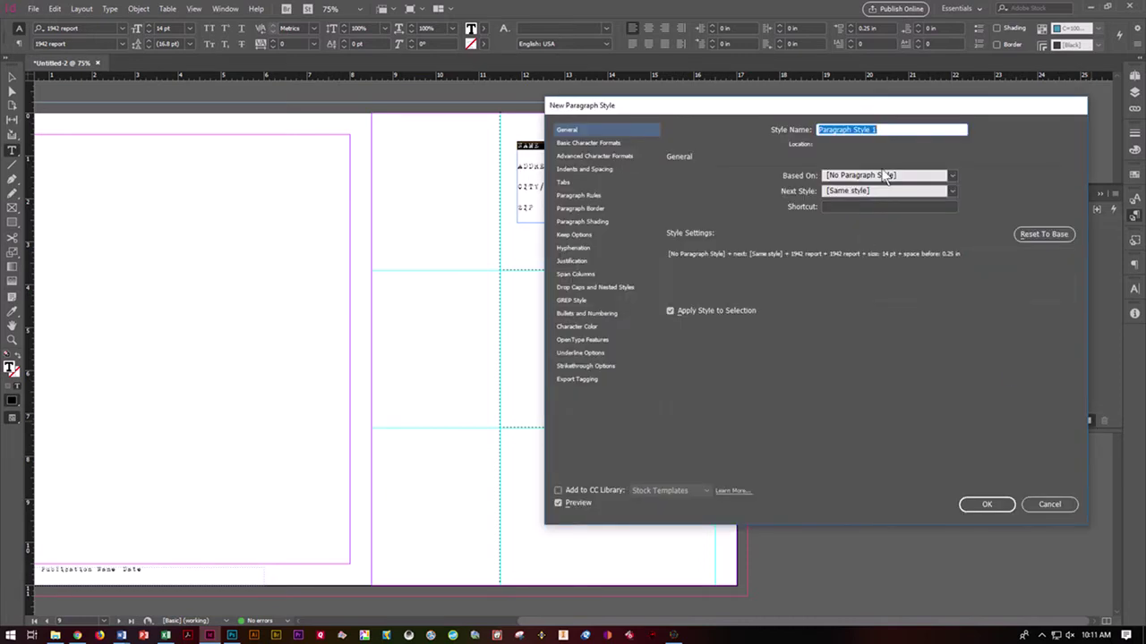
pyautogui.write('Subscription Card Front')
pyautogui.click(988, 504)
# - Apply the Subscription Card Front paragraph style to the ADDRESS, CITY/STATE and ZIP lines
pyautogui.moveTo(533, 208); pyautogui.dragTo(512, 173)
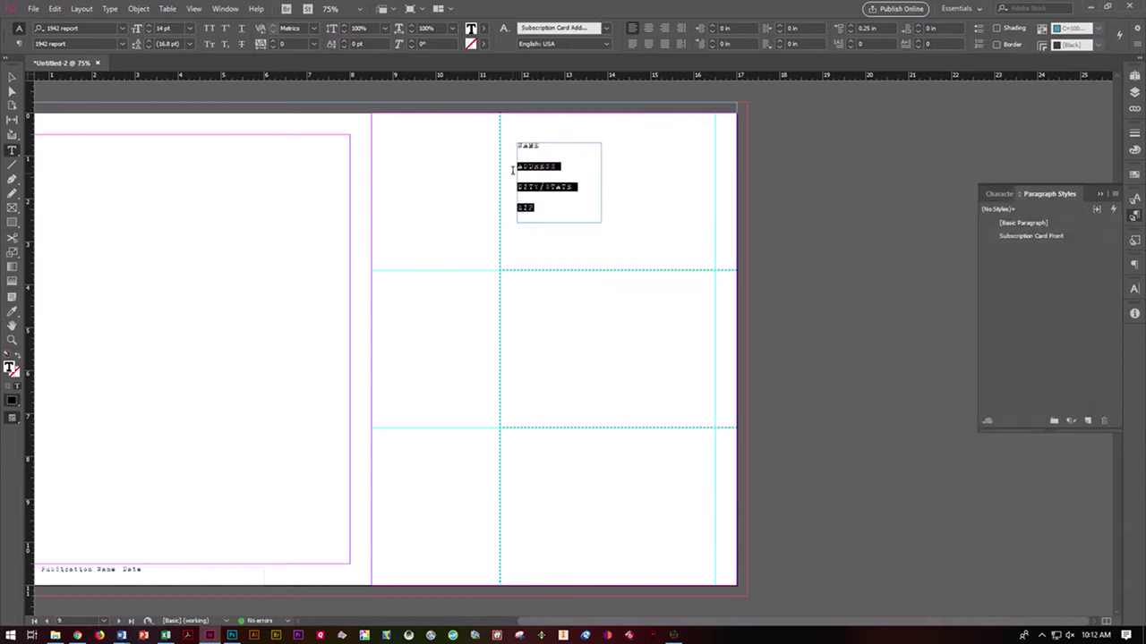
pyautogui.click(1014, 237)
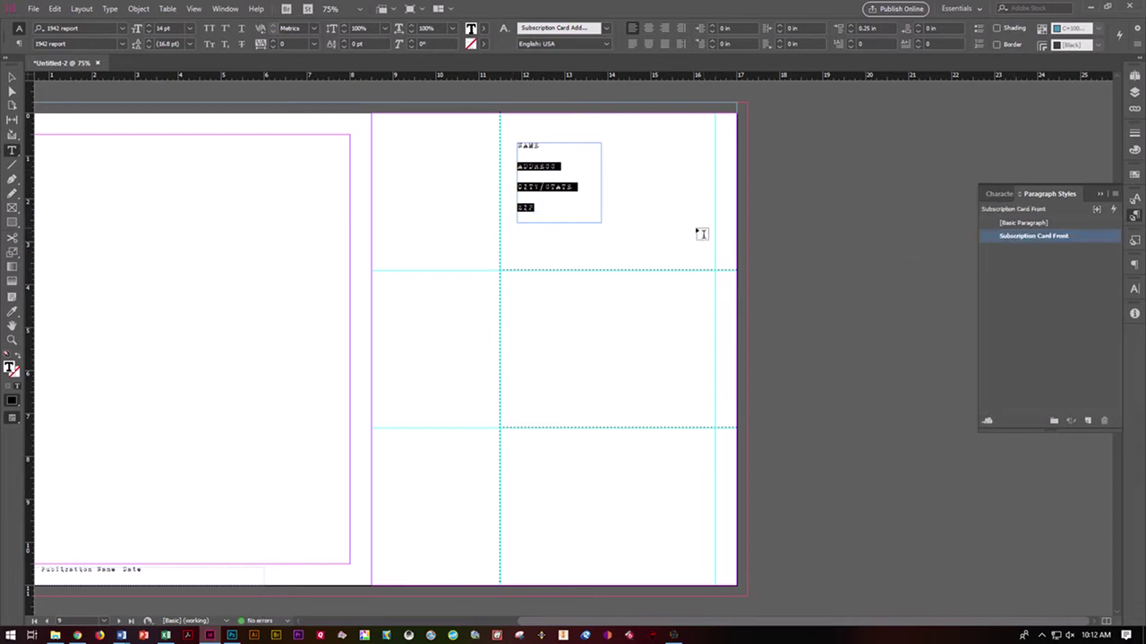
pyautogui.click(606, 218)
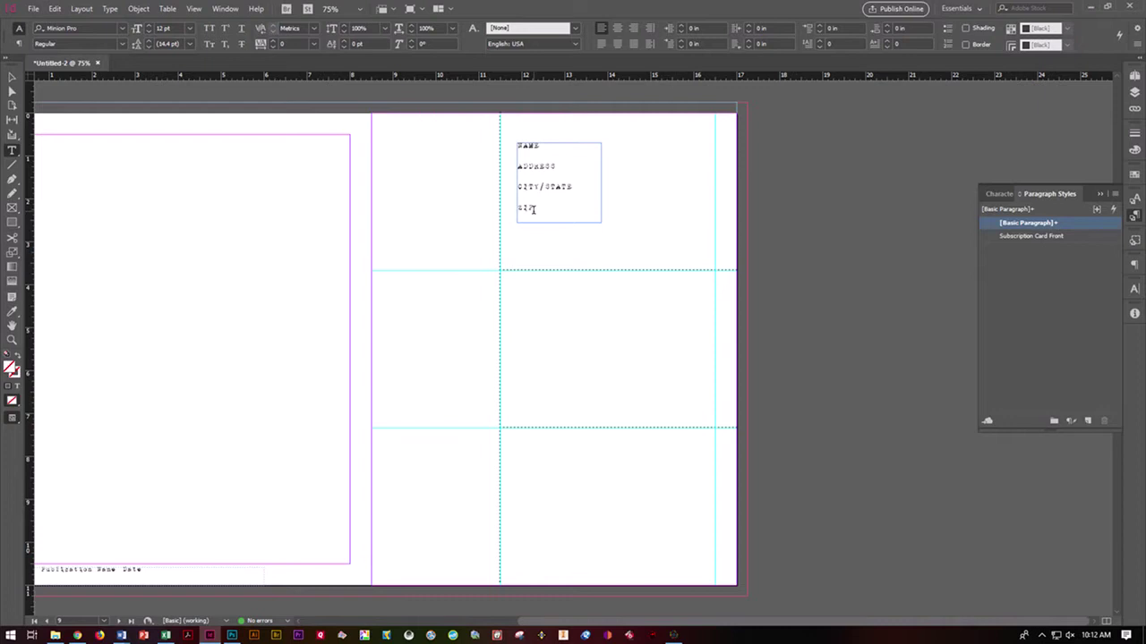
# - Fit the address text frame to its content, narrow it to about 1.4 in and move it lower in its grid cell
pyautogui.click(11, 77)
pyautogui.rightClick(532, 176)
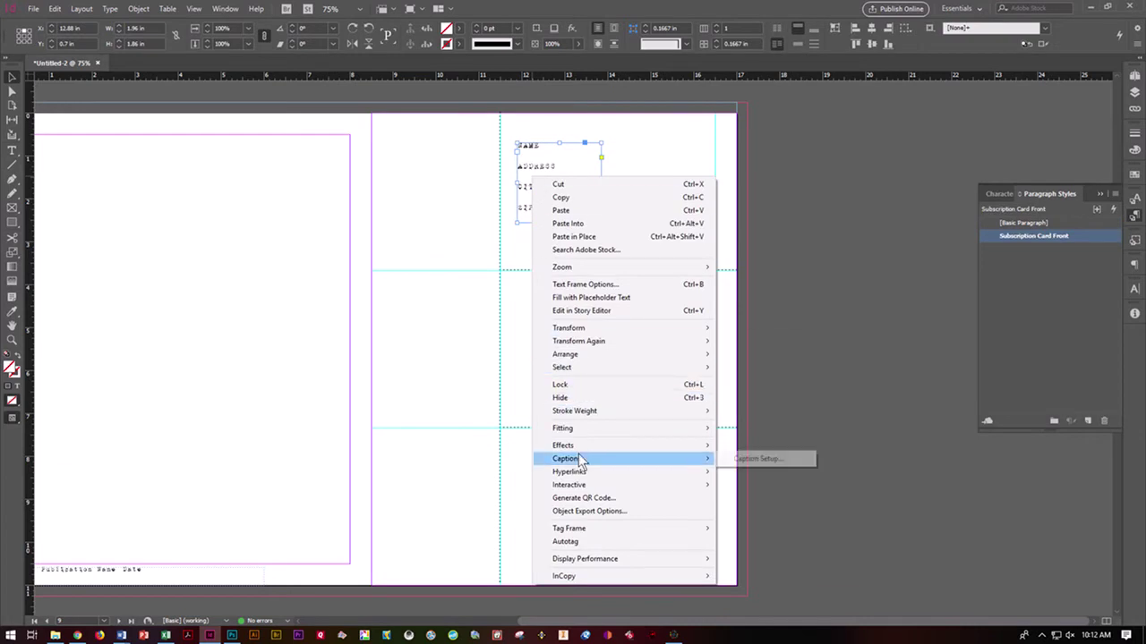
pyautogui.moveTo(680, 428)
pyautogui.click(751, 428)
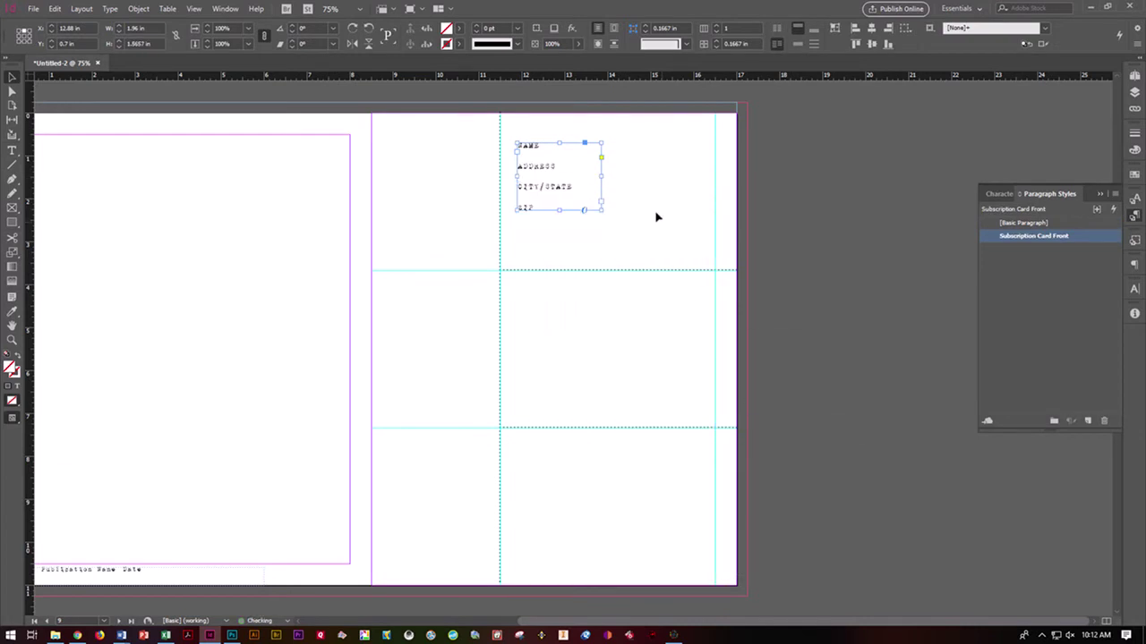
pyautogui.moveTo(602, 177); pyautogui.dragTo(544, 190)
pyautogui.click(615, 205)
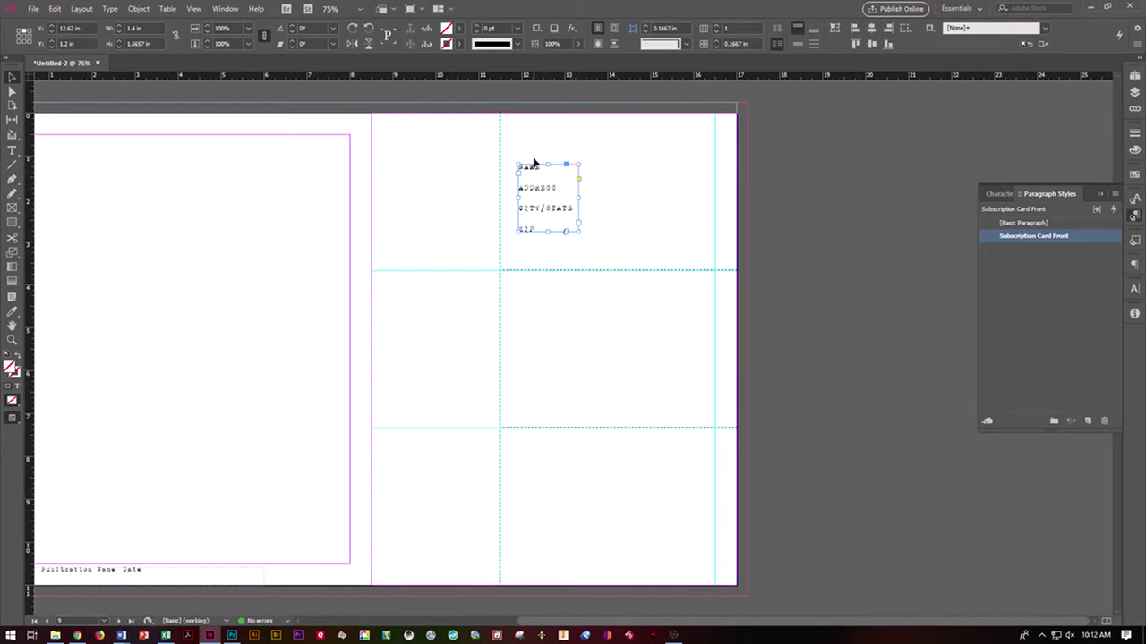
pyautogui.click(1133, 95)
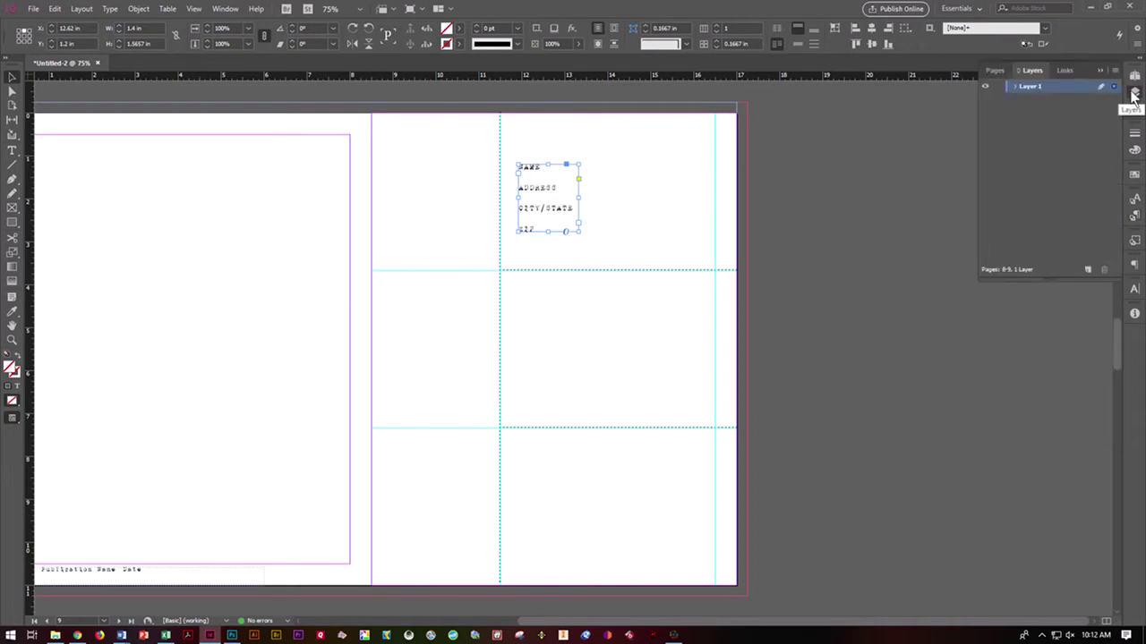
pyautogui.click(1029, 87)
pyautogui.click(995, 71)
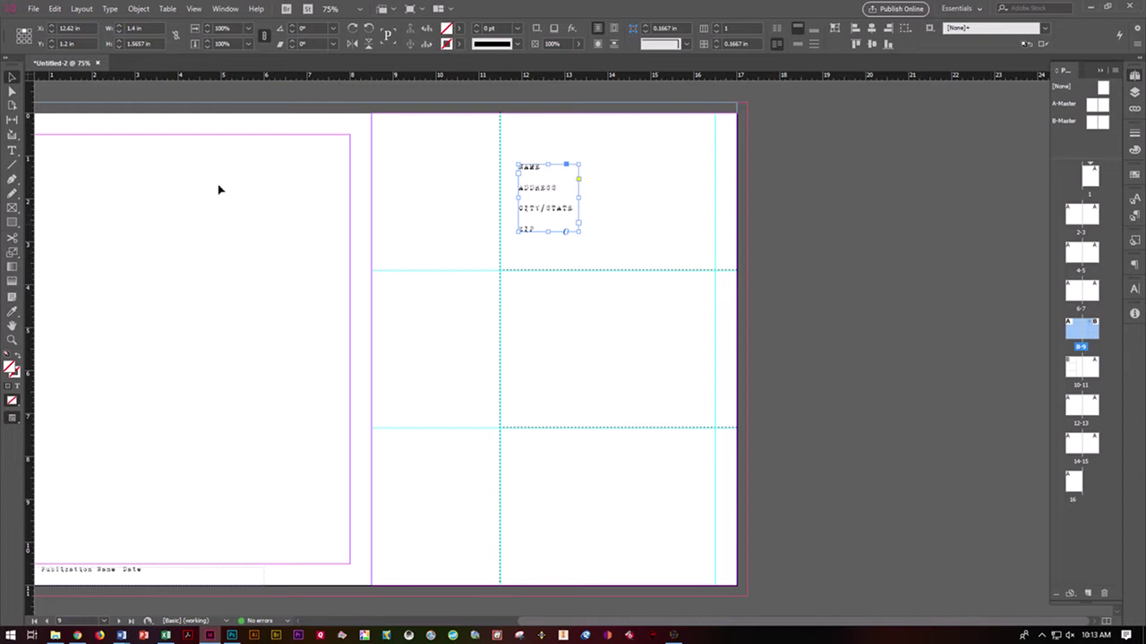
# - Draw a horizontal line about 3.18 in long from beside NAME to the outer vertical guide, with a 0.25 pt stroke
pyautogui.click(13, 165)
pyautogui.moveTo(578, 173); pyautogui.dragTo(718, 171)
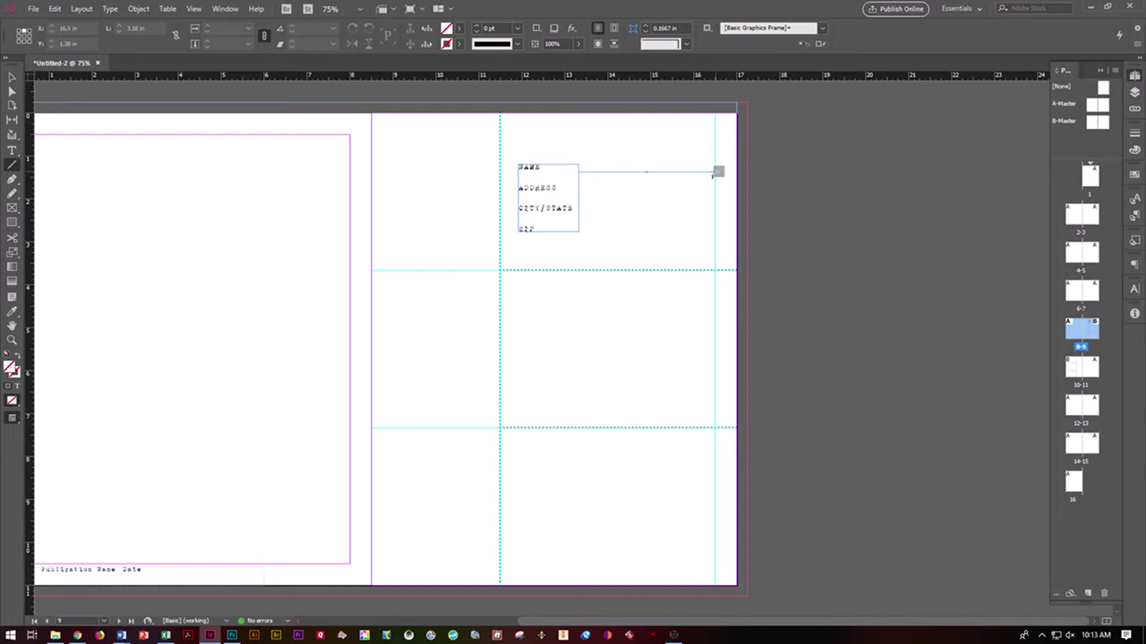
pyautogui.moveTo(715, 173); pyautogui.dragTo(716, 171)
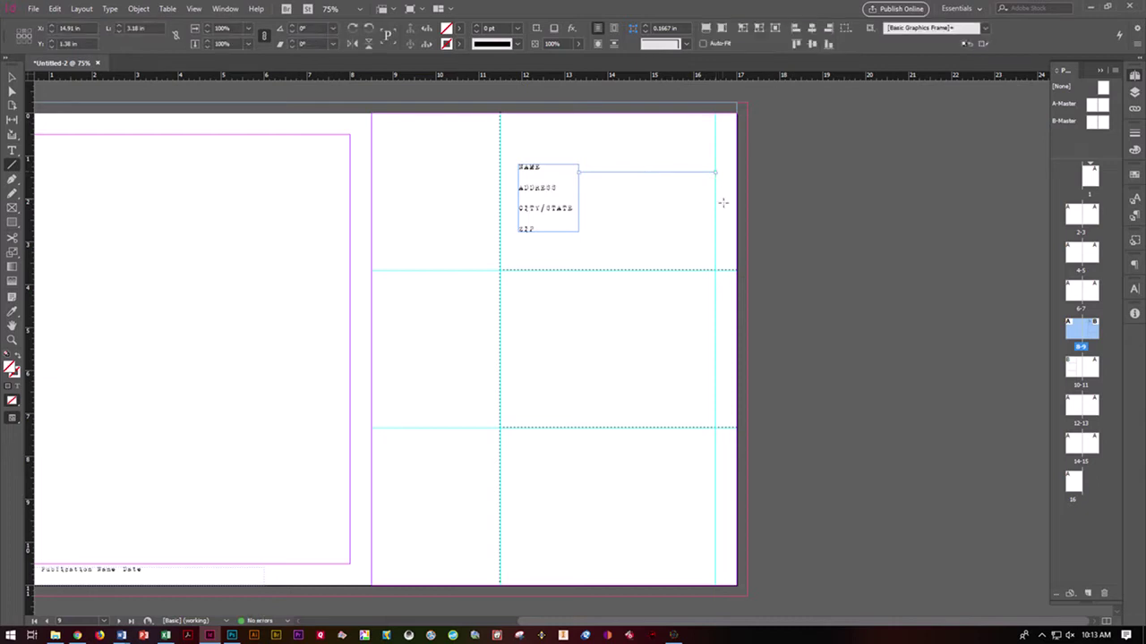
pyautogui.click(517, 28)
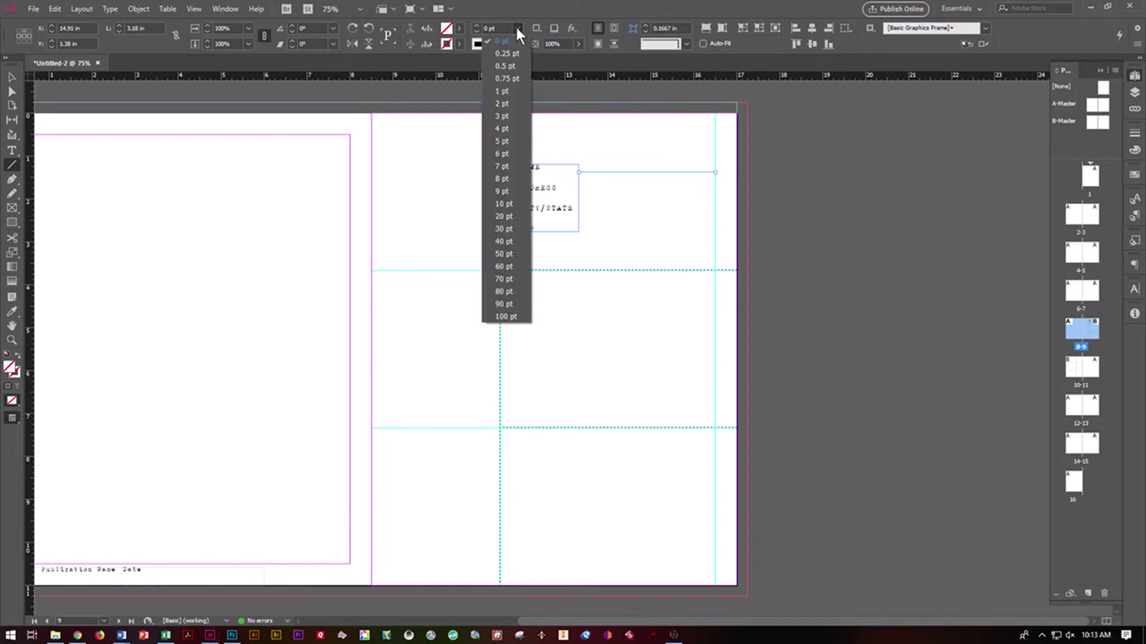
pyautogui.click(514, 52)
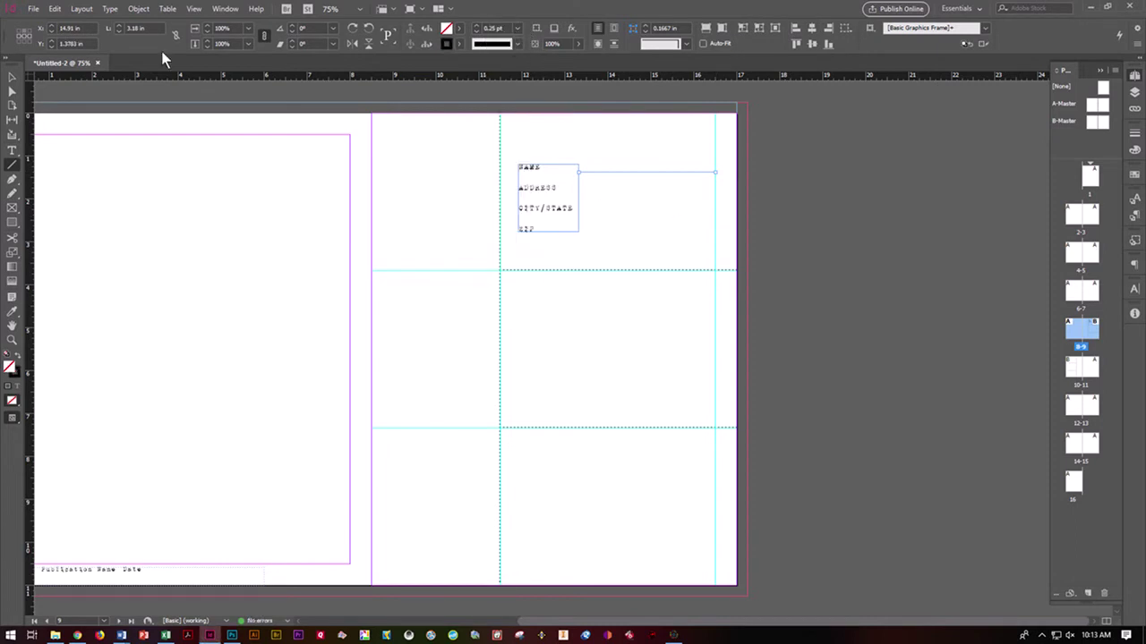
pyautogui.click(15, 77)
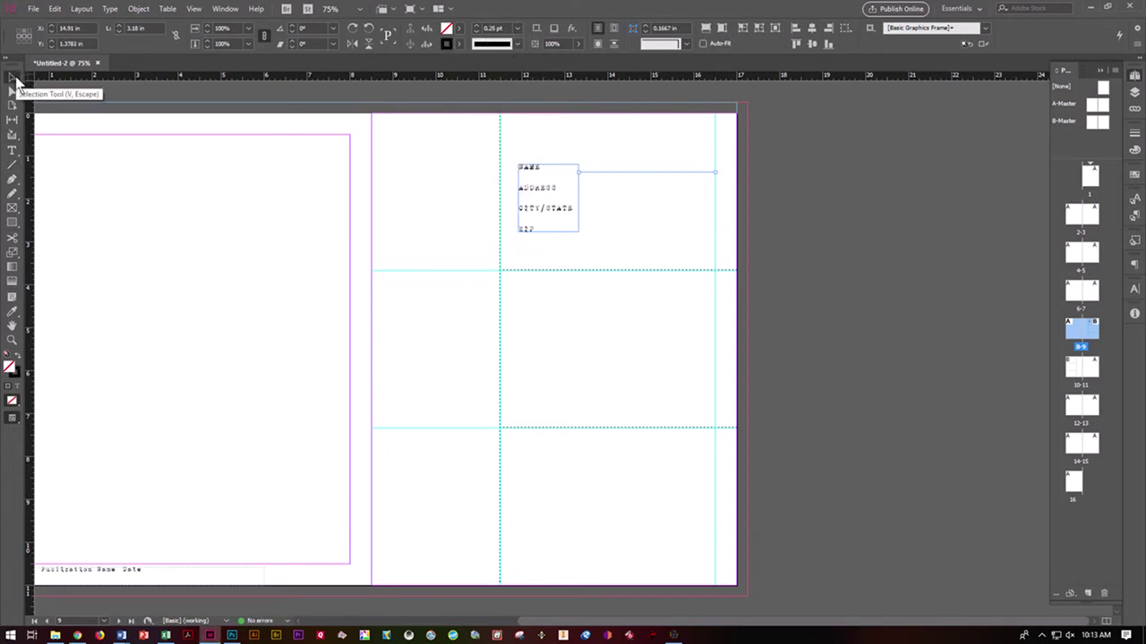
# - Set up a Step and Repeat of the line beside NAME with a count of 1 and a 0.3125 in vertical offset
pyautogui.hotkey('ctrl', '=')
pyautogui.hotkey('ctrl', '=')
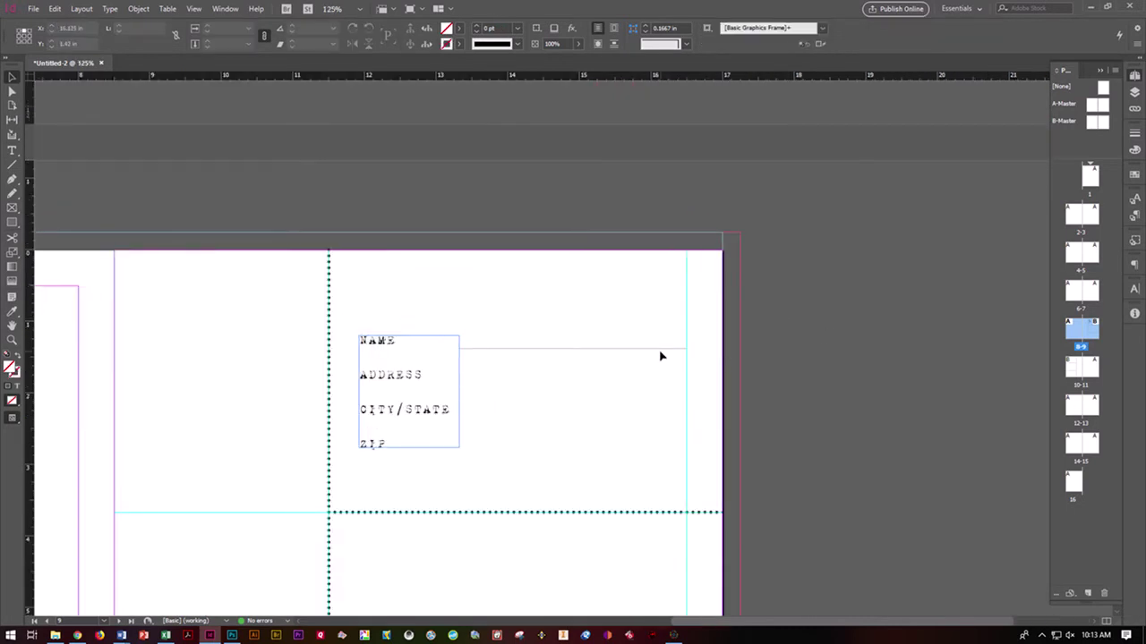
pyautogui.hotkey('ctrl', '=')
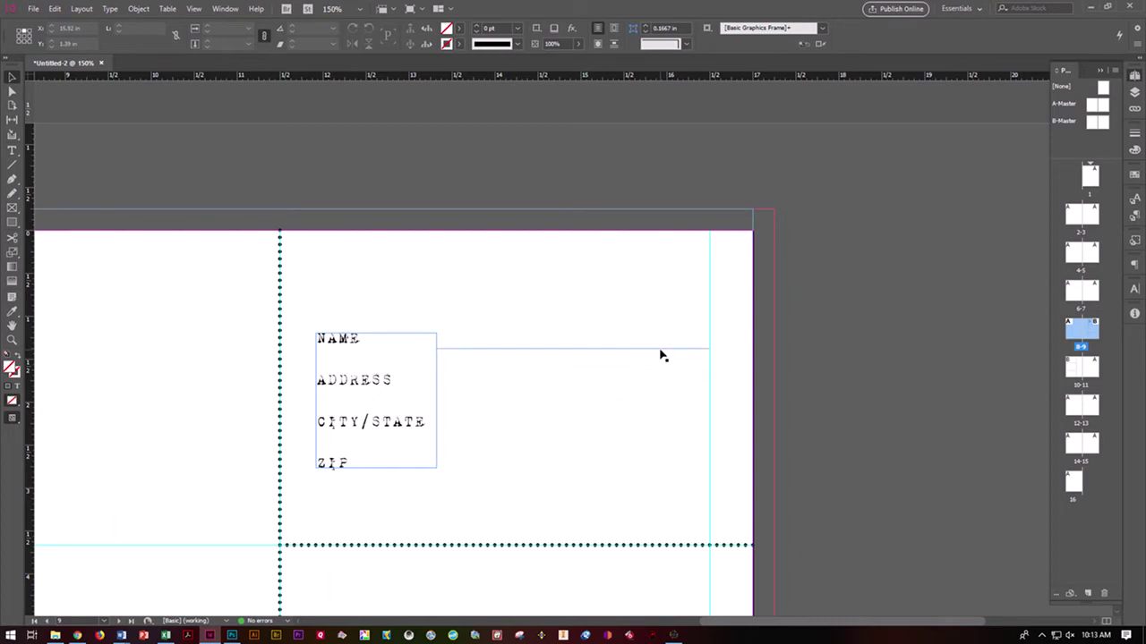
pyautogui.click(661, 355)
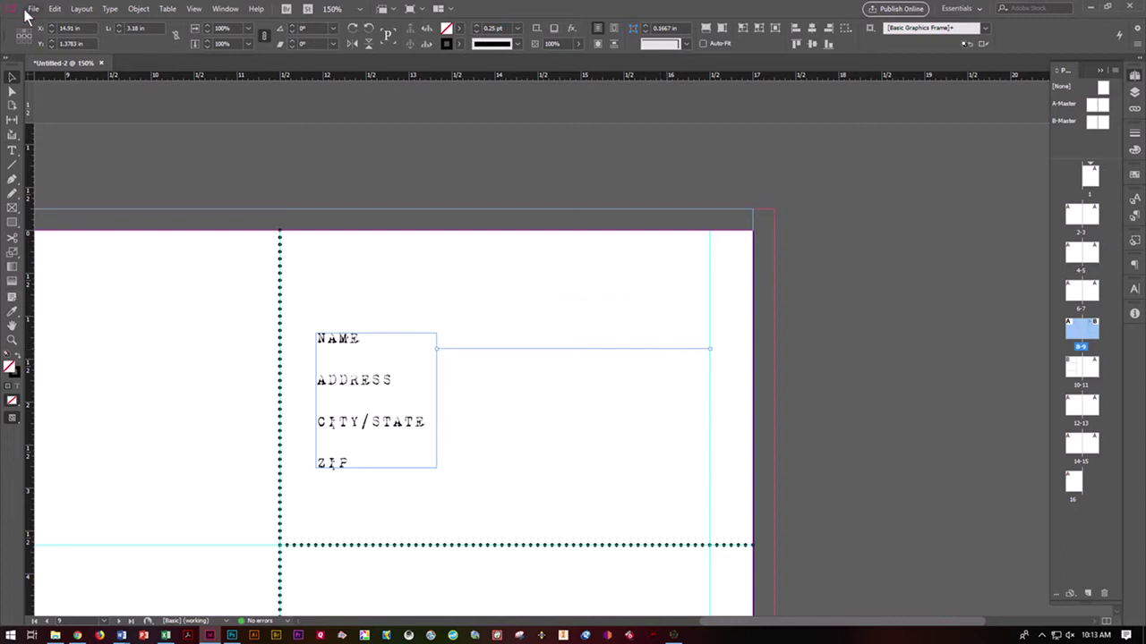
pyautogui.click(52, 9)
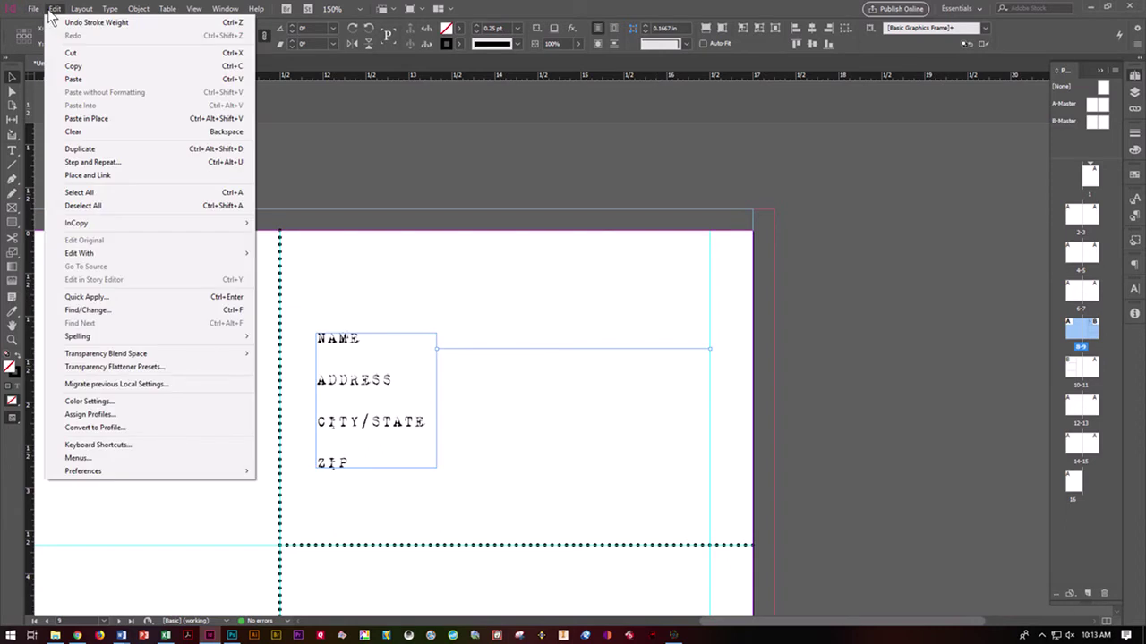
pyautogui.click(84, 162)
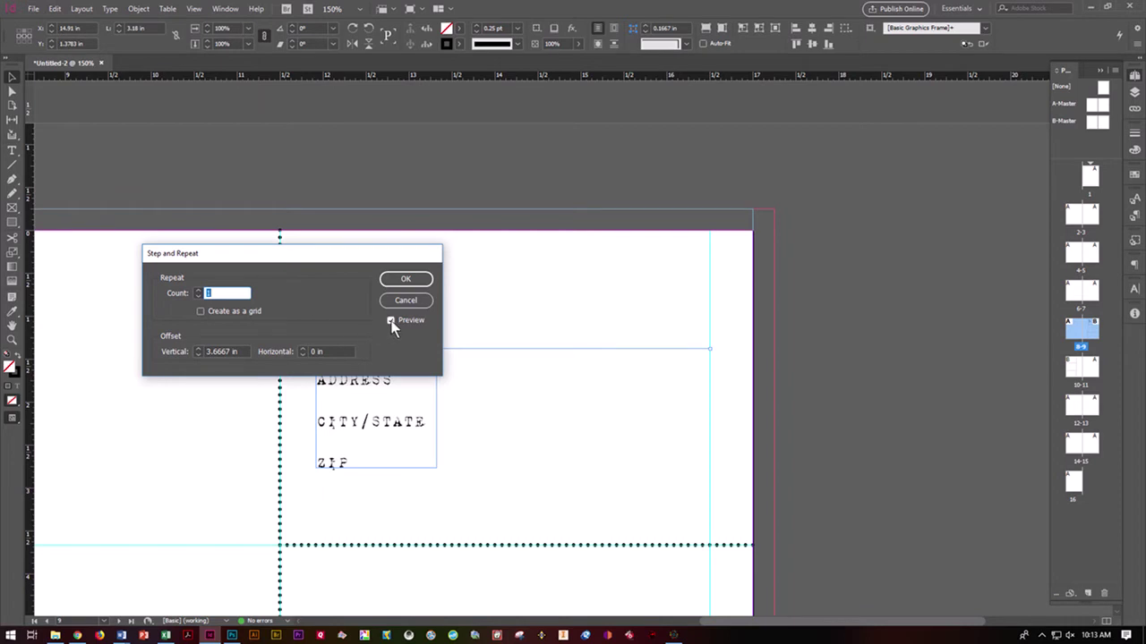
pyautogui.write('3')
pyautogui.click(223, 352)
pyautogui.press('BackSpace')
pyautogui.press('Tab')
pyautogui.click(359, 336)
pyautogui.write('1')
pyautogui.press('Tab')
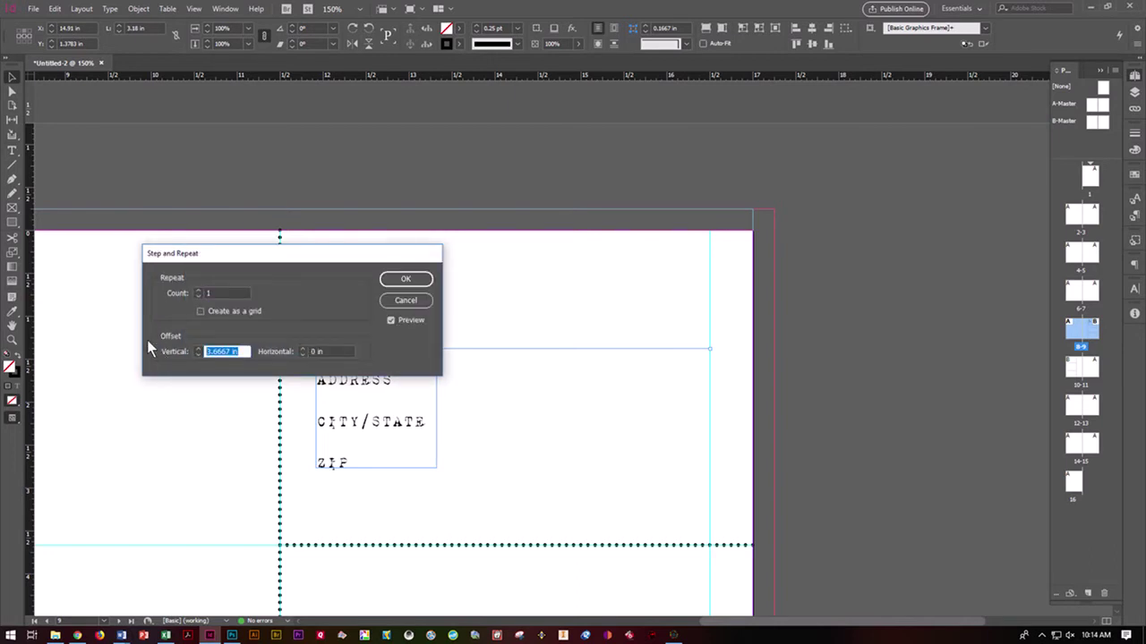
pyautogui.write('.315')
pyautogui.press('BackSpace')
pyautogui.write('25')
# - Repeat the line beside NAME with a count of 3 and a vertical offset of 0.4375 in
pyautogui.click(224, 293)
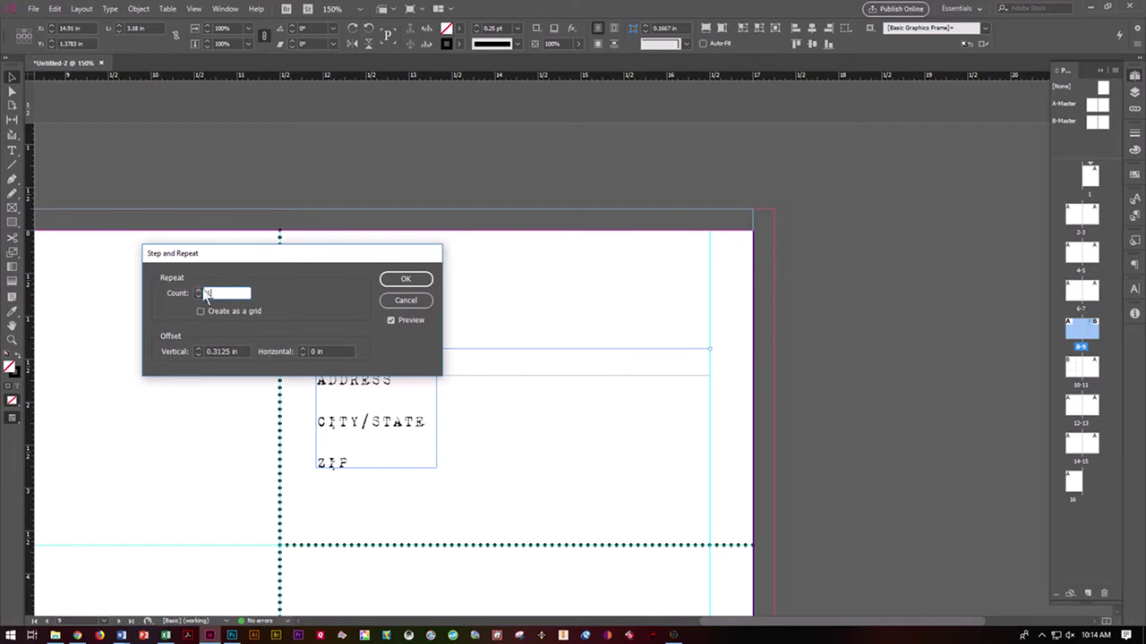
pyautogui.doubleClick(212, 292)
pyautogui.click(223, 352)
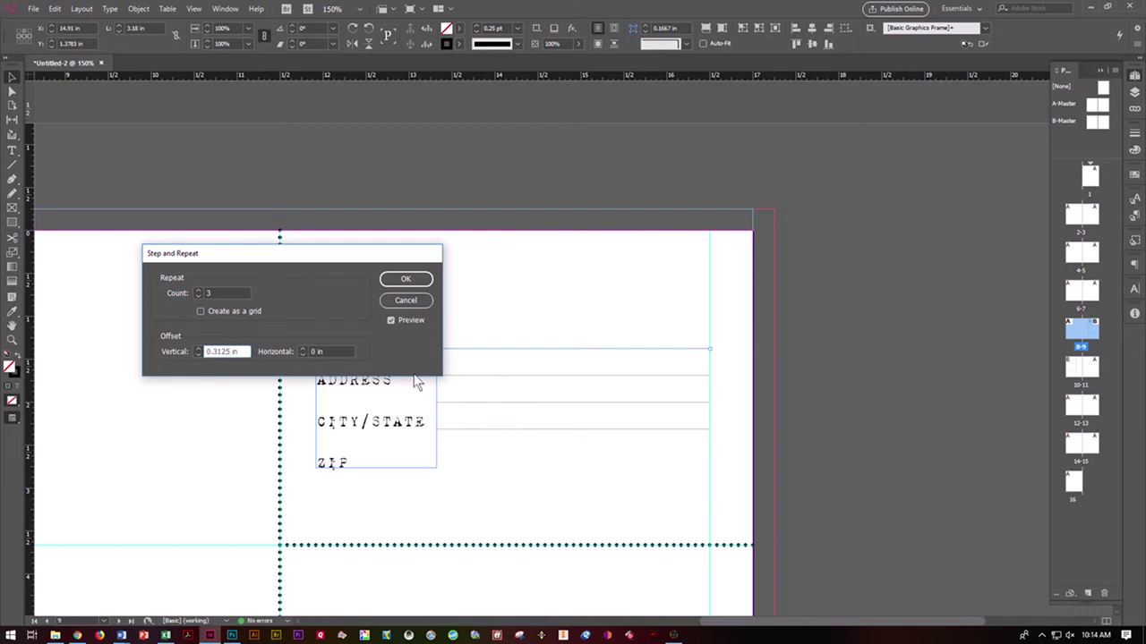
pyautogui.click(198, 349)
pyautogui.click(198, 348)
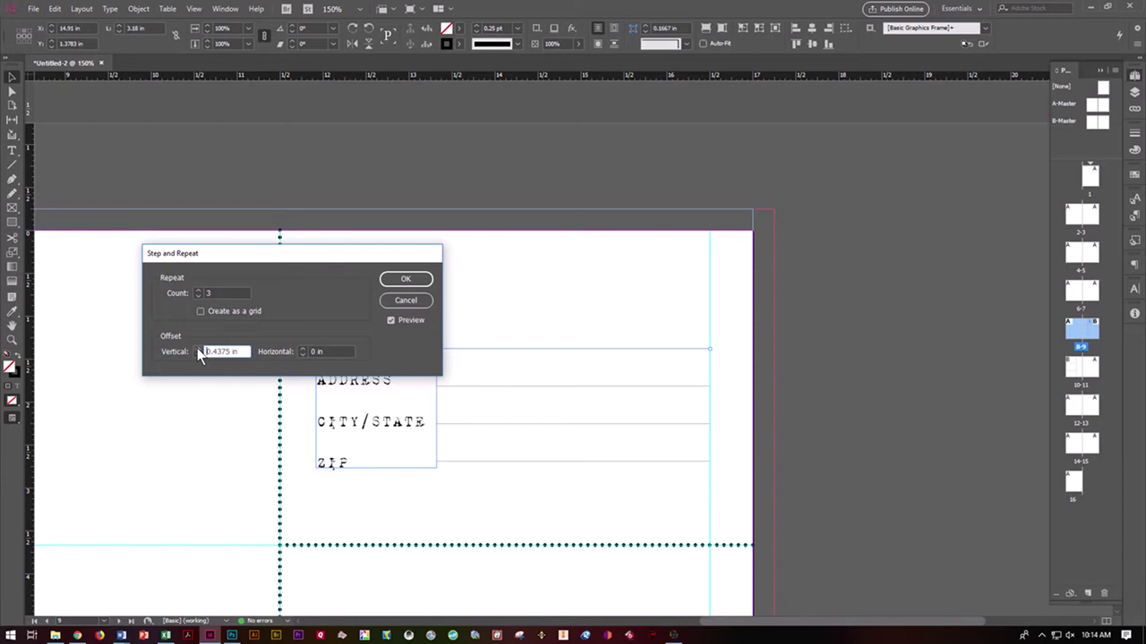
pyautogui.moveTo(255, 258); pyautogui.dragTo(276, 185)
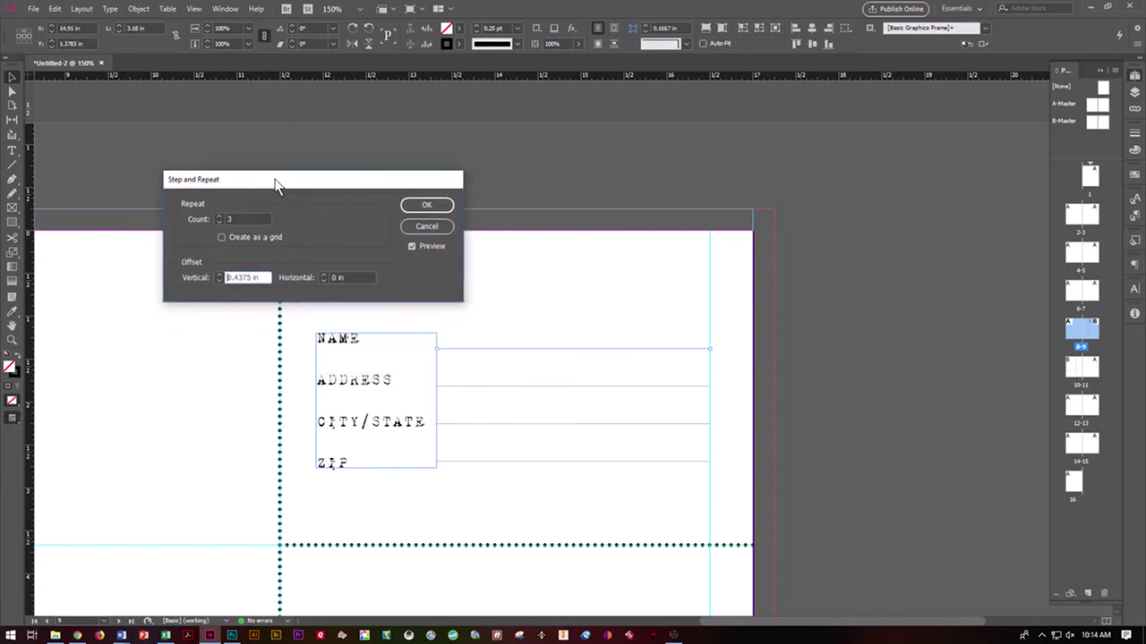
pyautogui.click(422, 207)
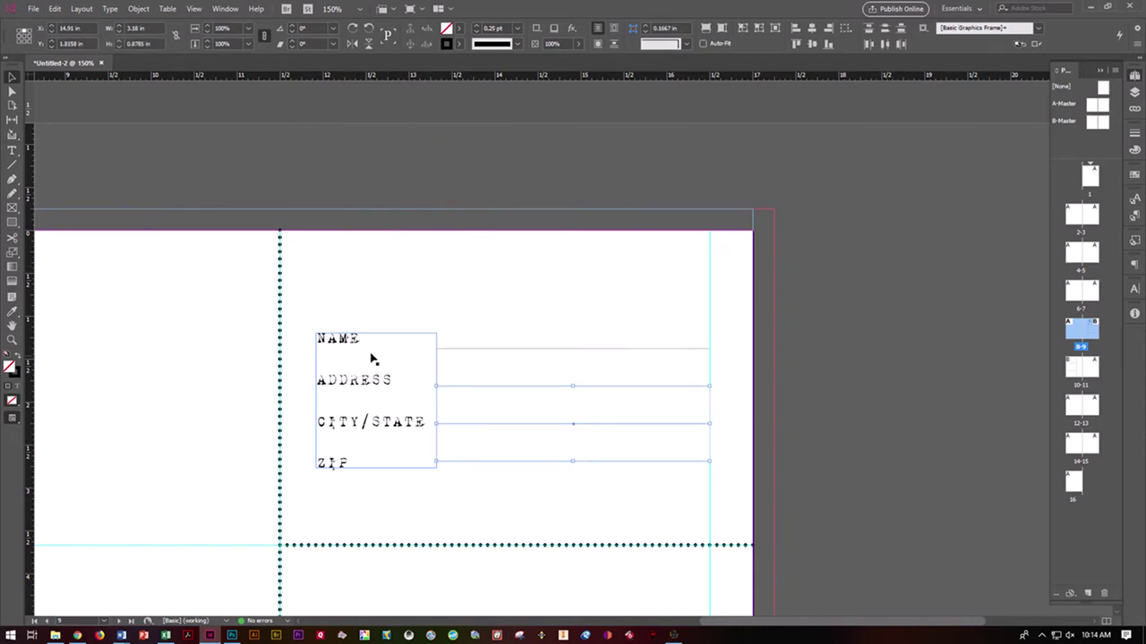
# - Move the address text frame to X 12.7144 in and Y 1.1841 in so its labels line up with the fill-in lines
pyautogui.click(378, 335)
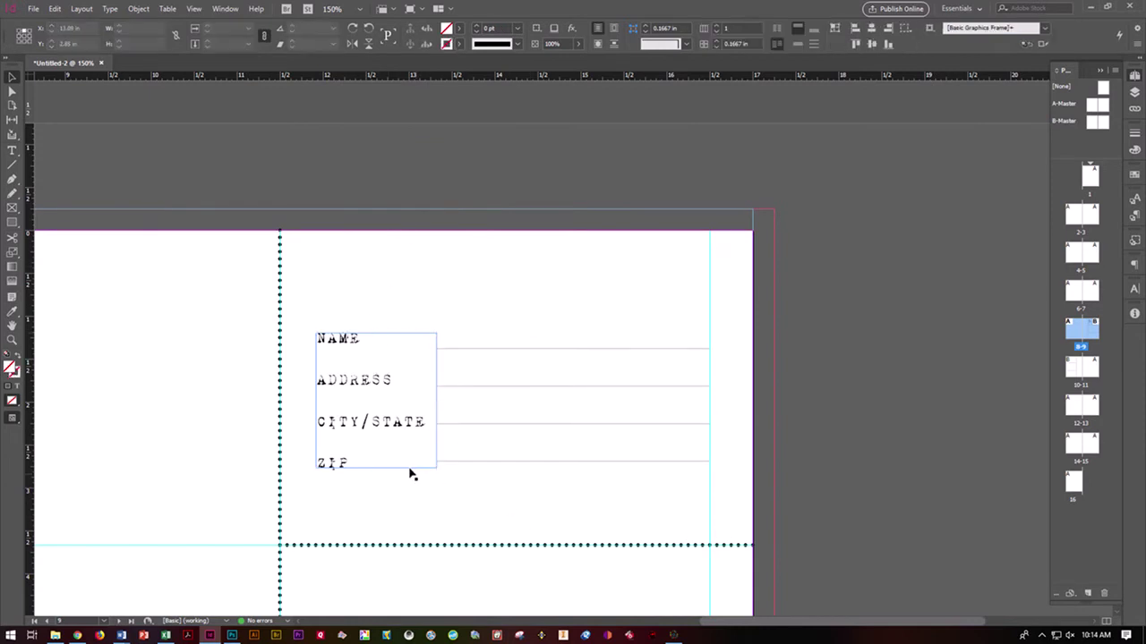
pyautogui.moveTo(410, 469); pyautogui.dragTo(491, 467)
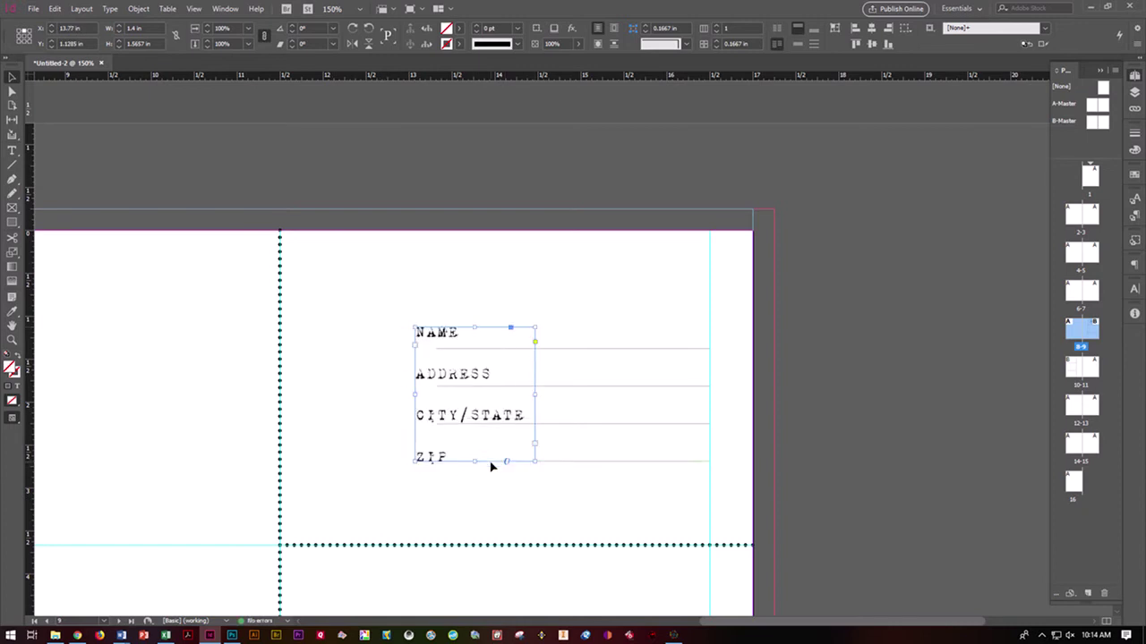
pyautogui.press('Left')
pyautogui.press('Left')
pyautogui.press('Left')
pyautogui.press('Left')
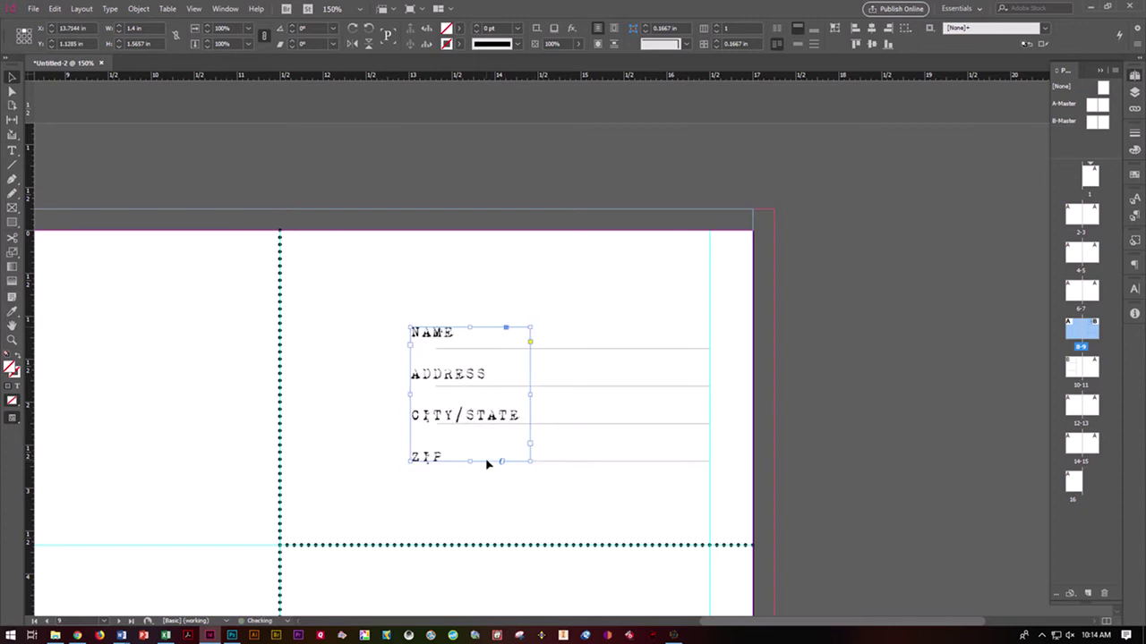
pyautogui.press('Left')
pyautogui.press('Left')
pyautogui.press('Left')
pyautogui.press('Left')
pyautogui.press('Left')
pyautogui.press('Left')
pyautogui.press('Left')
pyautogui.press('Left')
pyautogui.press('Left')
pyautogui.press('Left')
pyautogui.press('Left')
pyautogui.press('Left')
pyautogui.press('Left')
pyautogui.press('Left')
pyautogui.press('Left')
pyautogui.press('Left')
pyautogui.press('Left')
pyautogui.press('Left')
pyautogui.press('Left')
pyautogui.press('Left')
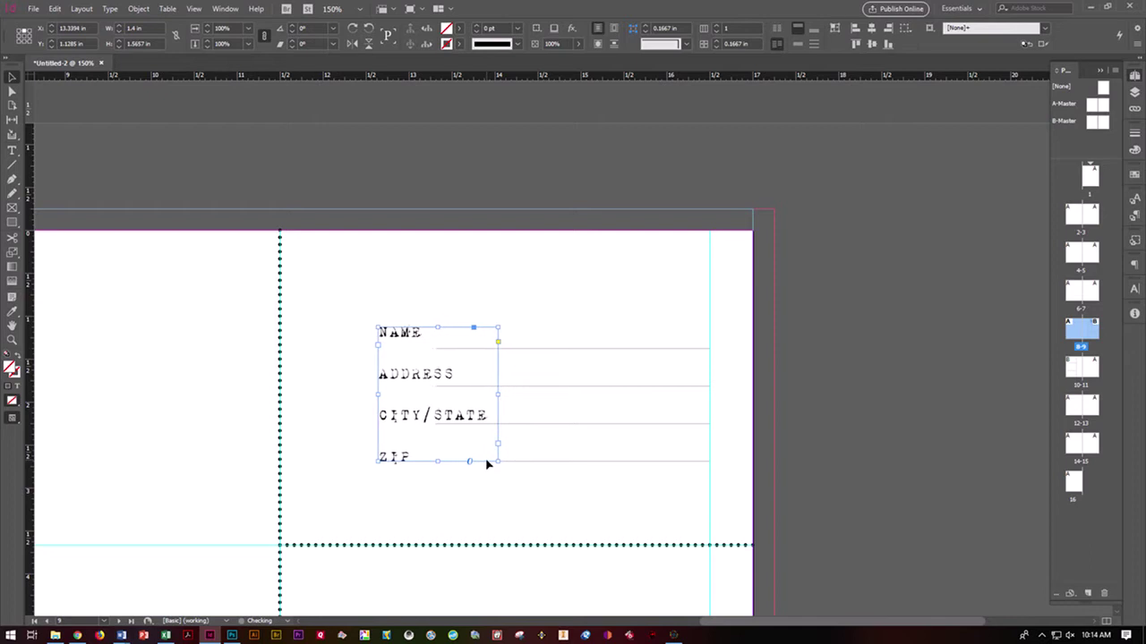
pyautogui.press('Left')
pyautogui.press('Left')
pyautogui.press('Left')
pyautogui.press('Left')
pyautogui.press('Left')
pyautogui.press('Left')
pyautogui.press('Left')
pyautogui.press('Left')
pyautogui.press('Left')
pyautogui.press('Left')
pyautogui.press('Left')
pyautogui.press('Left')
pyautogui.press('Left')
pyautogui.press('Left')
pyautogui.press('Left')
pyautogui.press('Left')
pyautogui.press('Left')
pyautogui.press('Left')
pyautogui.press('Left')
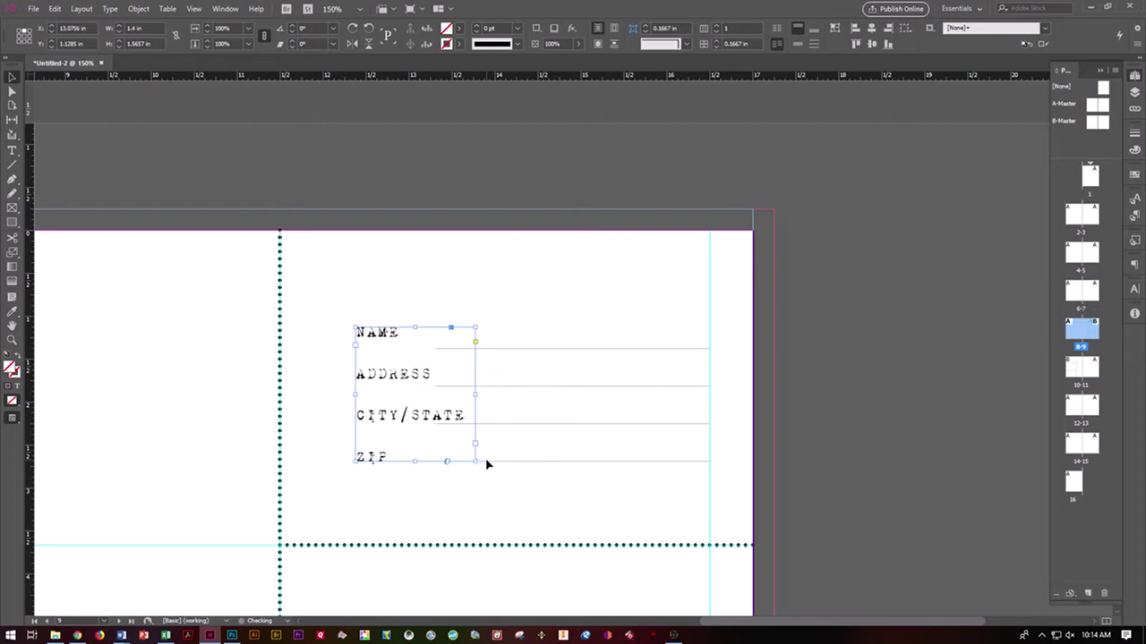
pyautogui.press('Left')
pyautogui.press('Left')
pyautogui.press('Left')
pyautogui.press('Left')
pyautogui.press('Left')
pyautogui.press('Left')
pyautogui.press('Left')
pyautogui.press('Left')
pyautogui.press('Left')
pyautogui.press('Left')
pyautogui.press('Left')
pyautogui.press('Left')
pyautogui.press('Left')
pyautogui.press('Left')
pyautogui.press('Left')
pyautogui.press('Left')
pyautogui.press('Left')
pyautogui.press('Left')
pyautogui.press('Left')
pyautogui.press('Left')
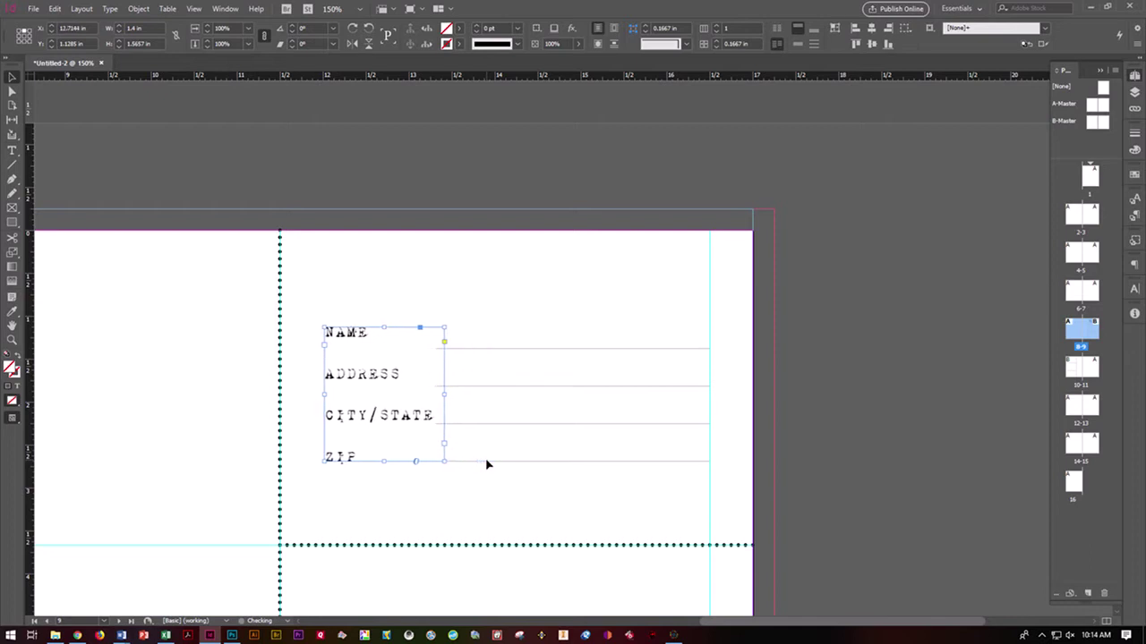
pyautogui.press('Down')
pyautogui.press('Down')
pyautogui.press('Down')
pyautogui.press('Down')
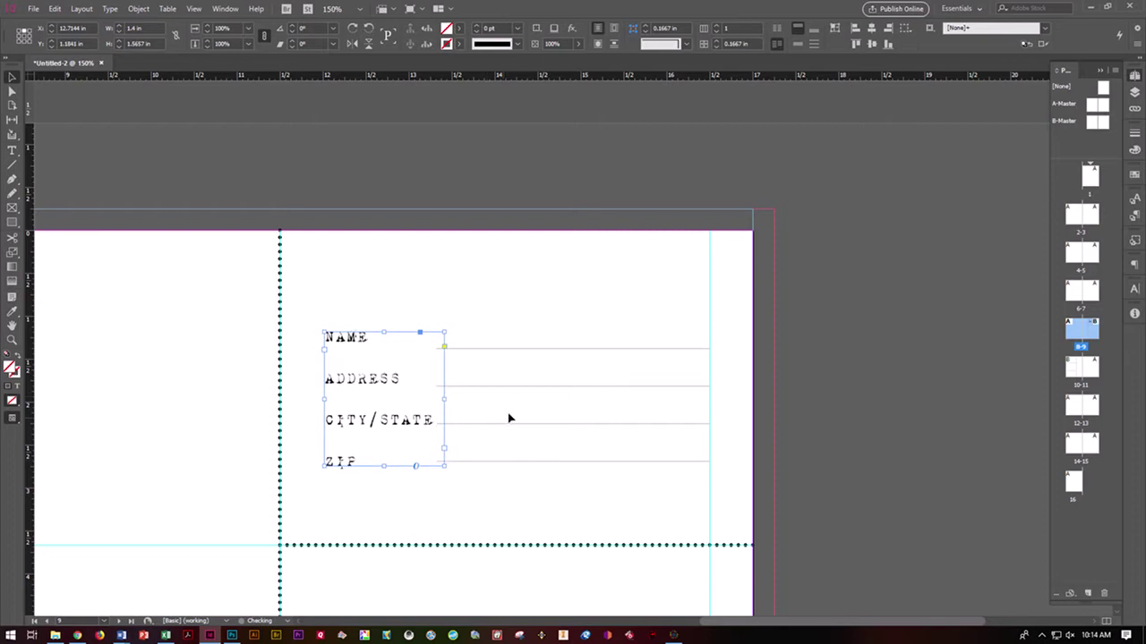
# - Nudge the fill-in line beside ADDRESS slightly up to Y 1.8019 in
pyautogui.click(520, 392)
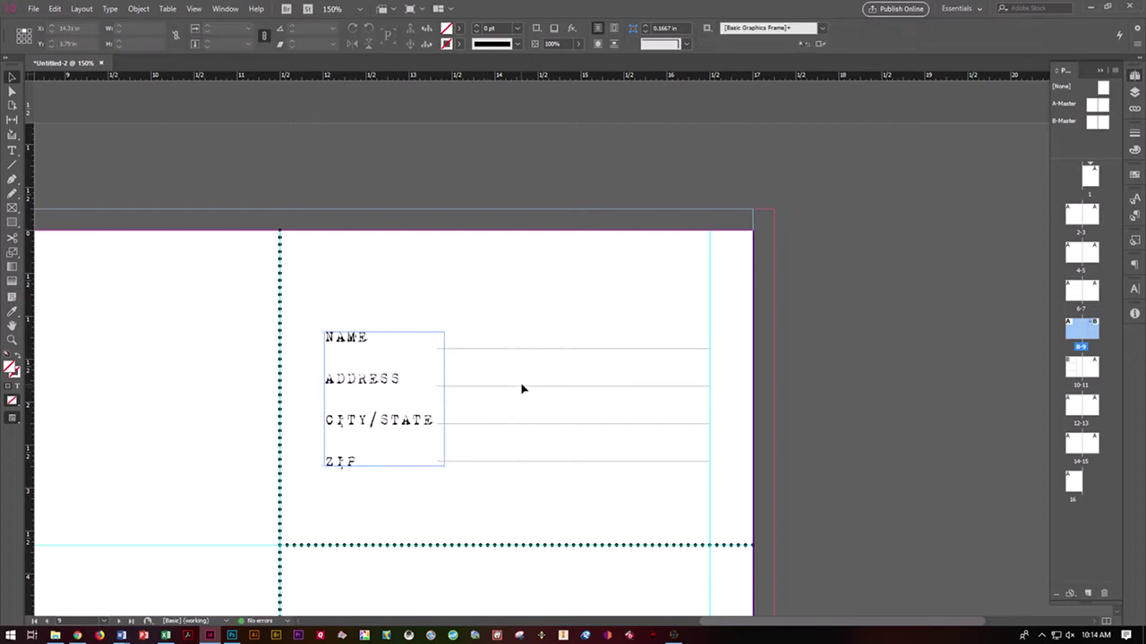
pyautogui.click(532, 386)
pyautogui.press('Up')
pyautogui.press('Up')
pyautogui.press('Up')
pyautogui.press('Up')
pyautogui.press('Up')
pyautogui.press('Up')
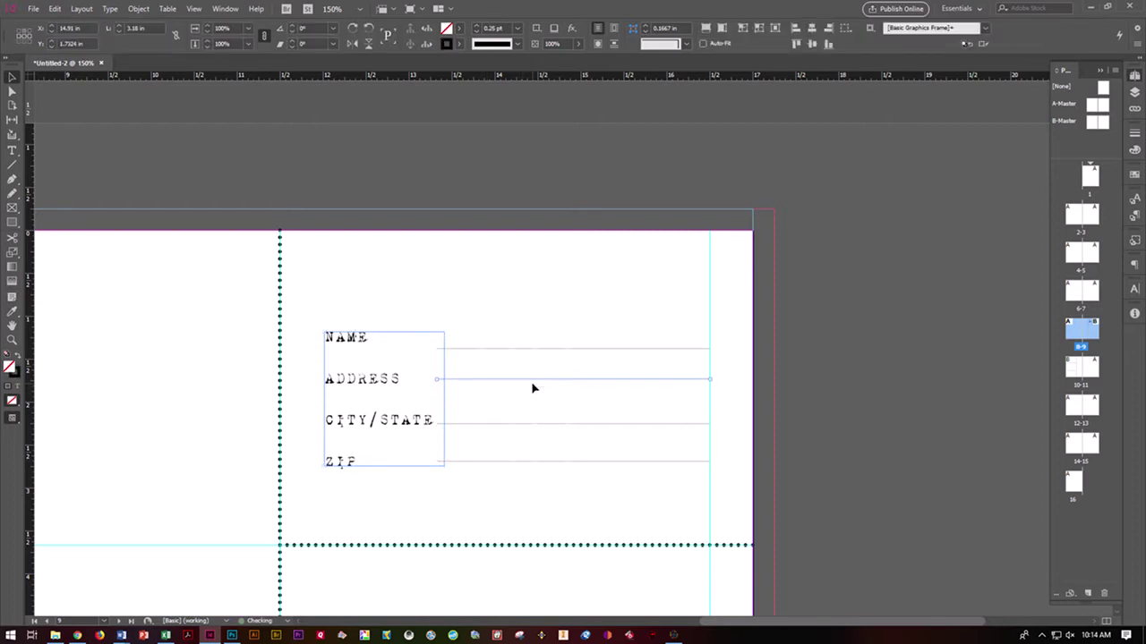
pyautogui.press('Down')
pyautogui.press('Down')
pyautogui.press('Down')
pyautogui.press('Down')
pyautogui.press('Down')
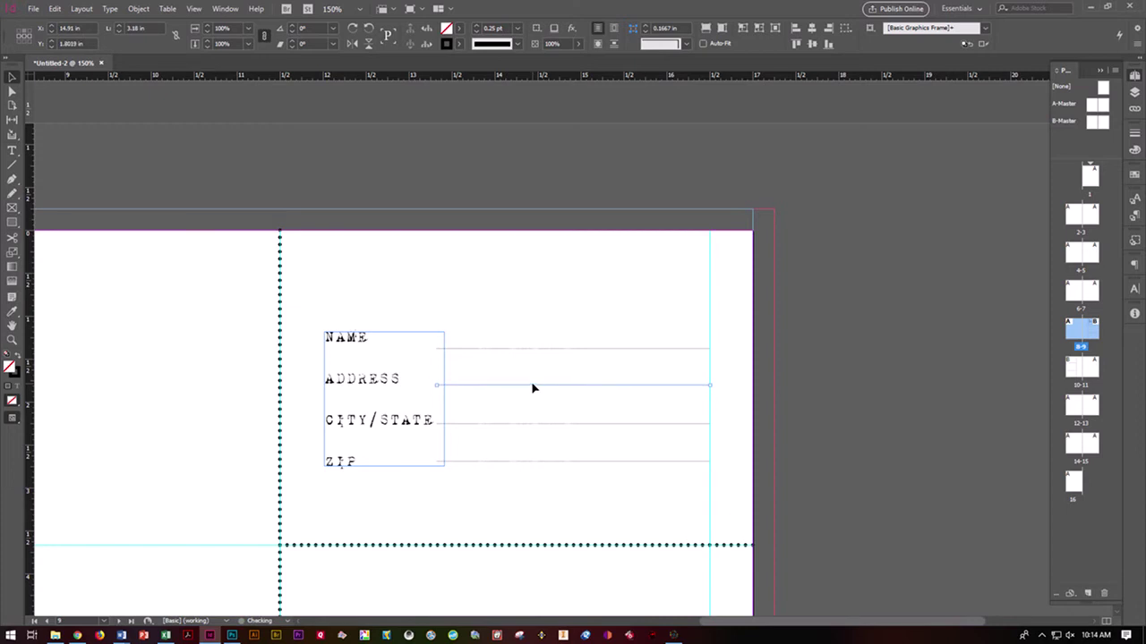
pyautogui.click(754, 481)
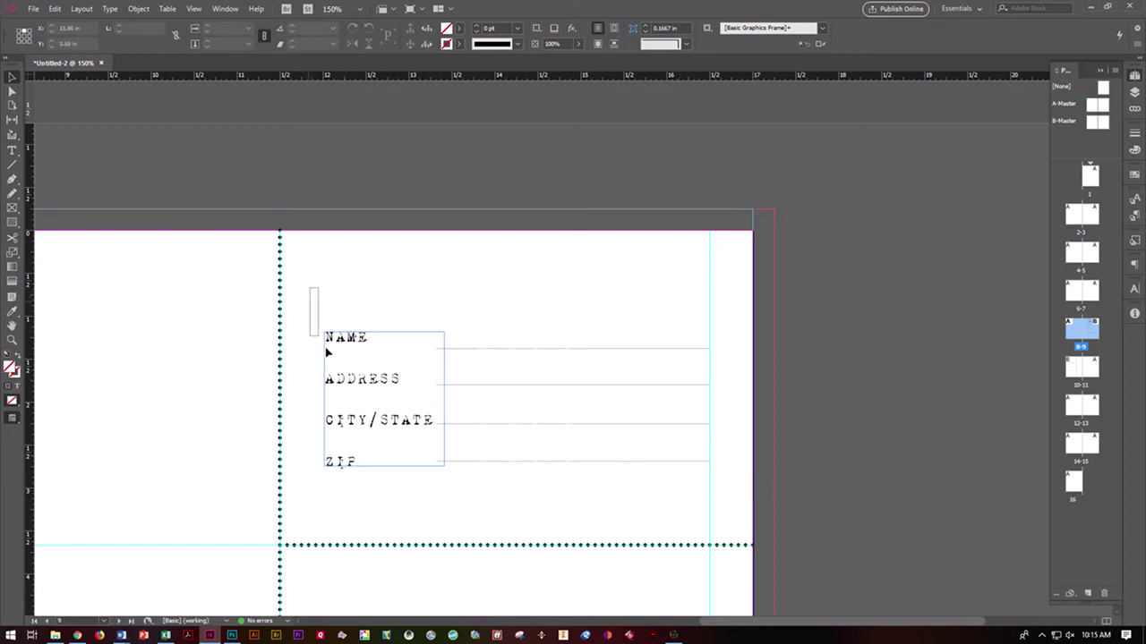
# - Select the address text frame with all four fill-in lines and move them up together to Y 0.823 in
pyautogui.moveTo(309, 287); pyautogui.dragTo(729, 491)
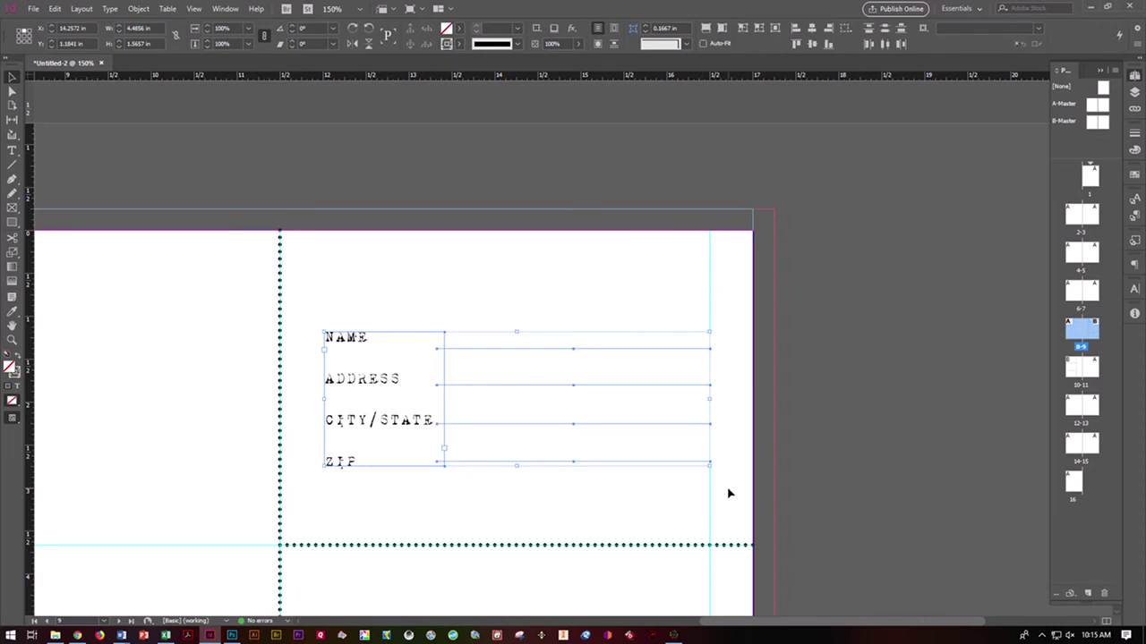
pyautogui.hotkey('shift', 'Up')
pyautogui.hotkey('shift', 'Up')
pyautogui.hotkey('shift', 'Up')
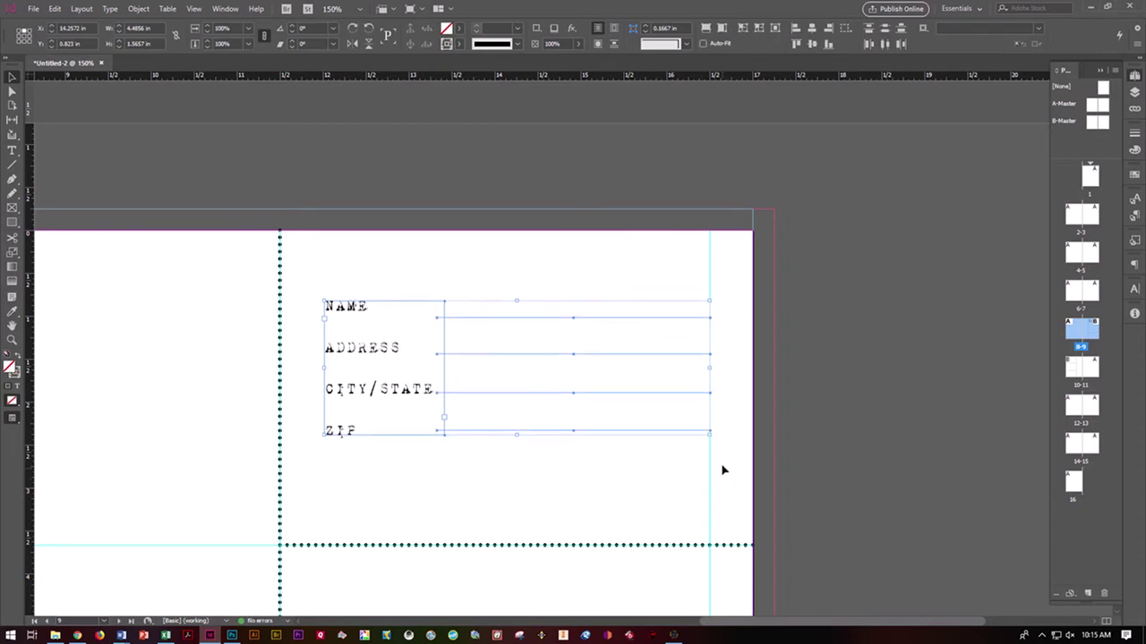
pyautogui.click(716, 466)
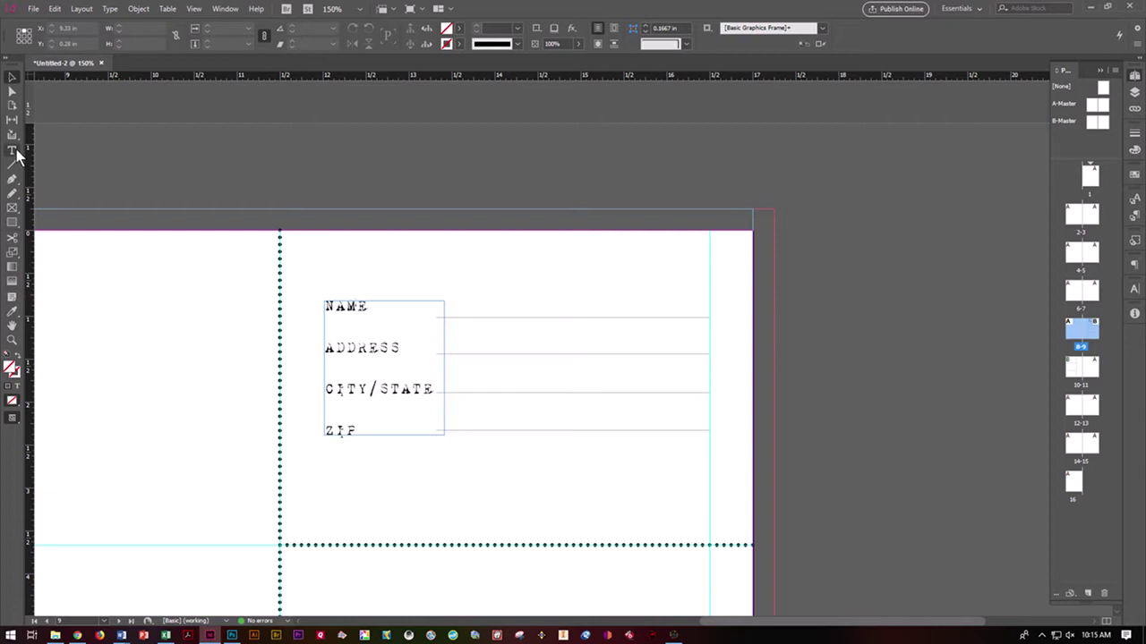
# - Draw a checkbox square about 0.18 in wide below the ZIP line with a black 0.25 pt stroke and preview the card
pyautogui.click(14, 224)
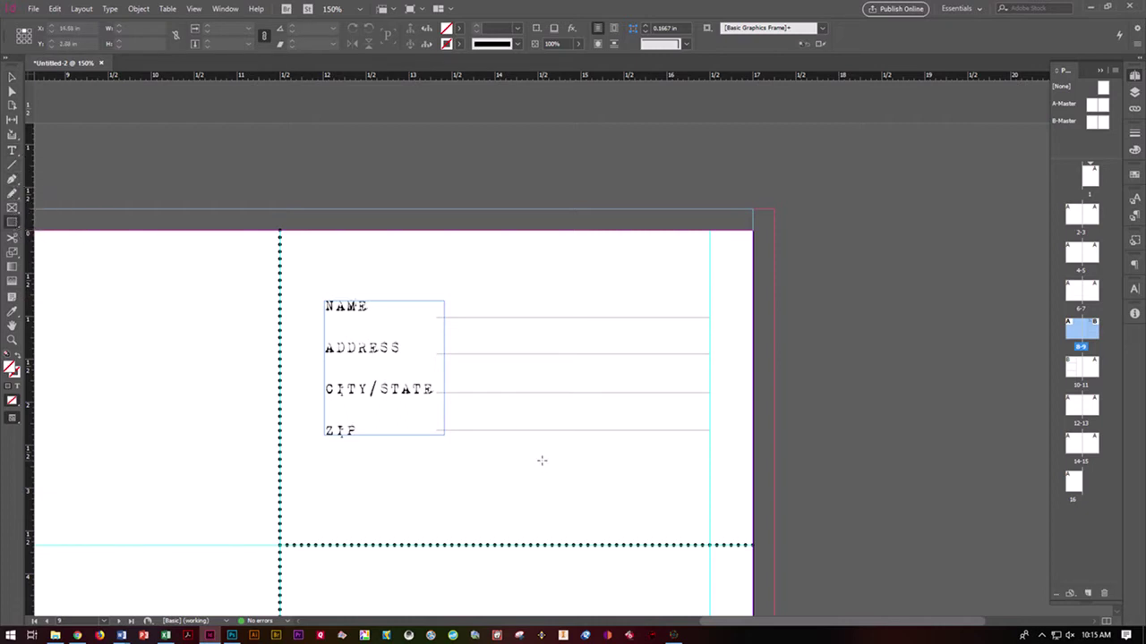
pyautogui.moveTo(553, 455); pyautogui.dragTo(570, 468)
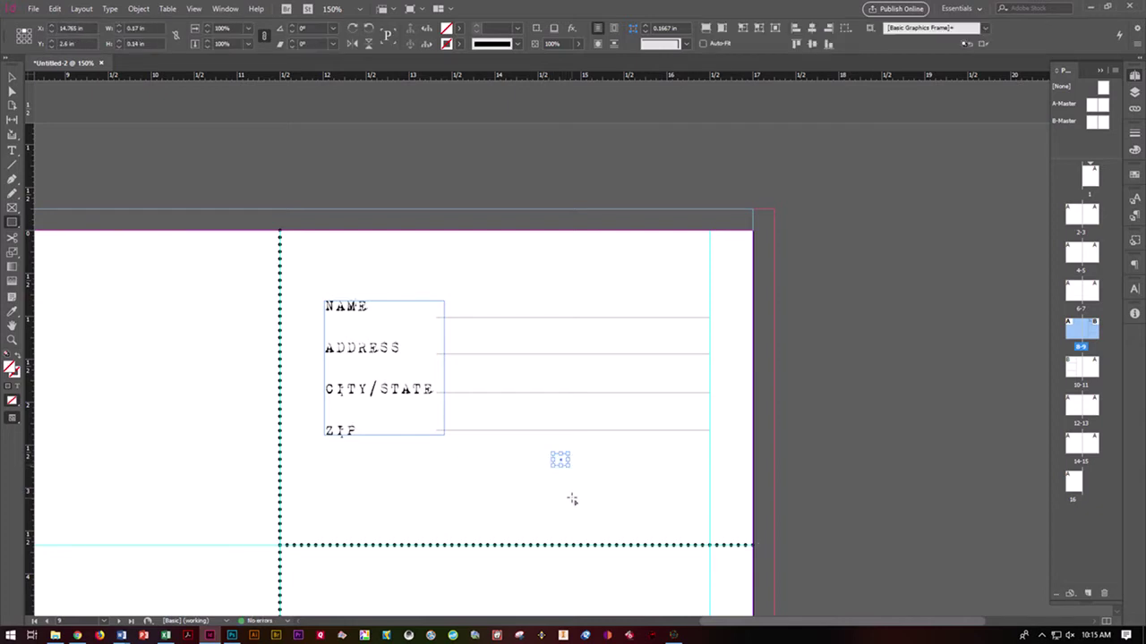
pyautogui.press('Delete')
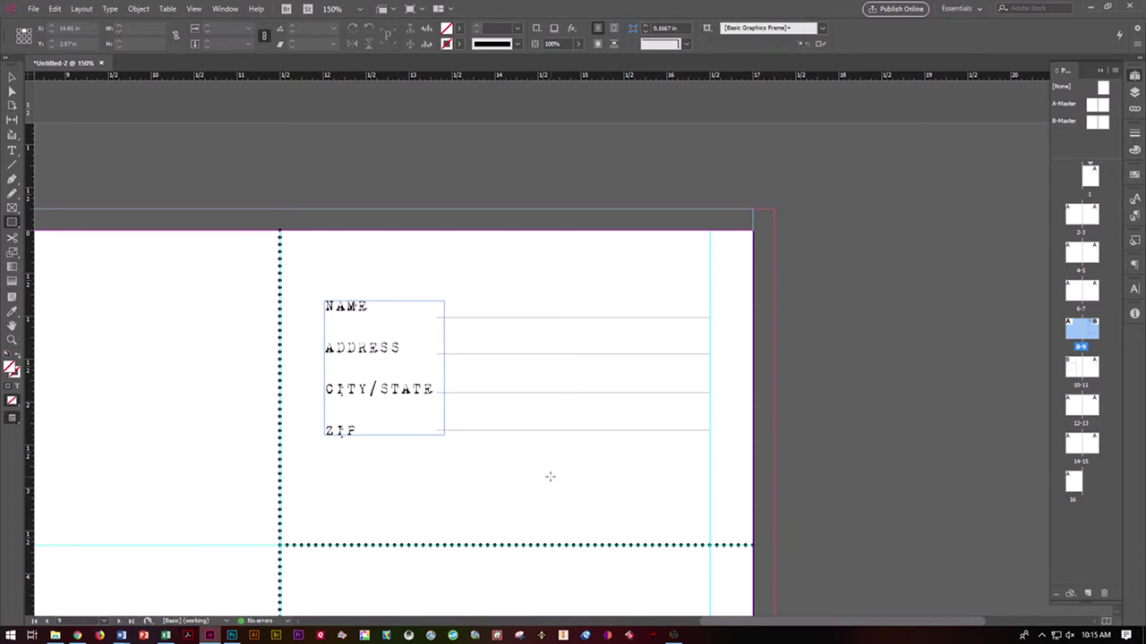
pyautogui.moveTo(530, 455); pyautogui.dragTo(538, 457)
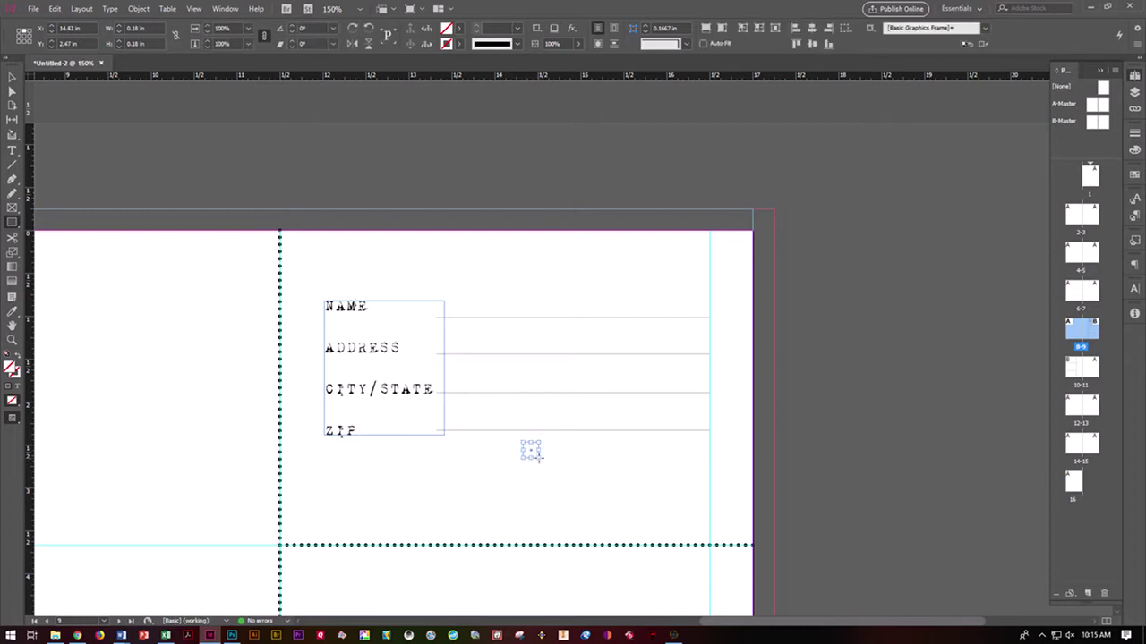
pyautogui.click(460, 44)
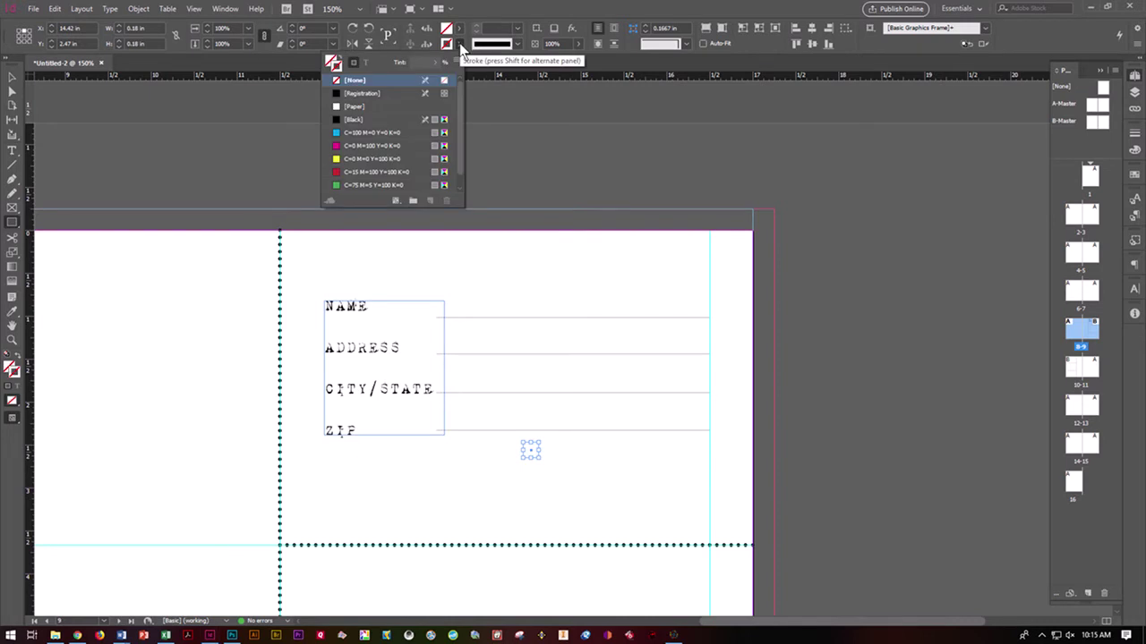
pyautogui.click(356, 119)
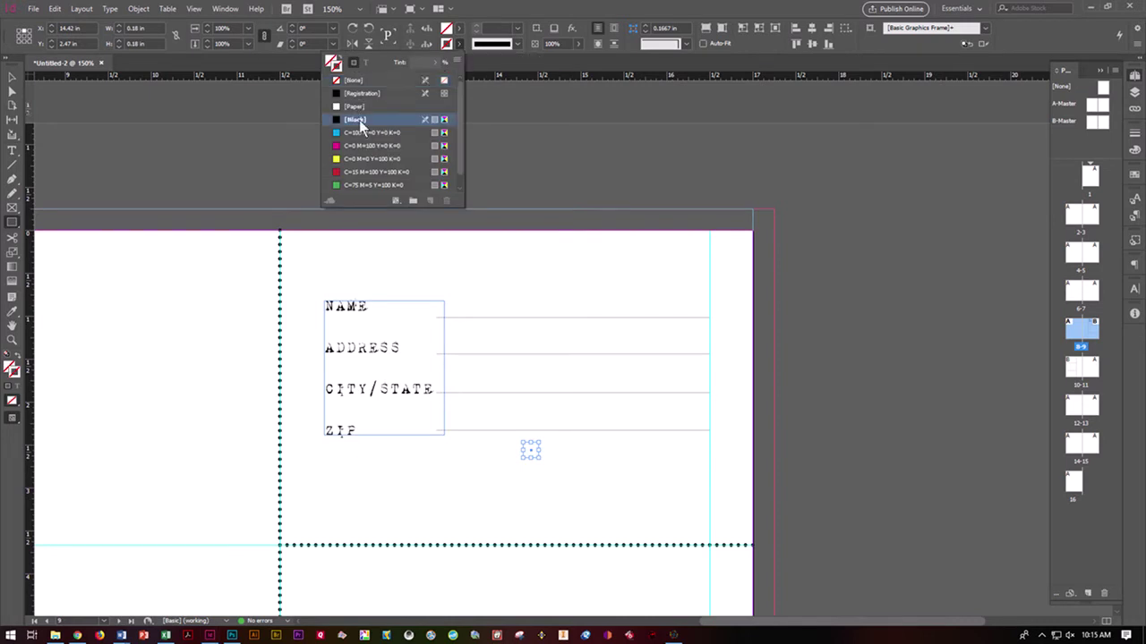
pyautogui.click(517, 31)
pyautogui.click(519, 57)
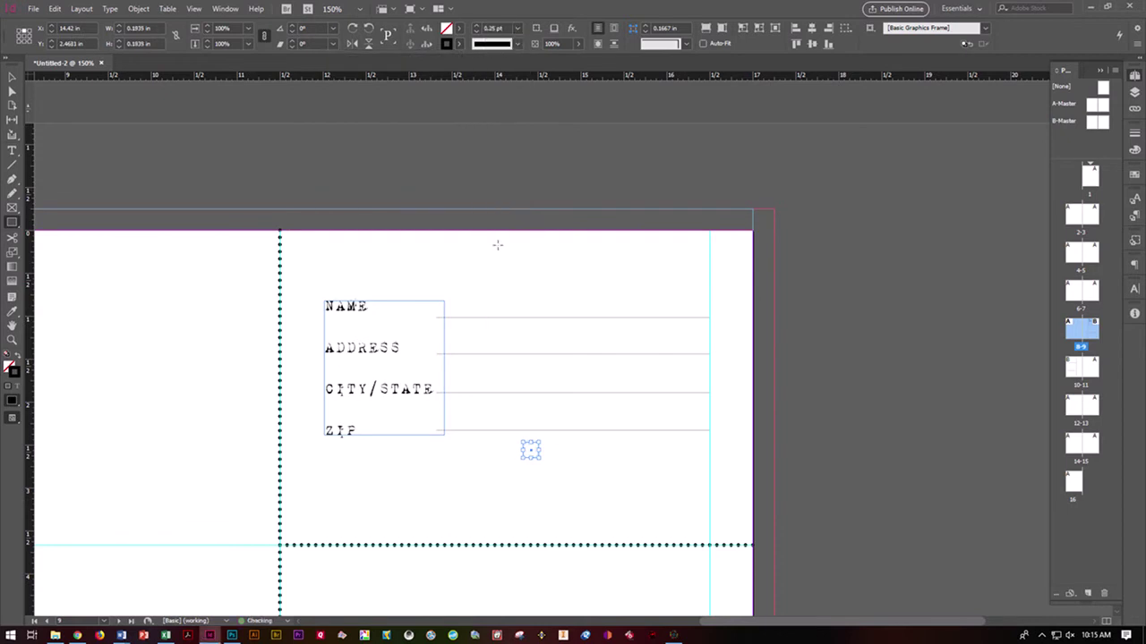
pyautogui.click(13, 78)
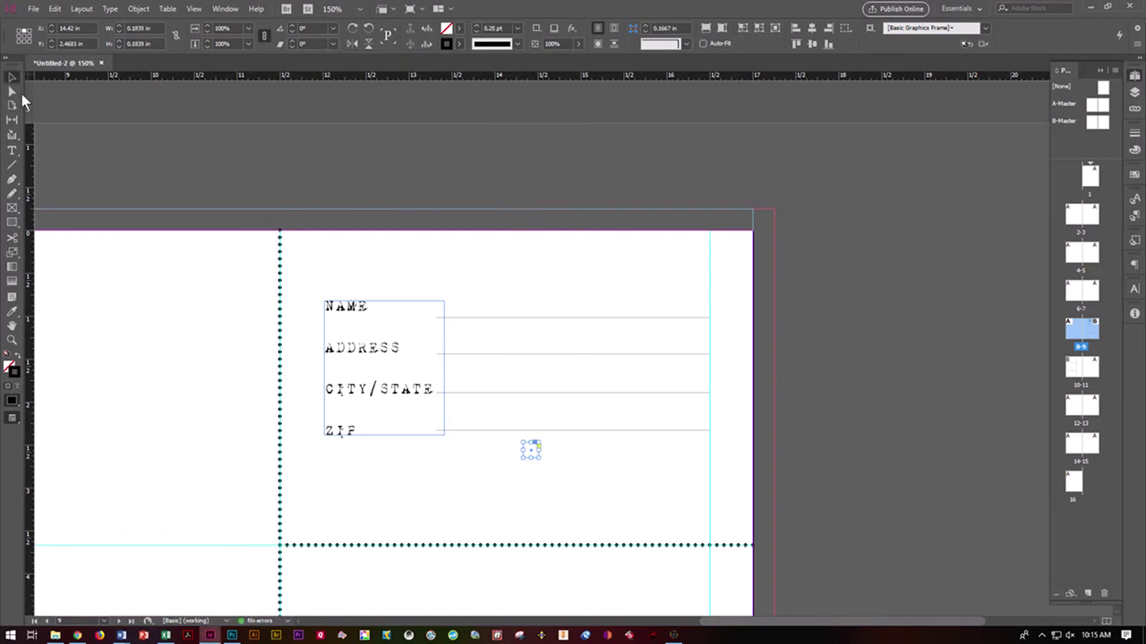
pyautogui.click(824, 415)
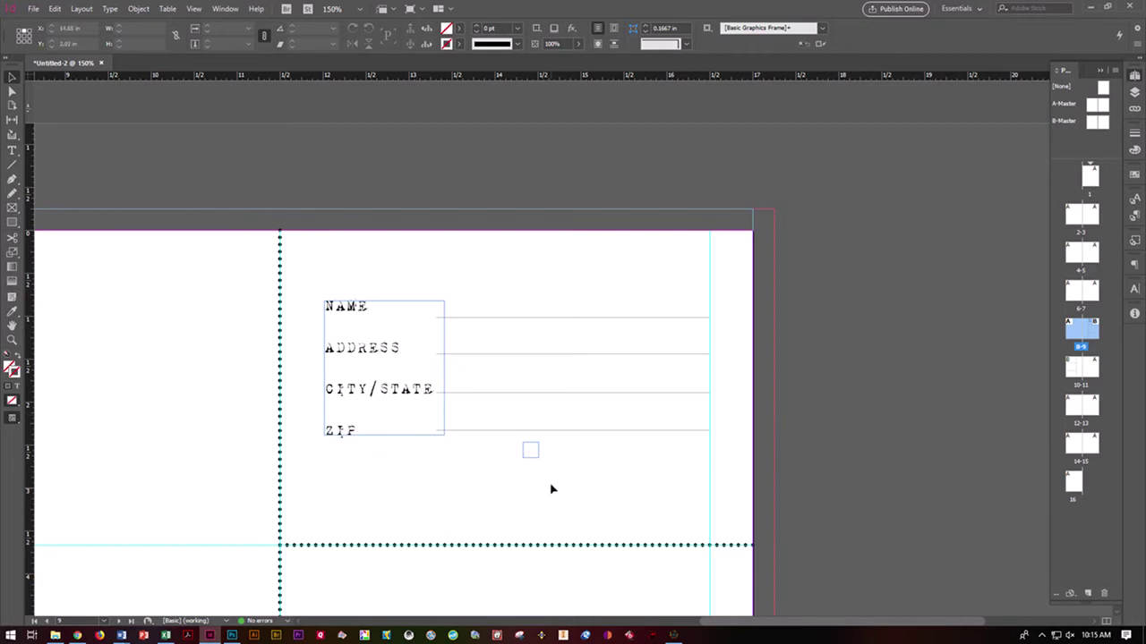
pyautogui.press('w')
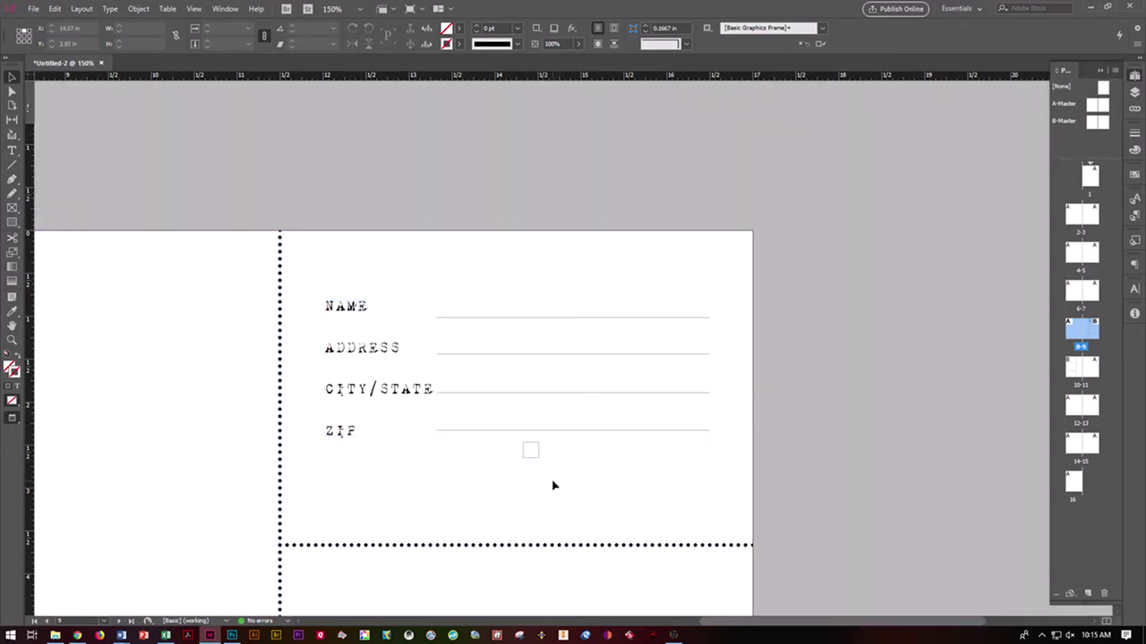
pyautogui.press('w')
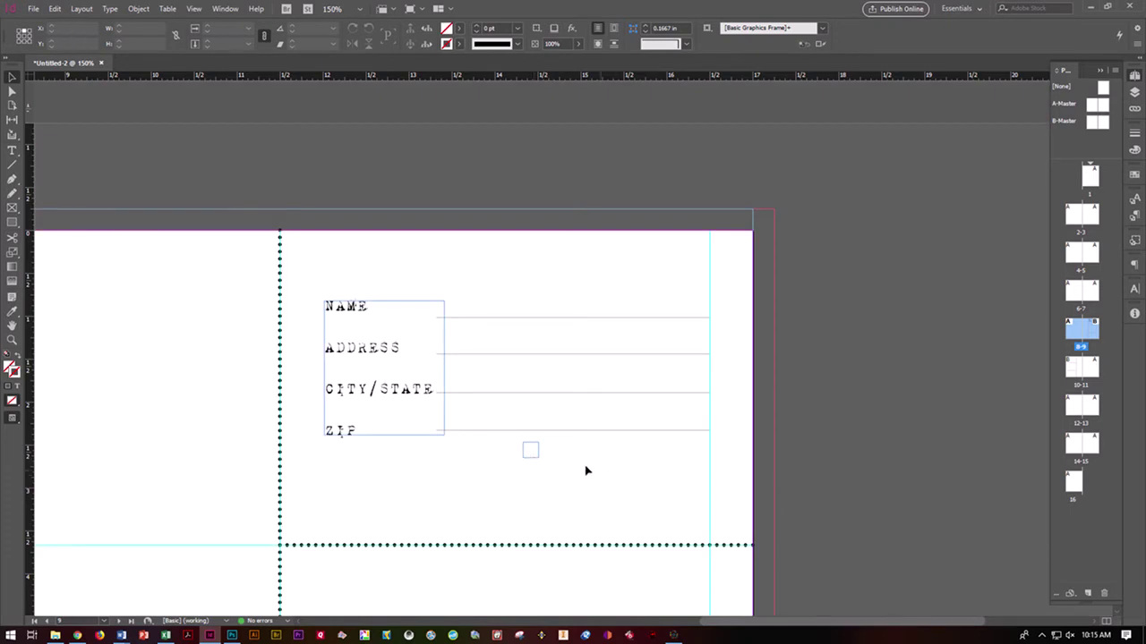
# - Duplicate the checkbox square twice and stack the copies directly below the original
pyautogui.click(531, 457)
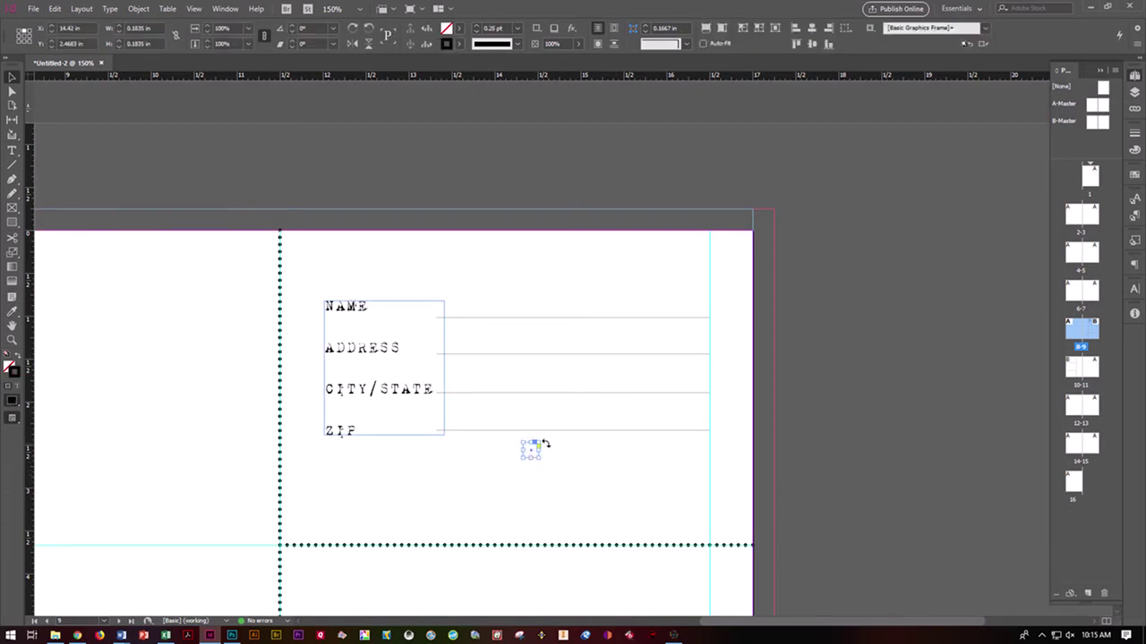
pyautogui.hotkey('ctrl', 'v')
pyautogui.moveTo(578, 377); pyautogui.dragTo(540, 475)
pyautogui.moveTo(535, 477)
pyautogui.mouseDown()
pyautogui.moveTo(543, 501)
pyautogui.moveTo(536, 493)
pyautogui.mouseUp()
pyautogui.click(575, 467)
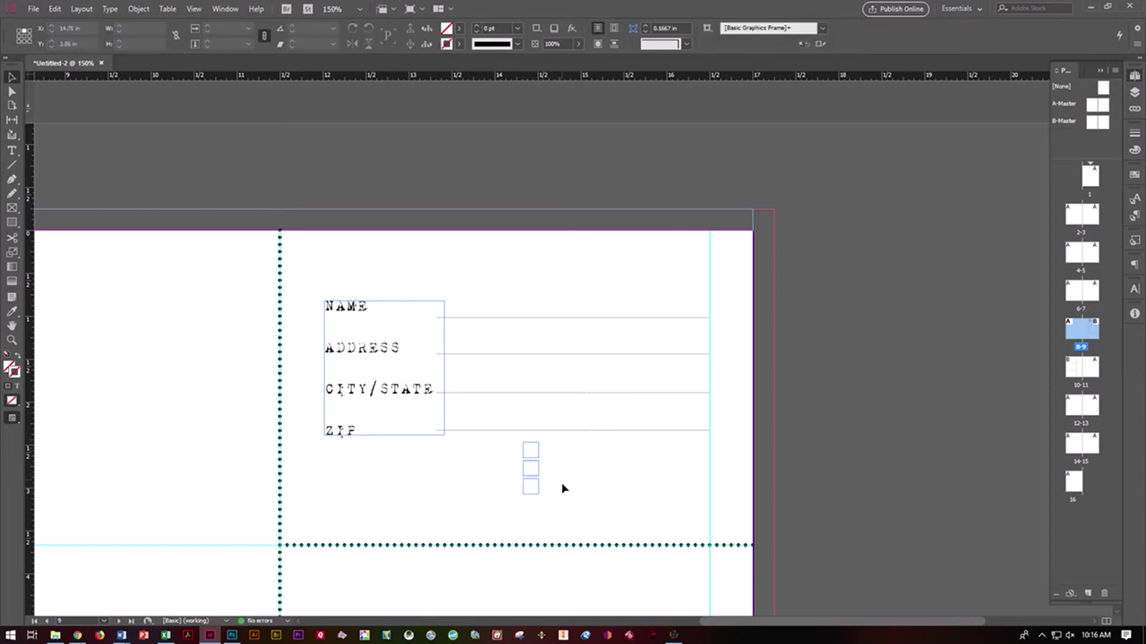
# - Add a text frame about 0.92 × 0.60 in beside the checkboxes listing Cash, Credit Card and Check on separate lines
pyautogui.click(12, 150)
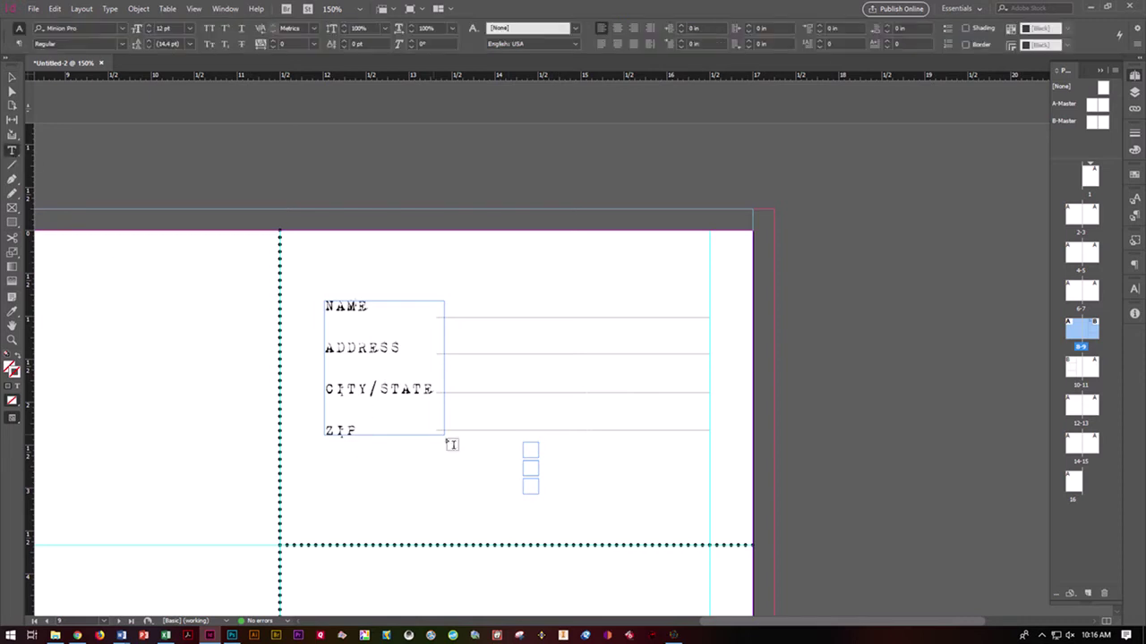
pyautogui.moveTo(545, 443); pyautogui.dragTo(624, 494)
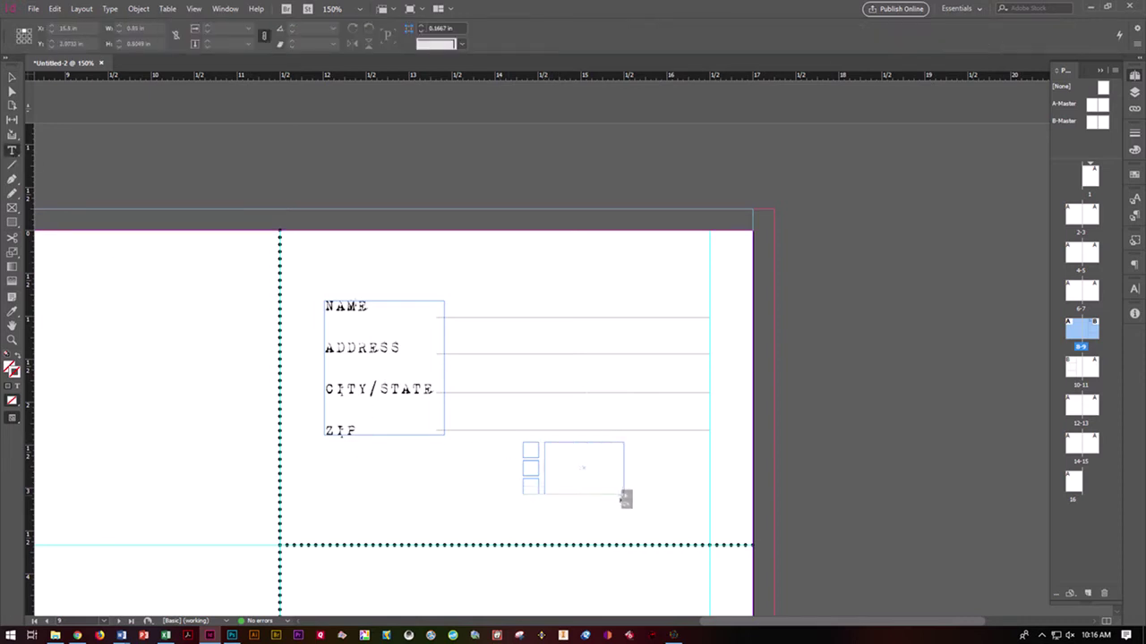
pyautogui.write('Cash')
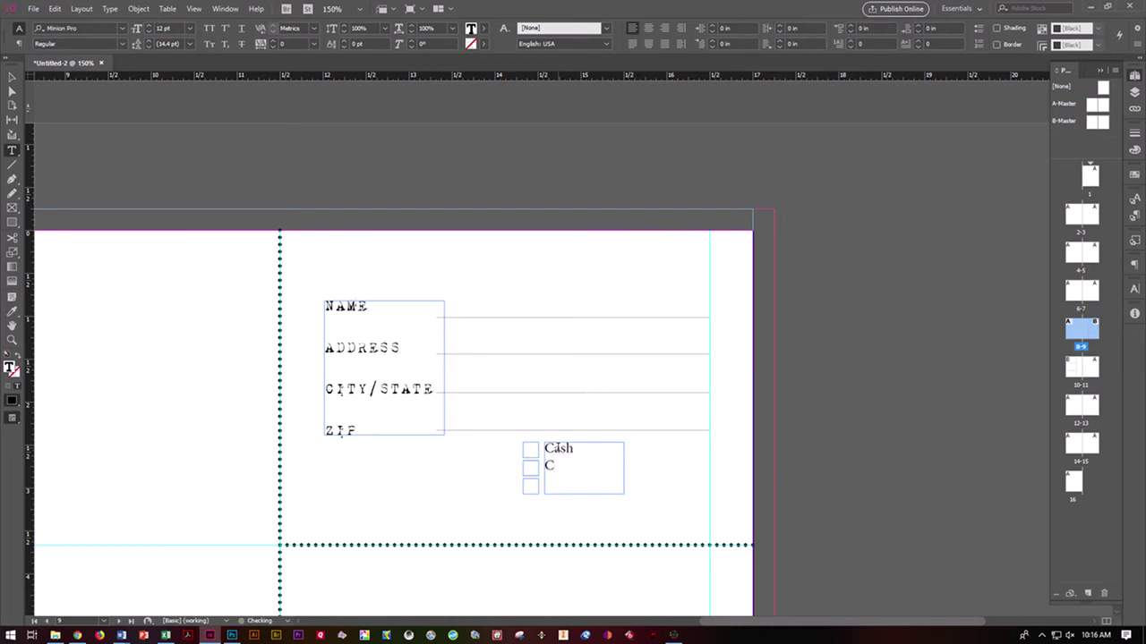
pyautogui.press('Return')
pyautogui.write('Credit Card')
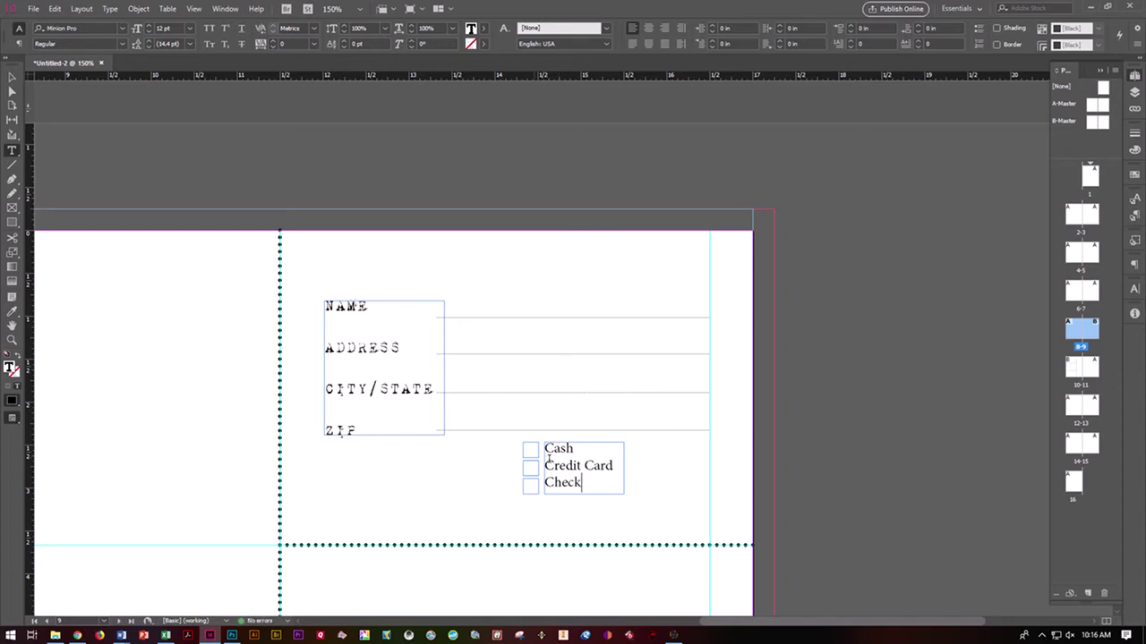
# - Apply the Subscription Card Address character style to the payment labels and enlarge their frame to about 1.59 × 0.95 in
pyautogui.moveTo(583, 482); pyautogui.dragTo(543, 448)
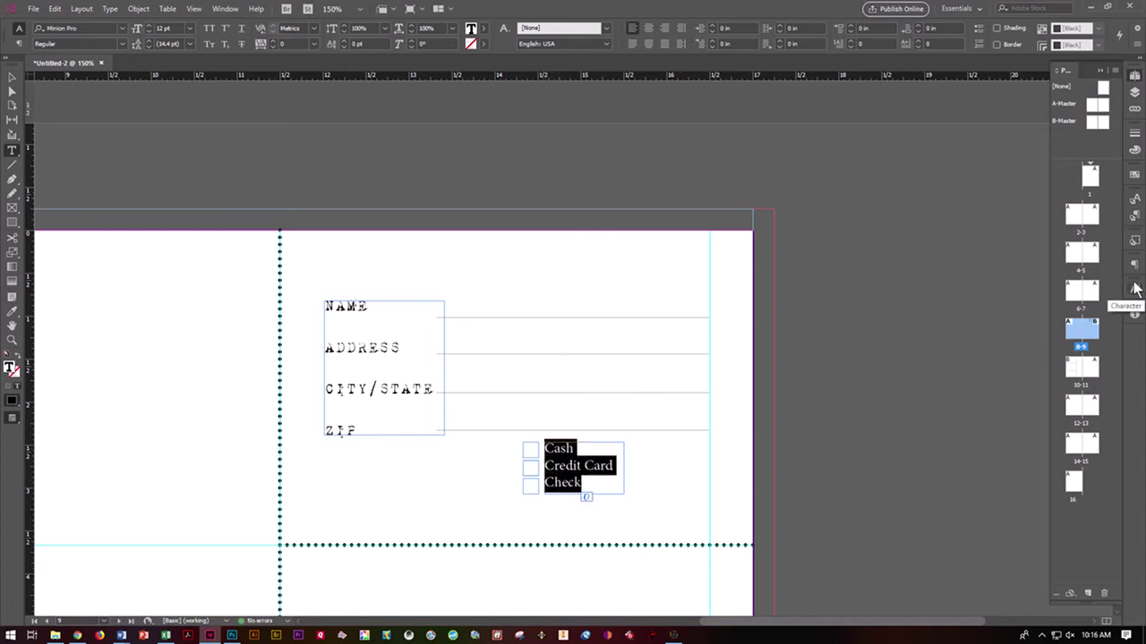
pyautogui.click(1136, 200)
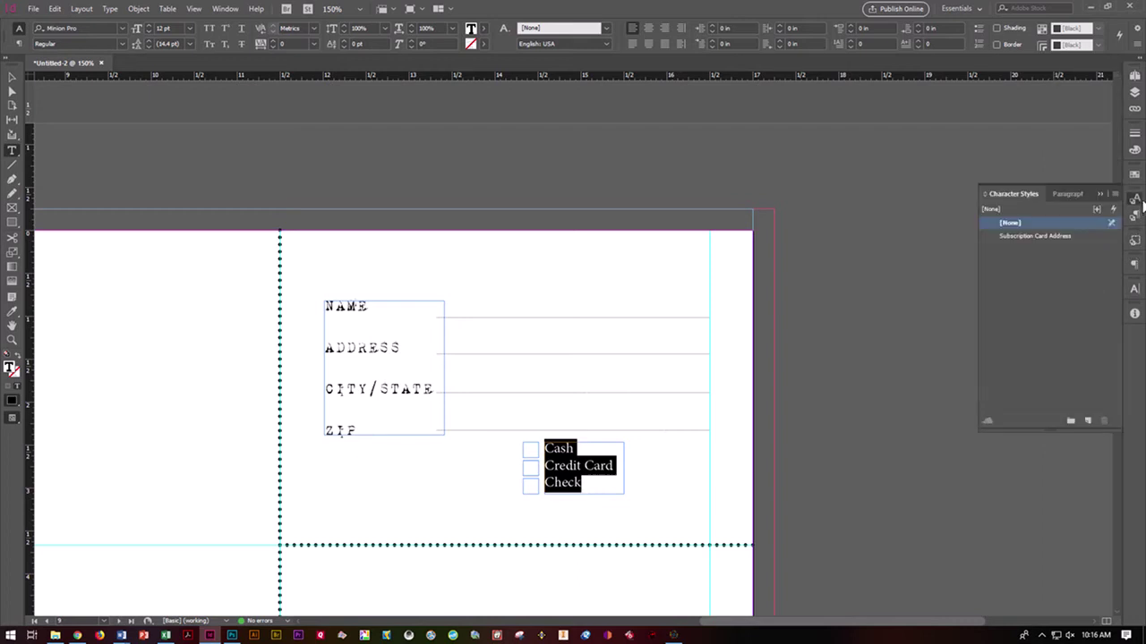
pyautogui.click(1078, 235)
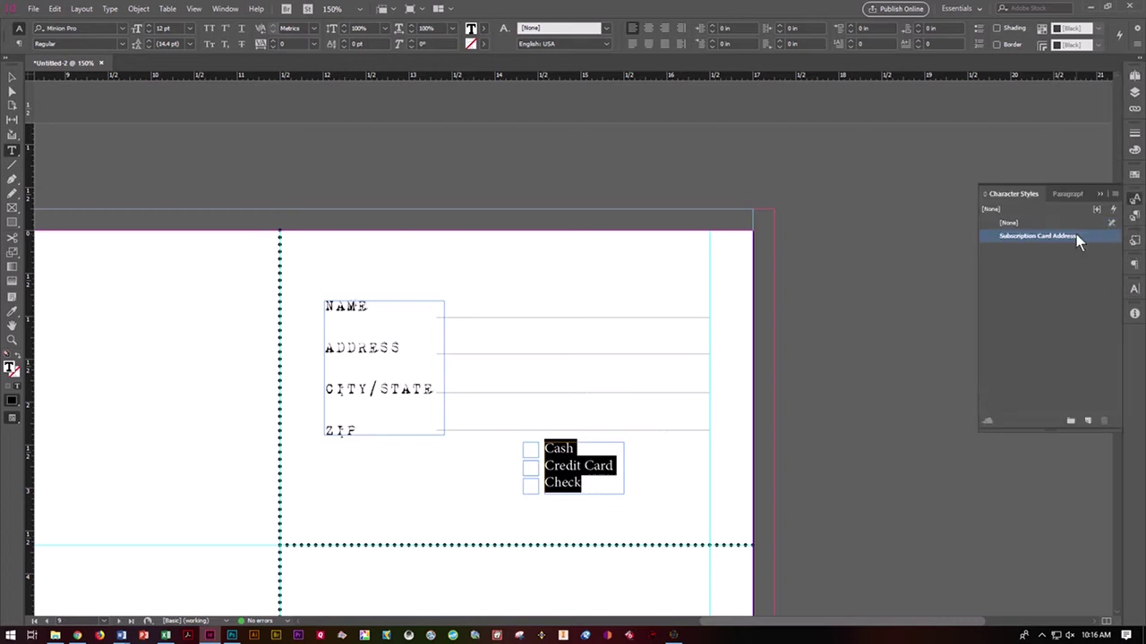
pyautogui.click(13, 79)
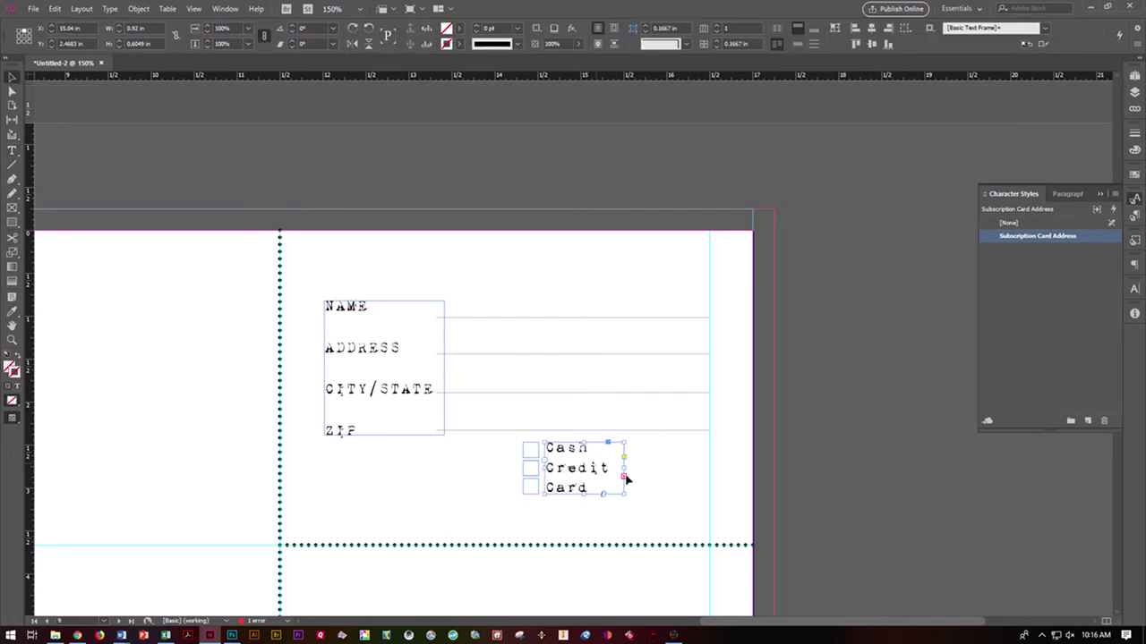
pyautogui.moveTo(621, 493); pyautogui.dragTo(682, 524)
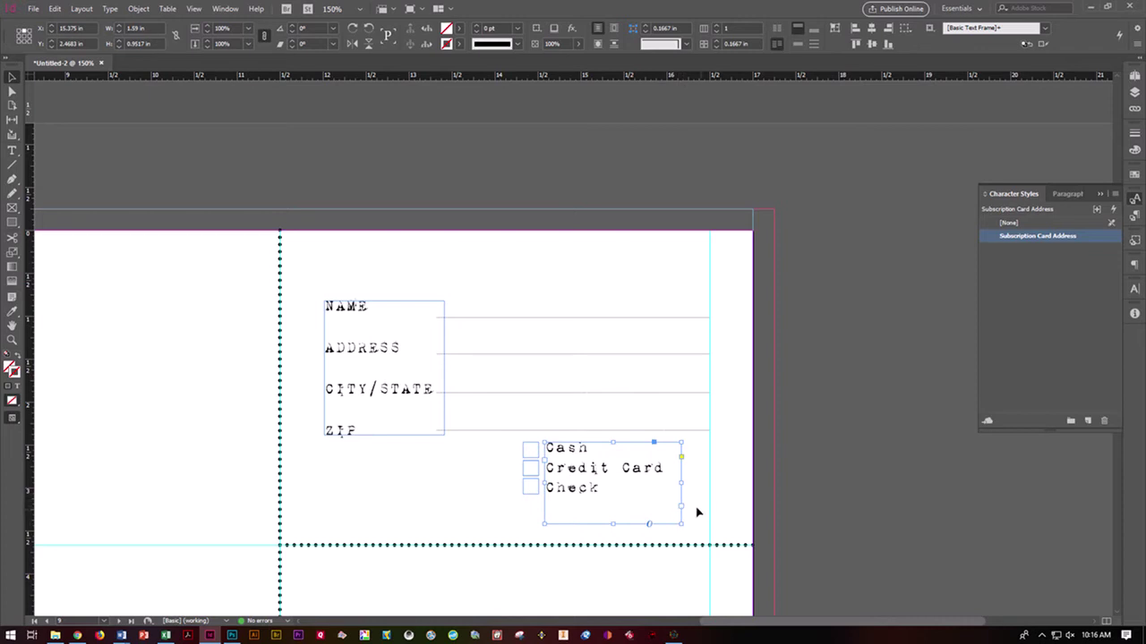
pyautogui.click(700, 504)
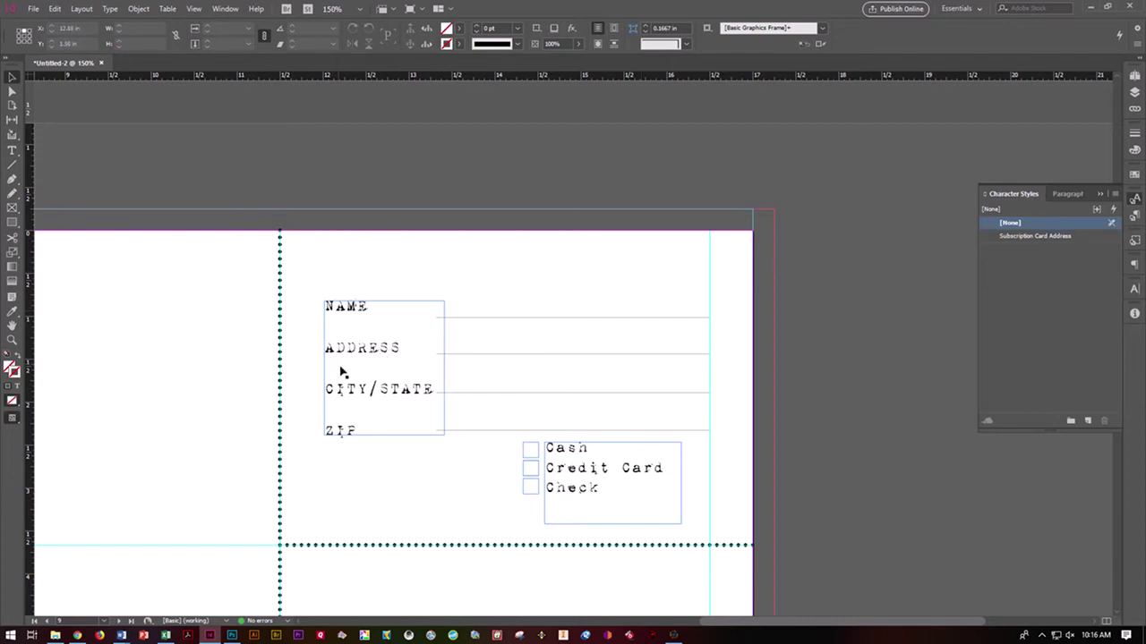
# - Draw an empty banner frame about 5.48 × 0.44 in across the card's top edge and two about 0.78 in wide frames below ZIP
pyautogui.hotkey('ctrl', '-')
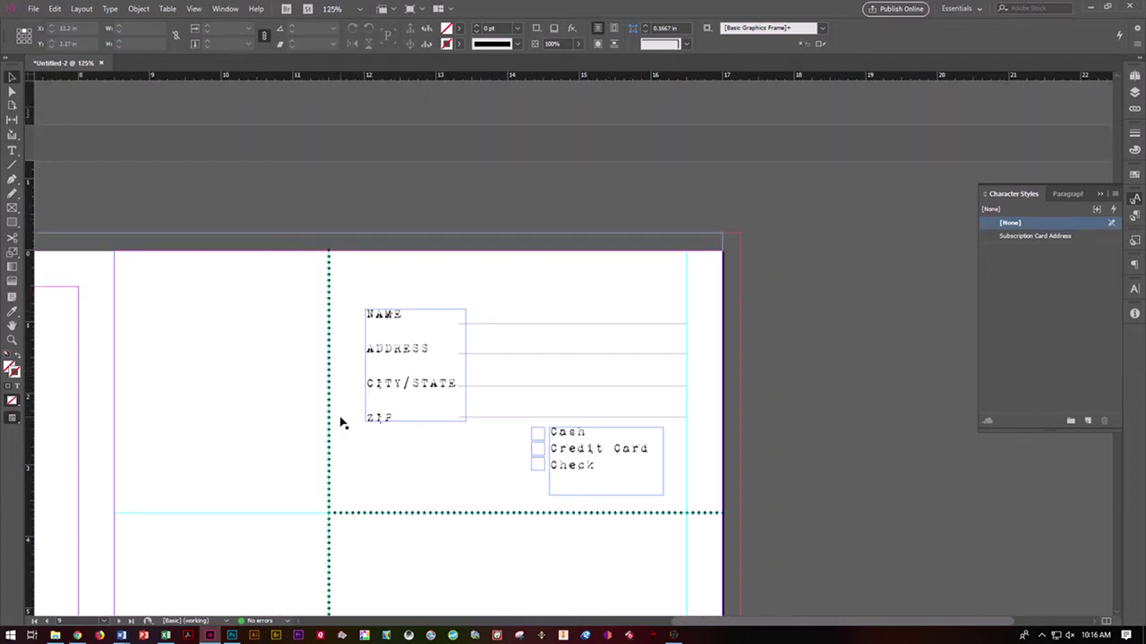
pyautogui.scroll(-3, 777, 370)
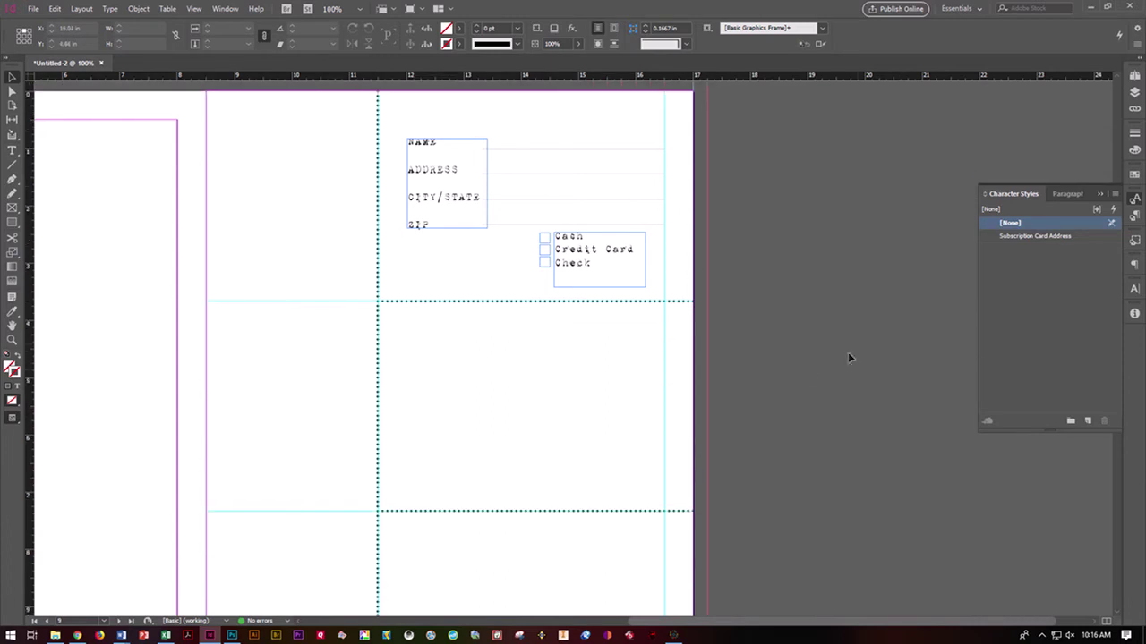
pyautogui.click(1133, 77)
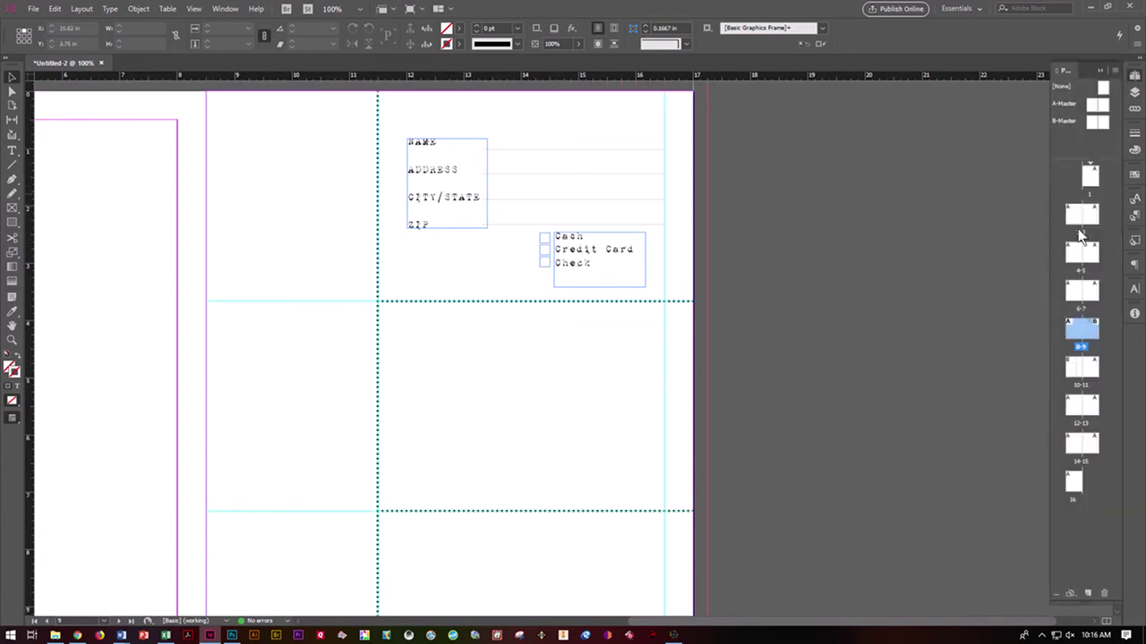
pyautogui.doubleClick(1077, 377)
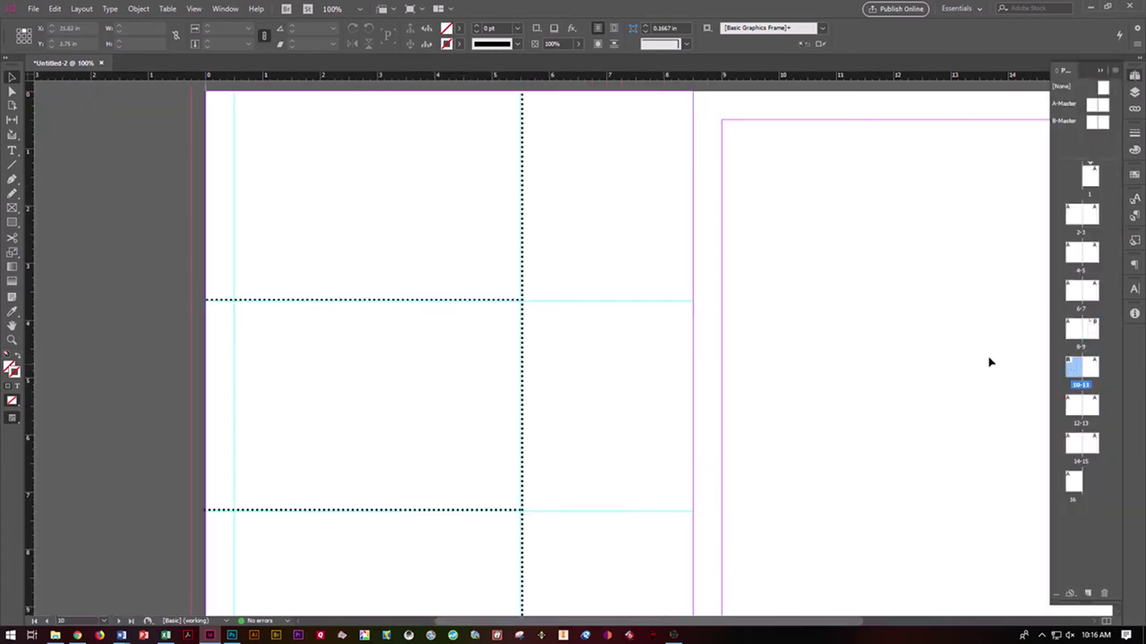
pyautogui.doubleClick(1090, 329)
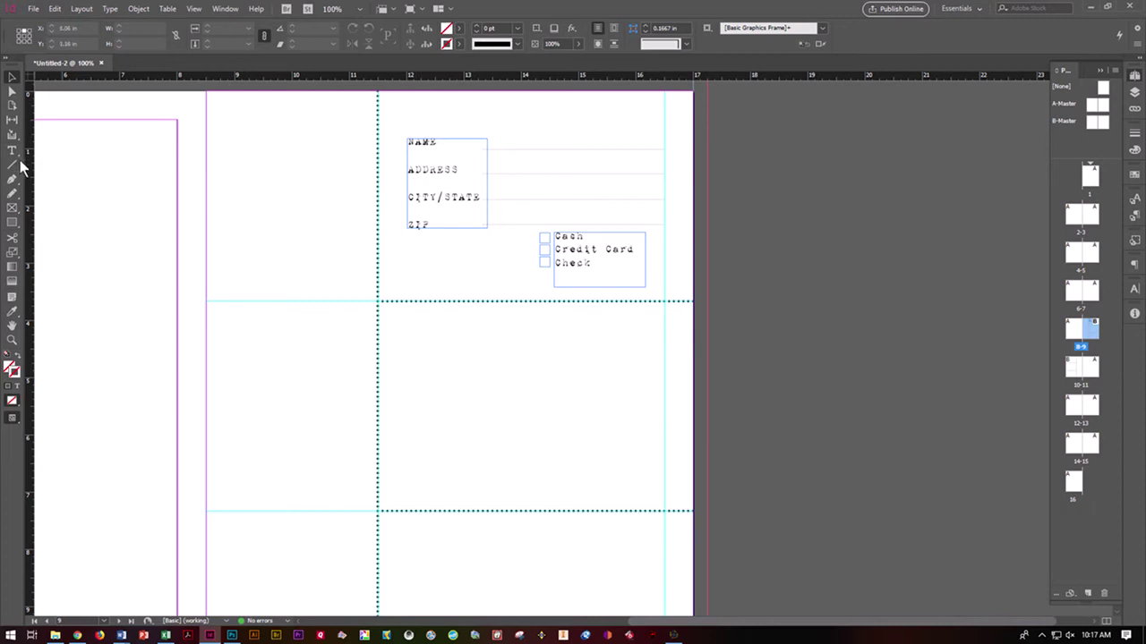
pyautogui.click(11, 207)
pyautogui.moveTo(380, 93); pyautogui.dragTo(694, 117)
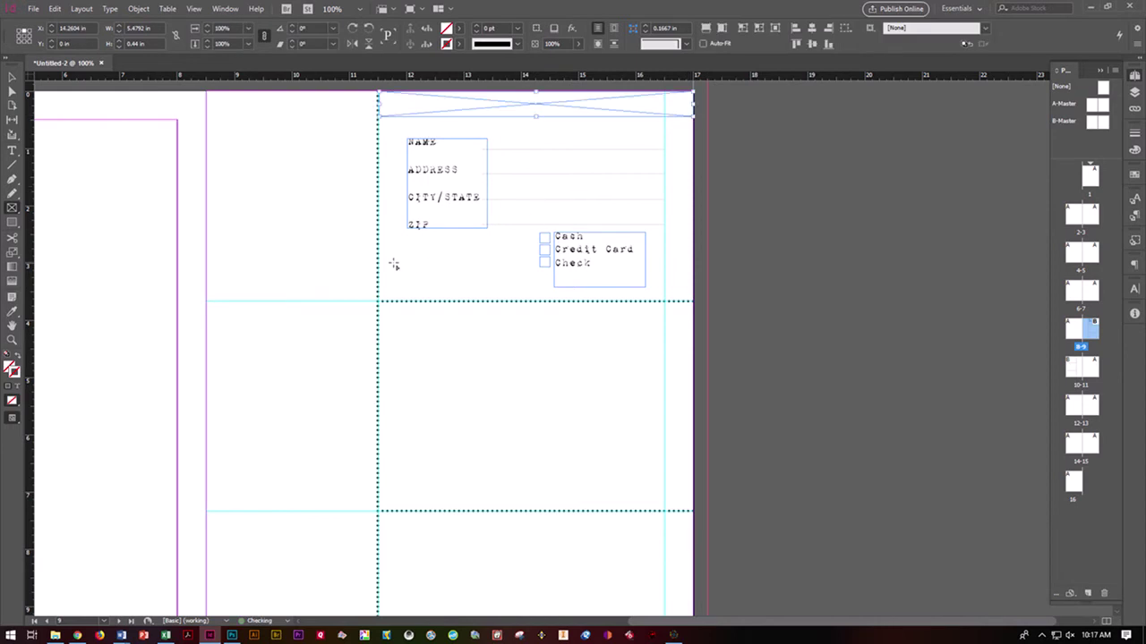
pyautogui.moveTo(396, 237); pyautogui.dragTo(441, 293)
pyautogui.moveTo(449, 237); pyautogui.dragTo(494, 293)
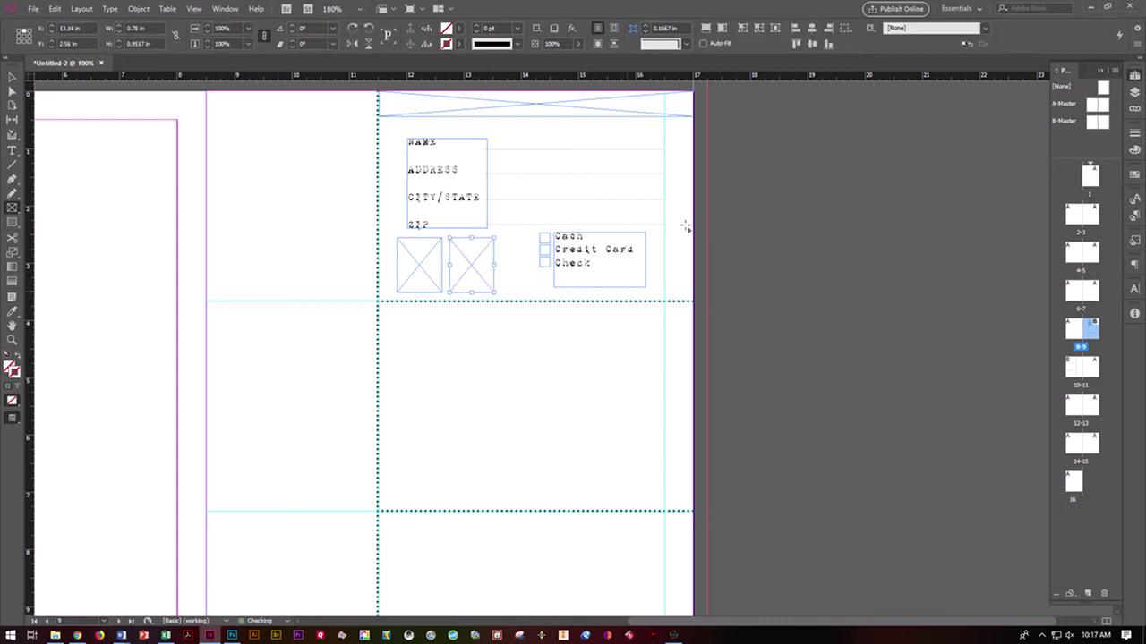
# - Group all the text, lines, checkboxes and placeholder frames of the top subscription card on page 9
pyautogui.click(11, 77)
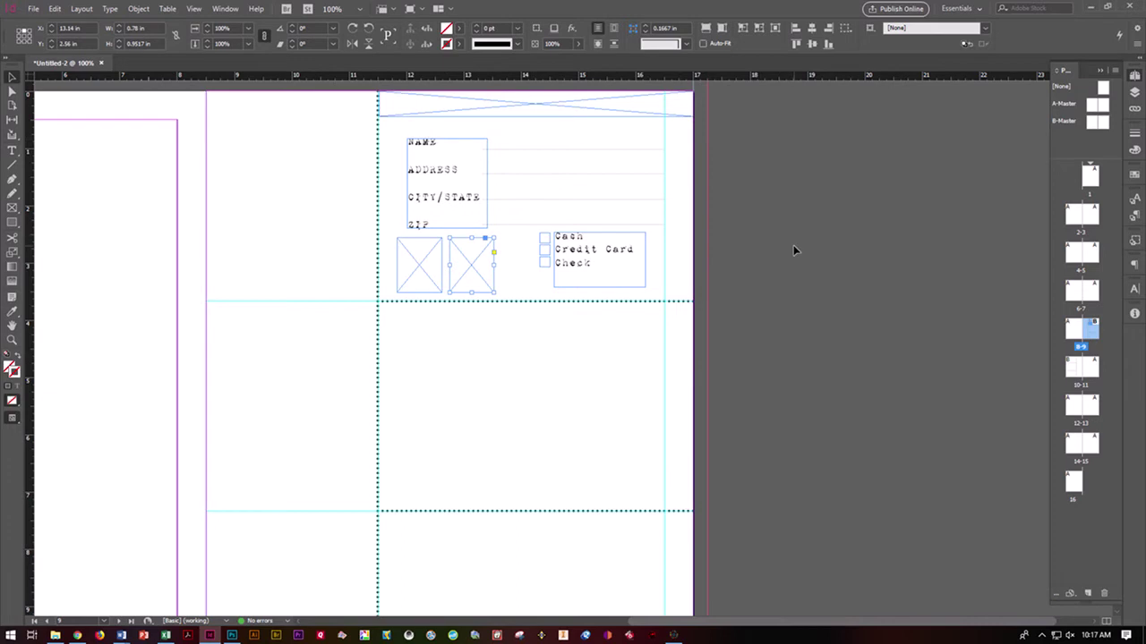
pyautogui.moveTo(769, 280); pyautogui.dragTo(396, 107)
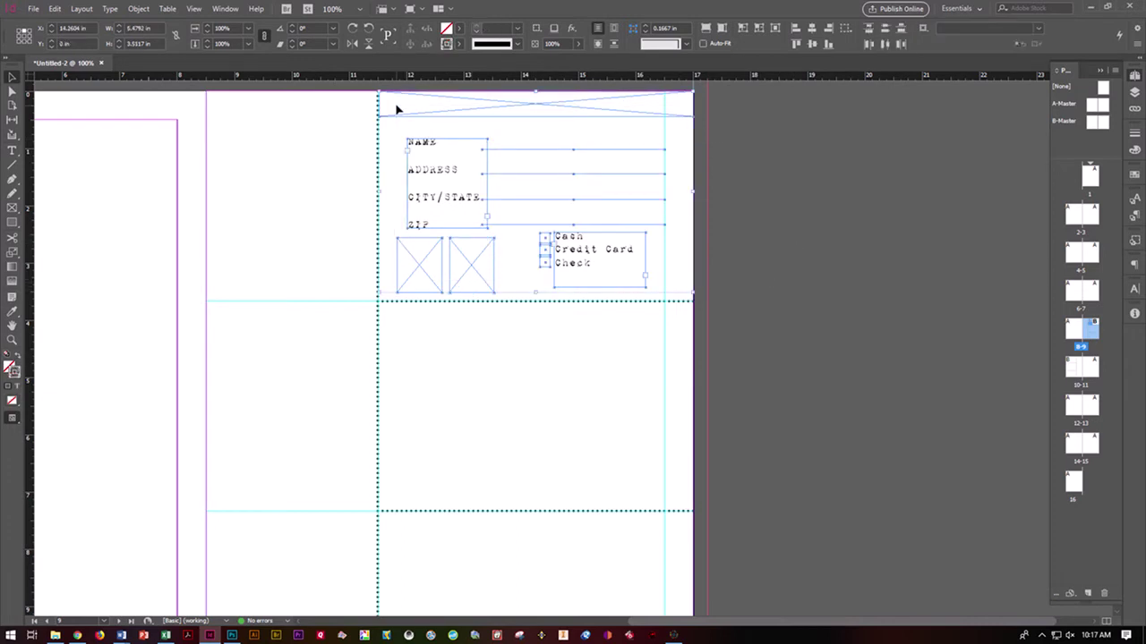
pyautogui.rightClick(396, 107)
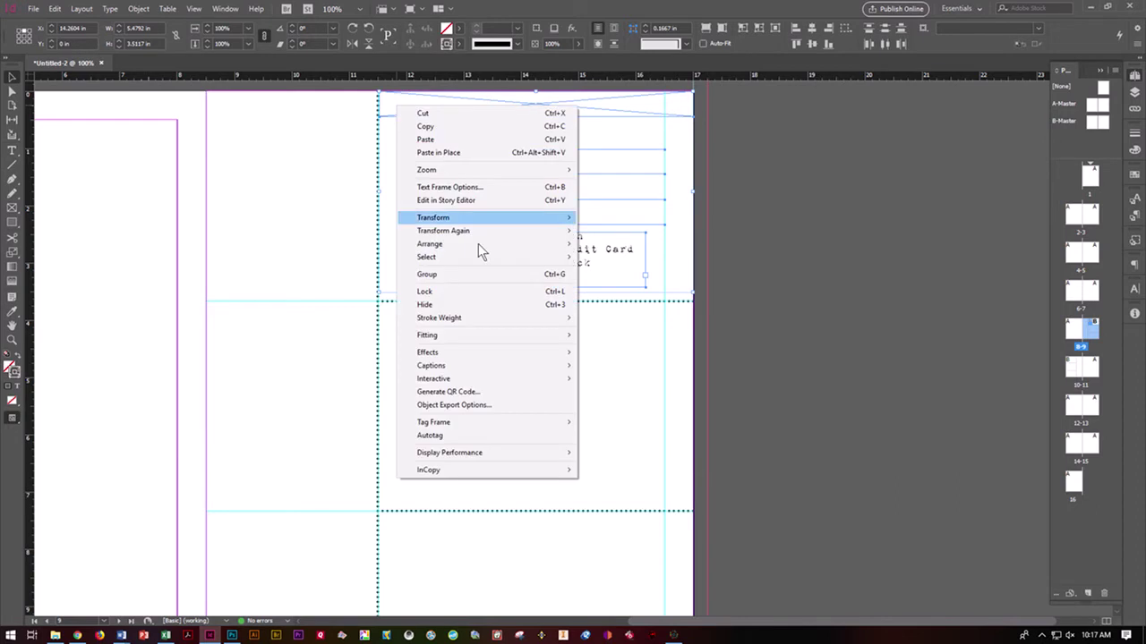
pyautogui.click(504, 274)
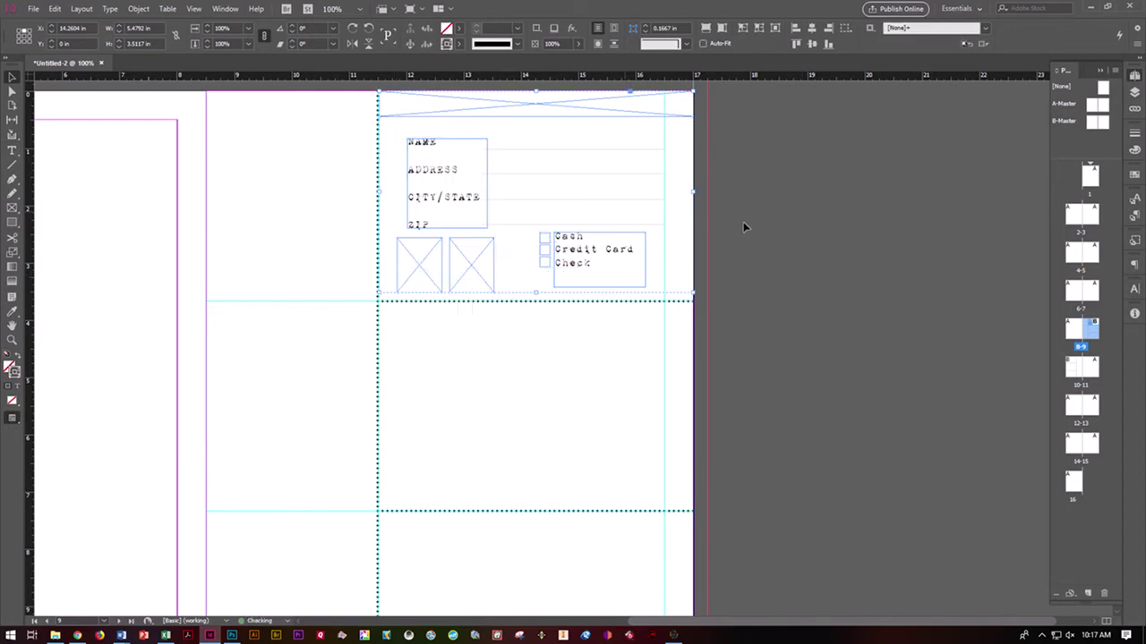
pyautogui.click(704, 218)
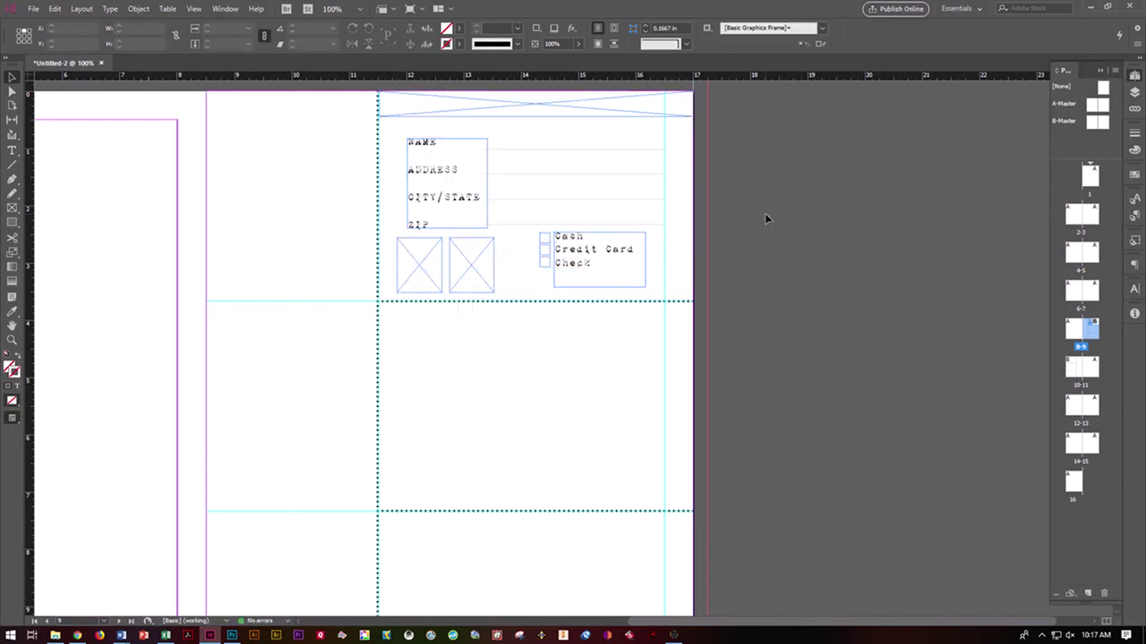
# - Copy the grouped card content and place one copy in each of the two card areas below it
pyautogui.moveTo(418, 201)
pyautogui.mouseDown()
pyautogui.moveTo(568, 209)
pyautogui.moveTo(471, 194)
pyautogui.moveTo(438, 205)
pyautogui.mouseUp()
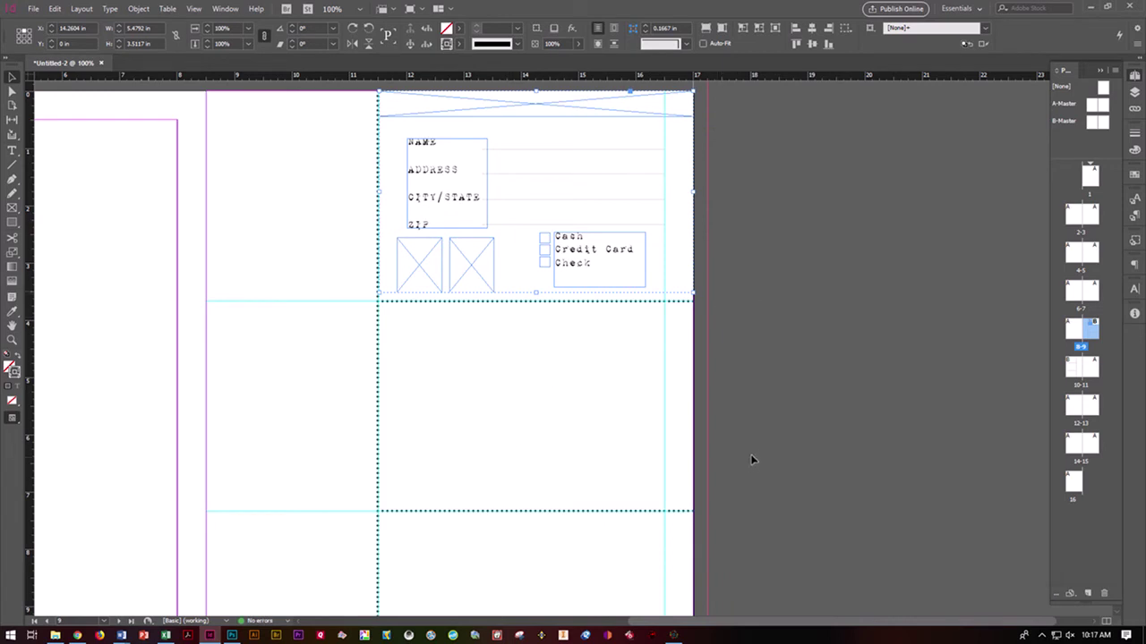
pyautogui.hotkey('ctrl', 'v')
pyautogui.moveTo(489, 342); pyautogui.dragTo(464, 403)
pyautogui.scroll(-3, 698, 367)
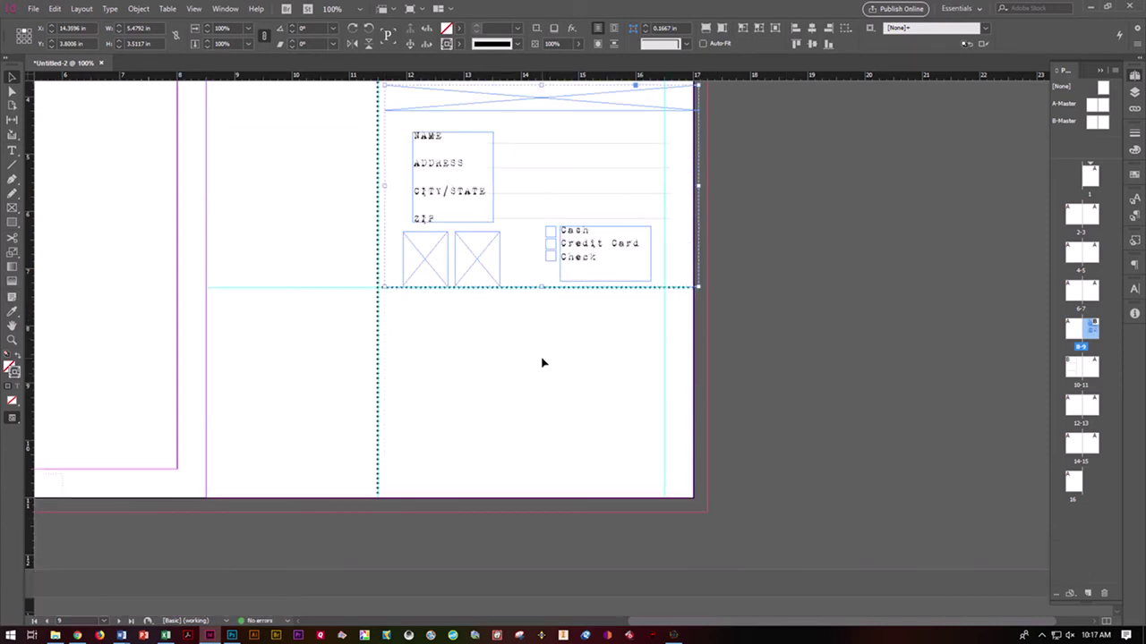
pyautogui.hotkey('ctrl', 'v')
pyautogui.moveTo(509, 319); pyautogui.dragTo(485, 397)
pyautogui.click(668, 266)
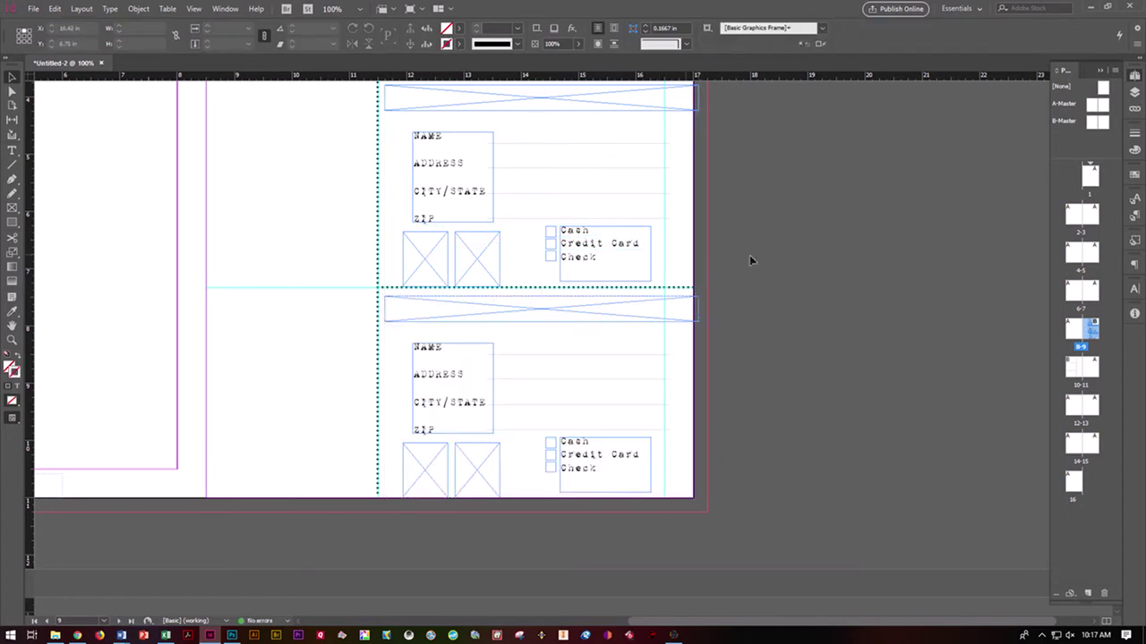
# - Nudge the middle card's group to about X 14.26 in, Y 3.76 in so it fits between the dotted rule and page edge
pyautogui.scroll(3, 761, 269)
pyautogui.click(669, 271)
pyautogui.press('Up')
pyautogui.press('Up')
pyautogui.press('Up')
pyautogui.press('Left')
pyautogui.press('Left')
pyautogui.press('Left')
pyautogui.press('Left')
pyautogui.press('Left')
pyautogui.press('Left')
pyautogui.press('Left')
pyautogui.press('Left')
pyautogui.press('Left')
pyautogui.press('Left')
pyautogui.press('Left')
pyautogui.press('Left')
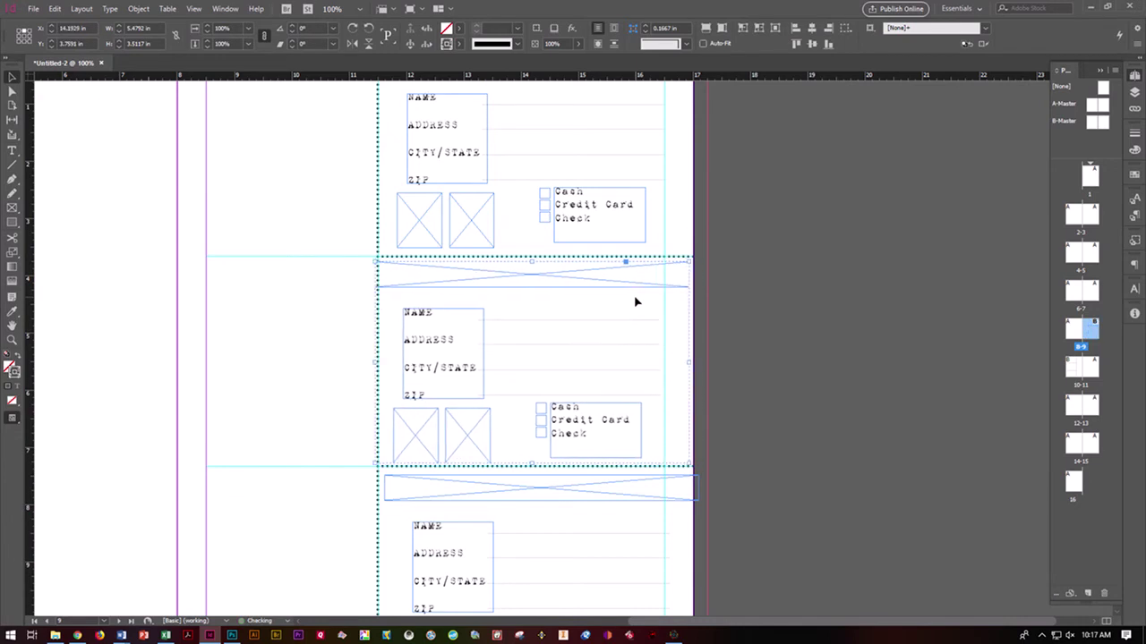
pyautogui.press('Right')
pyautogui.press('Right')
pyautogui.press('Right')
pyautogui.press('Right')
pyautogui.press('Right')
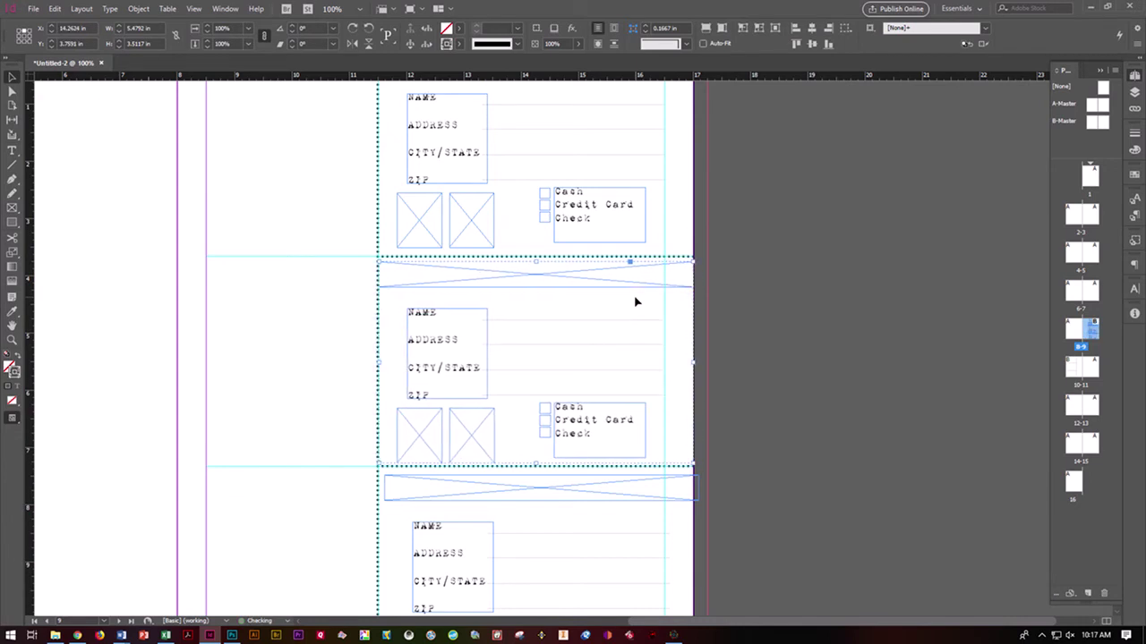
pyautogui.click(783, 373)
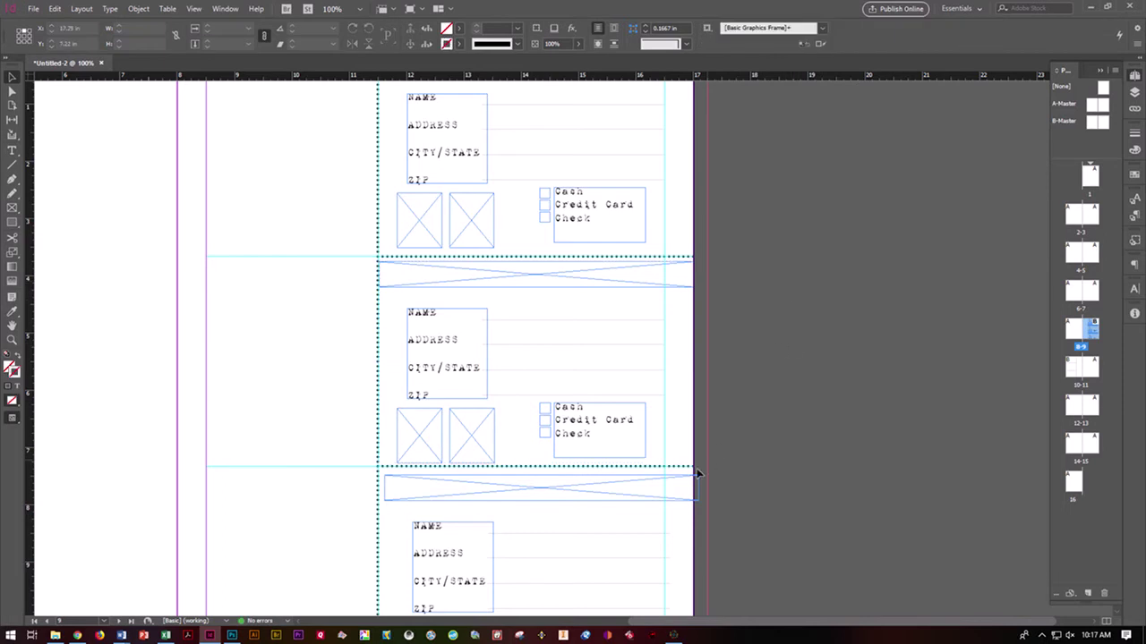
# - Nudge the bottom card's group left and up to about X 14.25 in, Y 7.38 in, just below the dotted rule
pyautogui.scroll(-3, 707, 459)
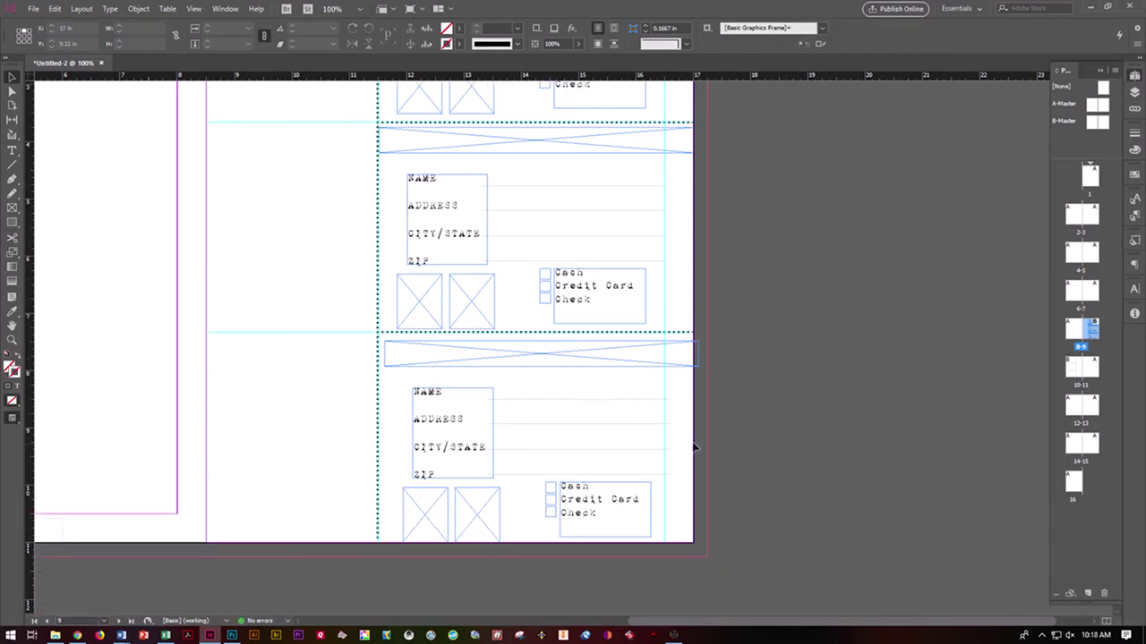
pyautogui.click(660, 368)
pyautogui.press('Left')
pyautogui.press('Up')
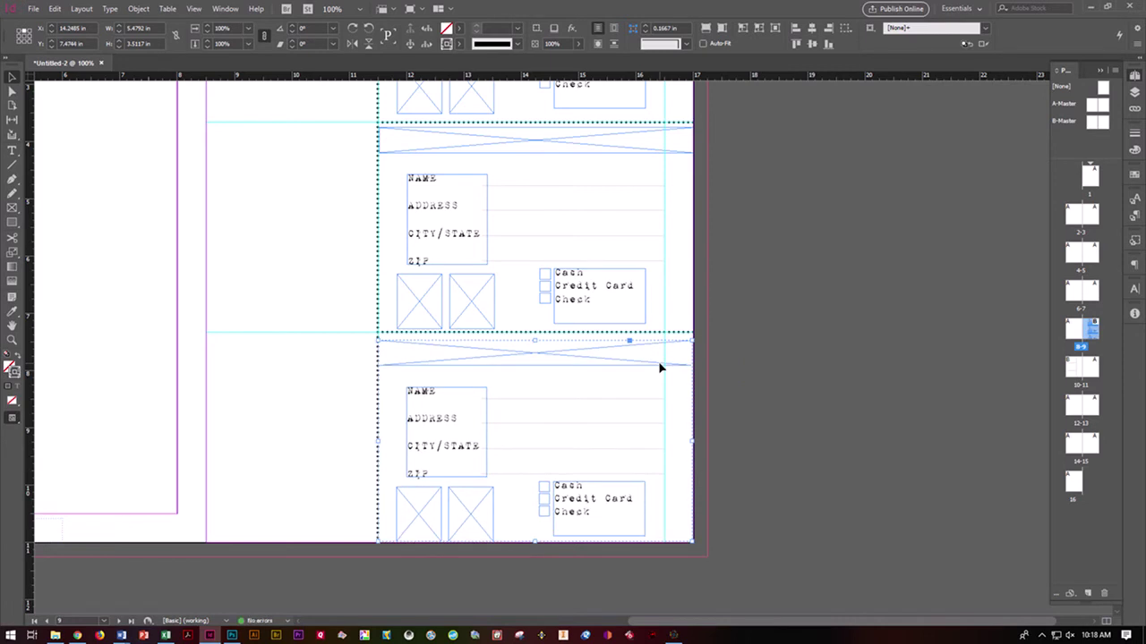
pyautogui.press('Up')
pyautogui.press('Up')
pyautogui.press('Up')
pyautogui.press('Up')
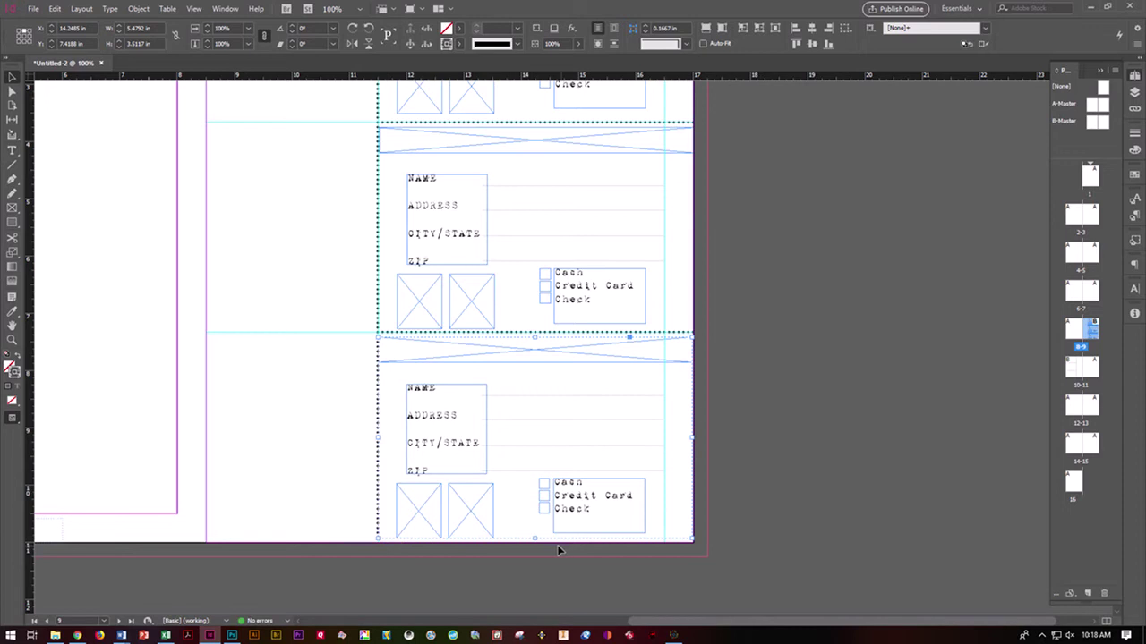
pyautogui.press('Up')
pyautogui.press('Up')
pyautogui.press('Up')
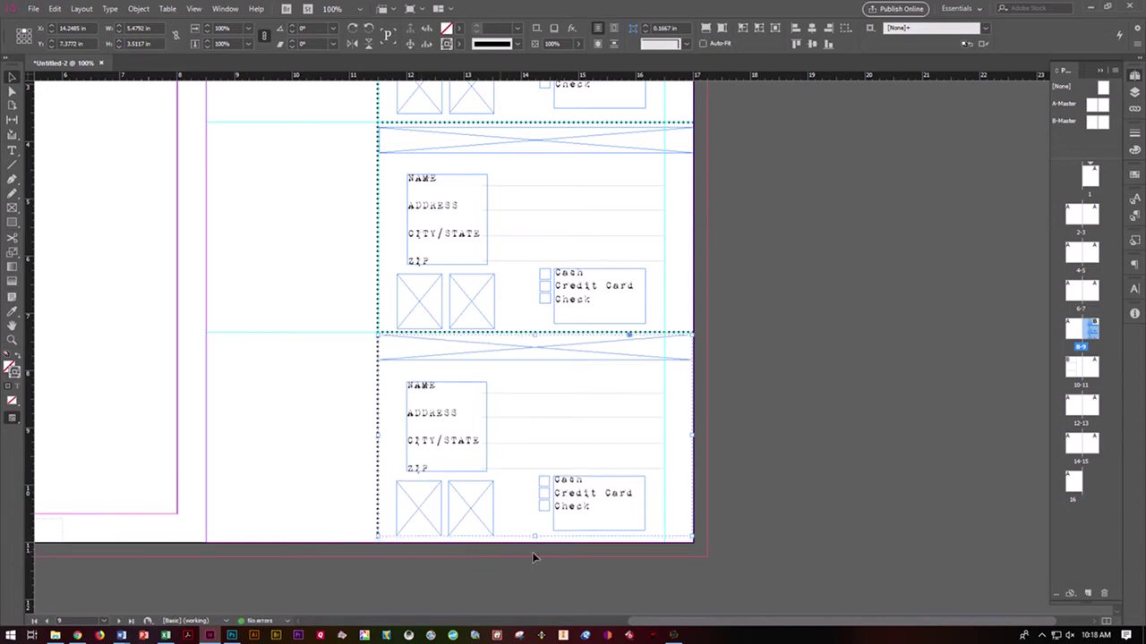
pyautogui.scroll(3, 767, 499)
pyautogui.click(802, 432)
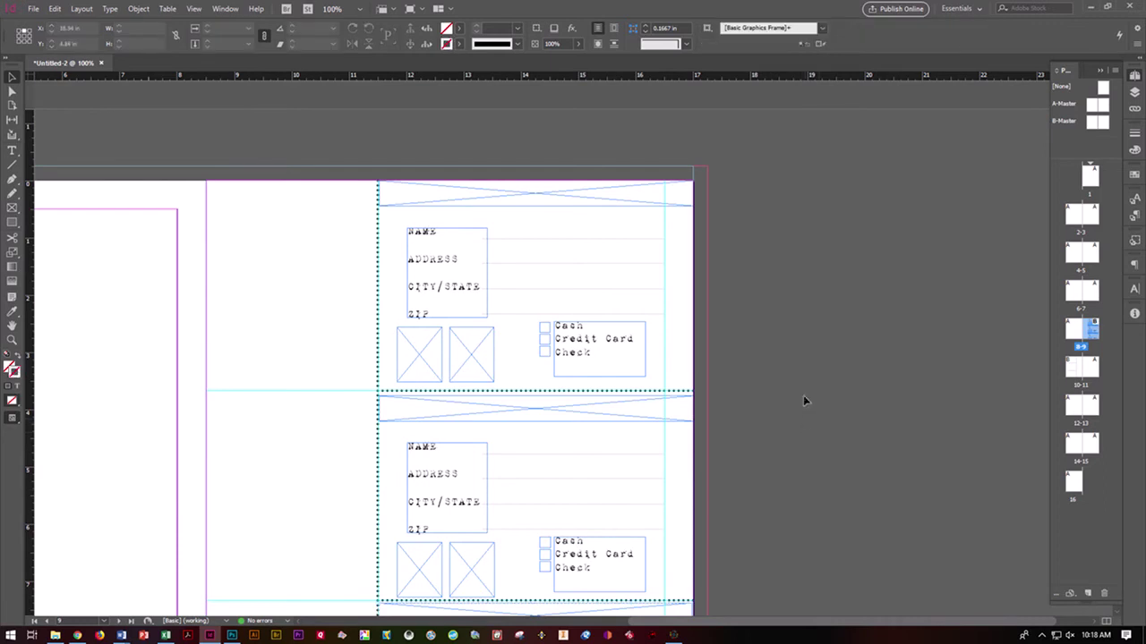
# - On page 10, draw a text frame about 1.42 in wide and 1.37 in high in the top card's upper-right corner
pyautogui.doubleClick(1073, 370)
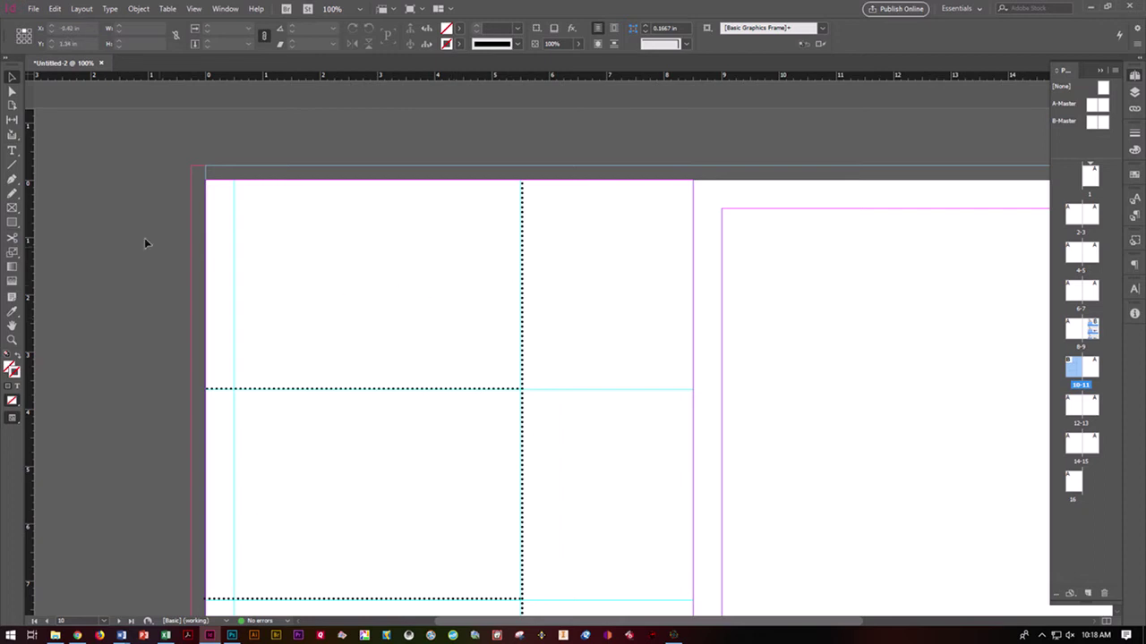
pyautogui.click(11, 151)
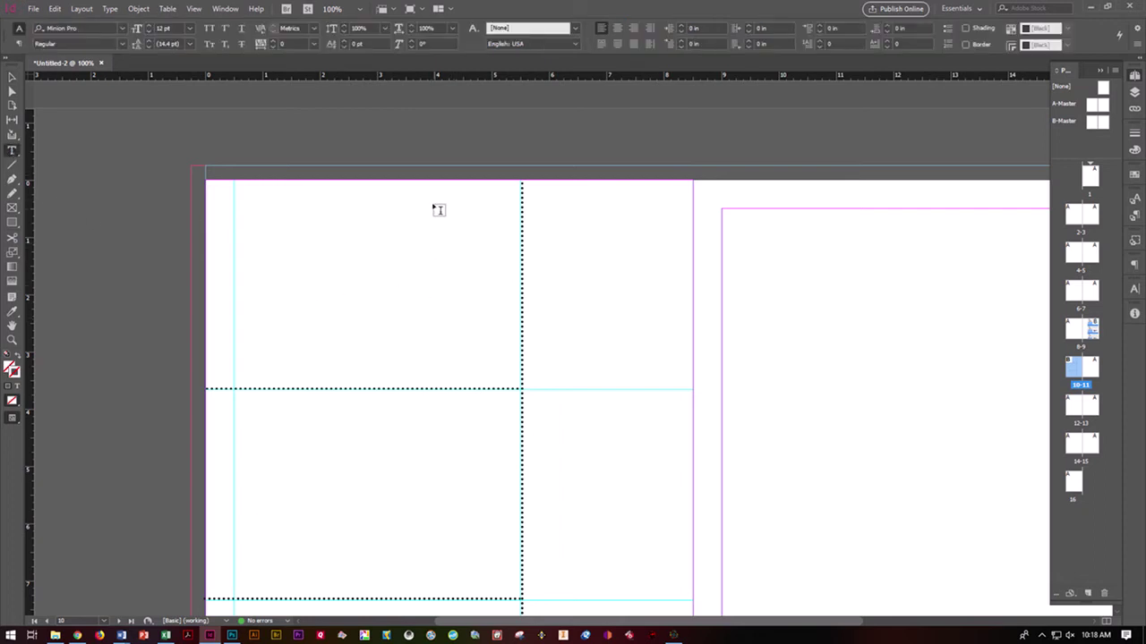
pyautogui.moveTo(428, 195); pyautogui.dragTo(508, 273)
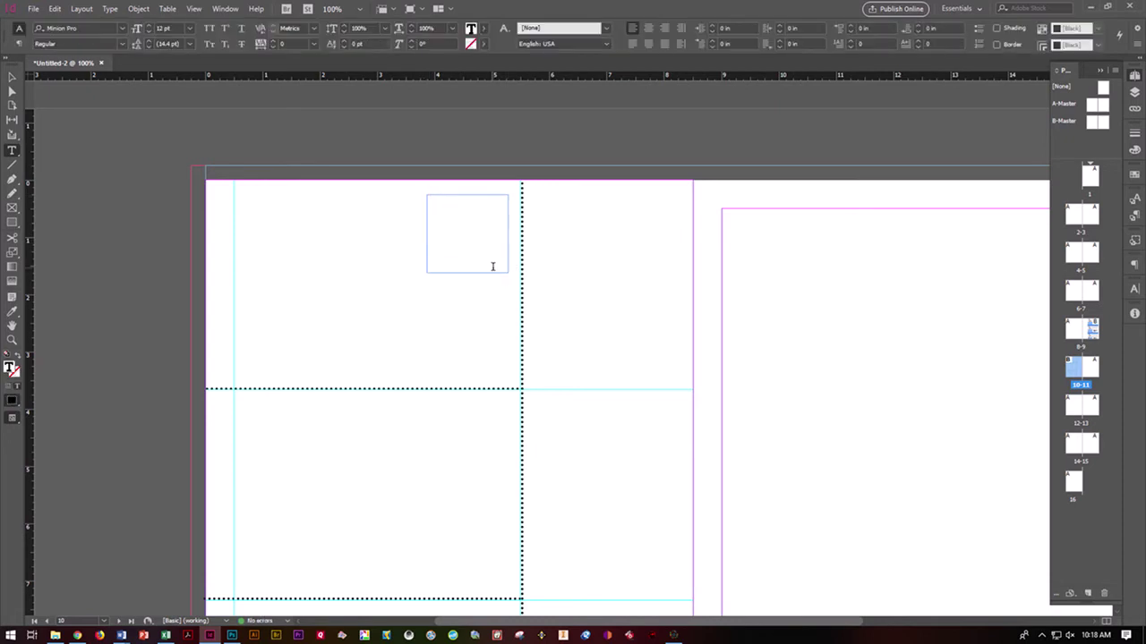
# - Enter "NO POSTAGE / NECESSARY / IF MAILED / IN THE / UNITED STATES" on five lines in the frame and center the text
pyautogui.write('NO POSTAGE')
pyautogui.press('Return')
pyautogui.write('NECESSARY')
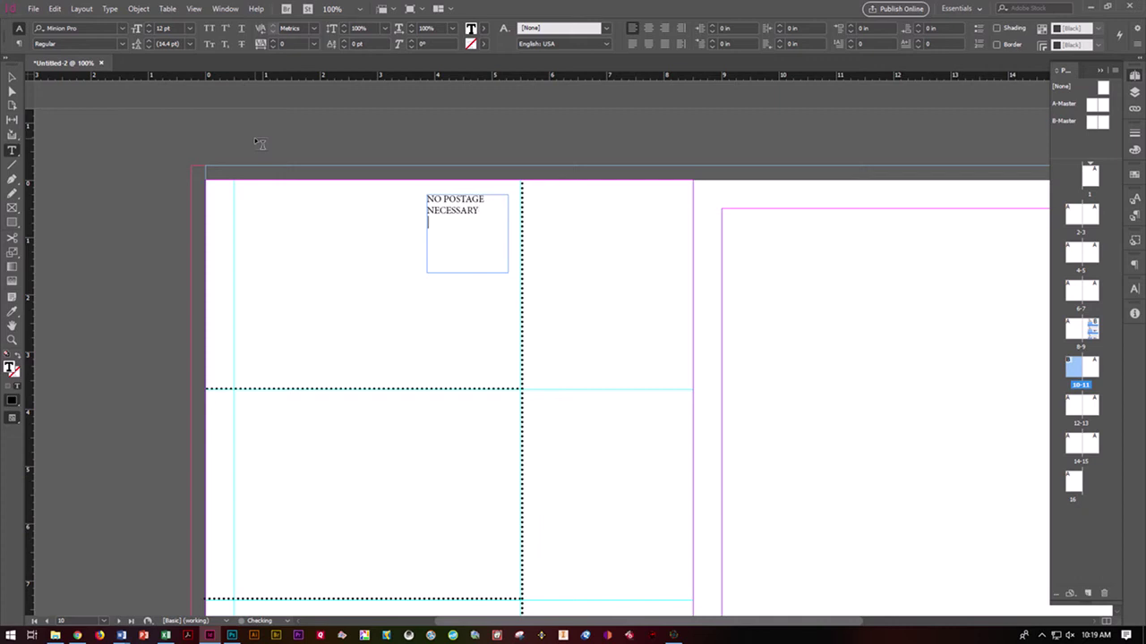
pyautogui.write(' IF MAILED')
pyautogui.press('BackSpace')
pyautogui.press('BackSpace')
pyautogui.write('IN THE')
pyautogui.press('BackSpace')
pyautogui.write('NITED STATES')
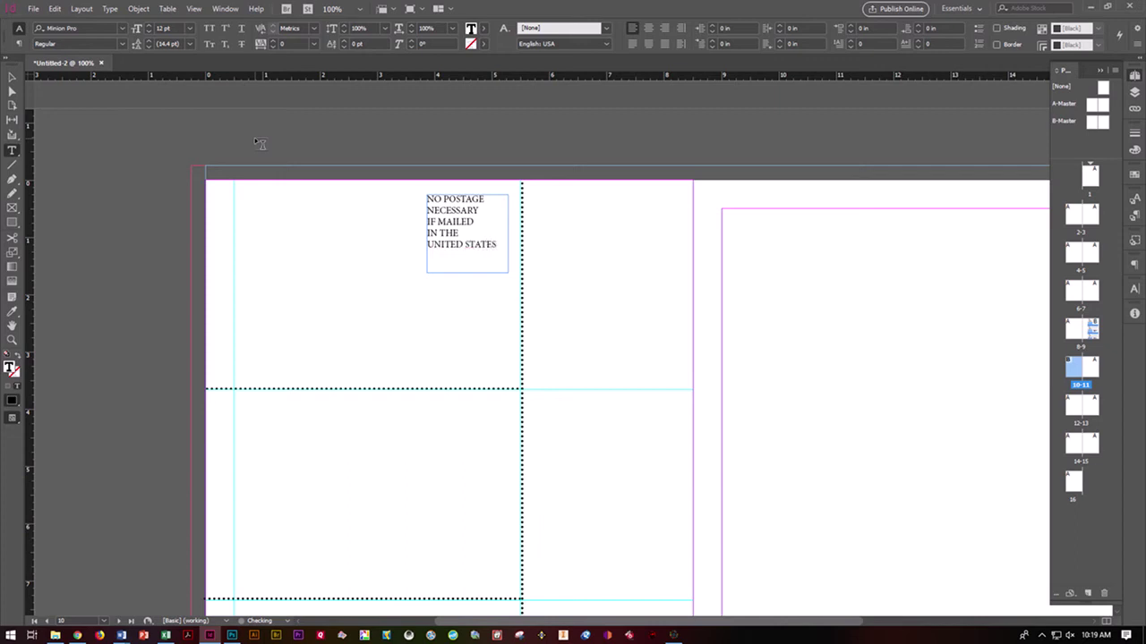
pyautogui.moveTo(497, 244); pyautogui.dragTo(426, 197)
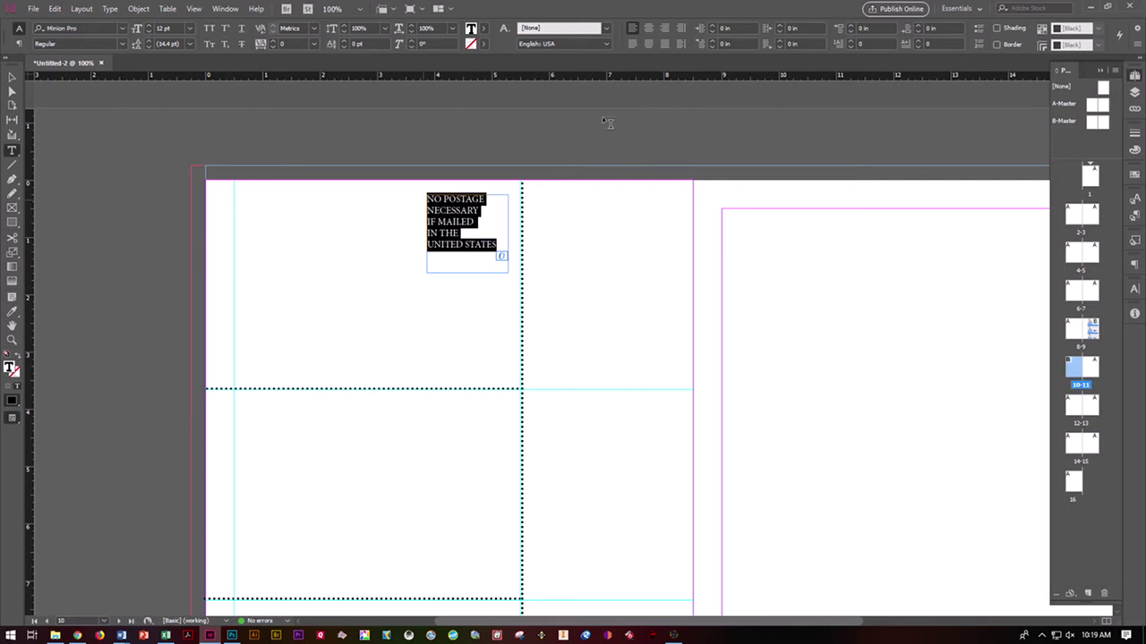
pyautogui.click(648, 28)
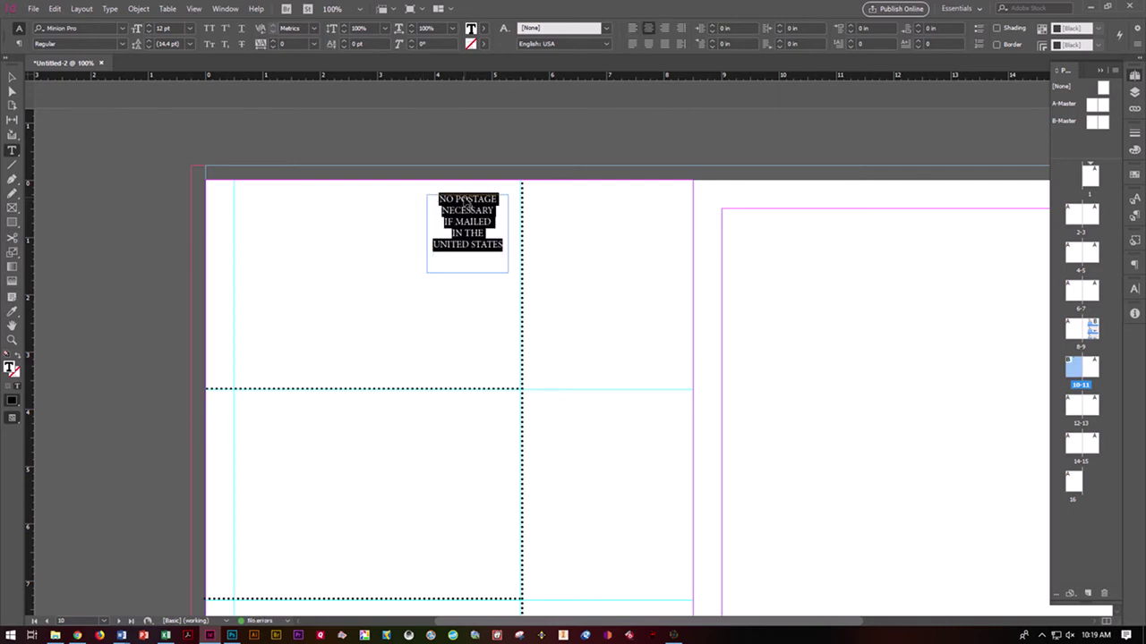
# - Set the postage text frame's top inset spacing to 0.1875 in, with the preview on
pyautogui.click(12, 76)
pyautogui.rightClick(445, 249)
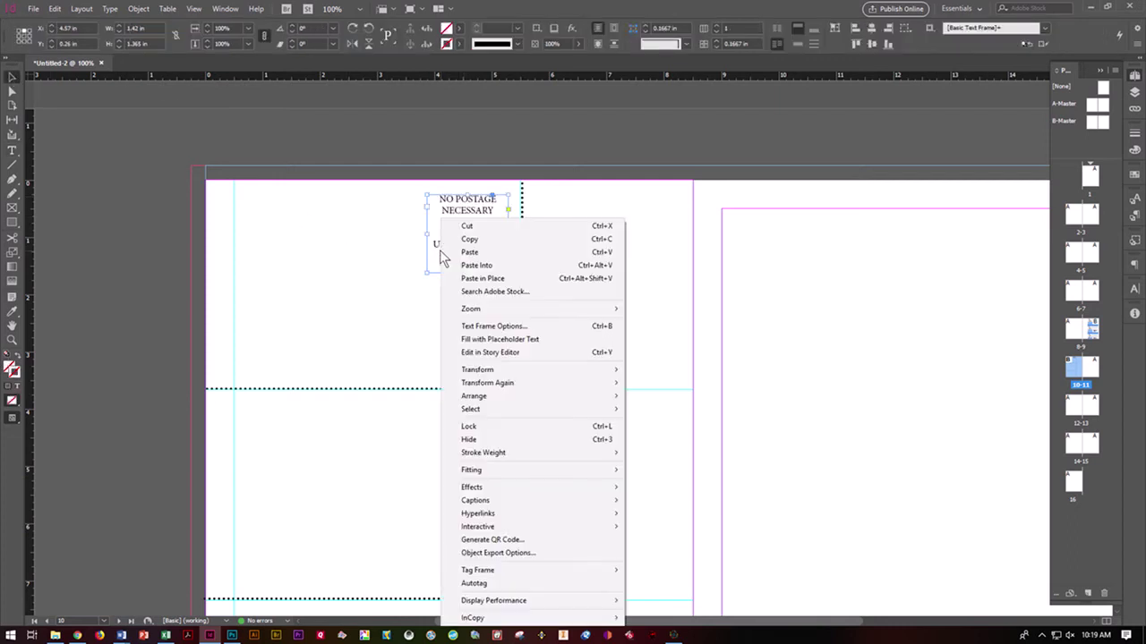
pyautogui.click(483, 326)
pyautogui.click(701, 401)
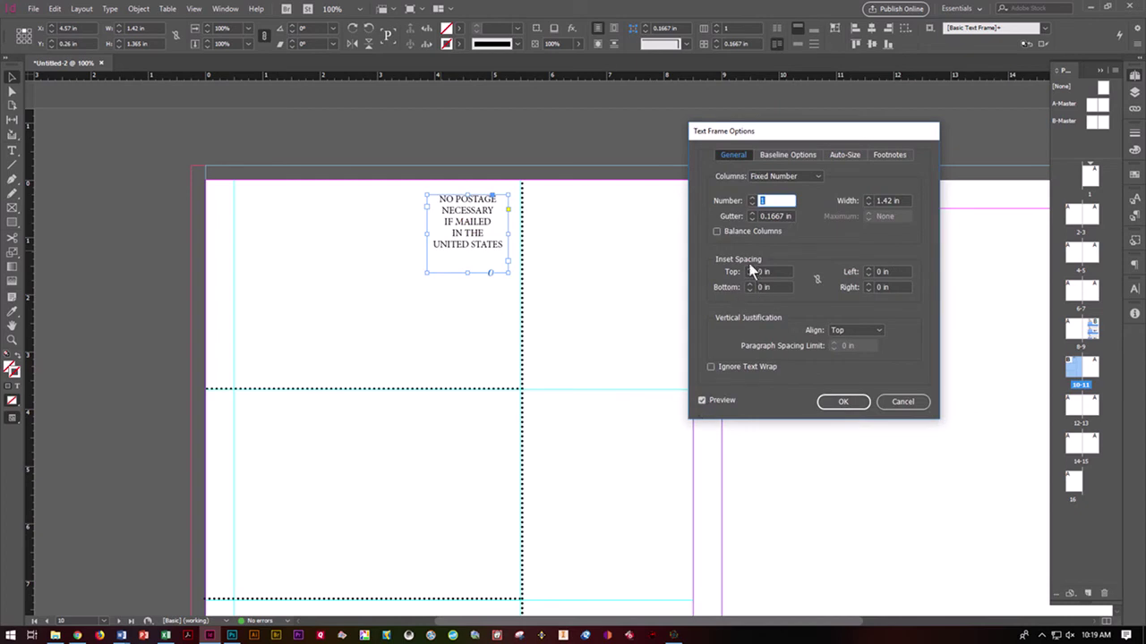
pyautogui.click(749, 267)
pyautogui.click(749, 268)
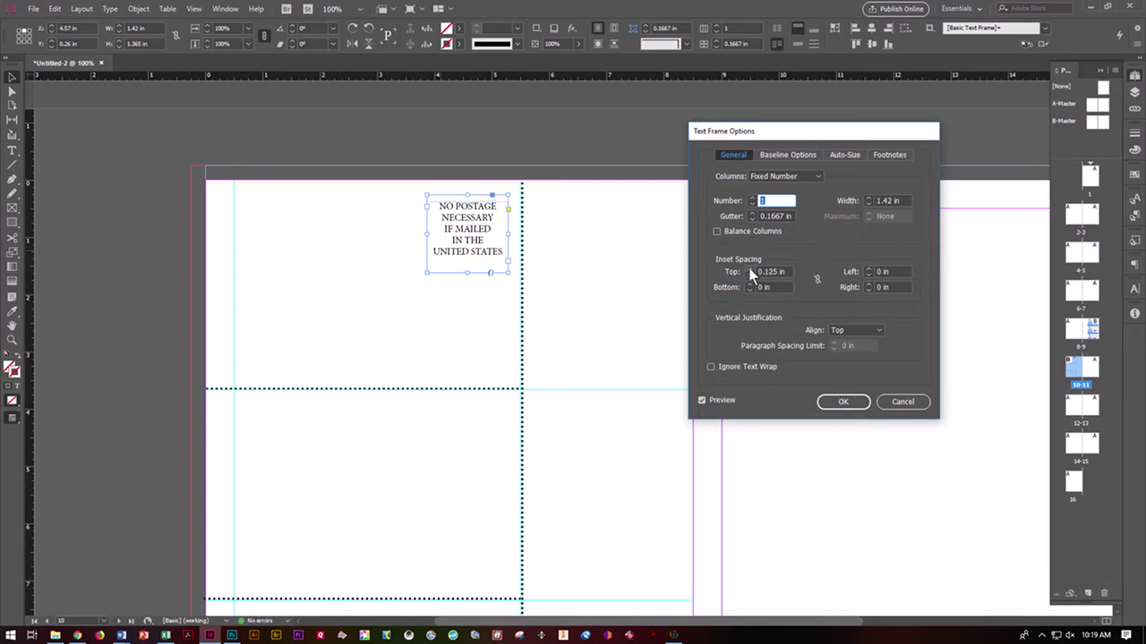
pyautogui.click(750, 268)
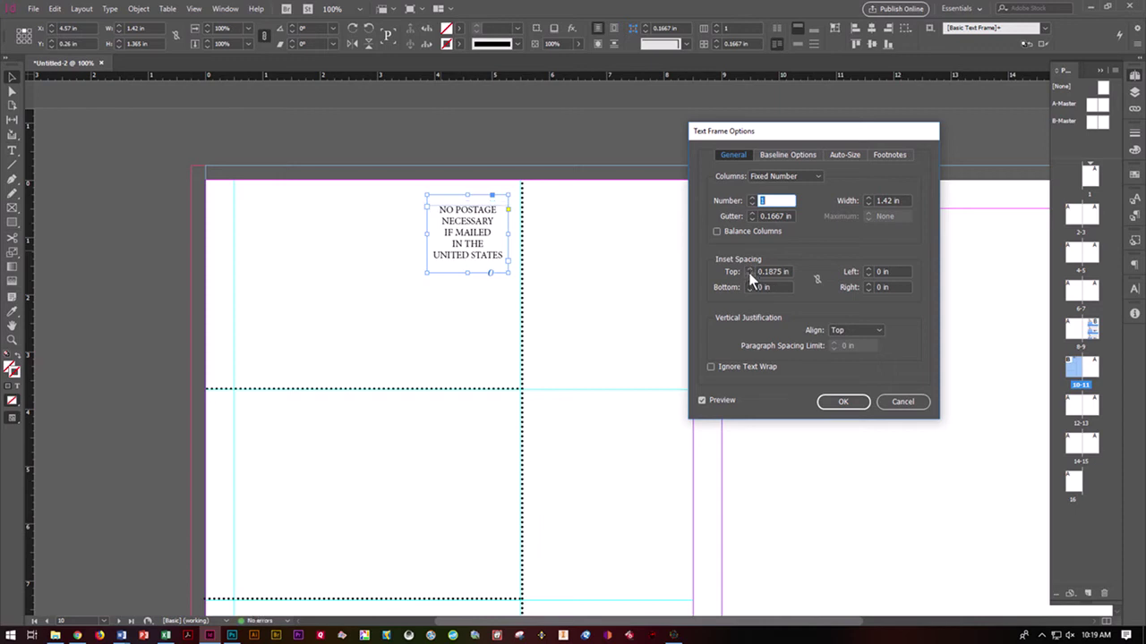
pyautogui.click(843, 402)
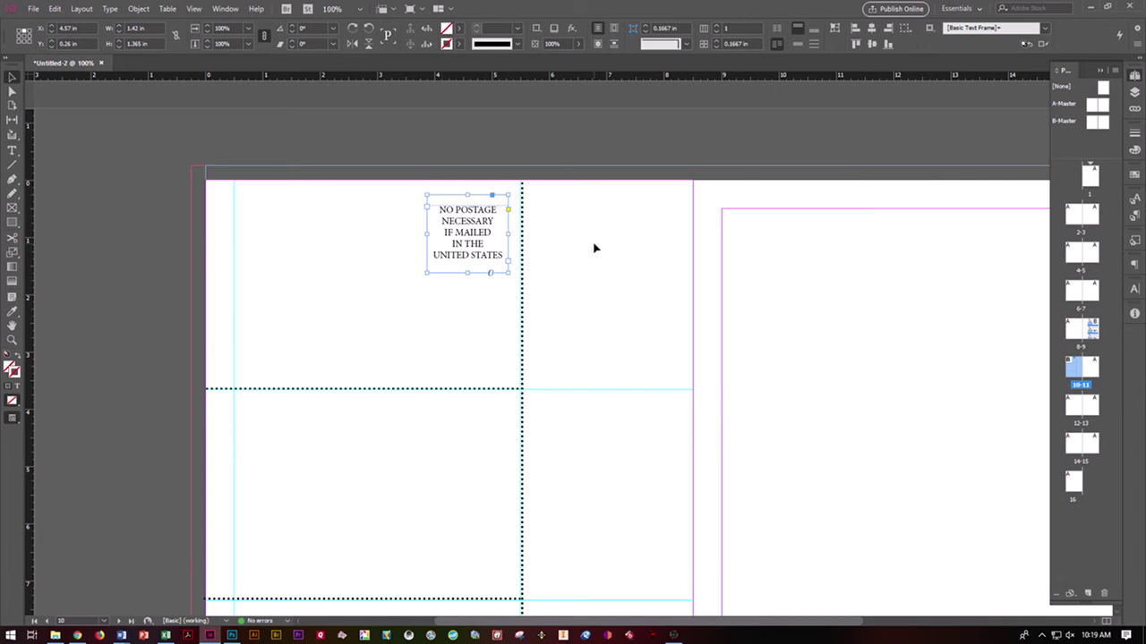
# - Give the postage text frame a black stroke and shorten it from below to about 1.21 in high
pyautogui.click(581, 214)
pyautogui.press('w')
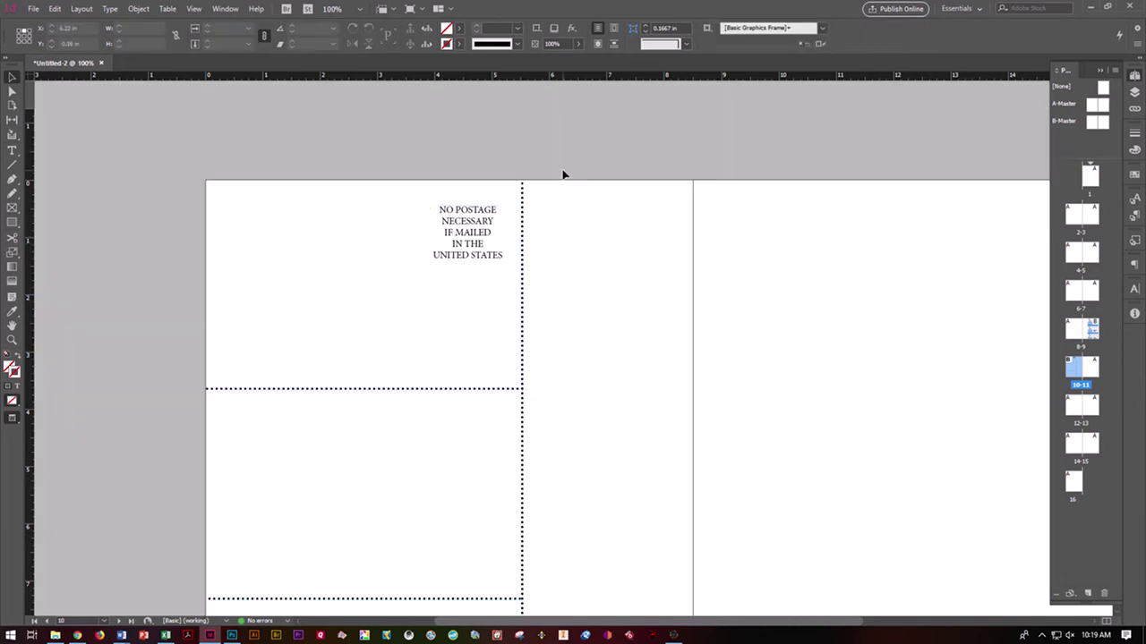
pyautogui.press('w')
pyautogui.click(474, 210)
pyautogui.click(458, 44)
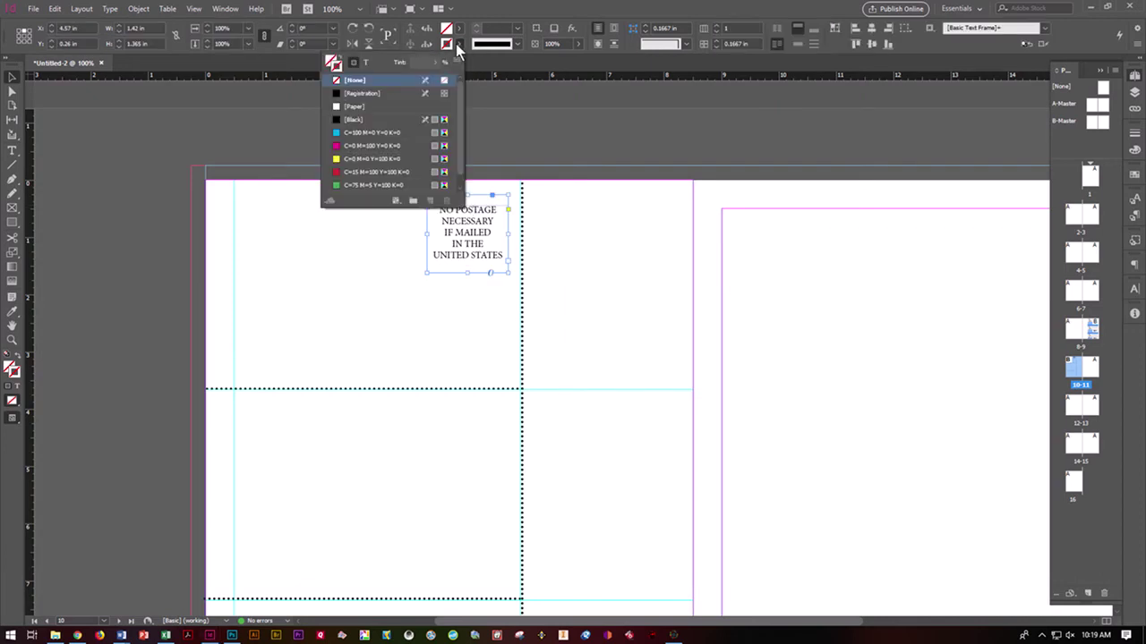
pyautogui.click(376, 119)
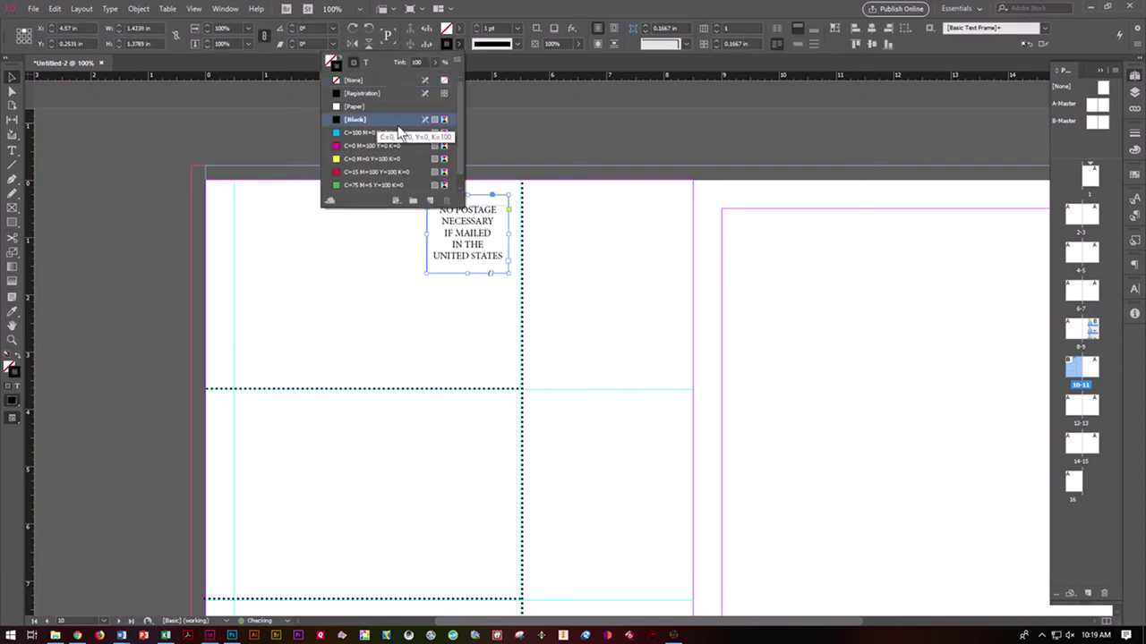
pyautogui.click(523, 158)
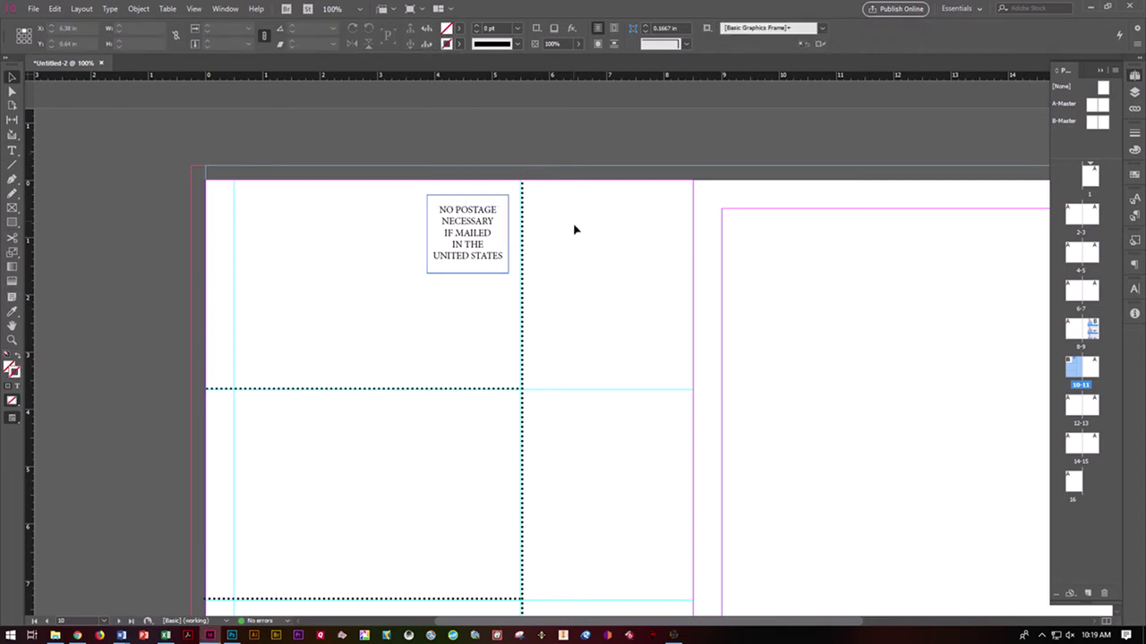
pyautogui.click(467, 273)
pyautogui.moveTo(466, 273); pyautogui.dragTo(467, 265)
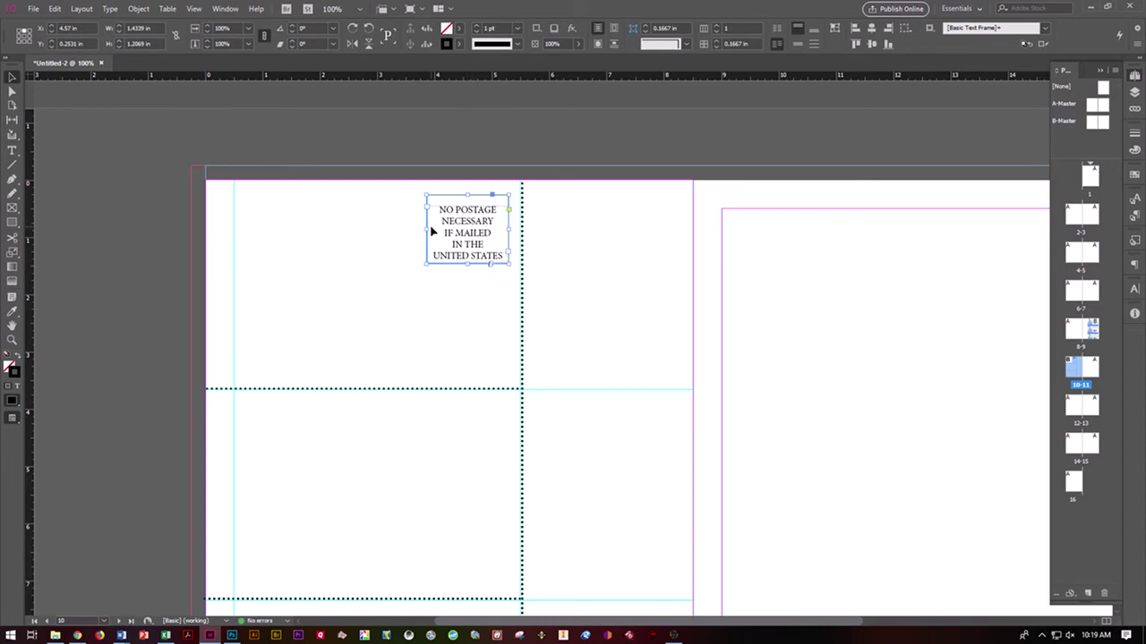
# - Reduce the postage frame's top inset spacing to 0.0625 in and shorten the frame to about 1.07 in high
pyautogui.rightClick(431, 230)
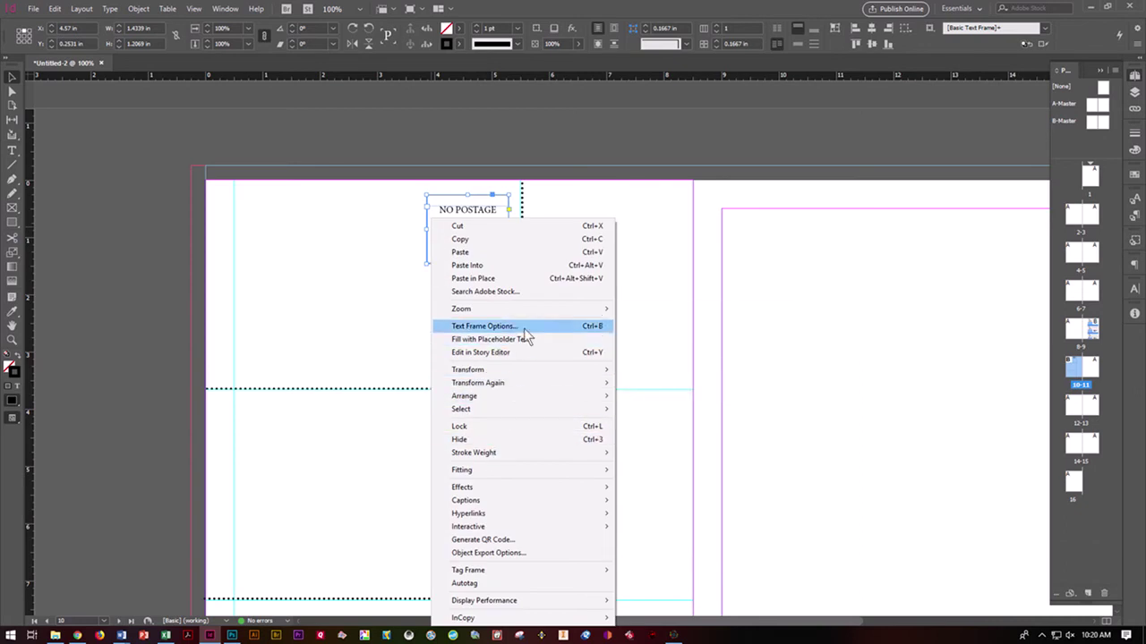
pyautogui.click(555, 327)
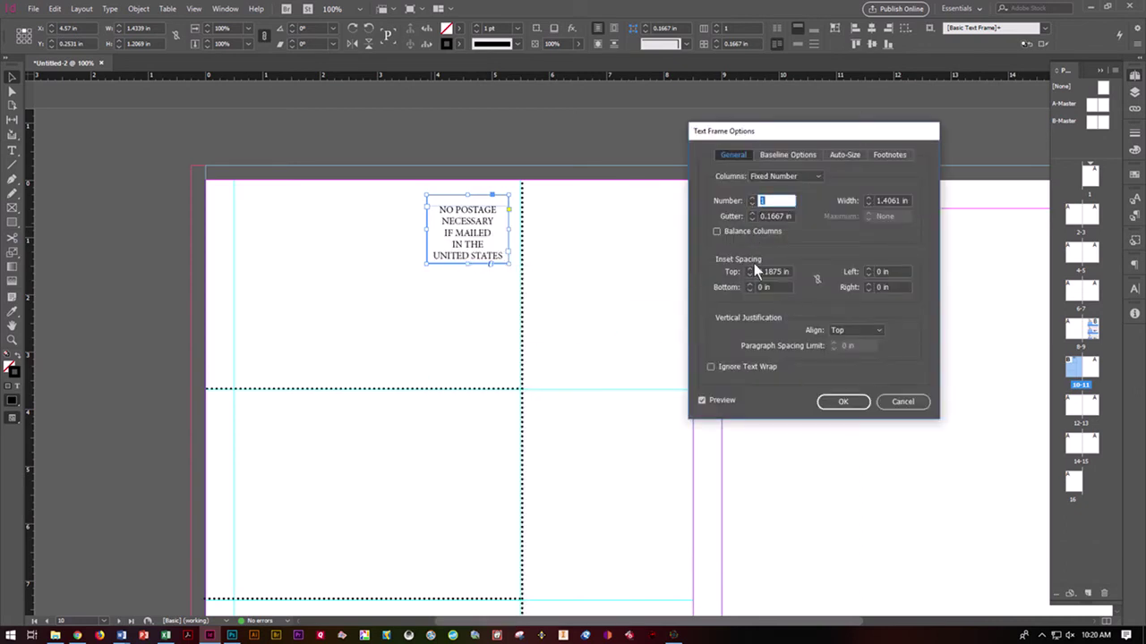
pyautogui.click(746, 274)
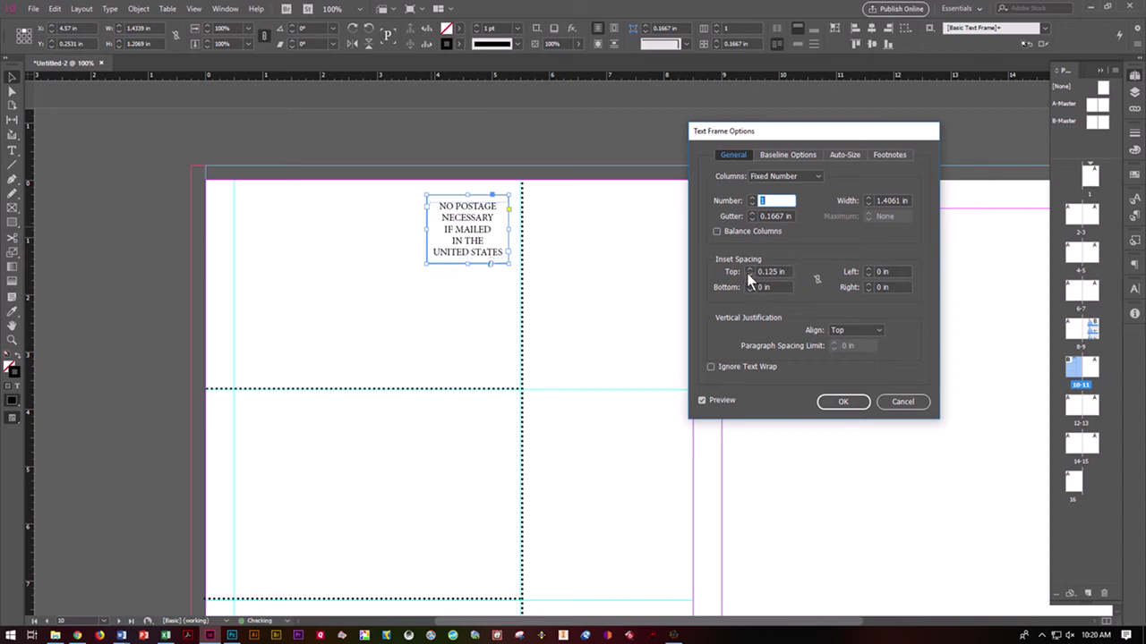
pyautogui.click(746, 273)
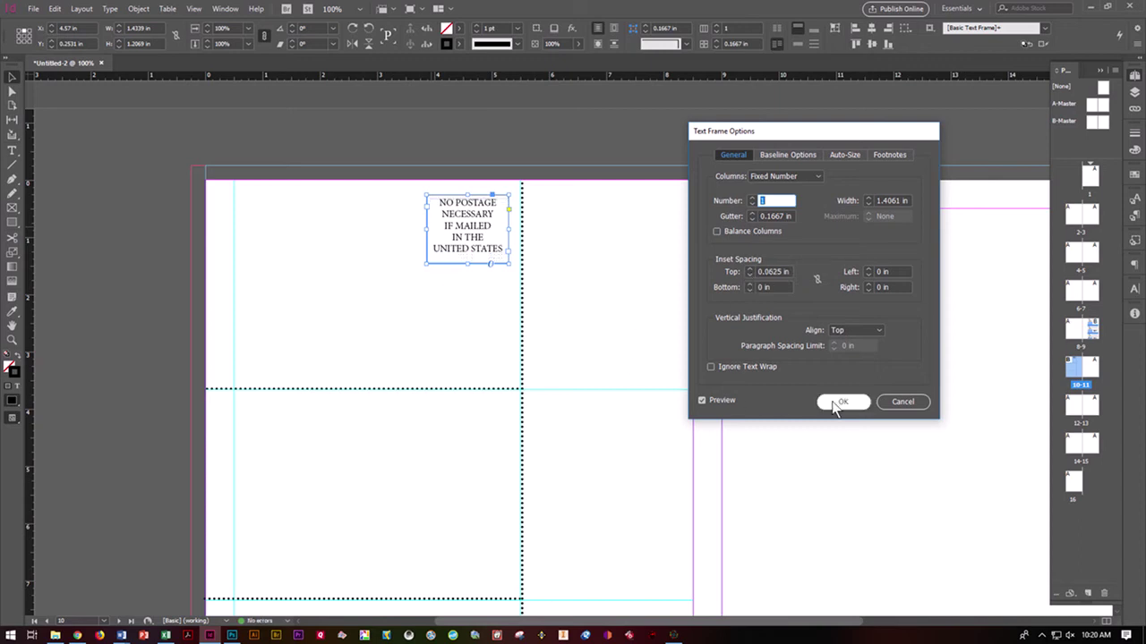
pyautogui.click(824, 403)
pyautogui.click(481, 300)
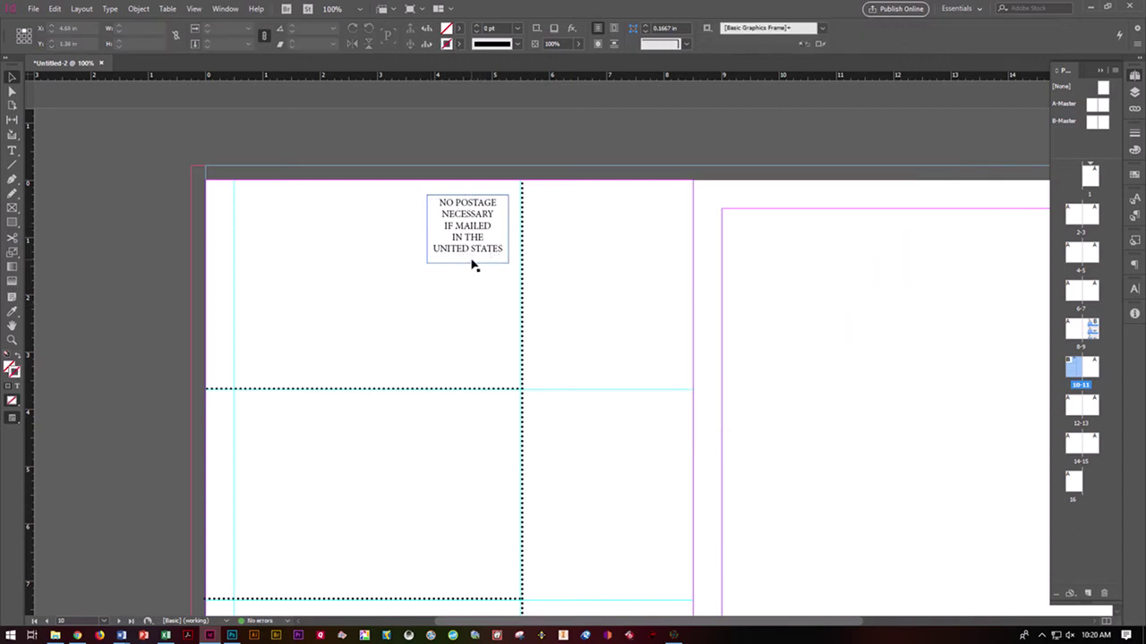
pyautogui.click(469, 262)
pyautogui.moveTo(469, 263); pyautogui.dragTo(469, 256)
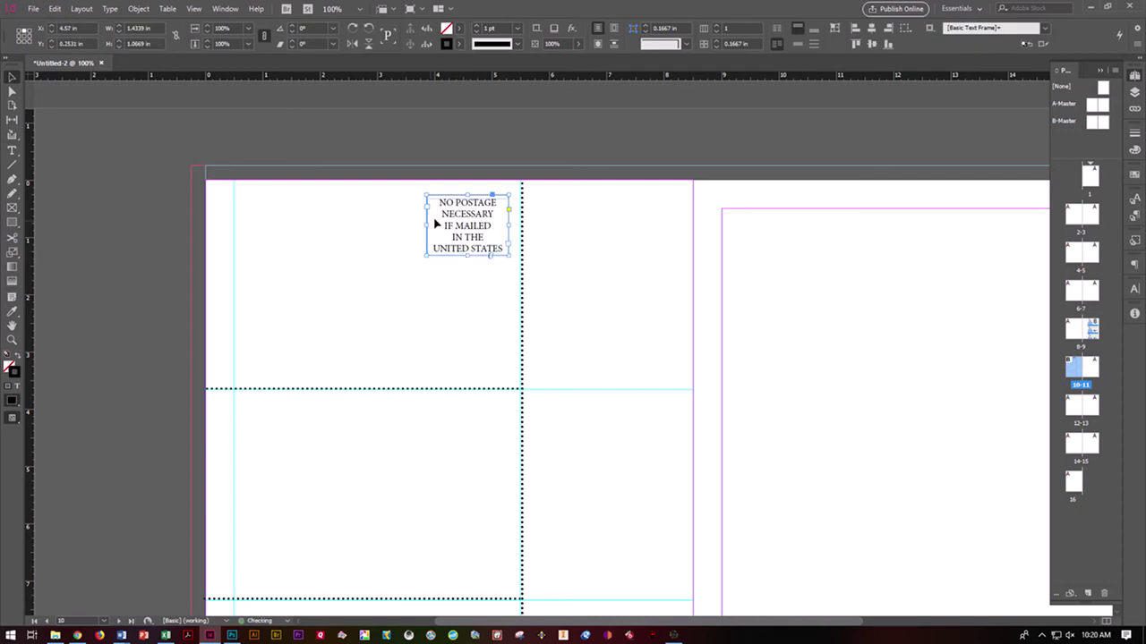
# - Set all the text in the postage frame to 10 pt
pyautogui.click(12, 150)
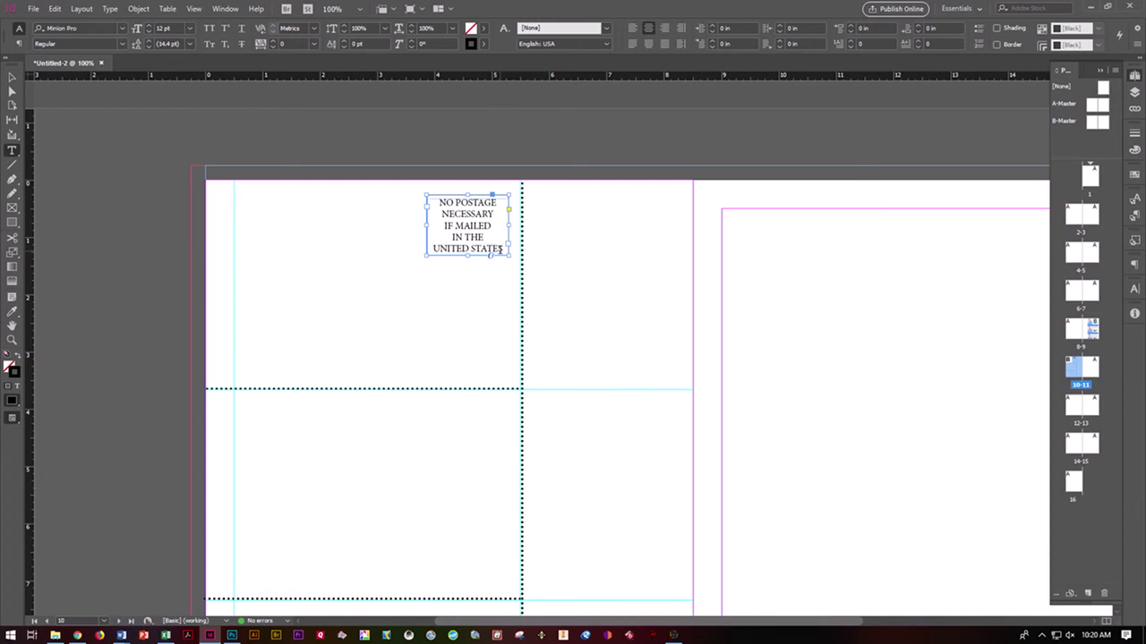
pyautogui.moveTo(503, 250); pyautogui.dragTo(428, 197)
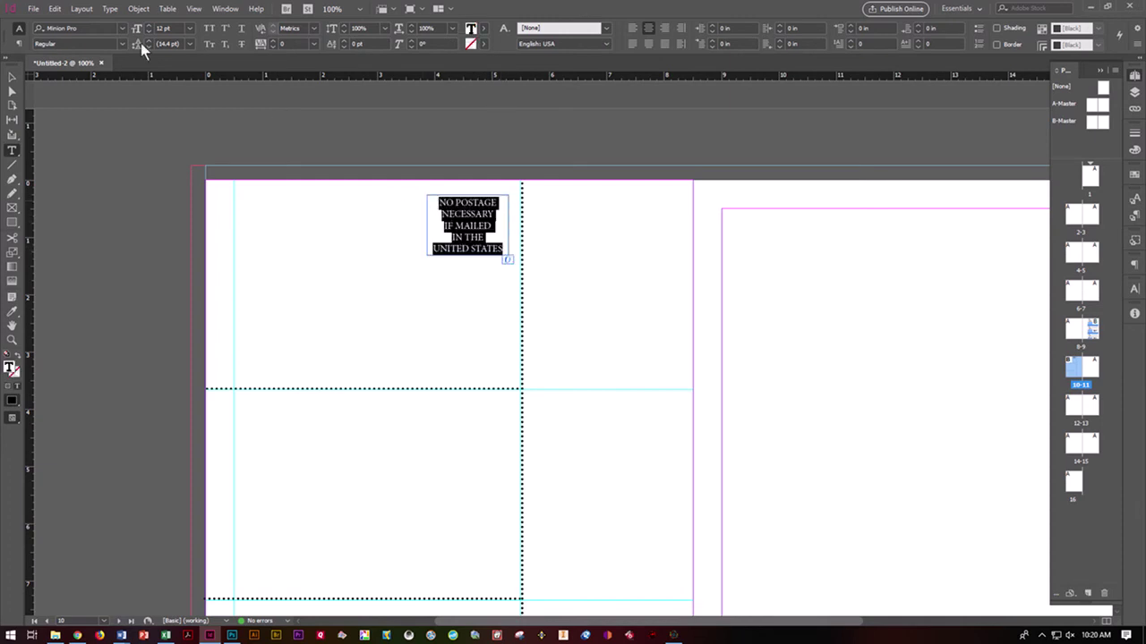
pyautogui.click(189, 29)
pyautogui.click(176, 94)
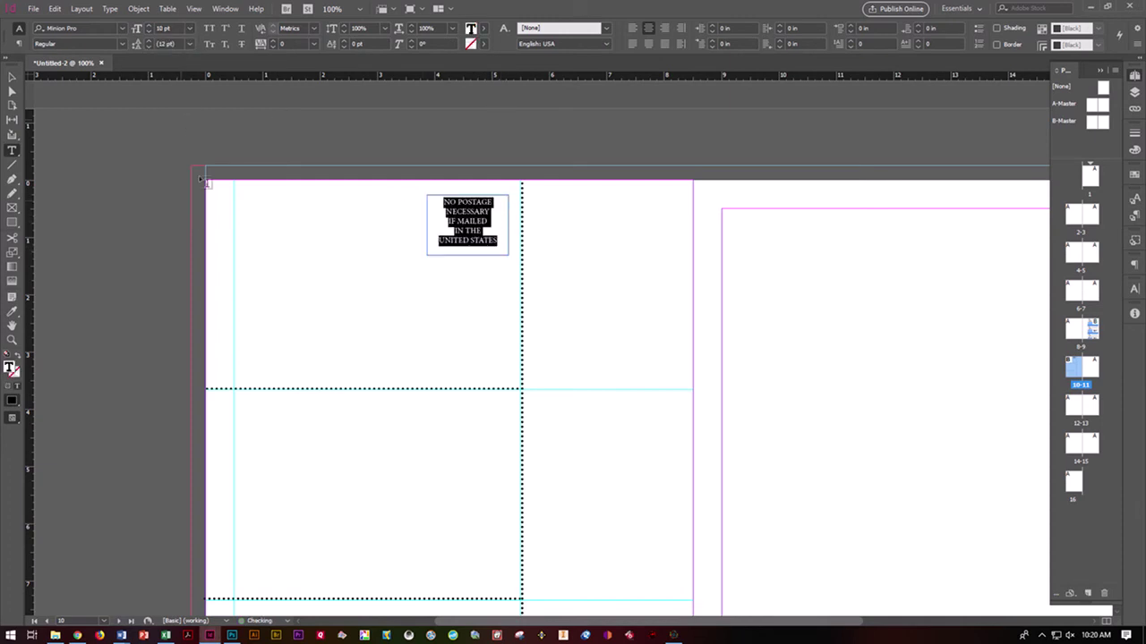
# - Shrink the postage frame to fit its text closely and move it nearer the top card's upper-right corner
pyautogui.click(12, 78)
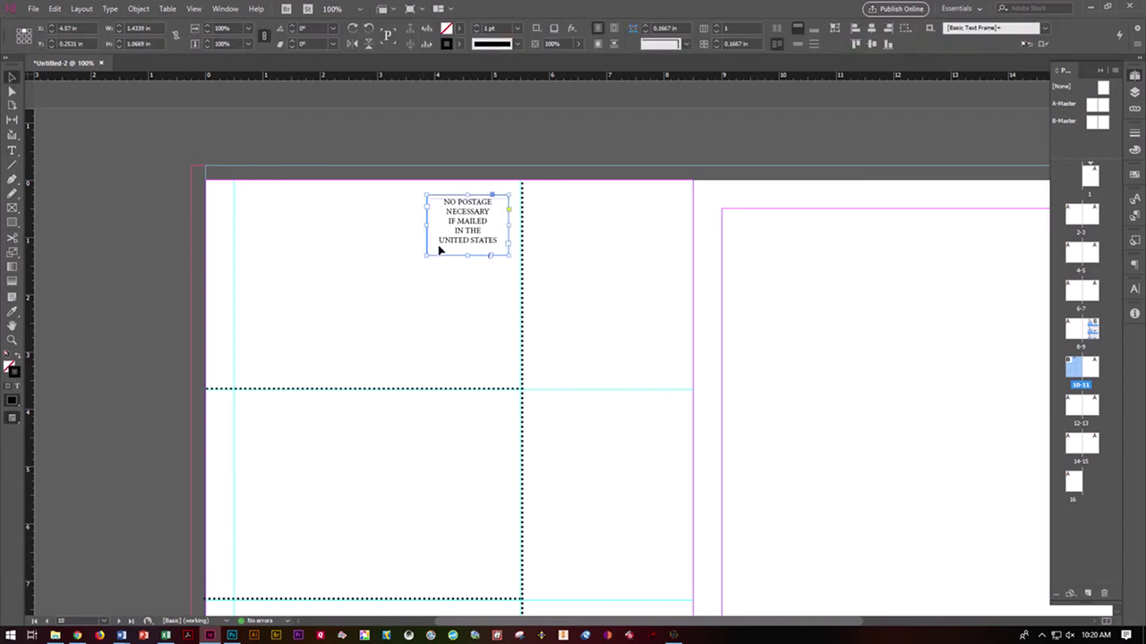
pyautogui.moveTo(426, 255); pyautogui.dragTo(438, 256)
pyautogui.moveTo(507, 252); pyautogui.dragTo(500, 221)
pyautogui.click(445, 287)
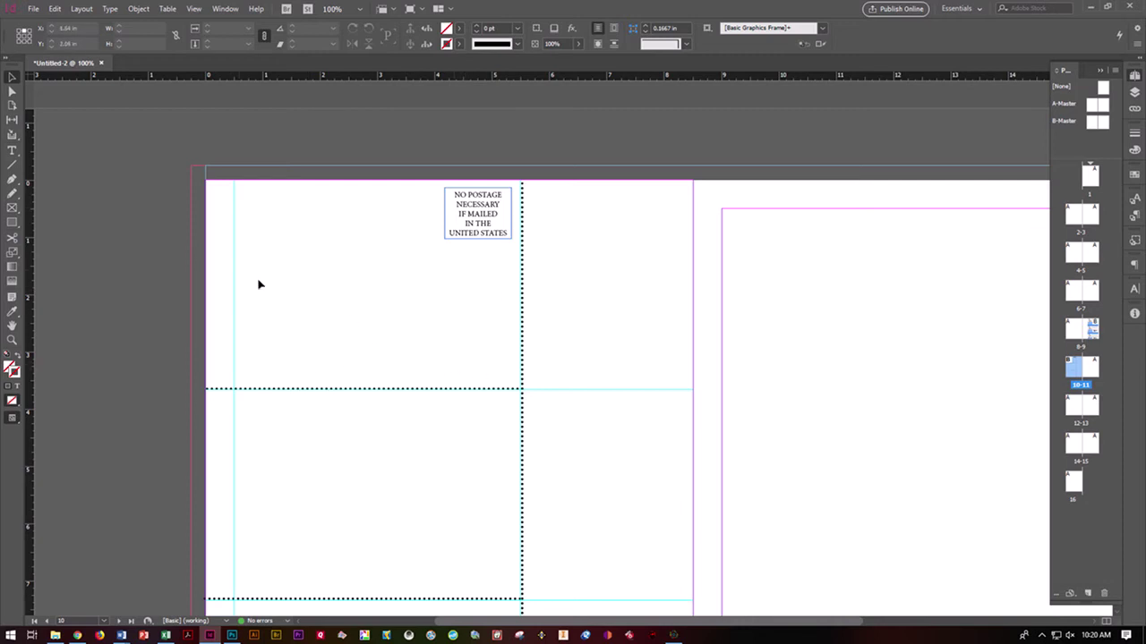
# - Draw a vertical line about 0.91 in long at X 2.625 in from the top card's upper edge, with a black 0.25 pt stroke
pyautogui.click(12, 165)
pyautogui.moveTo(357, 184); pyautogui.dragTo(358, 237)
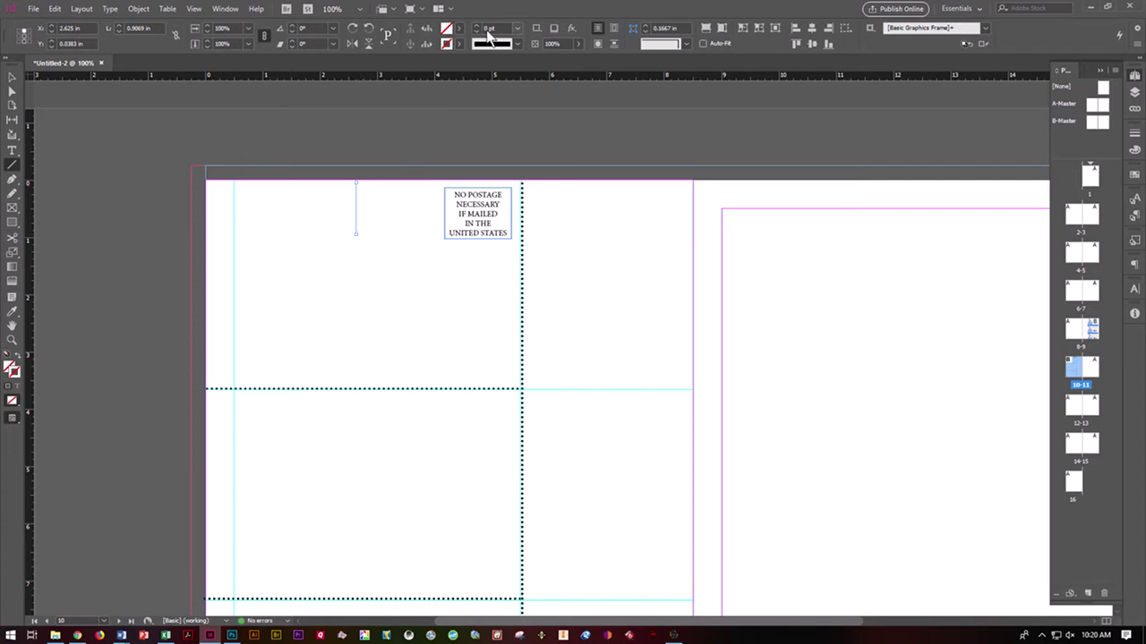
pyautogui.click(459, 43)
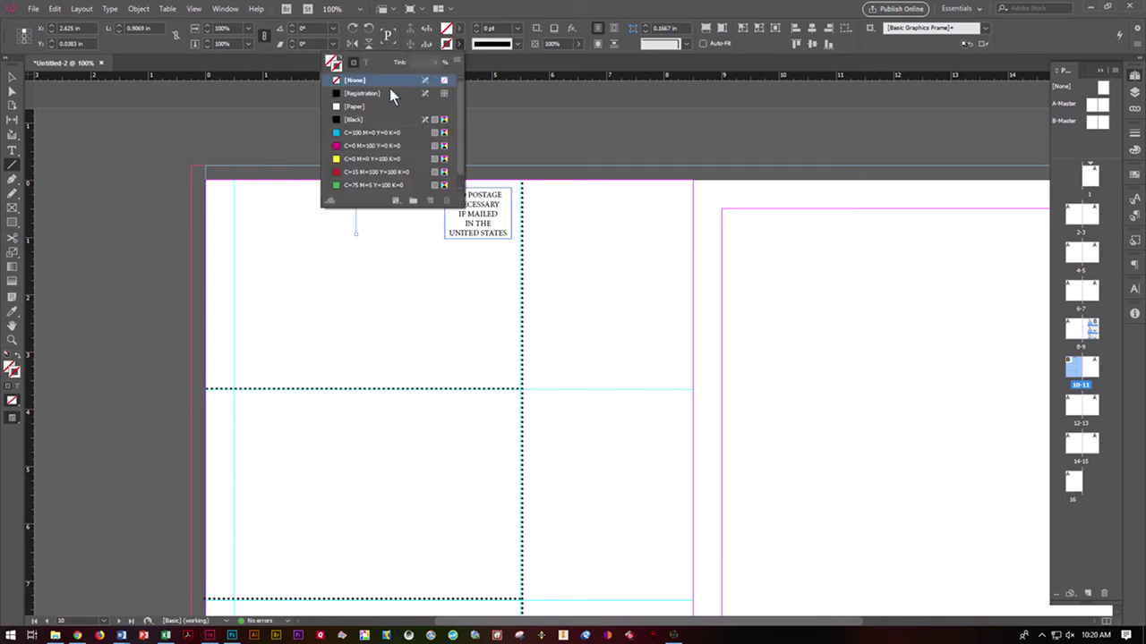
pyautogui.click(372, 119)
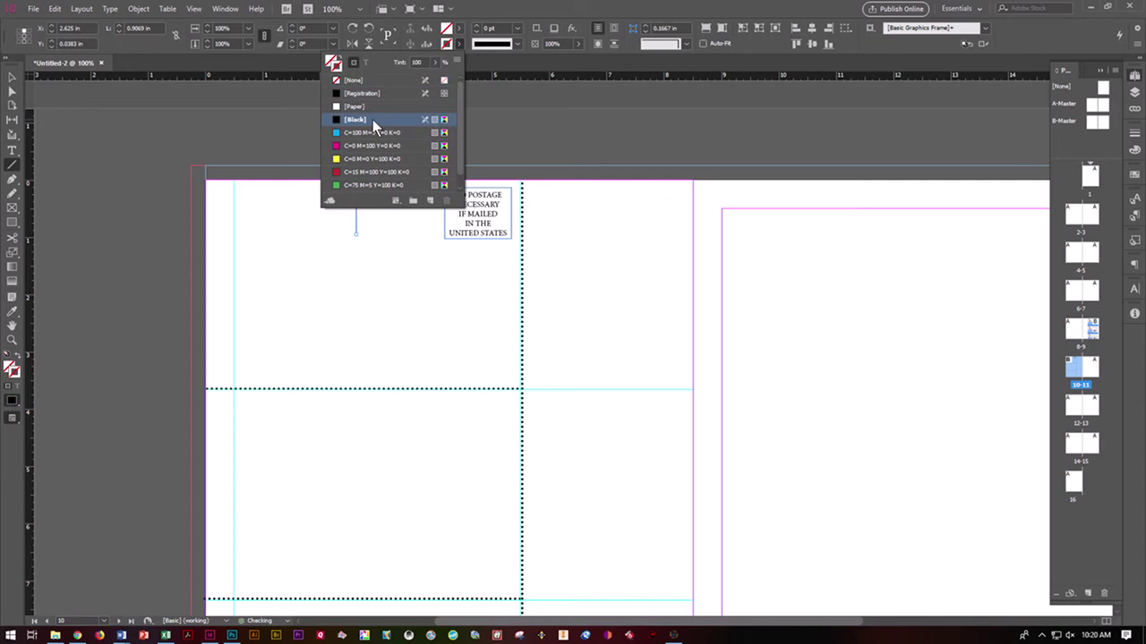
pyautogui.click(516, 28)
pyautogui.click(506, 54)
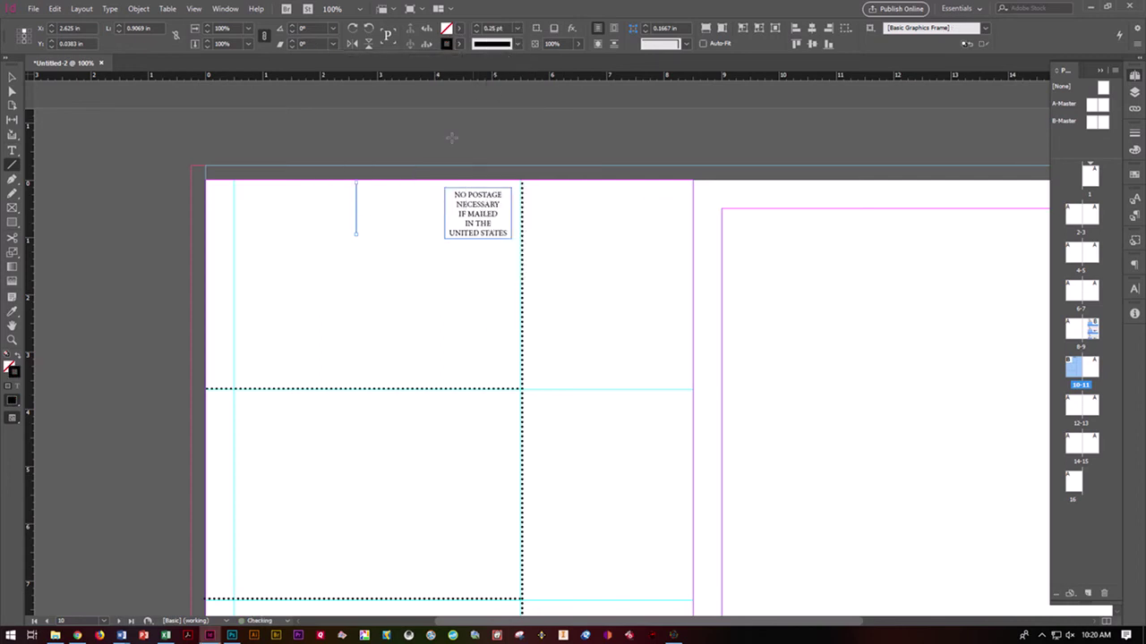
pyautogui.click(11, 81)
pyautogui.click(107, 189)
pyautogui.press('w')
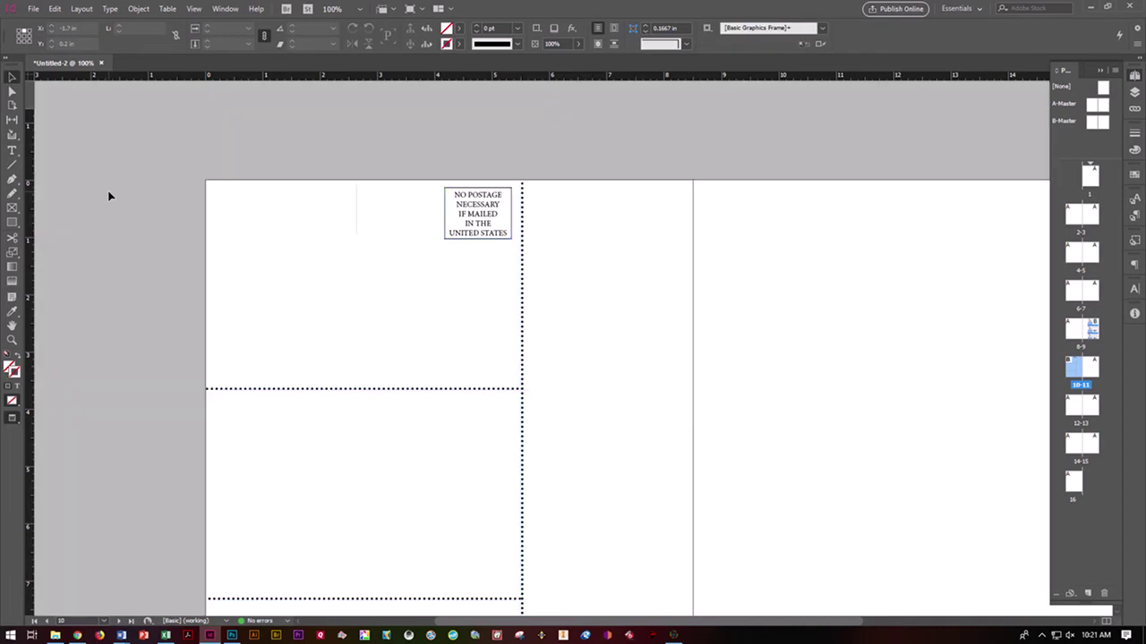
pyautogui.press('w')
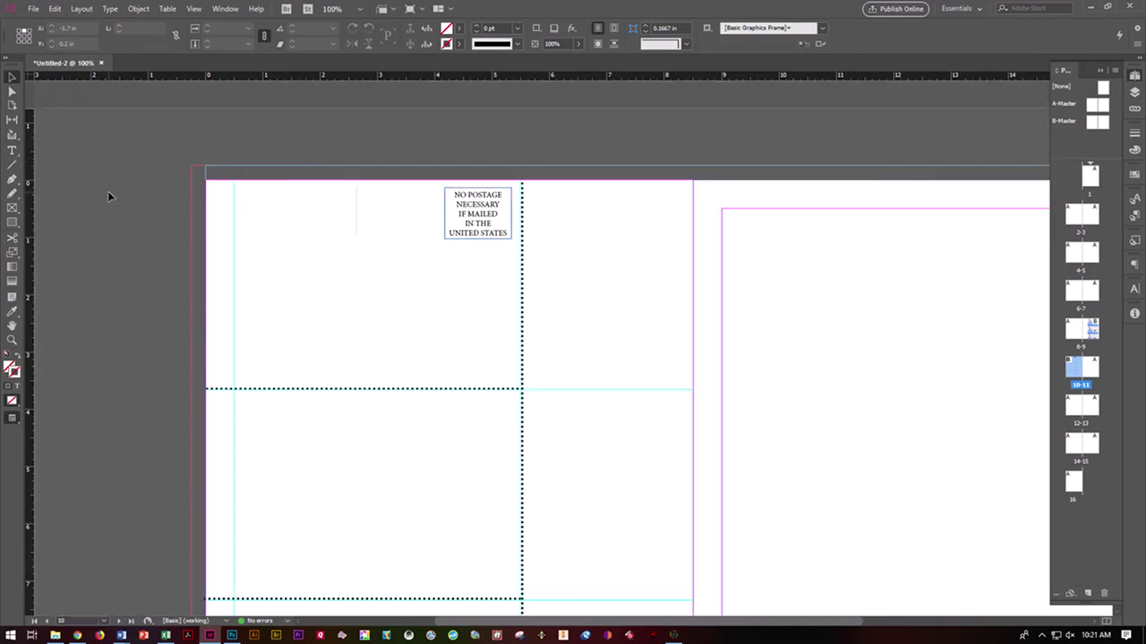
# - Step and repeat the vertical line near the top card's upper edge with 7 copies, 0 in vertical and 0.0625 in horizontal offset
pyautogui.click(356, 217)
pyautogui.click(57, 10)
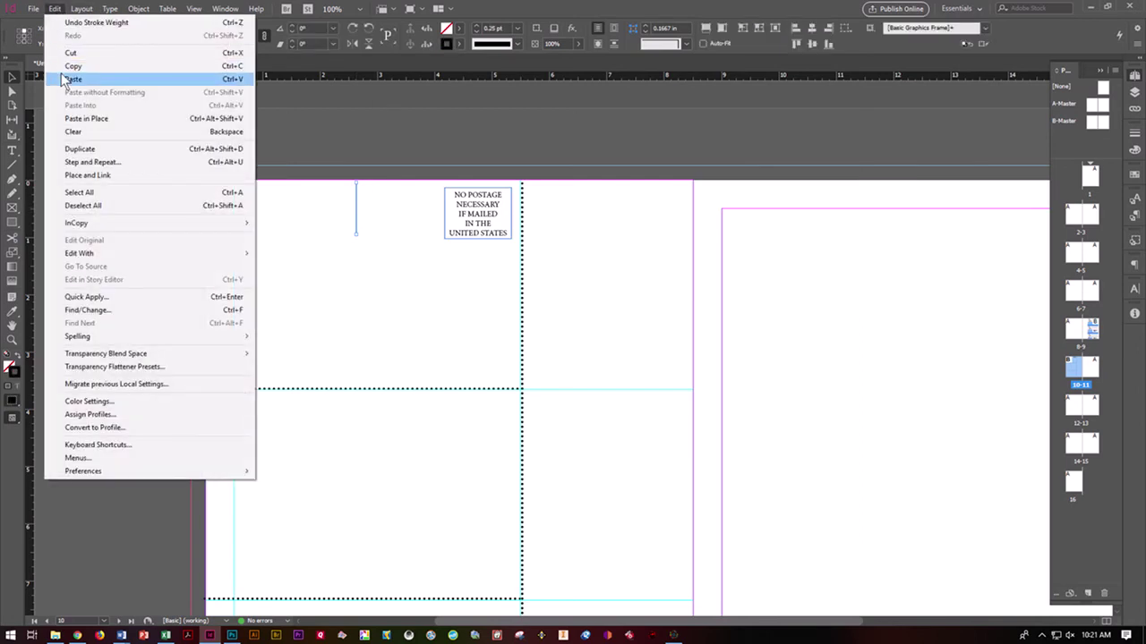
pyautogui.click(77, 162)
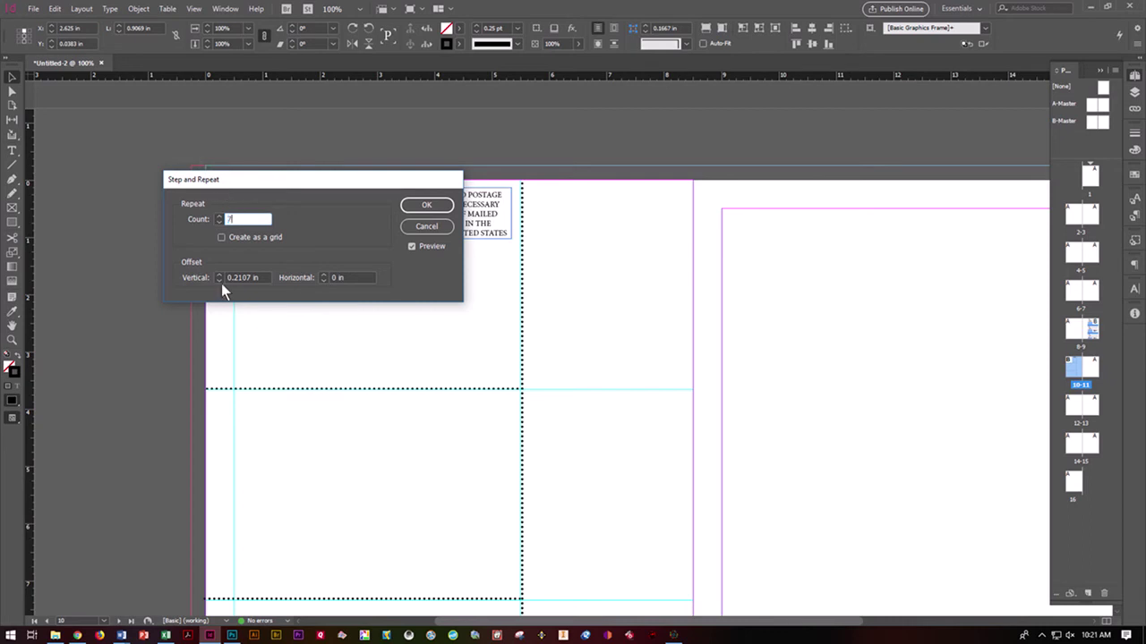
pyautogui.moveTo(291, 179); pyautogui.dragTo(375, 333)
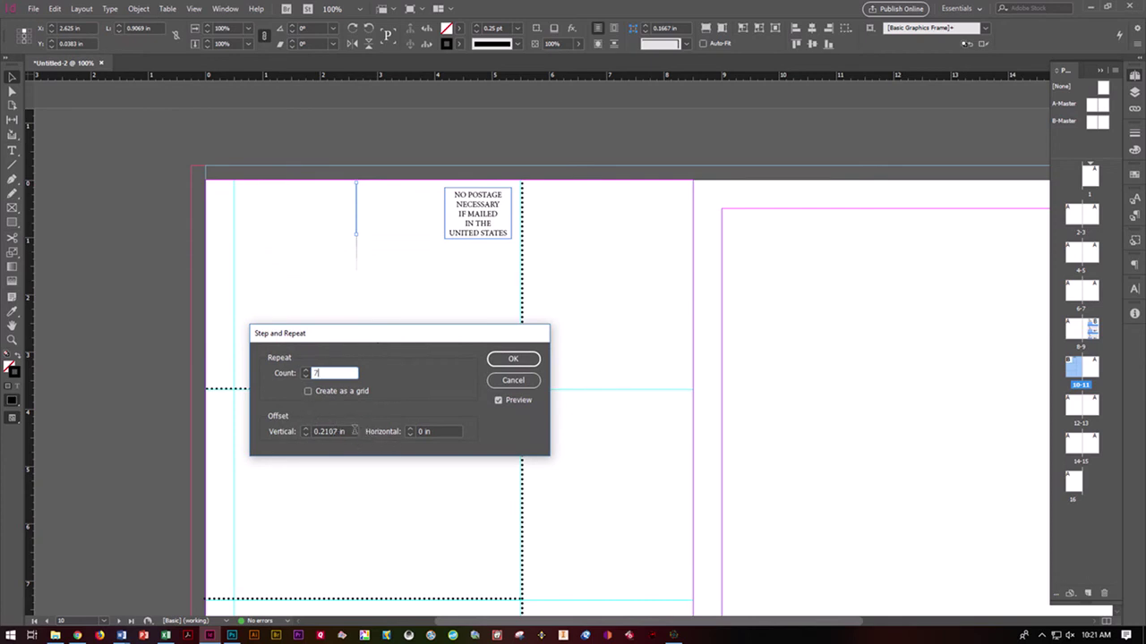
pyautogui.press('Tab')
pyautogui.write('0')
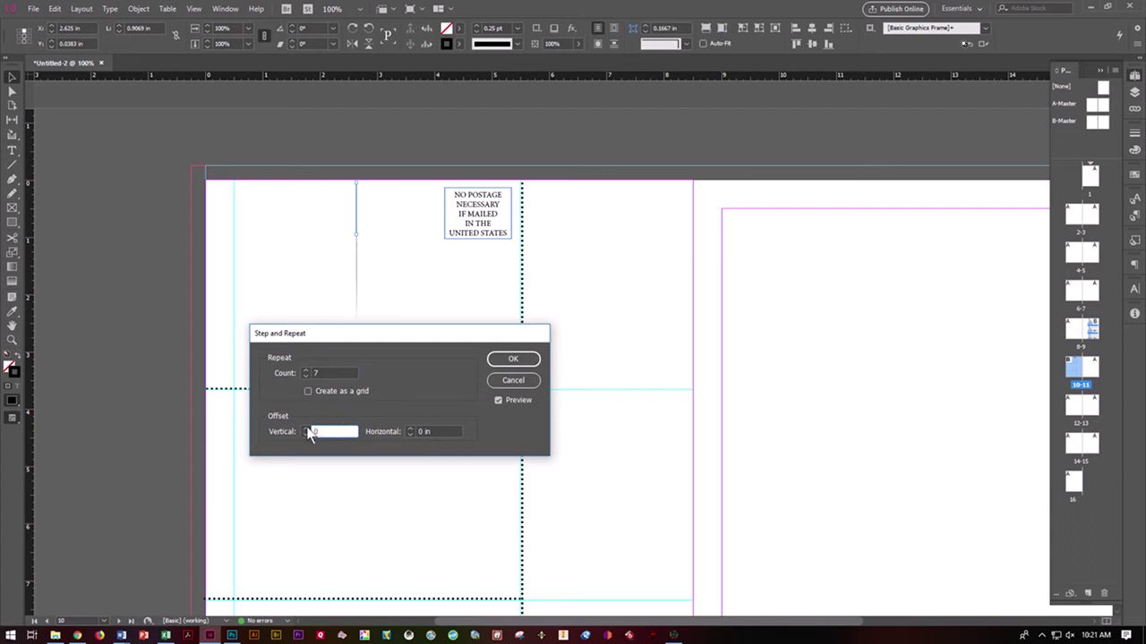
pyautogui.press('Tab')
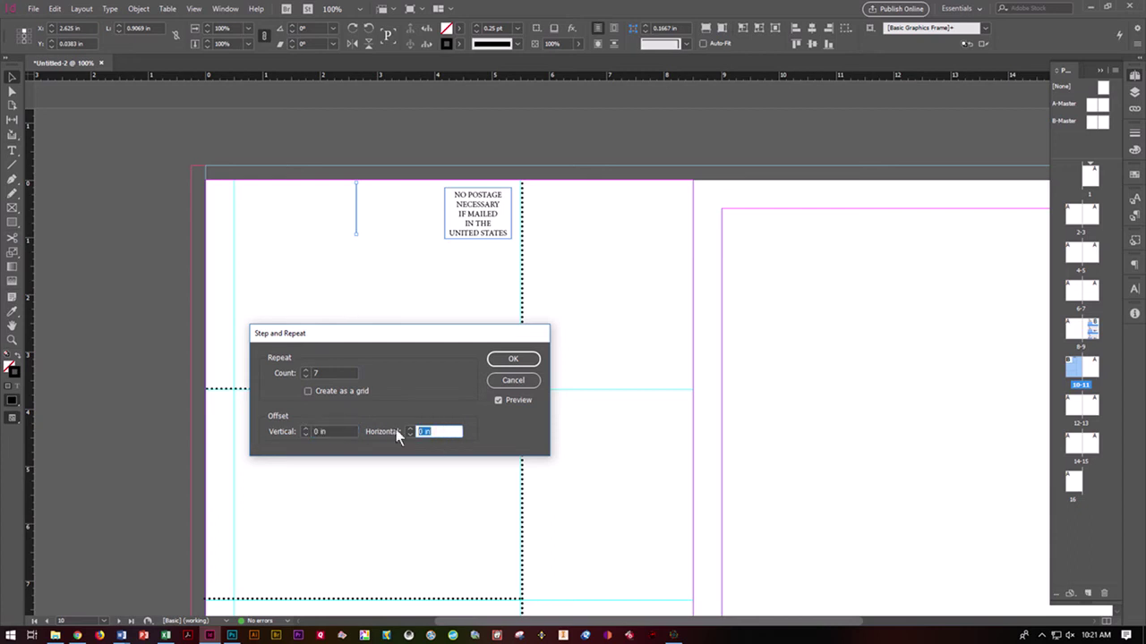
pyautogui.write('.0625')
pyautogui.press('Tab')
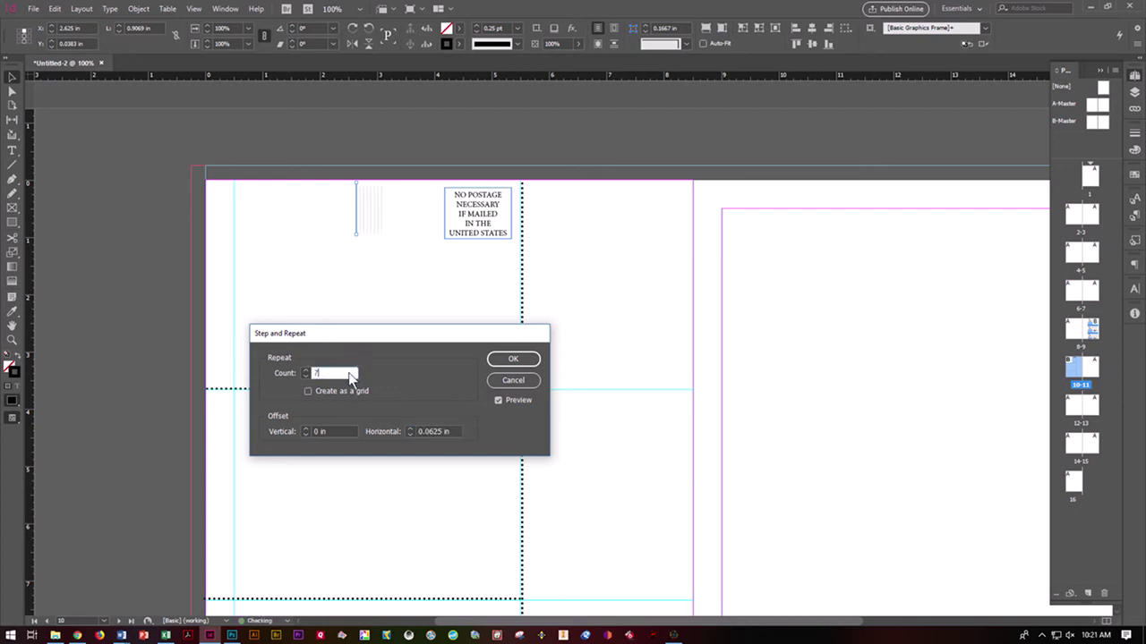
pyautogui.write('7')
pyautogui.click(410, 434)
pyautogui.click(514, 359)
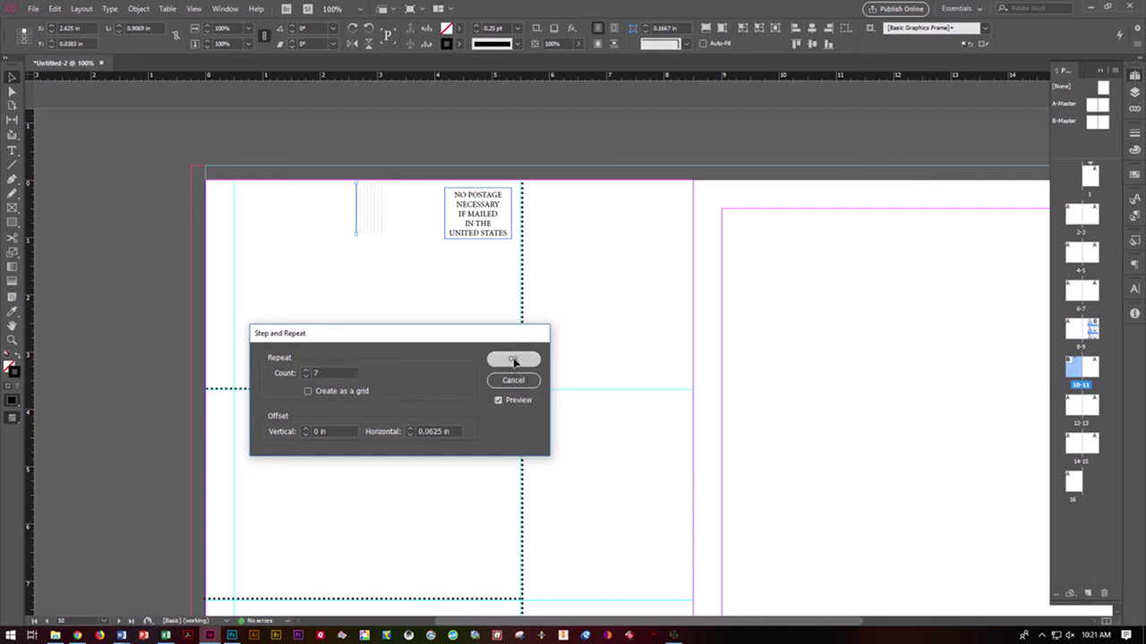
pyautogui.click(425, 285)
# - Shift the seventh vertical line right to about X 3.03 in and the second line left to about X 2.67 in
pyautogui.moveTo(410, 248); pyautogui.dragTo(339, 209)
pyautogui.click(405, 269)
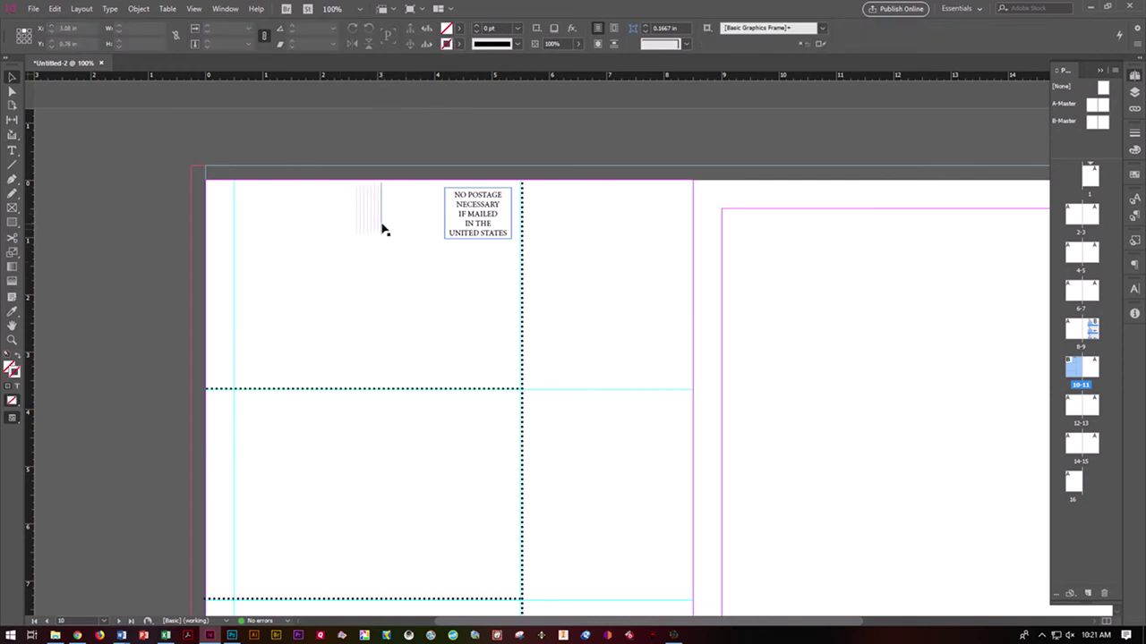
pyautogui.hotkey('ctrl', '=')
pyautogui.scroll(3, 400, 556)
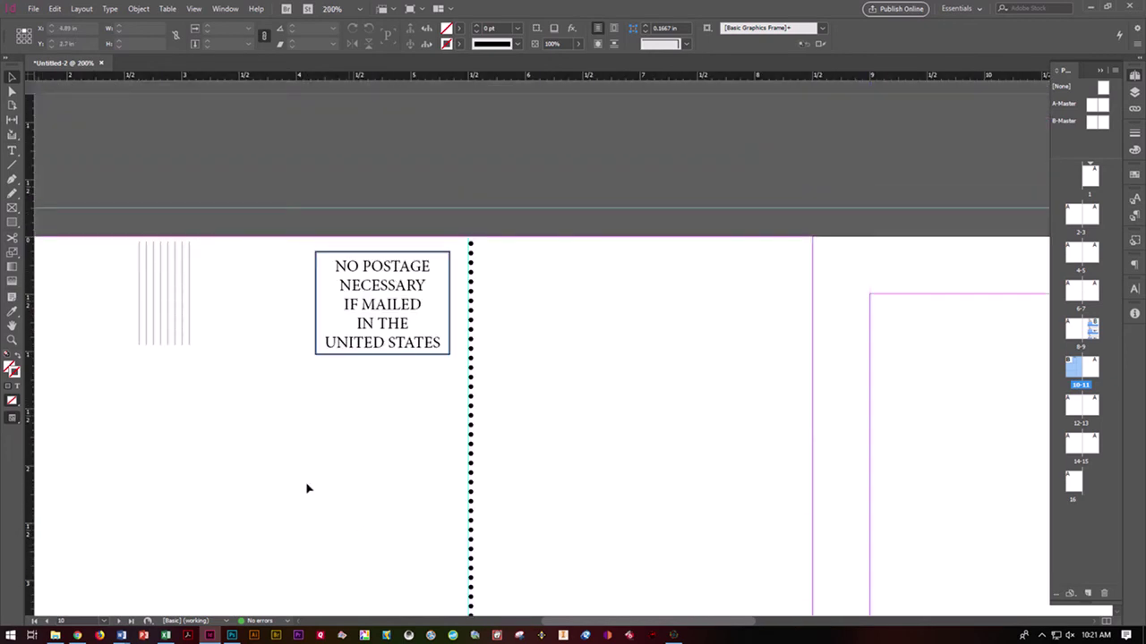
pyautogui.click(181, 338)
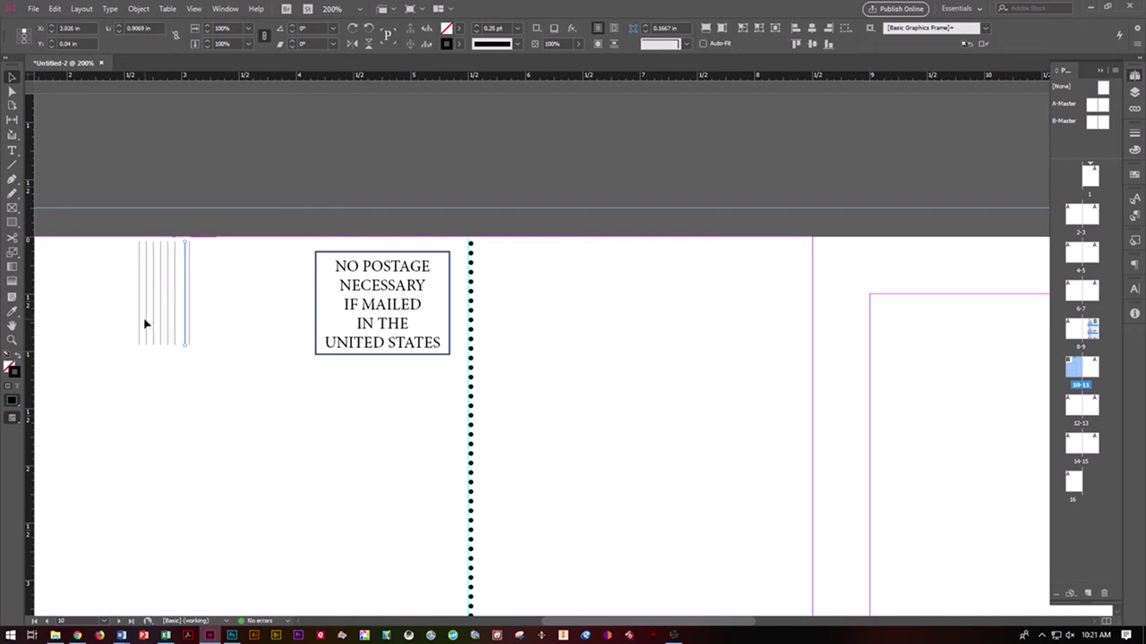
pyautogui.click(134, 318)
pyautogui.click(145, 311)
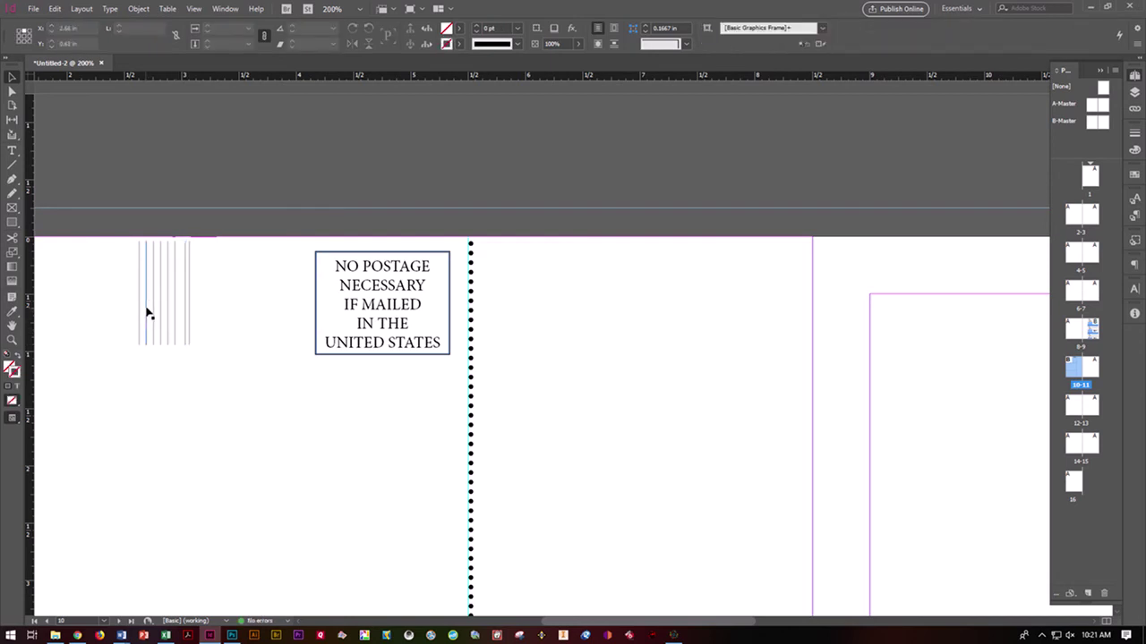
pyautogui.press('Left')
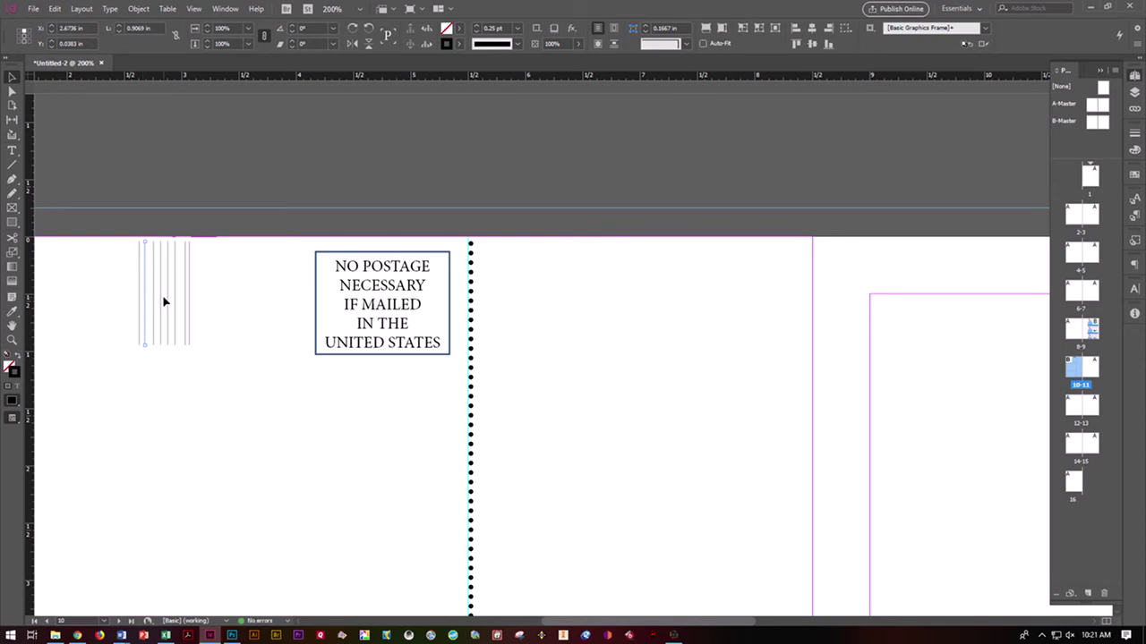
pyautogui.click(192, 452)
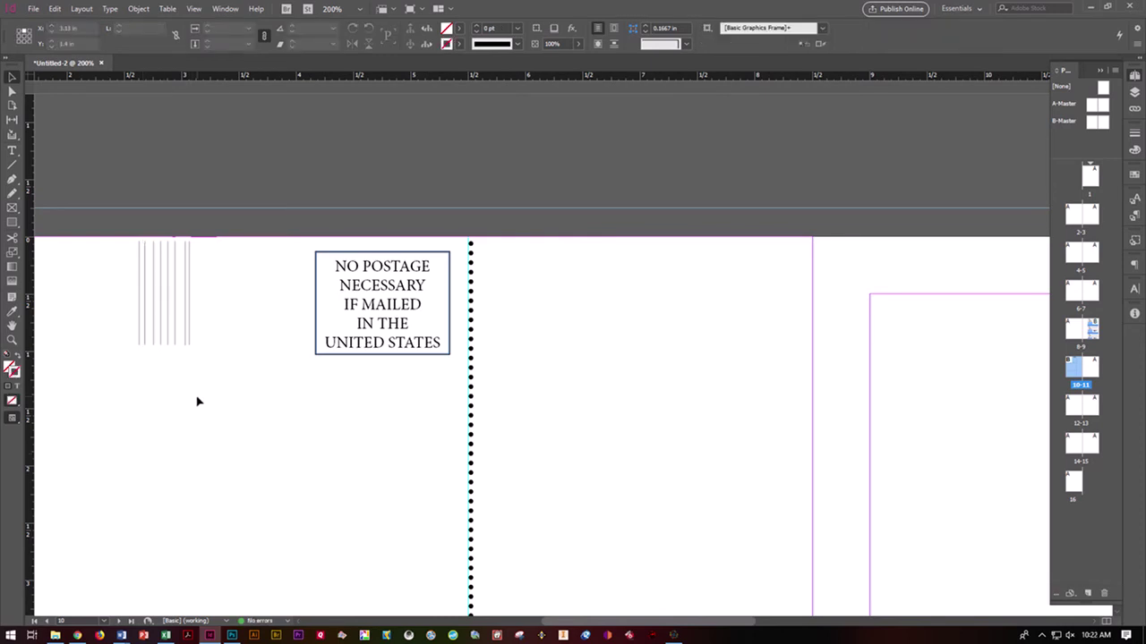
# - Shorten all eight vertical lines together from their lower ends, keeping their upper ends in place
pyautogui.hotkey('ctrl', '-')
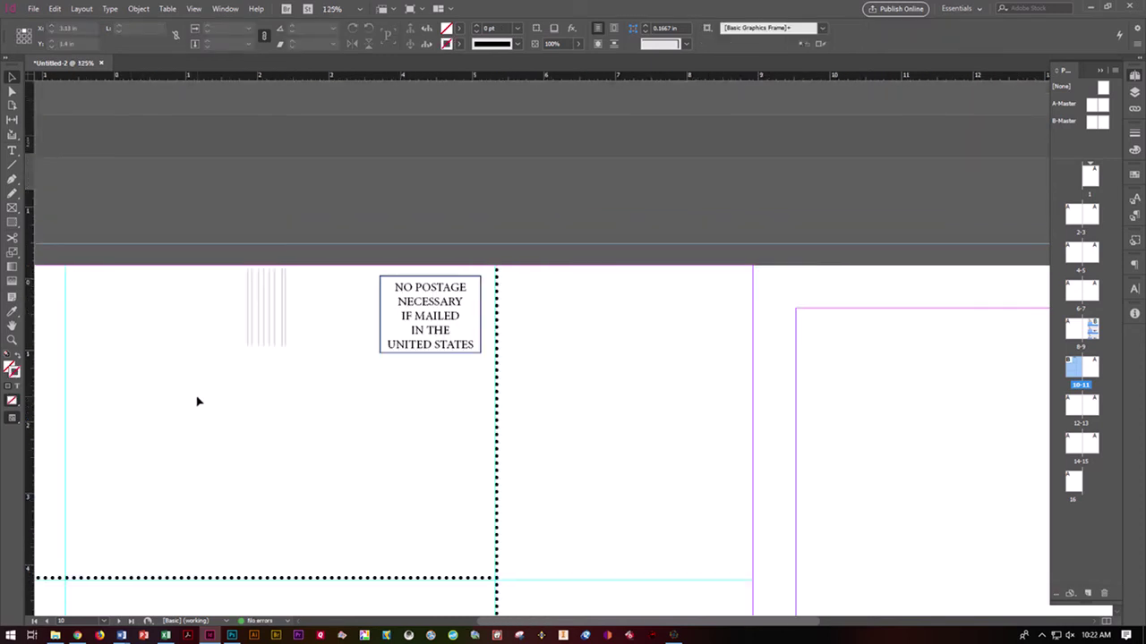
pyautogui.hotkey('ctrl', '-')
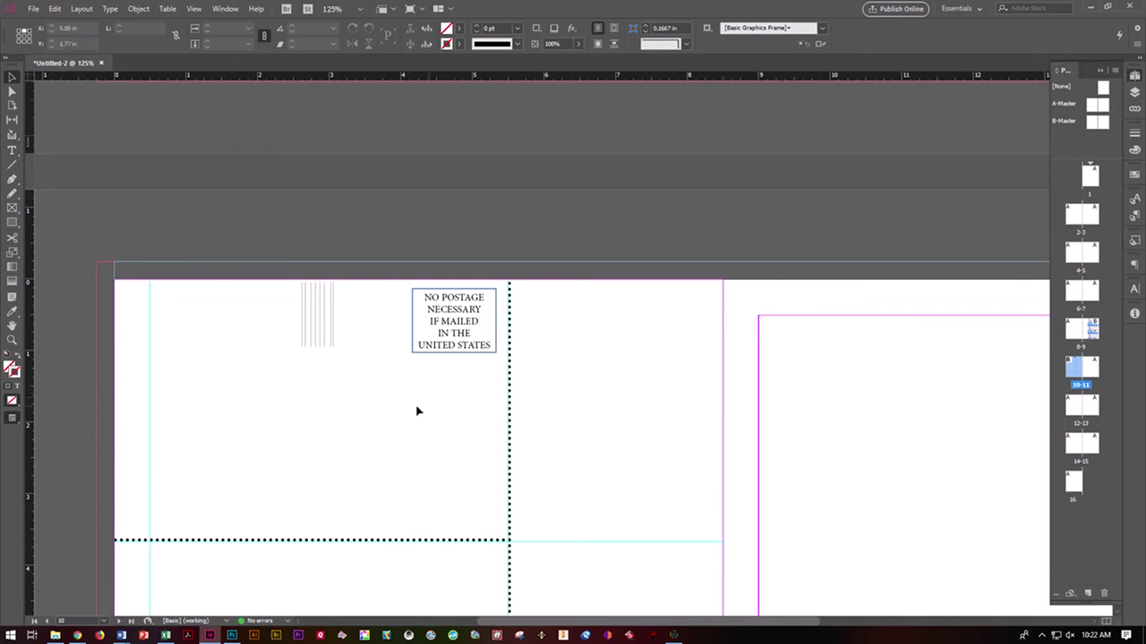
pyautogui.moveTo(273, 272); pyautogui.dragTo(355, 382)
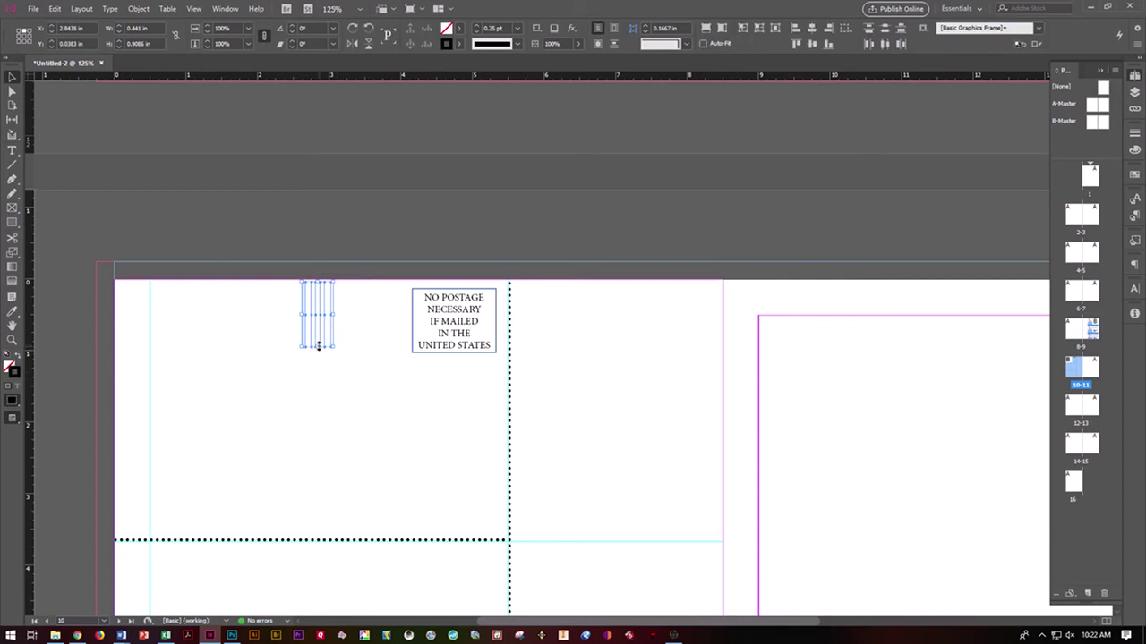
pyautogui.moveTo(318, 345); pyautogui.dragTo(318, 331)
pyautogui.click(351, 384)
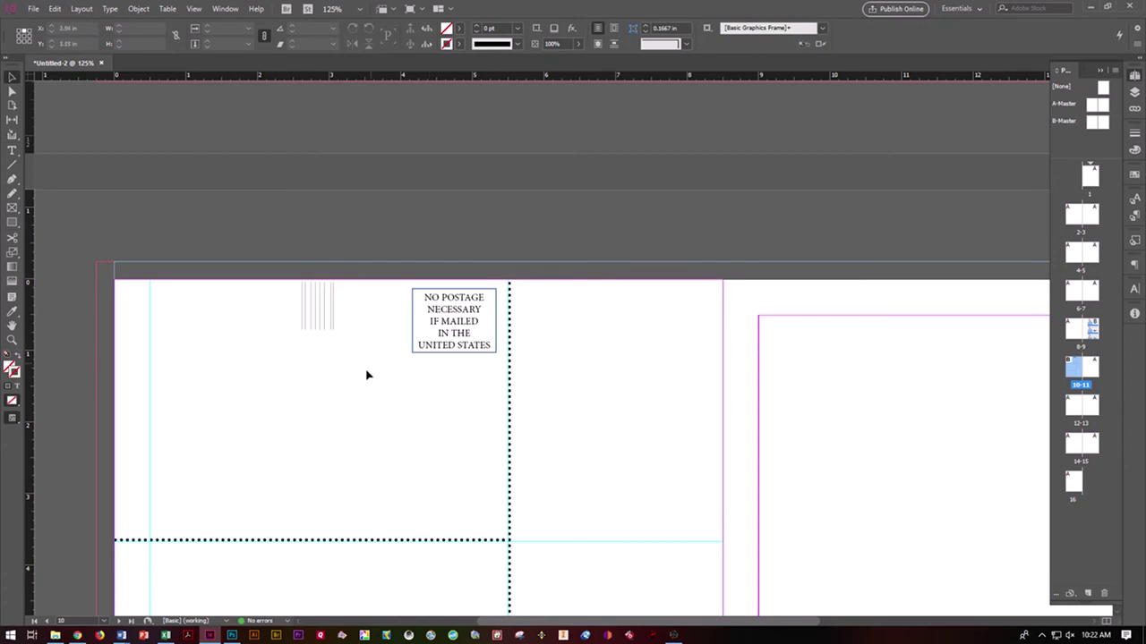
# - Draw a horizontal line about 1.18 in long beneath the postage frame, matching its width, with a black 3 pt stroke
pyautogui.click(12, 165)
pyautogui.moveTo(412, 377); pyautogui.dragTo(499, 374)
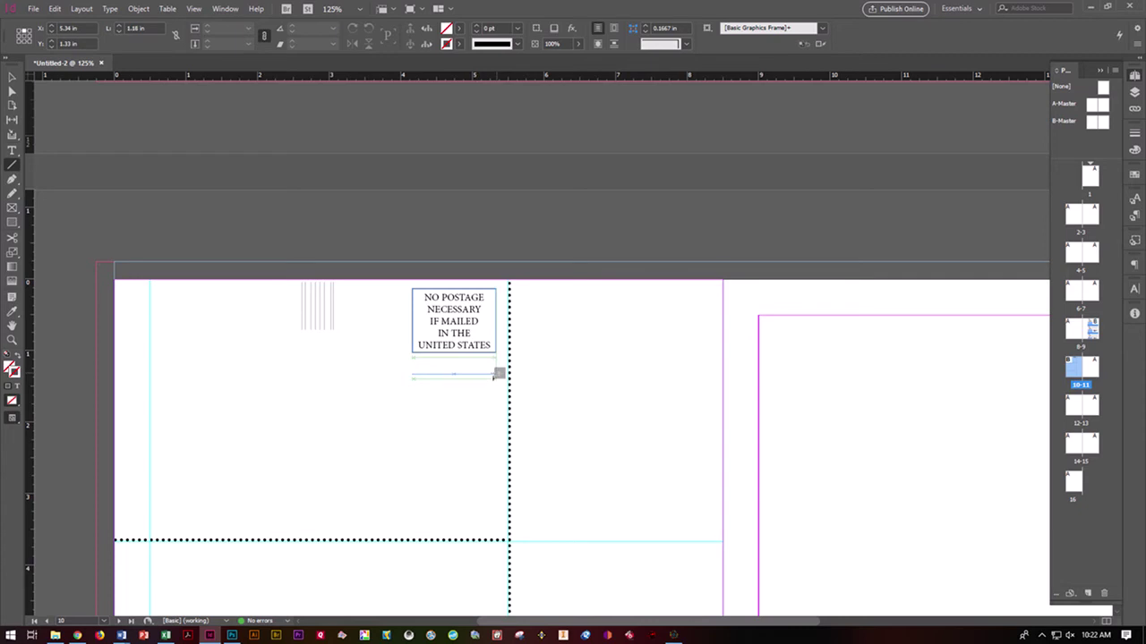
pyautogui.moveTo(496, 375); pyautogui.dragTo(497, 375)
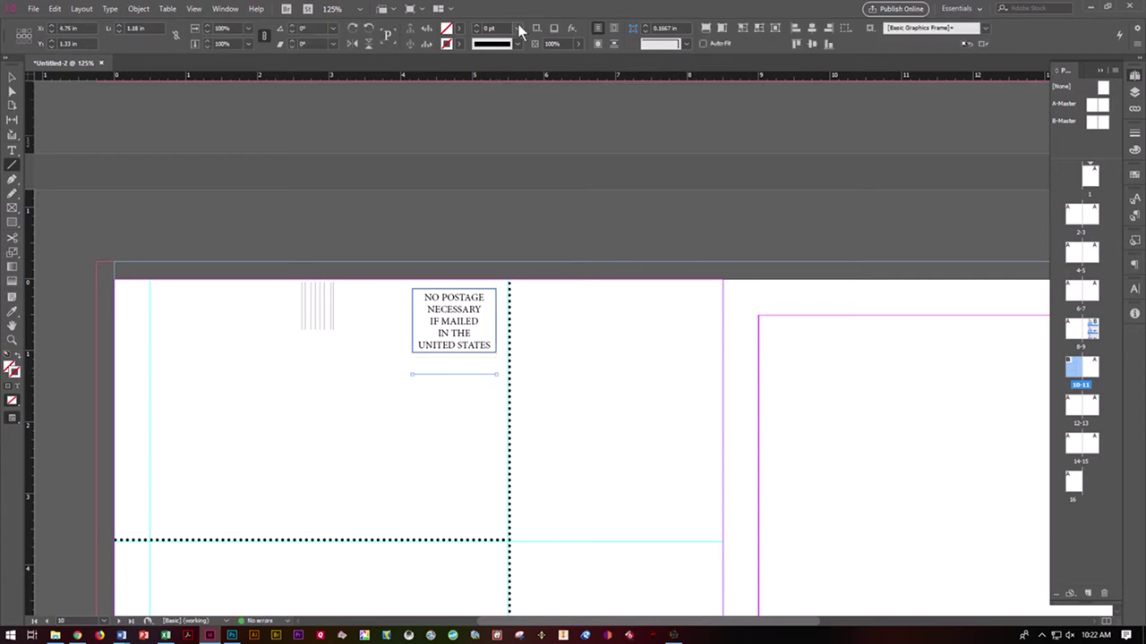
pyautogui.click(517, 28)
pyautogui.click(501, 115)
# - Step and repeat the thick horizontal line downward with 6 copies, 0.125 in vertical and 0 in horizontal offset
pyautogui.click(55, 8)
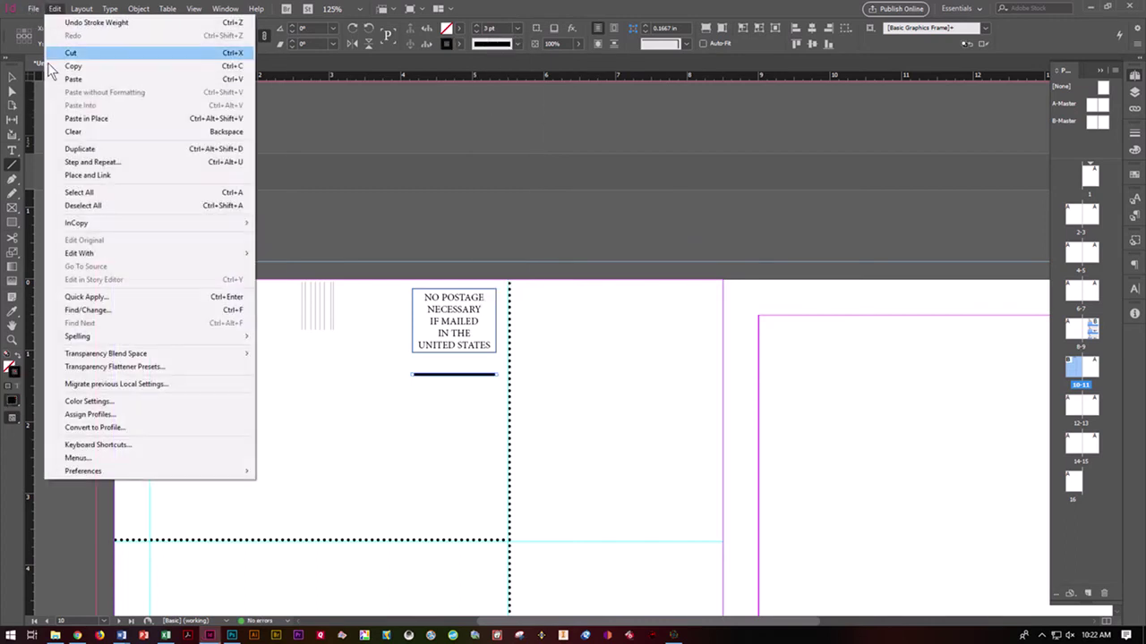
pyautogui.click(89, 162)
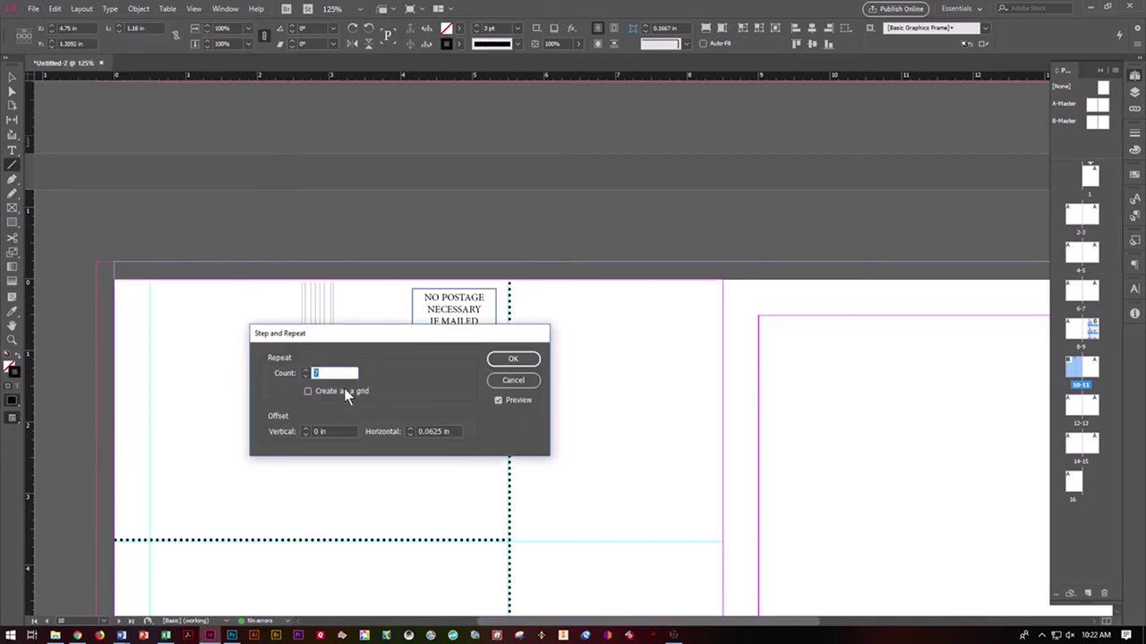
pyautogui.write('6')
pyautogui.moveTo(417, 339); pyautogui.dragTo(898, 290)
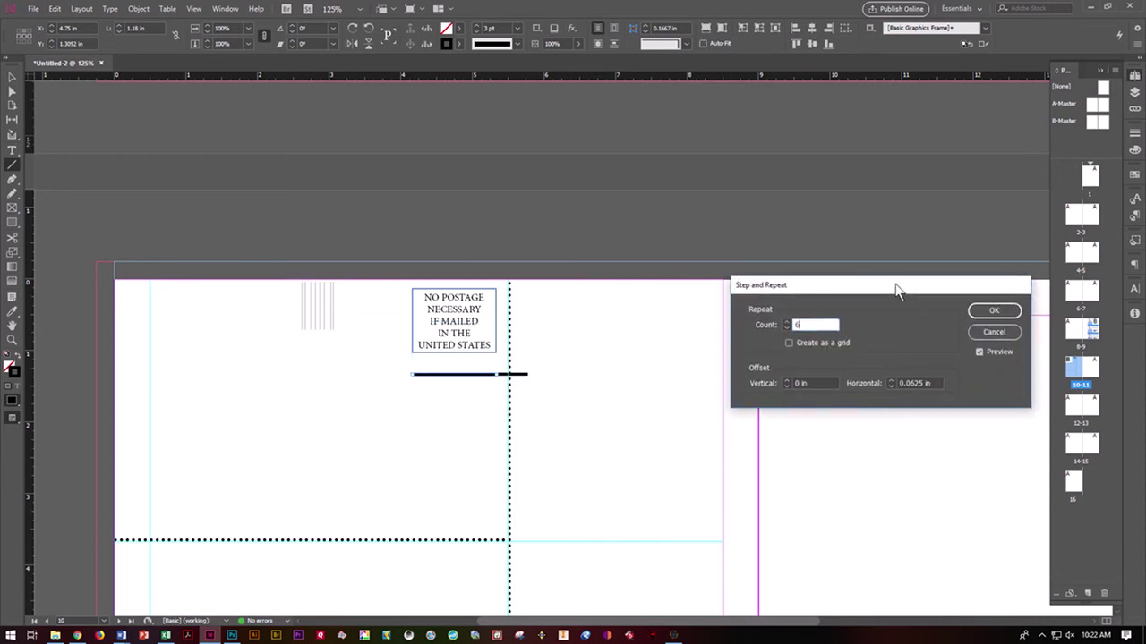
pyautogui.moveTo(931, 385); pyautogui.dragTo(891, 383)
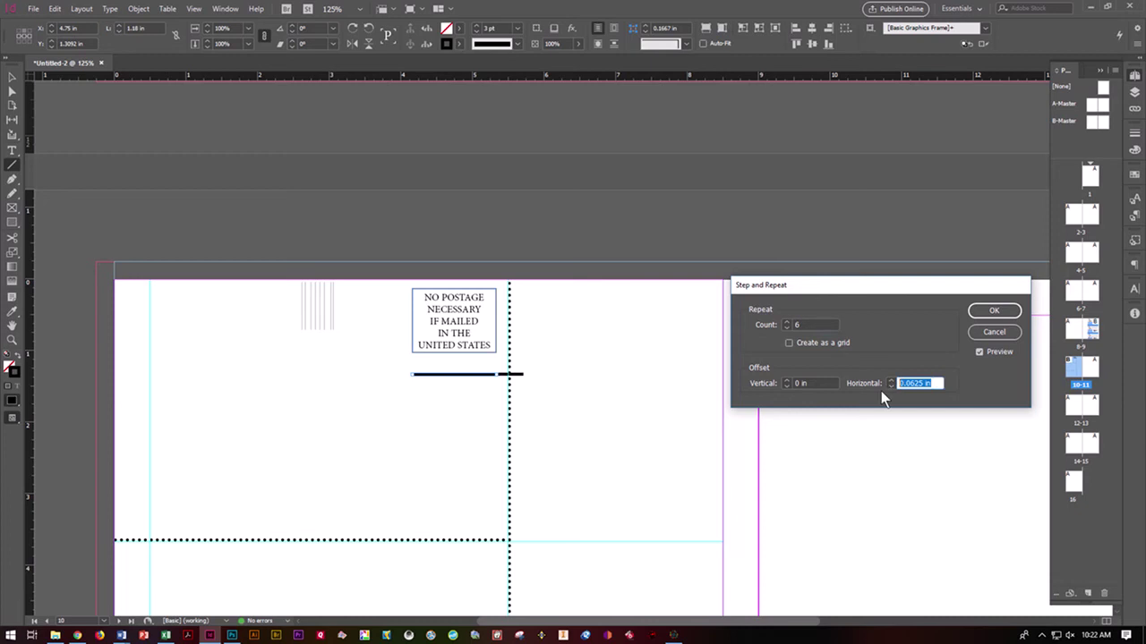
pyautogui.write('0')
pyautogui.click(786, 381)
pyautogui.click(787, 381)
pyautogui.click(787, 381)
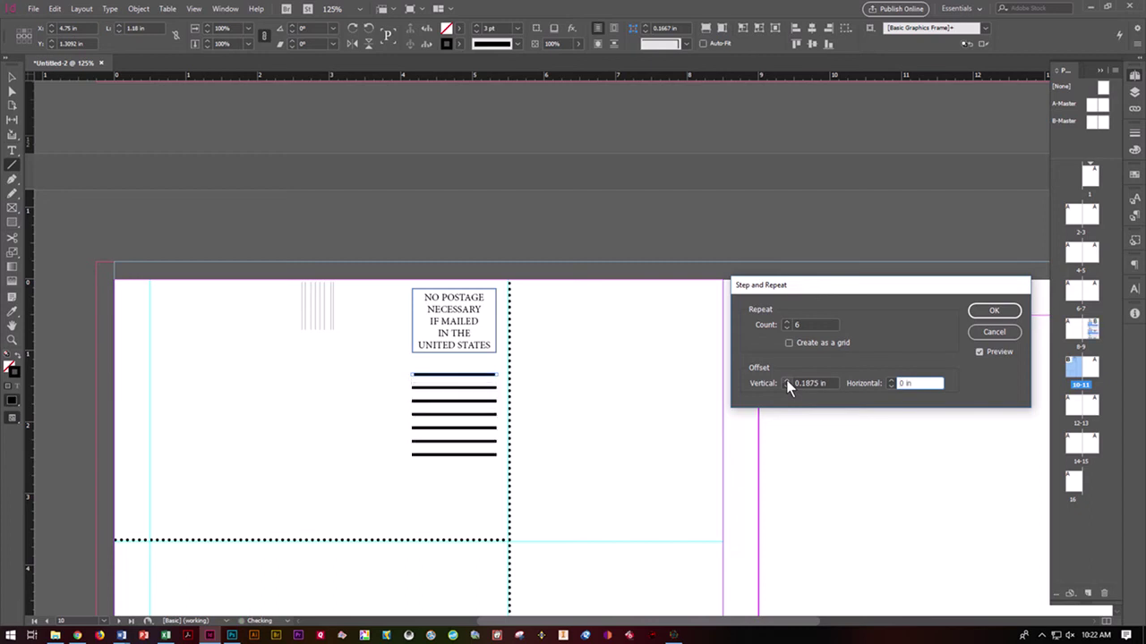
pyautogui.click(787, 386)
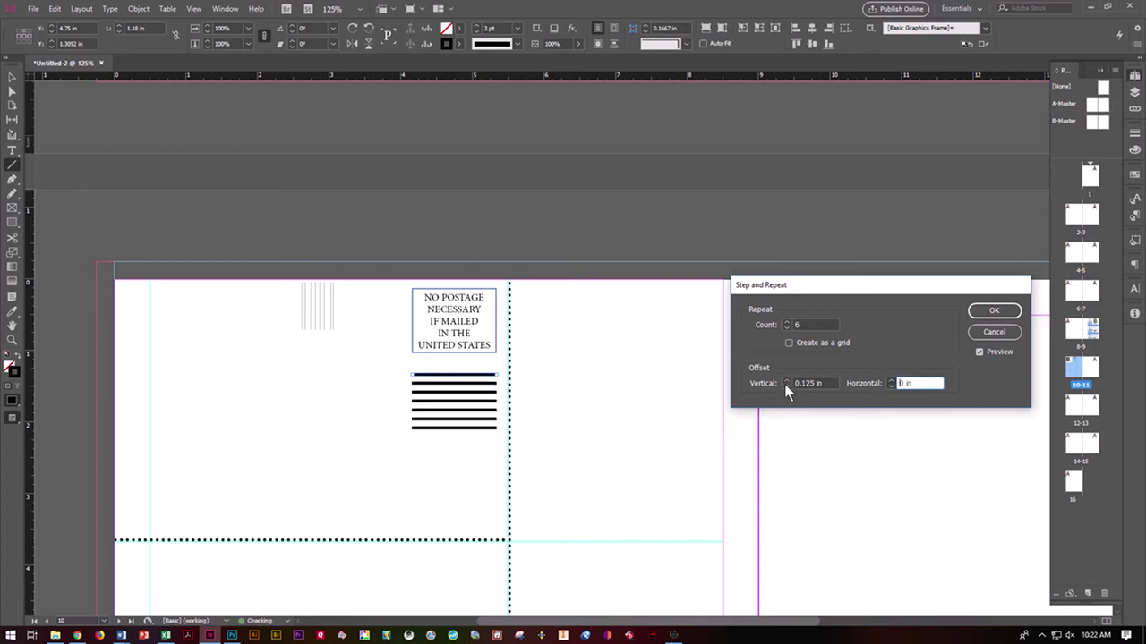
pyautogui.click(993, 310)
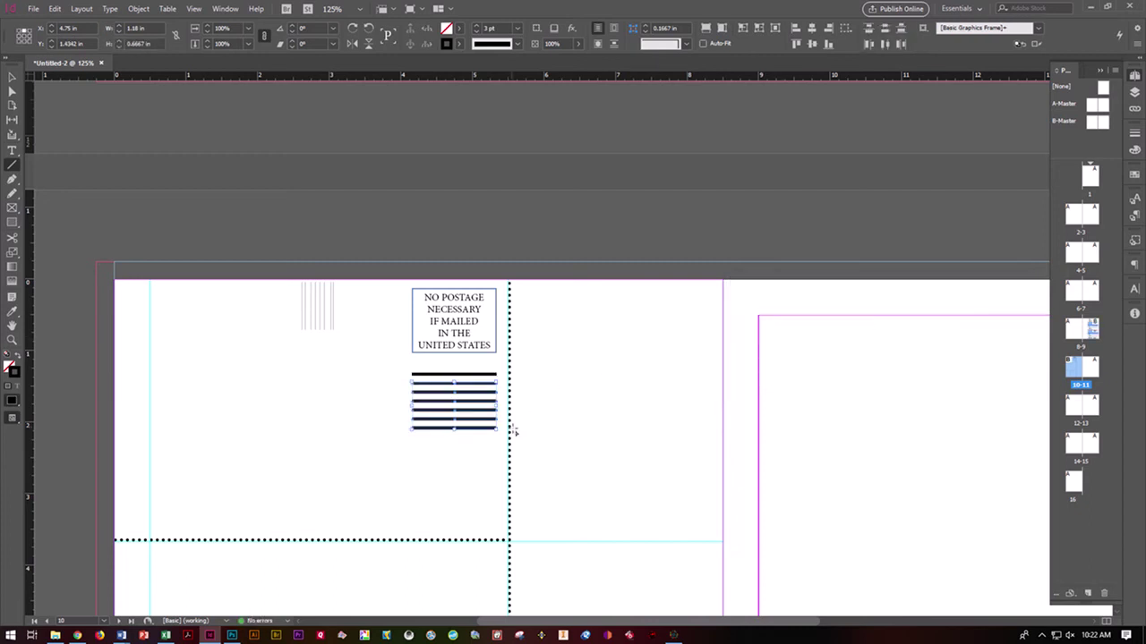
pyautogui.click(11, 79)
pyautogui.click(181, 248)
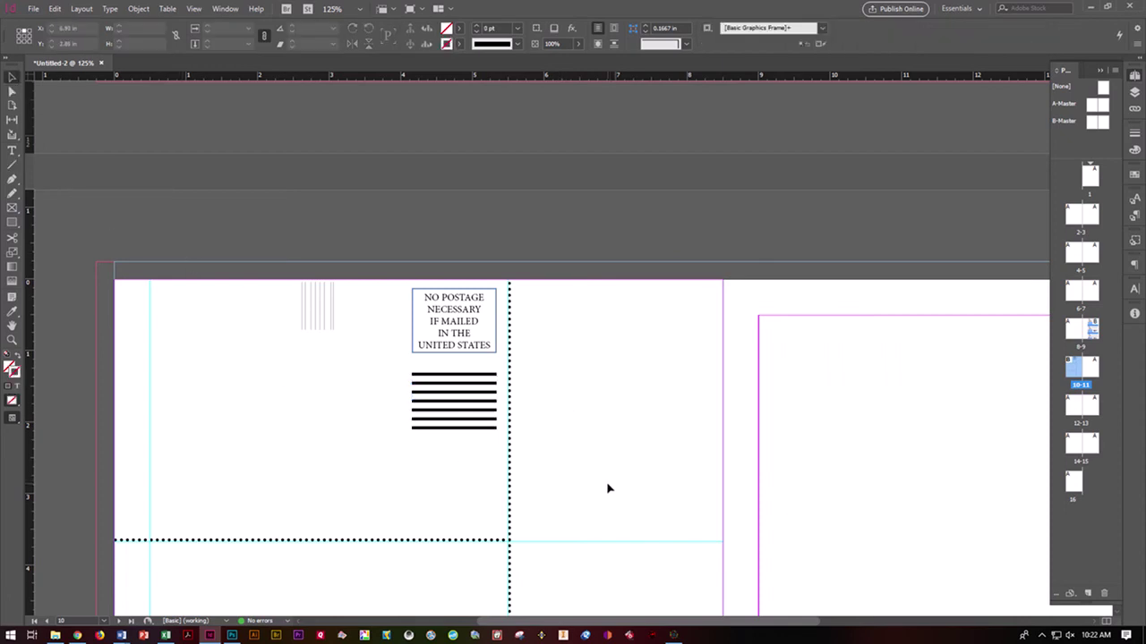
# - Draw two rectangle frames stacked left of the thick bars, the upper about 2.79 × 0.69 in and the lower about 1.83 × 0.69 in
pyautogui.click(11, 208)
pyautogui.moveTo(198, 352); pyautogui.dragTo(400, 401)
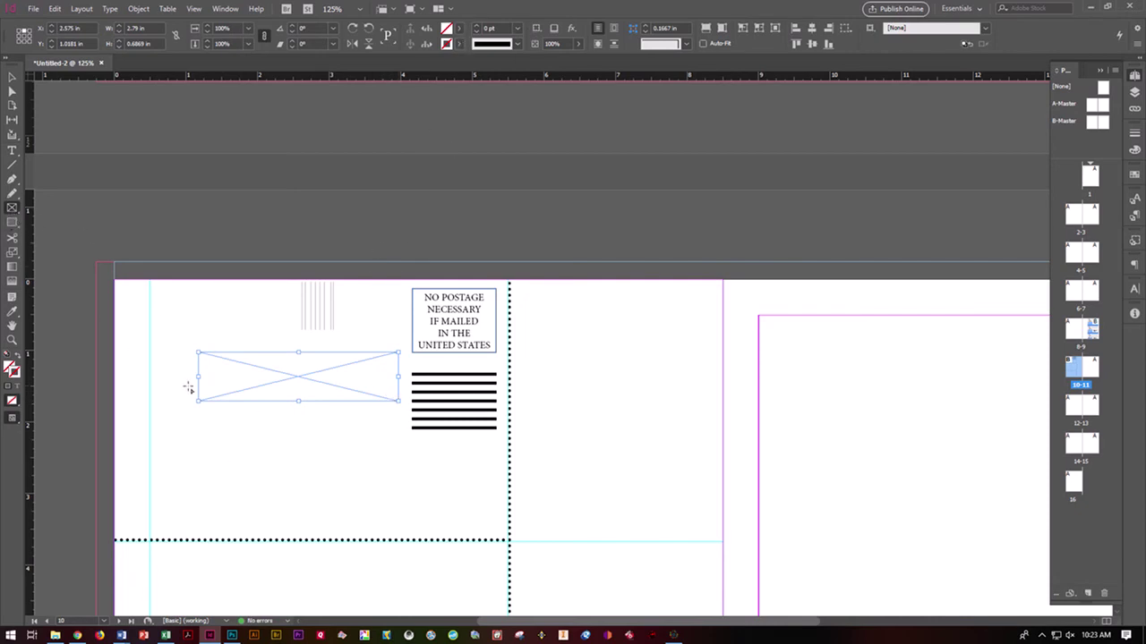
pyautogui.moveTo(225, 412); pyautogui.dragTo(357, 461)
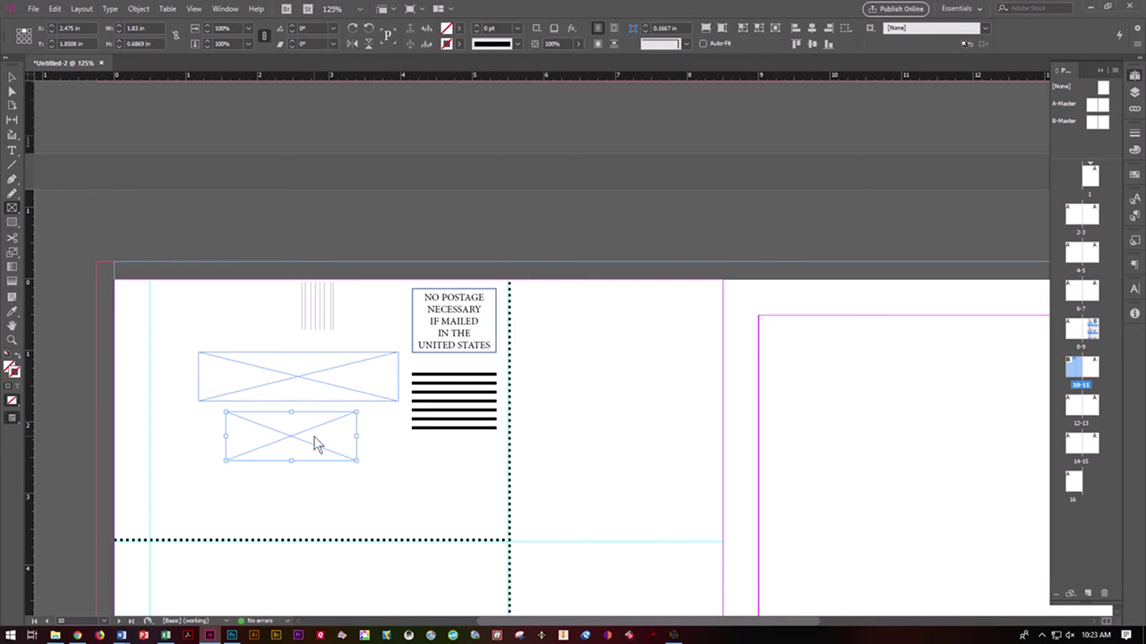
# - Change the content type of both new rectangle frames to text
pyautogui.rightClick(314, 438)
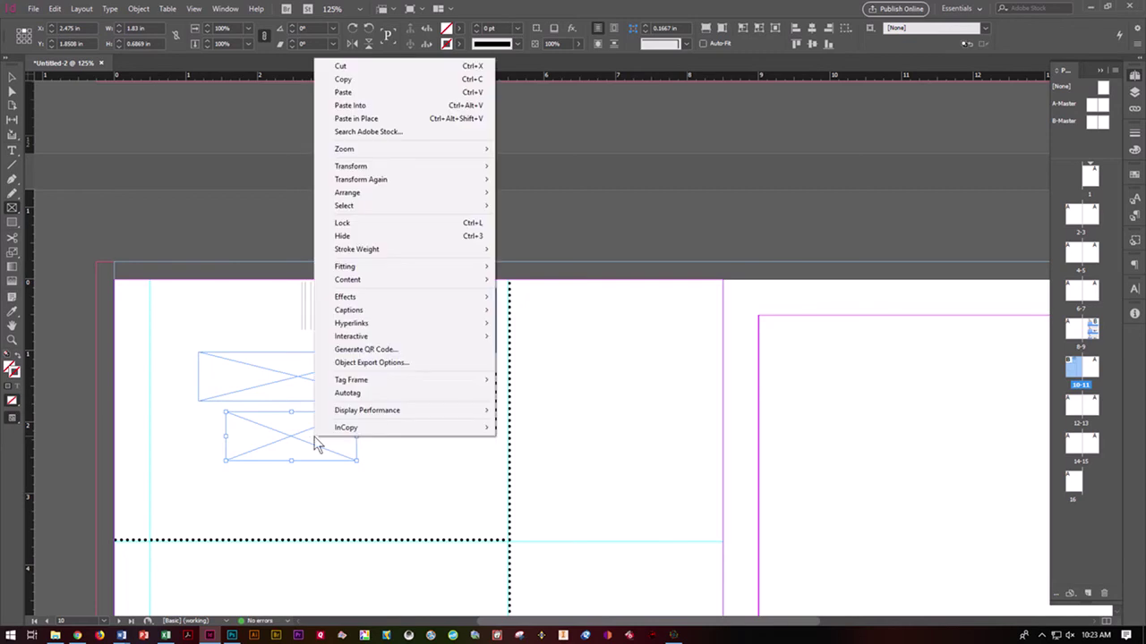
pyautogui.moveTo(488, 280)
pyautogui.click(519, 292)
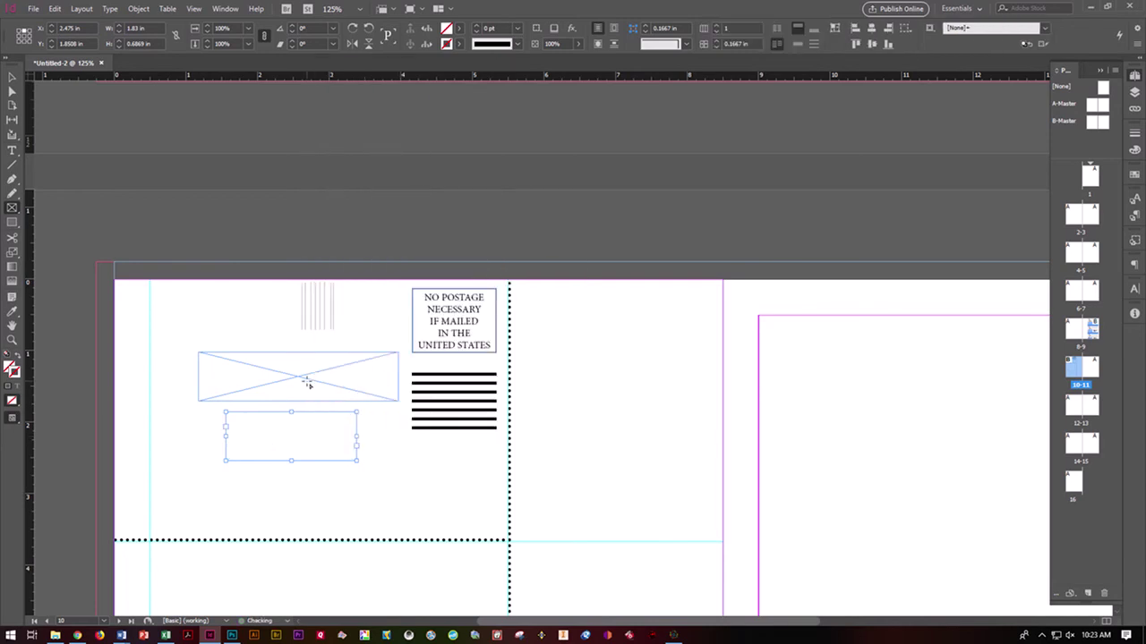
pyautogui.click(13, 78)
pyautogui.rightClick(299, 370)
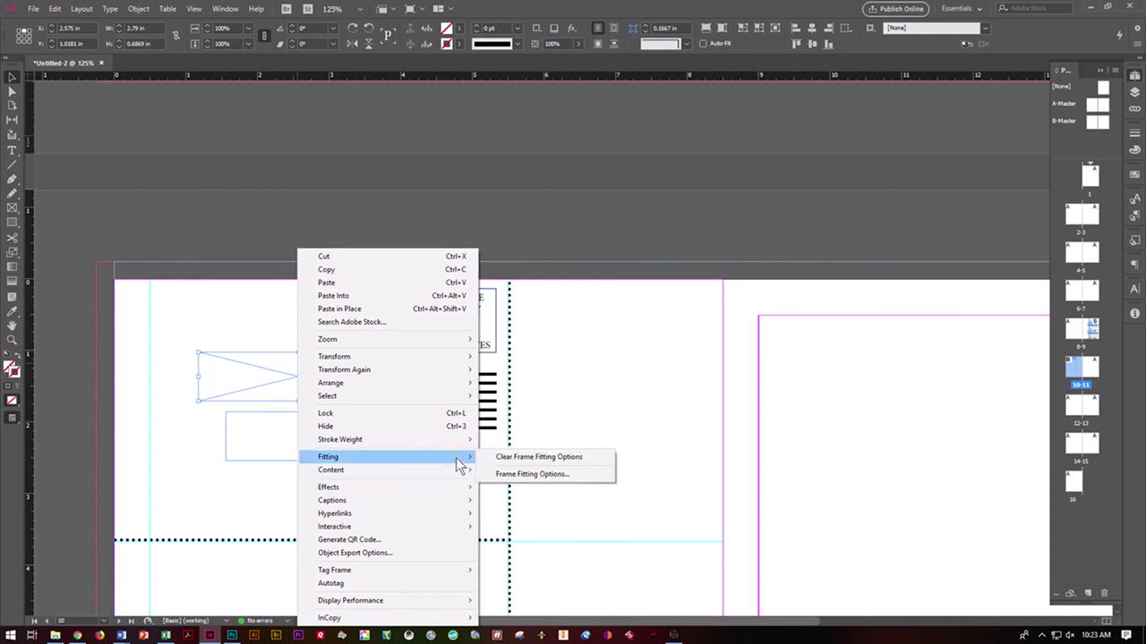
pyautogui.moveTo(463, 470)
pyautogui.click(505, 493)
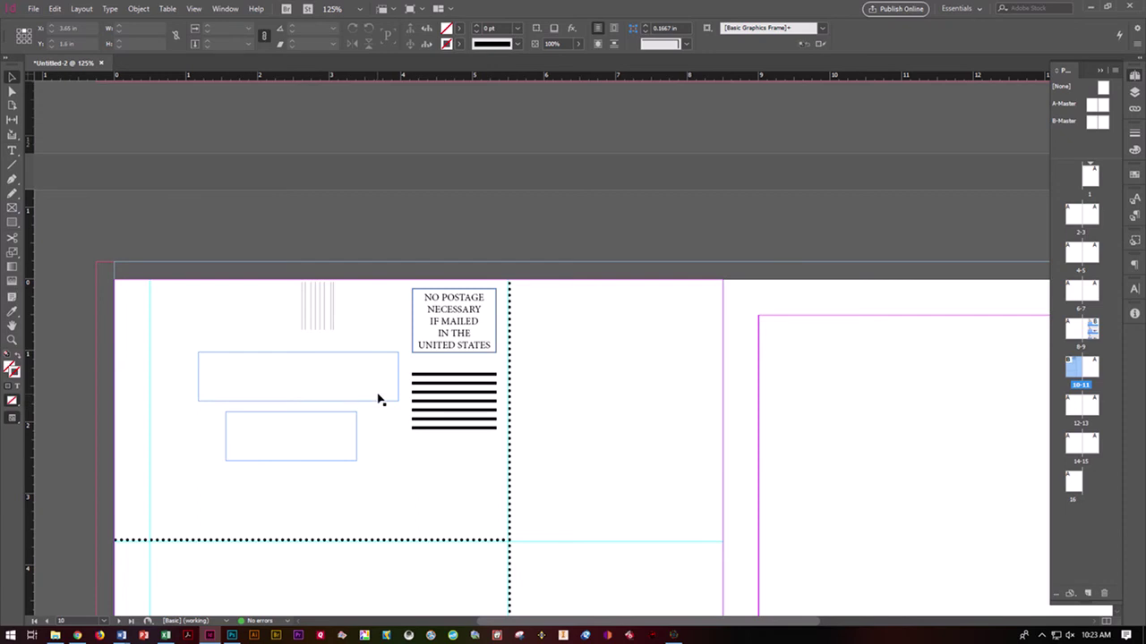
# - Move both empty text frames slightly left and down, leaving a small gap between them, and activate the Type tool
pyautogui.moveTo(380, 398); pyautogui.dragTo(364, 411)
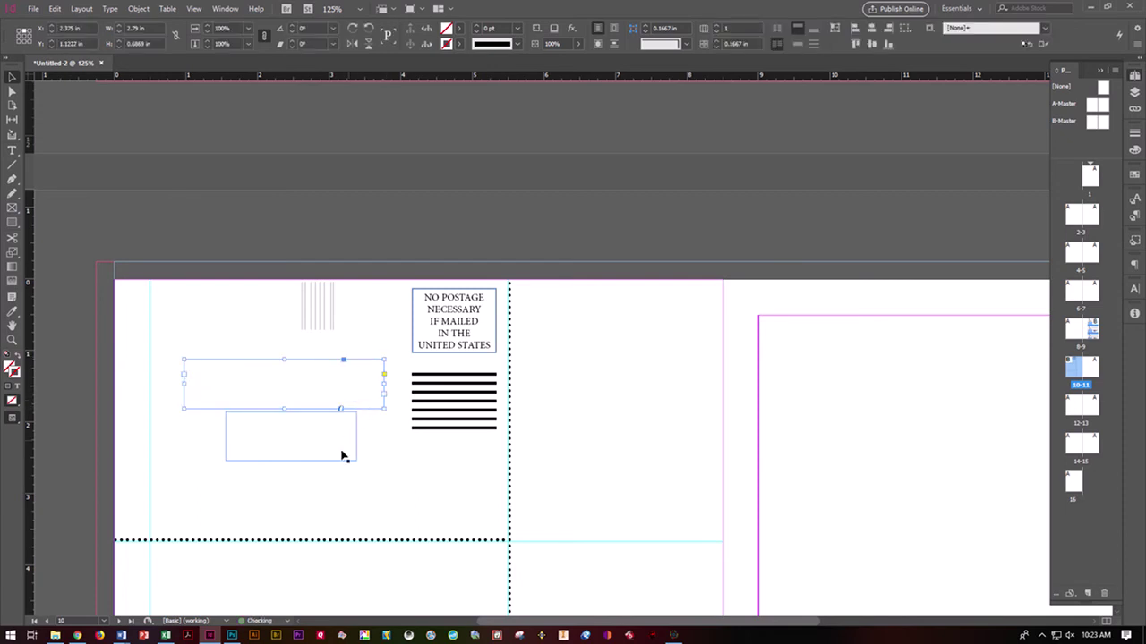
pyautogui.moveTo(356, 456); pyautogui.dragTo(336, 472)
pyautogui.click(380, 466)
pyautogui.click(12, 149)
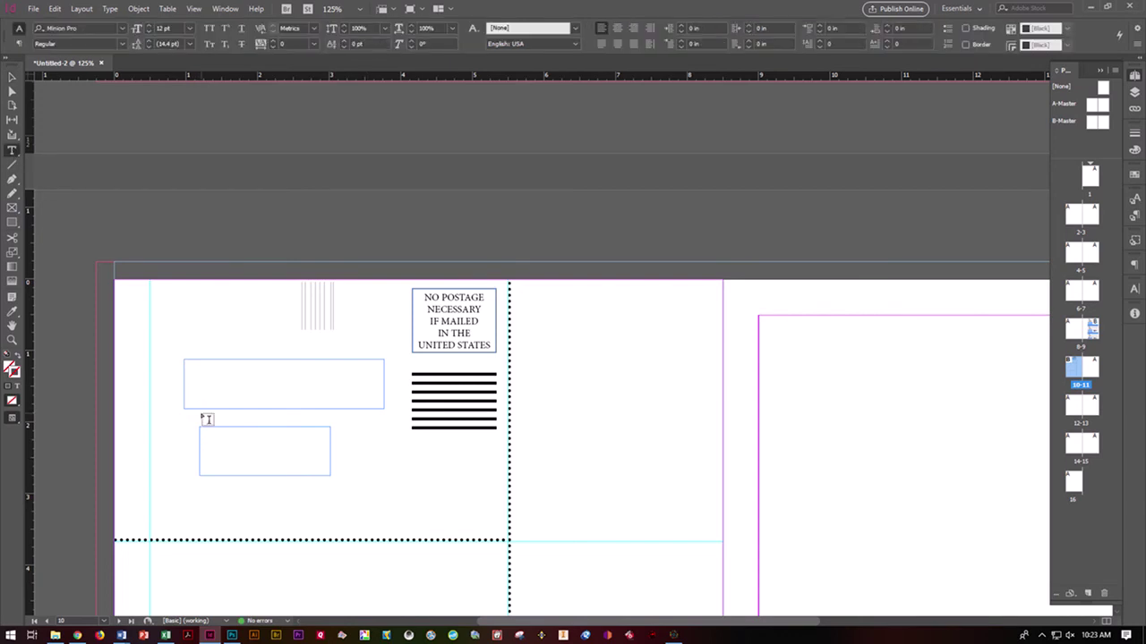
# - Draw a narrow text frame between the two address frames, and below them a vertical line about 0.17 in long with a 0.25 pt stroke
pyautogui.moveTo(200, 413); pyautogui.dragTo(384, 424)
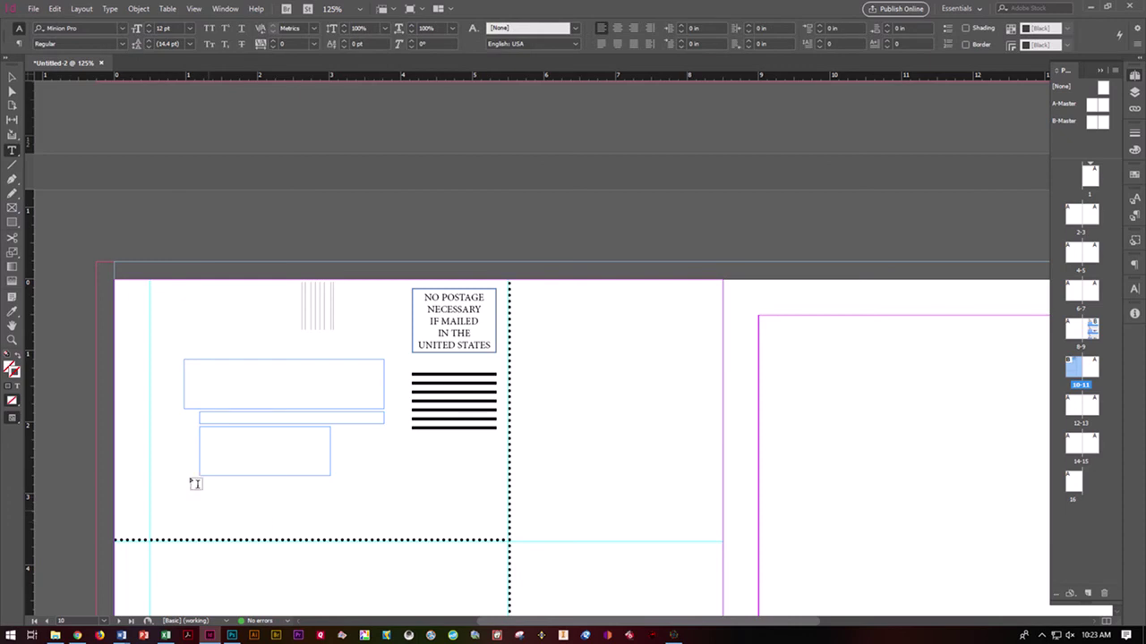
pyautogui.click(11, 165)
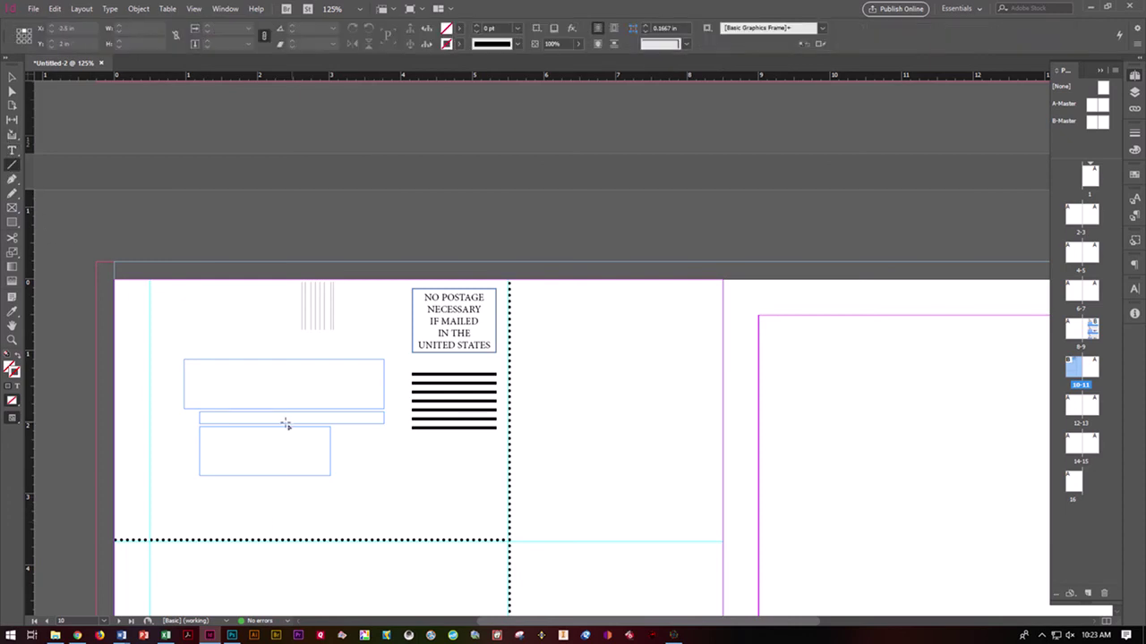
pyautogui.moveTo(290, 504); pyautogui.dragTo(291, 517)
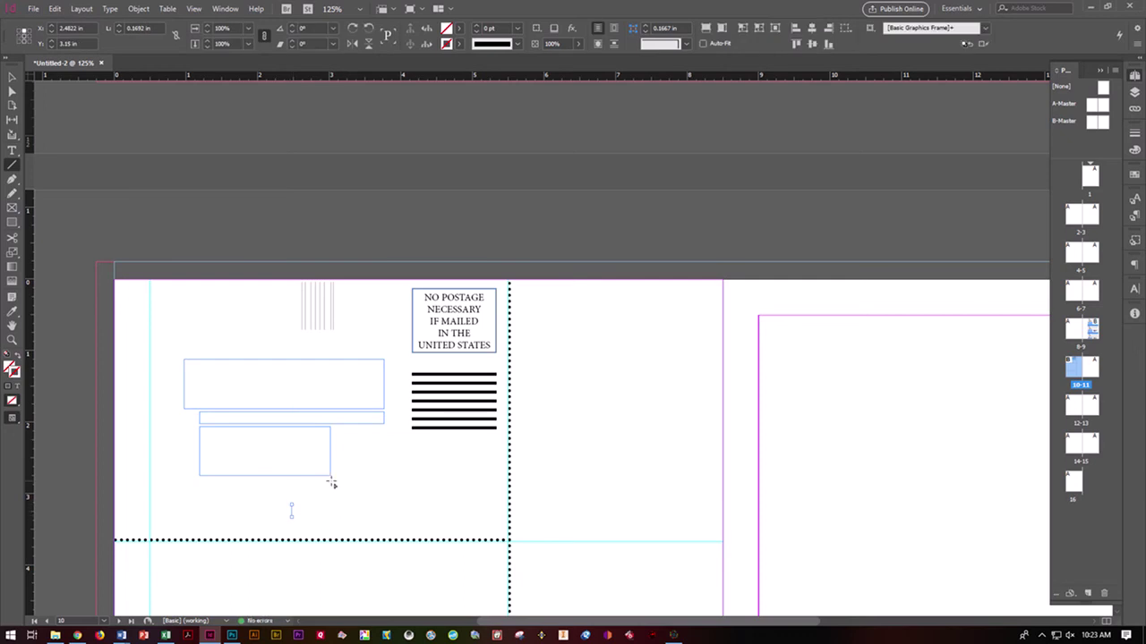
pyautogui.hotkey('ctrl', '=')
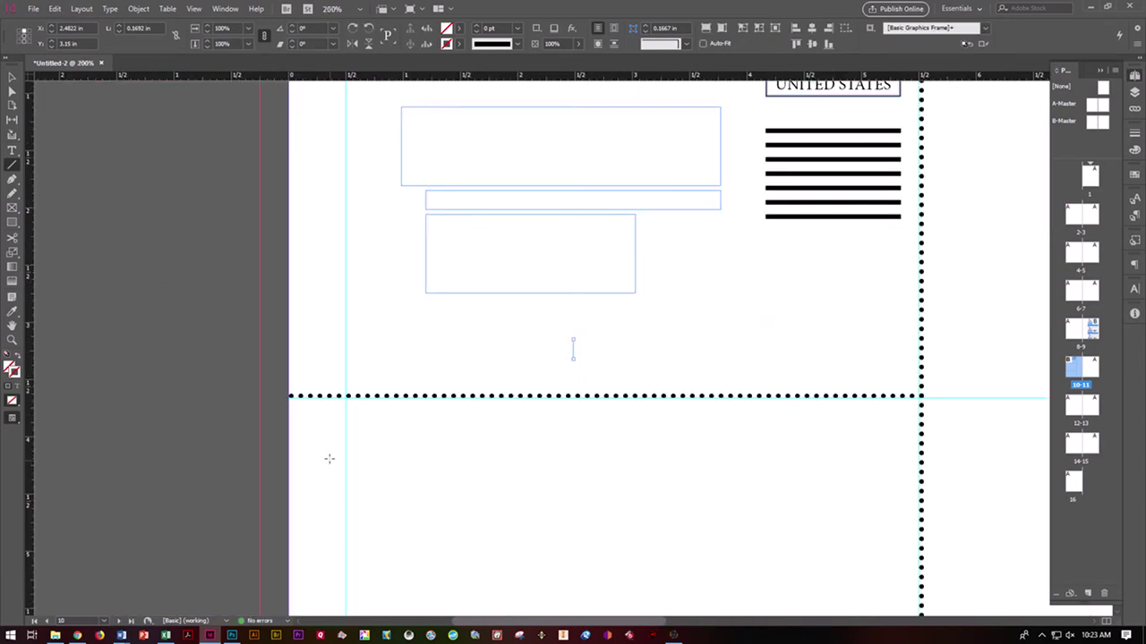
pyautogui.click(519, 29)
pyautogui.click(507, 56)
pyautogui.click(12, 77)
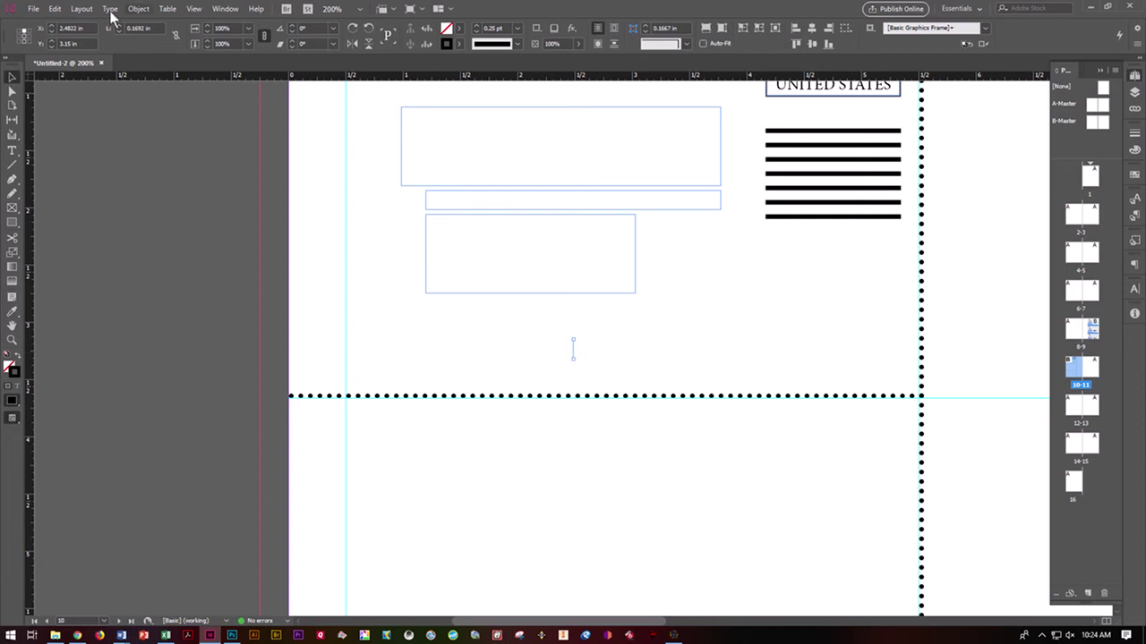
# - Step and repeat the short vertical line sideways with 6 copies, 0 in vertical and 0.0625 in horizontal offset
pyautogui.click(54, 8)
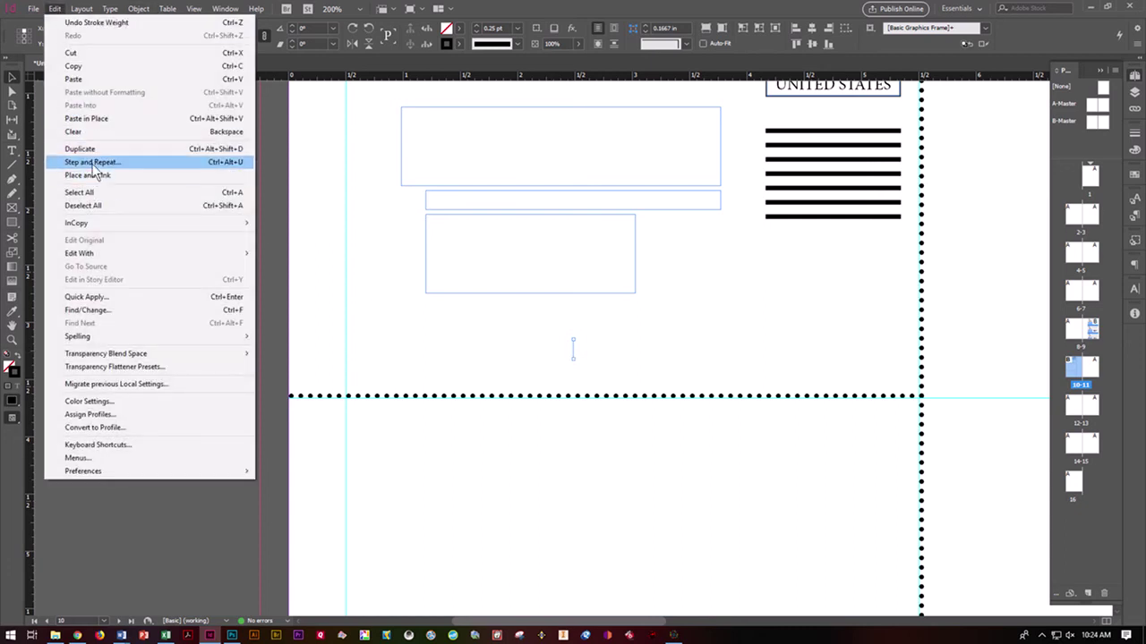
pyautogui.click(89, 162)
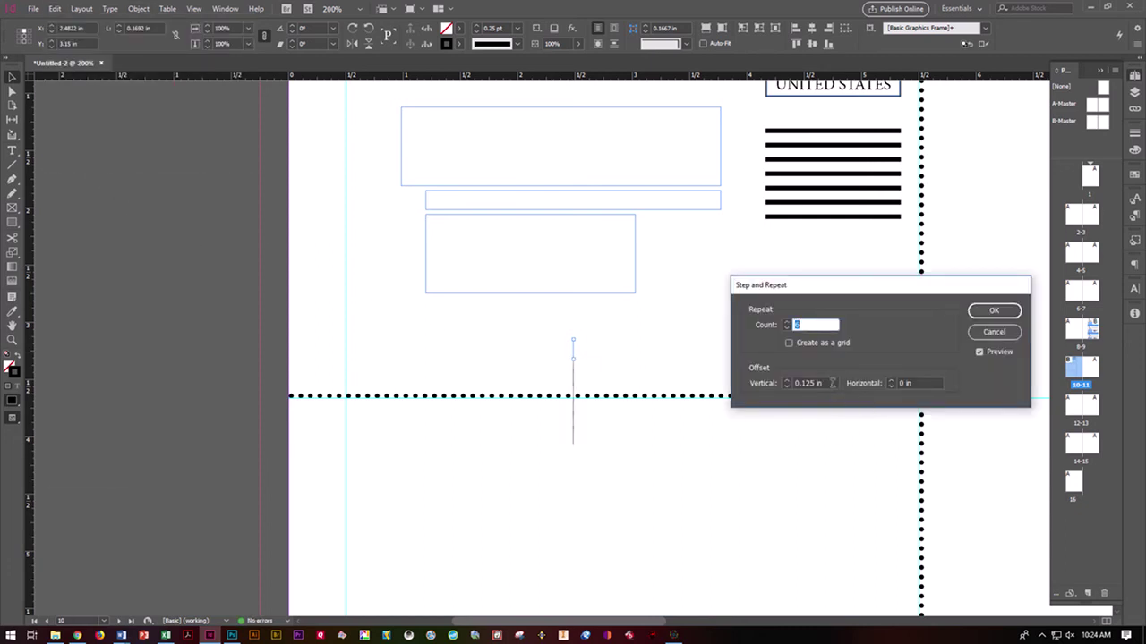
pyautogui.tripleClick(831, 383)
pyautogui.write('0')
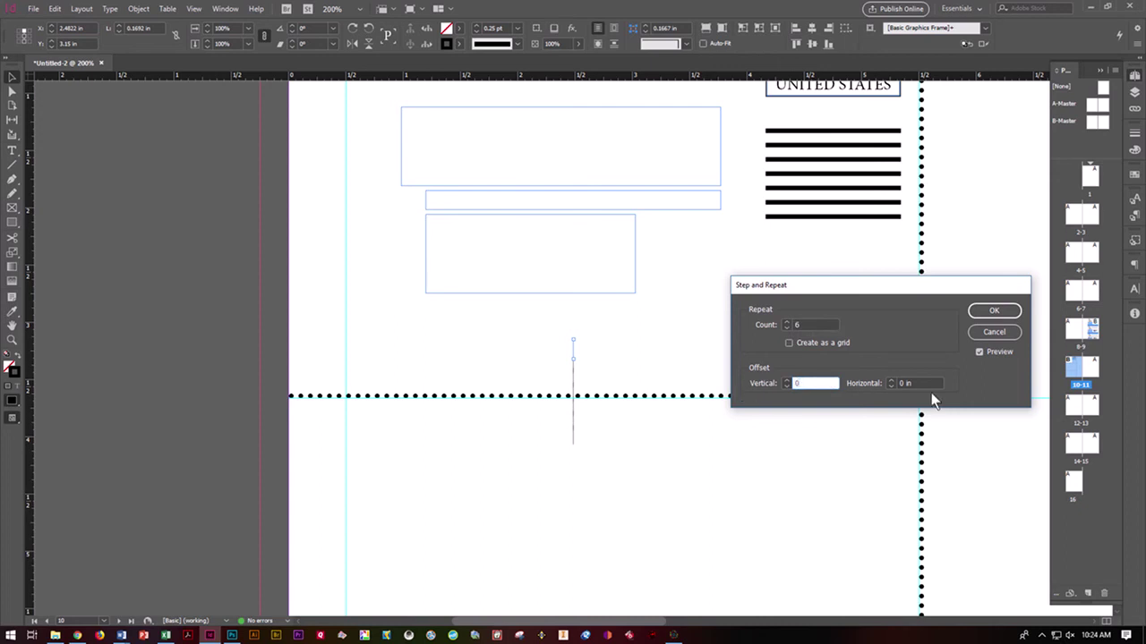
pyautogui.press('Tab')
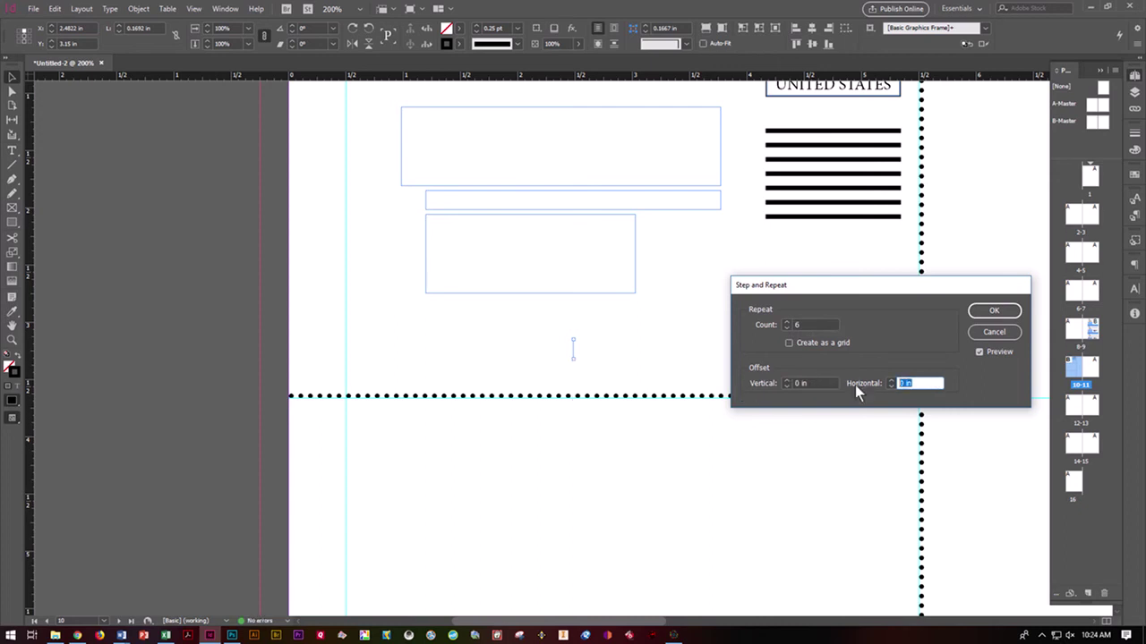
pyautogui.write('0.0625')
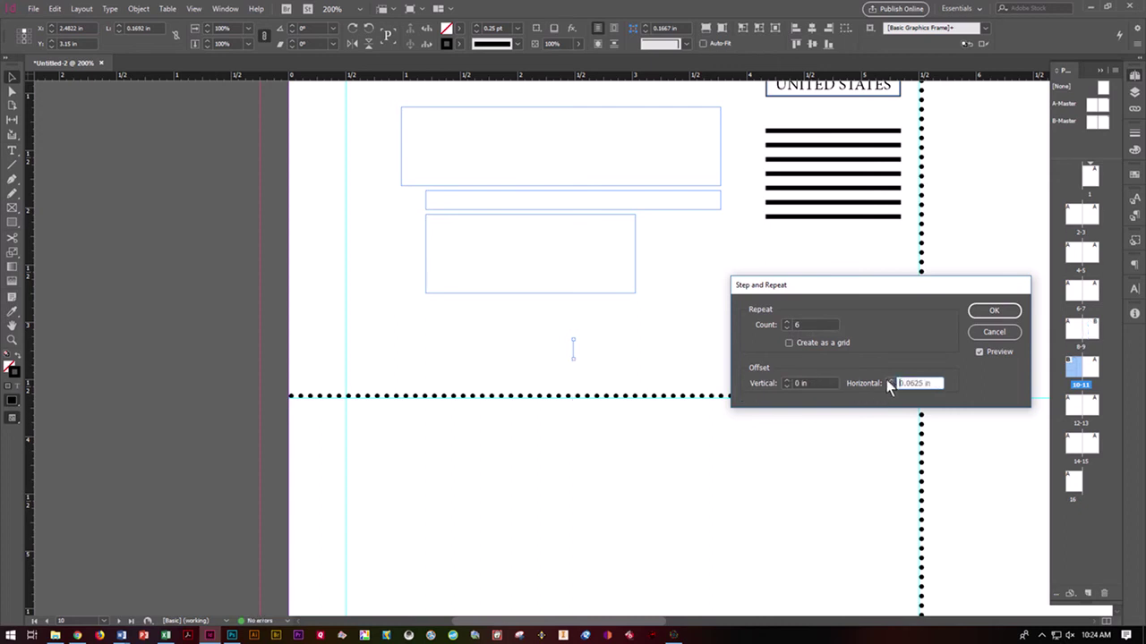
pyautogui.click(804, 324)
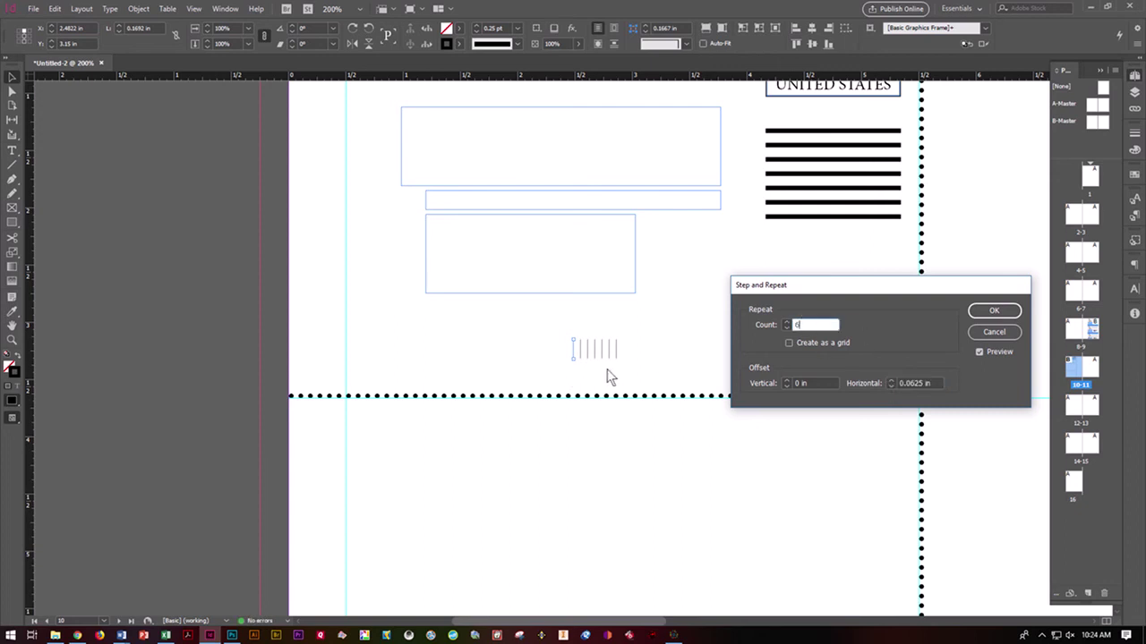
pyautogui.click(889, 381)
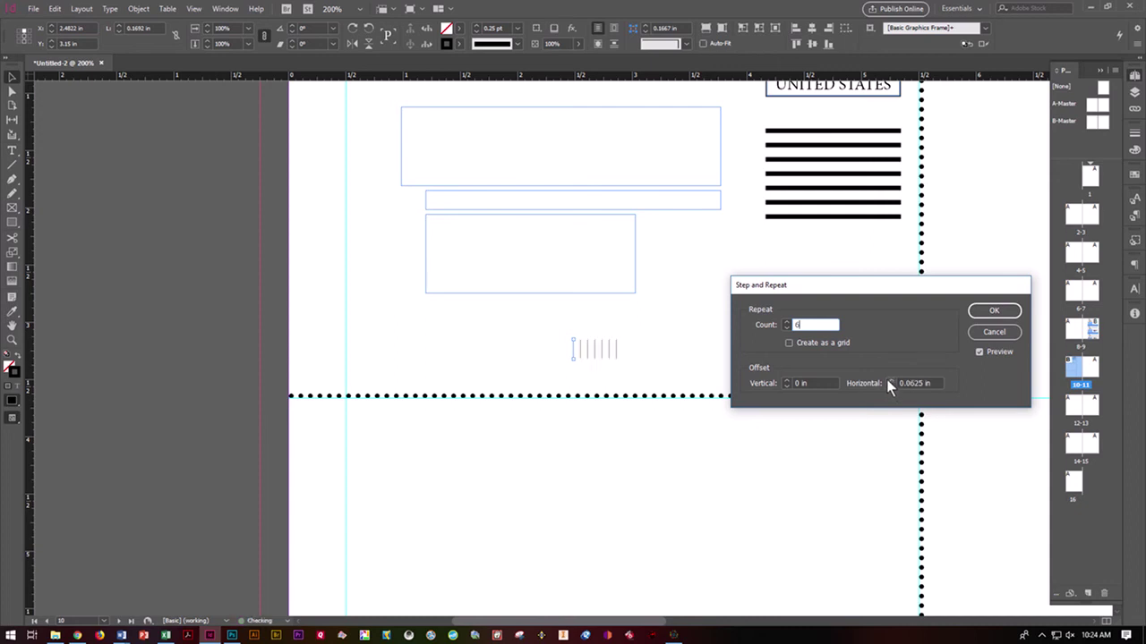
pyautogui.click(993, 312)
pyautogui.click(687, 367)
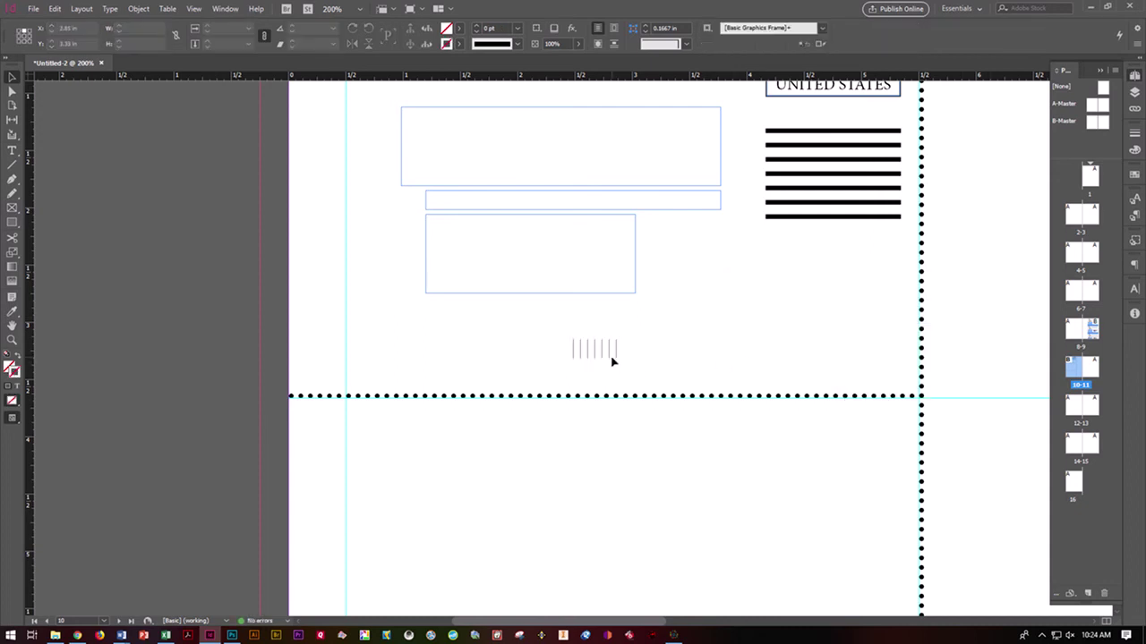
# - Narrow the row of seven short lines to about 0.27 in wide and place a copy of it slightly lower, just past its right end
pyautogui.moveTo(566, 370); pyautogui.dragTo(605, 348)
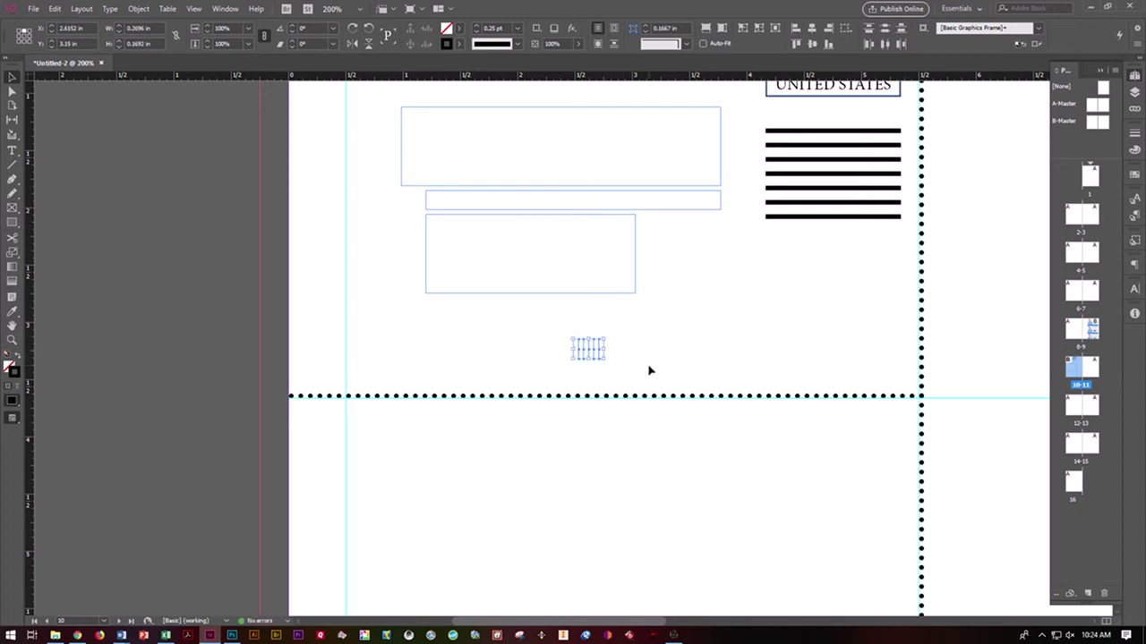
pyautogui.click(650, 369)
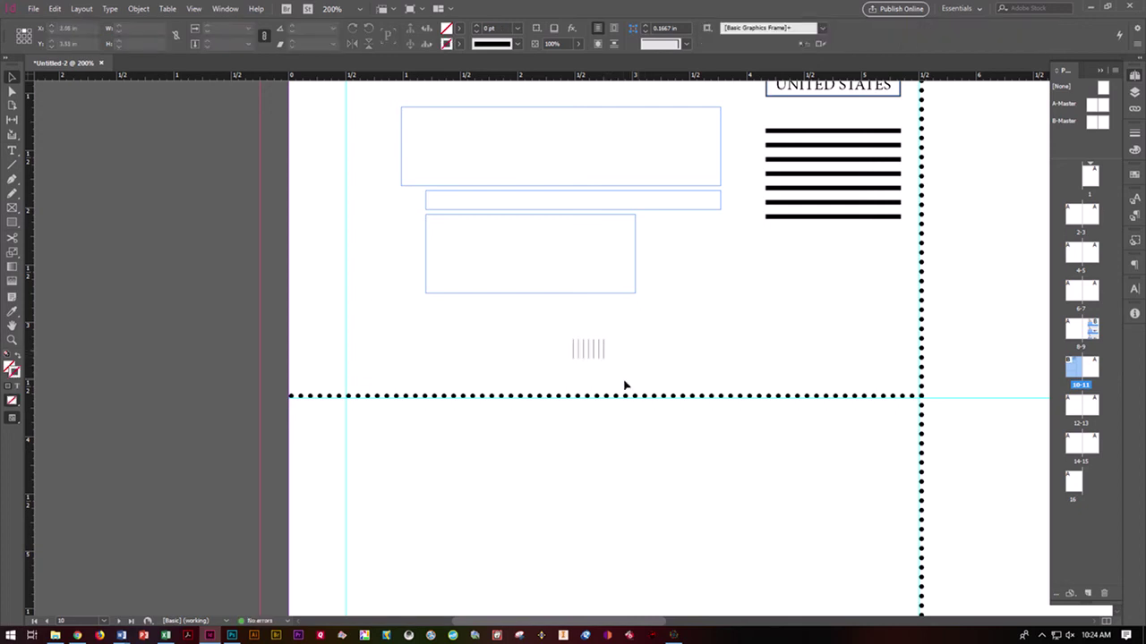
pyautogui.click(580, 355)
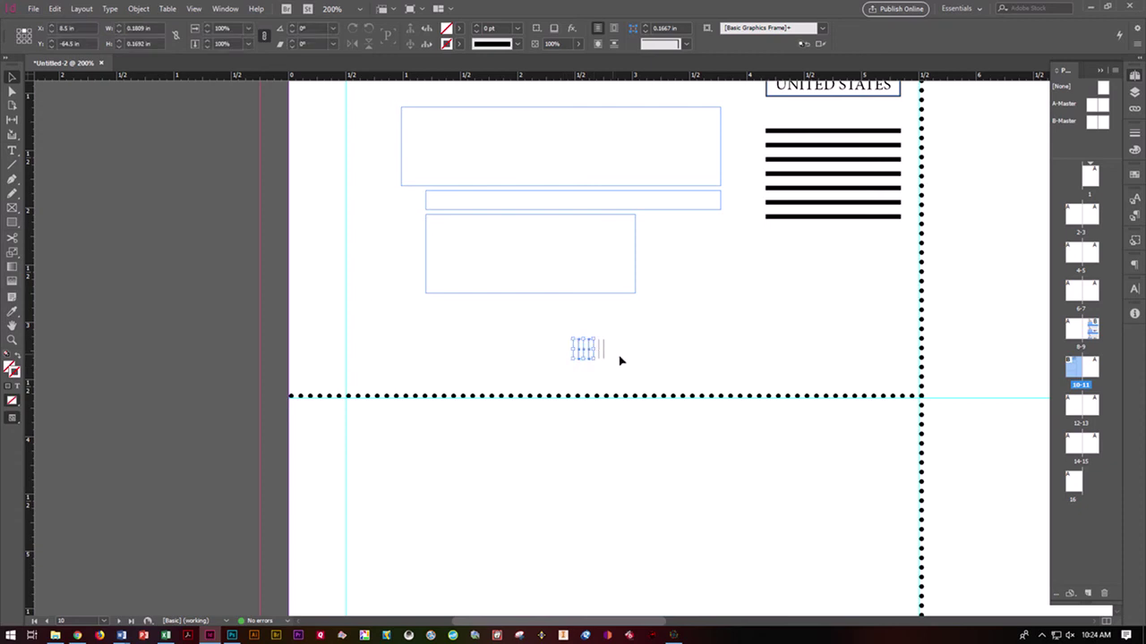
pyautogui.moveTo(562, 355); pyautogui.dragTo(627, 365)
pyautogui.click(695, 361)
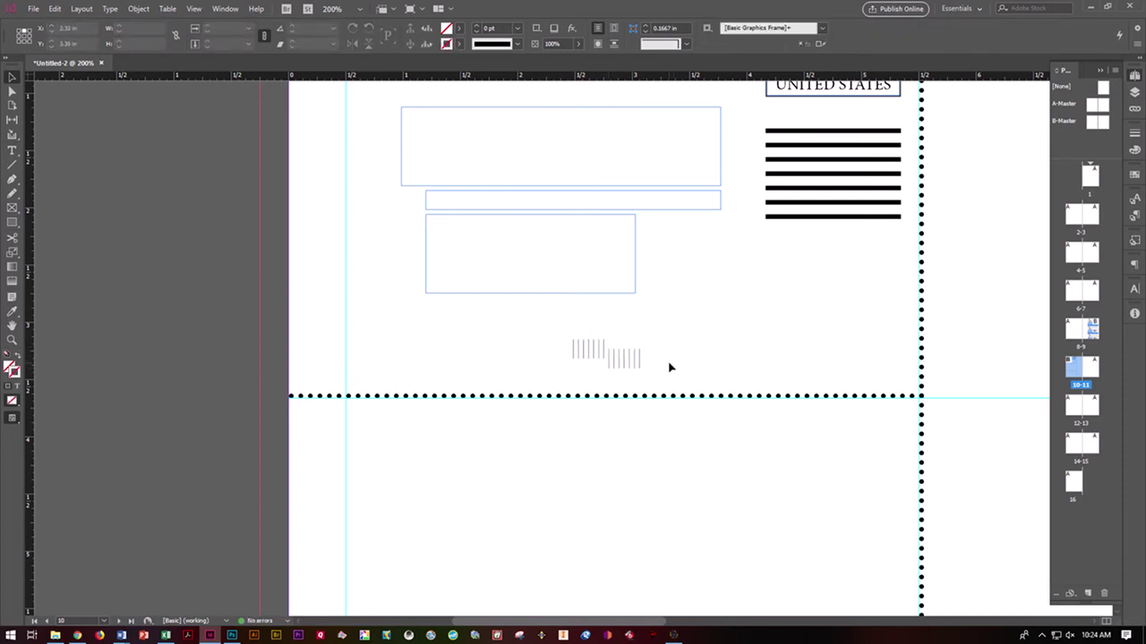
pyautogui.moveTo(662, 380); pyautogui.dragTo(607, 363)
pyautogui.click(607, 363)
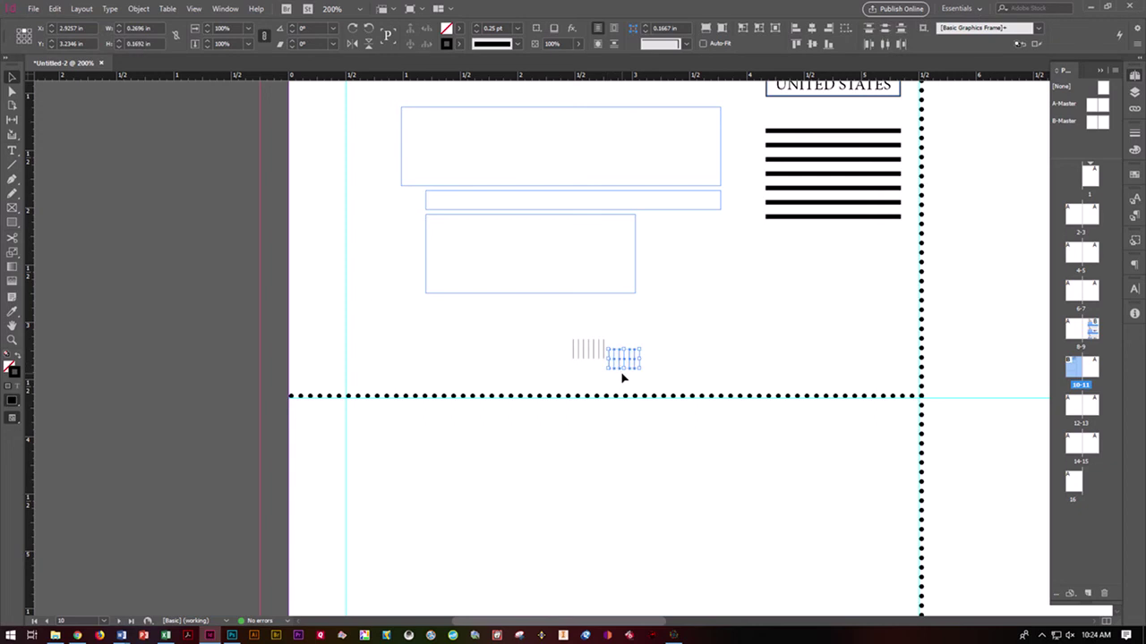
# - Paste a five-line copy of the short bars to the right of the lowered row, level with the first row
pyautogui.hotkey('ctrl', 'v')
pyautogui.moveTo(593, 355); pyautogui.dragTo(678, 334)
pyautogui.click(682, 359)
pyautogui.click(680, 341)
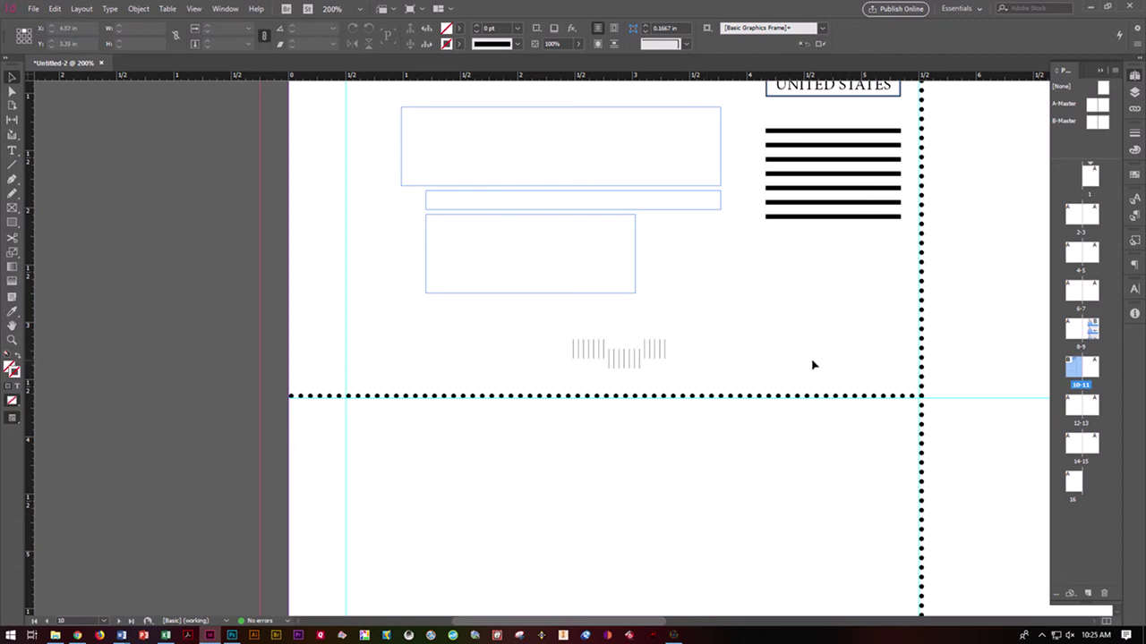
# - Group all the business-reply elements on the upper card of page 10, excluding the dotted rules
pyautogui.hotkey('ctrl', '-')
pyautogui.hotkey('ctrl', '-')
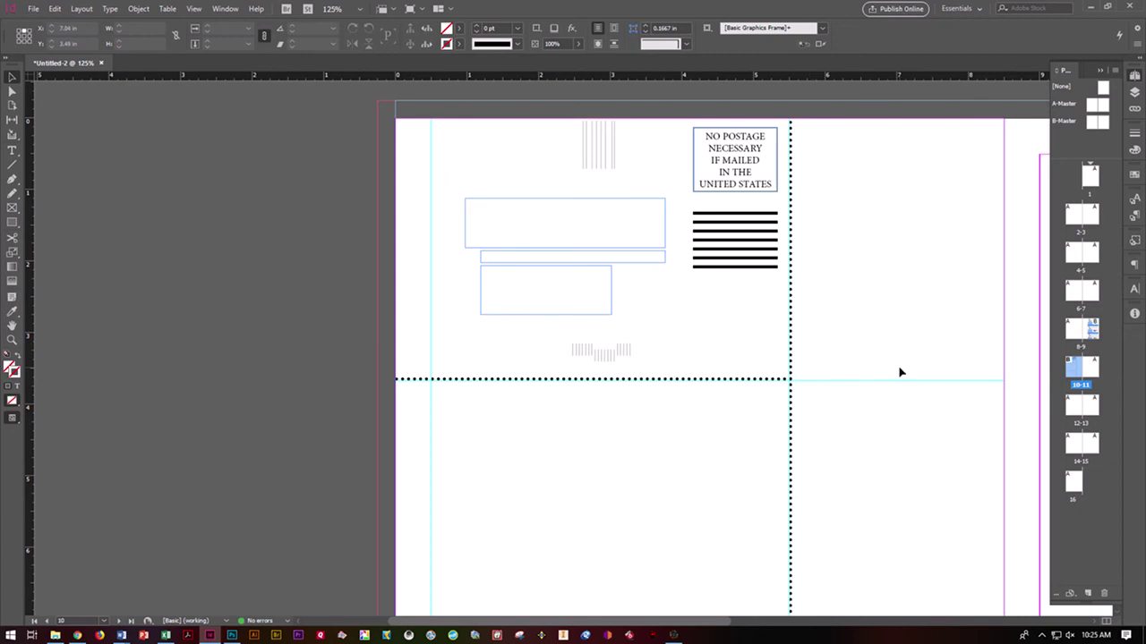
pyautogui.moveTo(325, 93); pyautogui.dragTo(785, 376)
pyautogui.rightClick(687, 333)
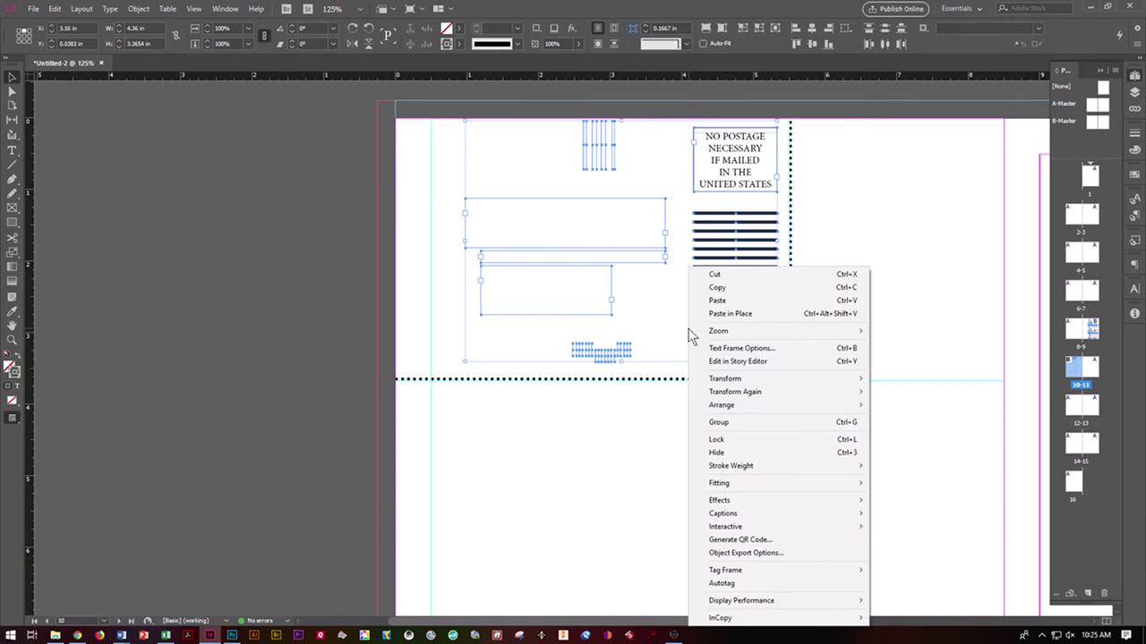
pyautogui.click(738, 423)
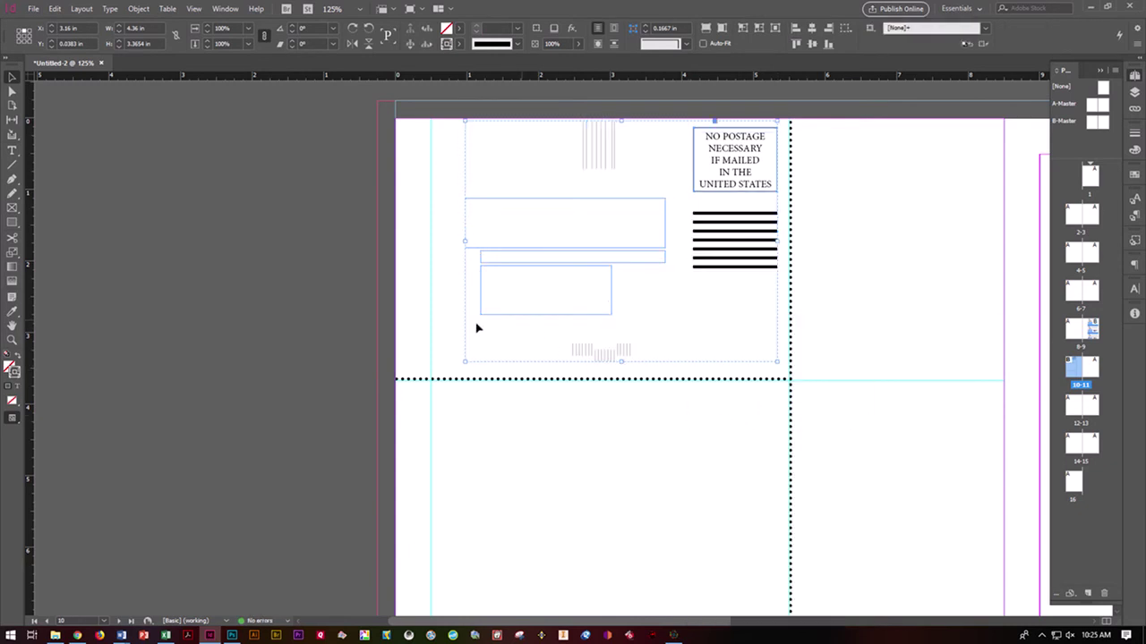
pyautogui.click(481, 478)
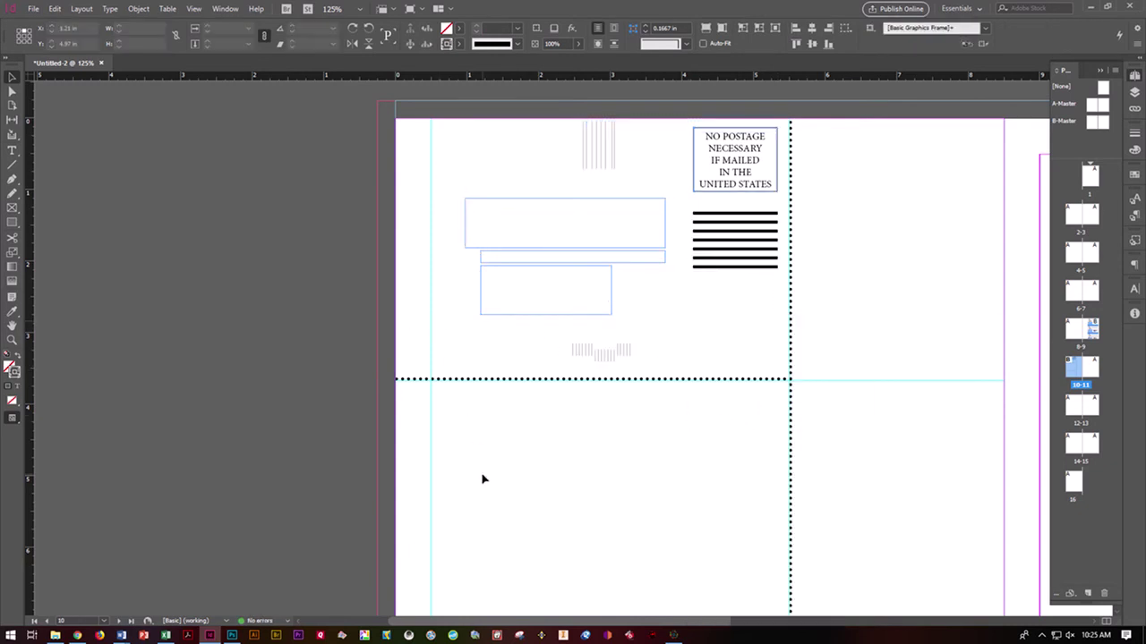
# - Paste copies of the grouped business-reply layout onto the middle and bottom cards of page 10
pyautogui.hotkey('ctrl', 'v')
pyautogui.moveTo(660, 292); pyautogui.dragTo(682, 455)
pyautogui.scroll(-5, 683, 453)
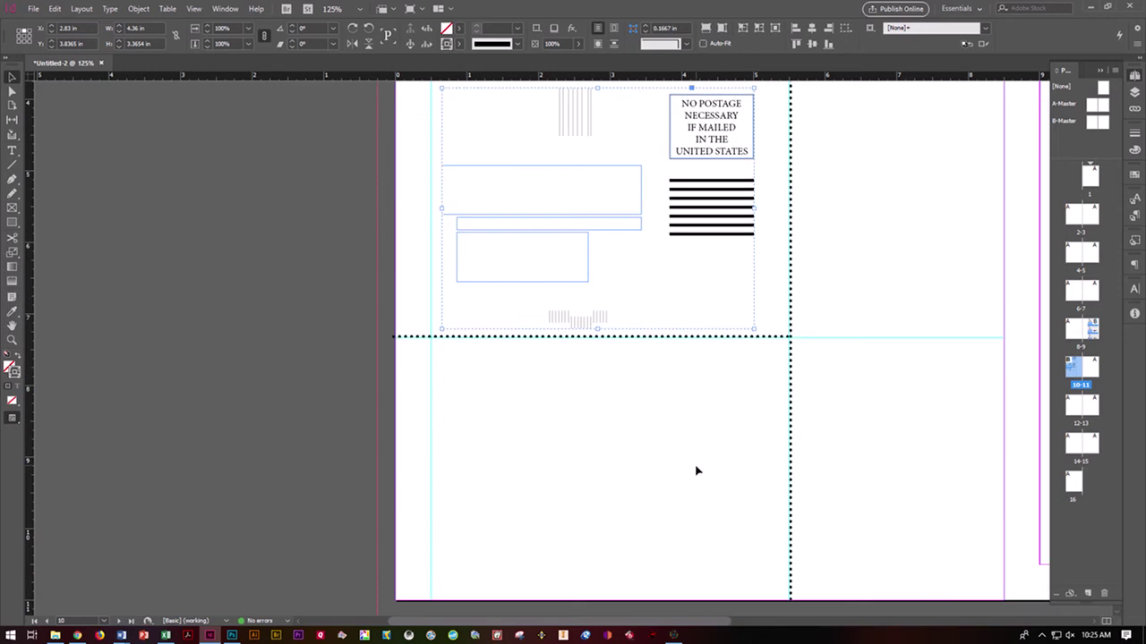
pyautogui.hotkey('ctrl', 'v')
pyautogui.moveTo(699, 373); pyautogui.dragTo(737, 499)
pyautogui.click(887, 453)
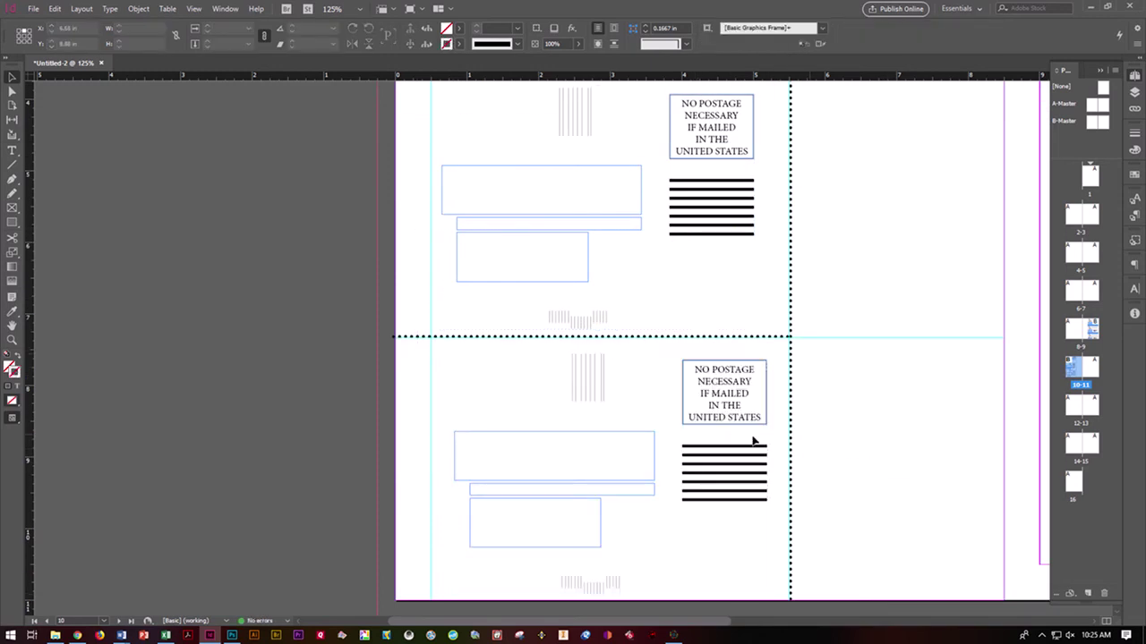
# - Draw rectangle frames over the blank strips beside the cards, about 3.02 × 10.89 in on page 9 and 2.96 × 11 in on page 10
pyautogui.hotkey('ctrl', '-')
pyautogui.hotkey('ctrl', '-')
pyautogui.hotkey('ctrl', '-')
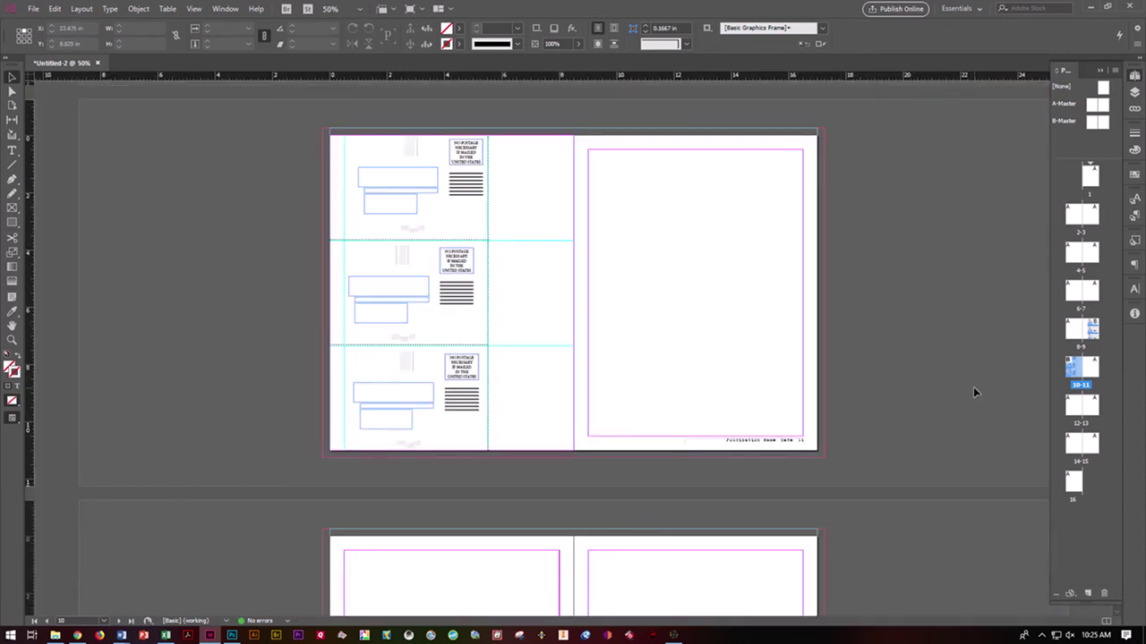
pyautogui.scroll(5, 973, 386)
pyautogui.scroll(4, 958, 385)
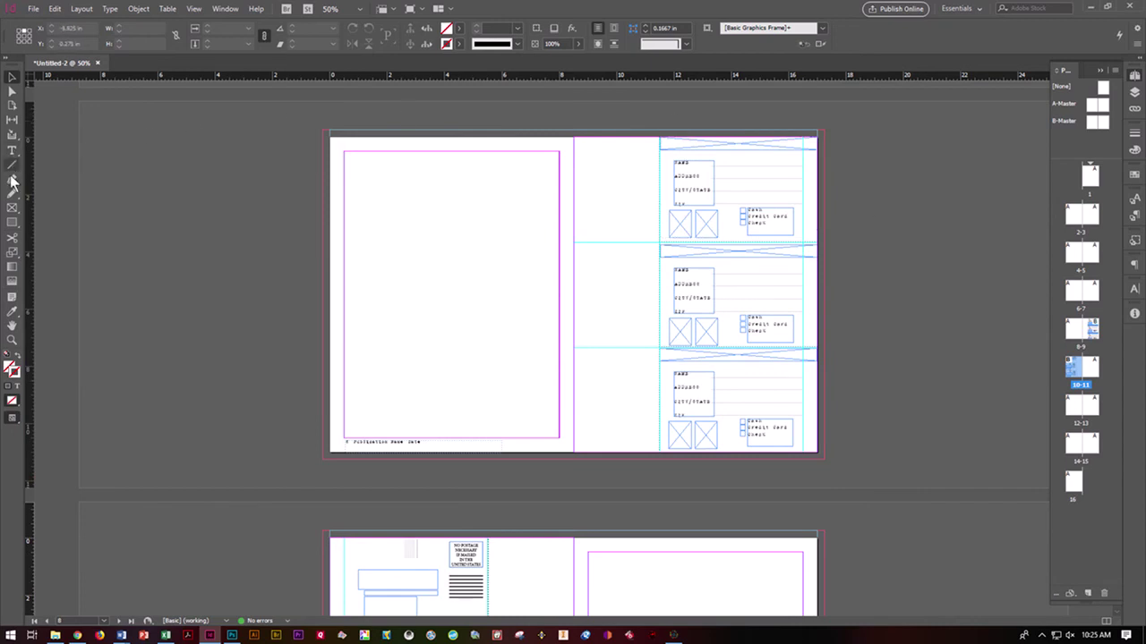
pyautogui.click(13, 207)
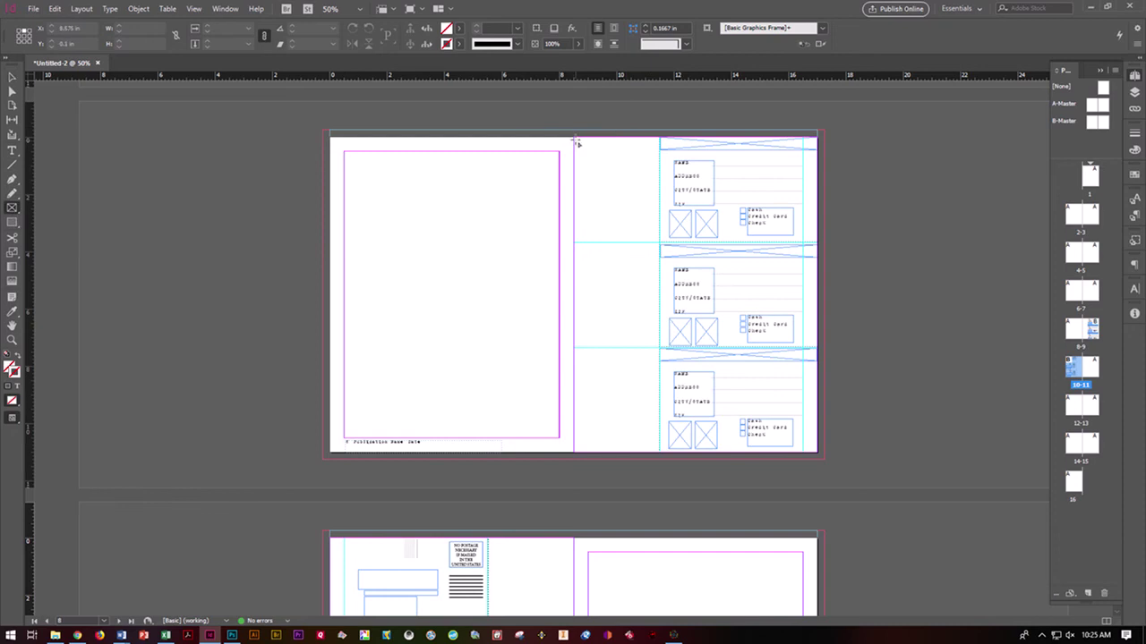
pyautogui.moveTo(574, 137); pyautogui.dragTo(660, 449)
pyautogui.scroll(-5, 622, 302)
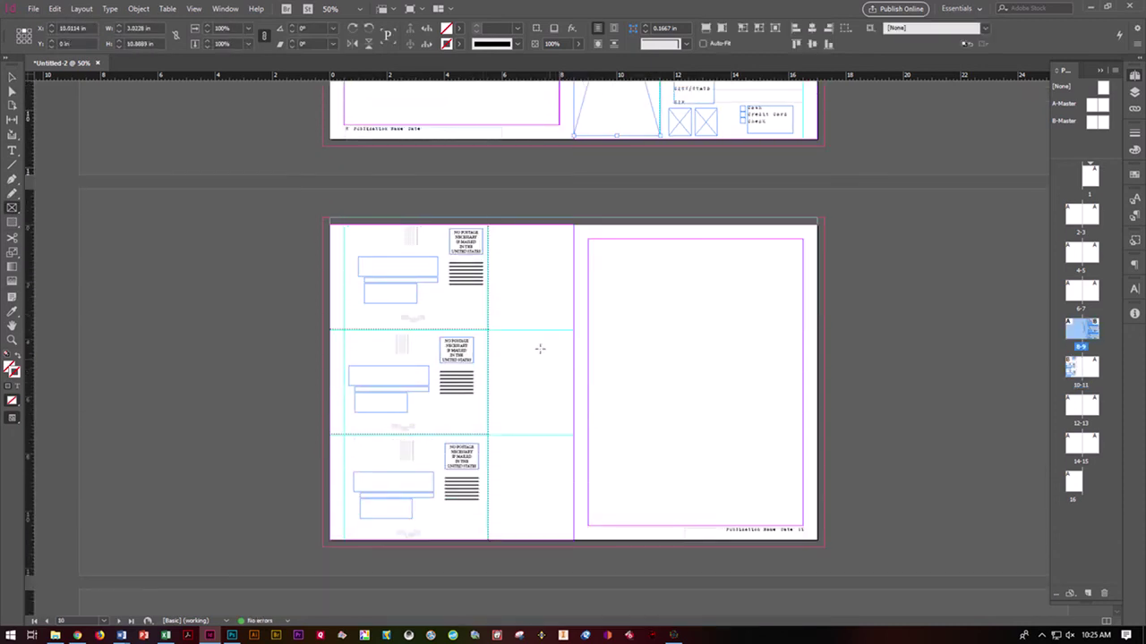
pyautogui.moveTo(491, 227); pyautogui.dragTo(573, 541)
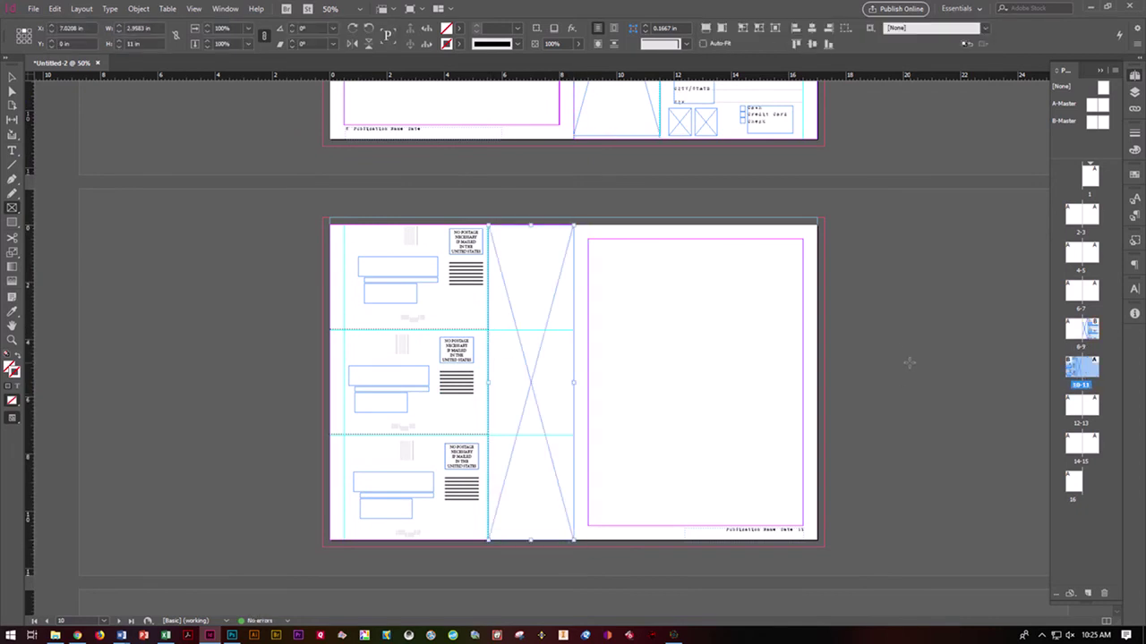
# - Start saving the document under the name DoSER magazine and create a new folder on the Desktop for it
pyautogui.click(33, 9)
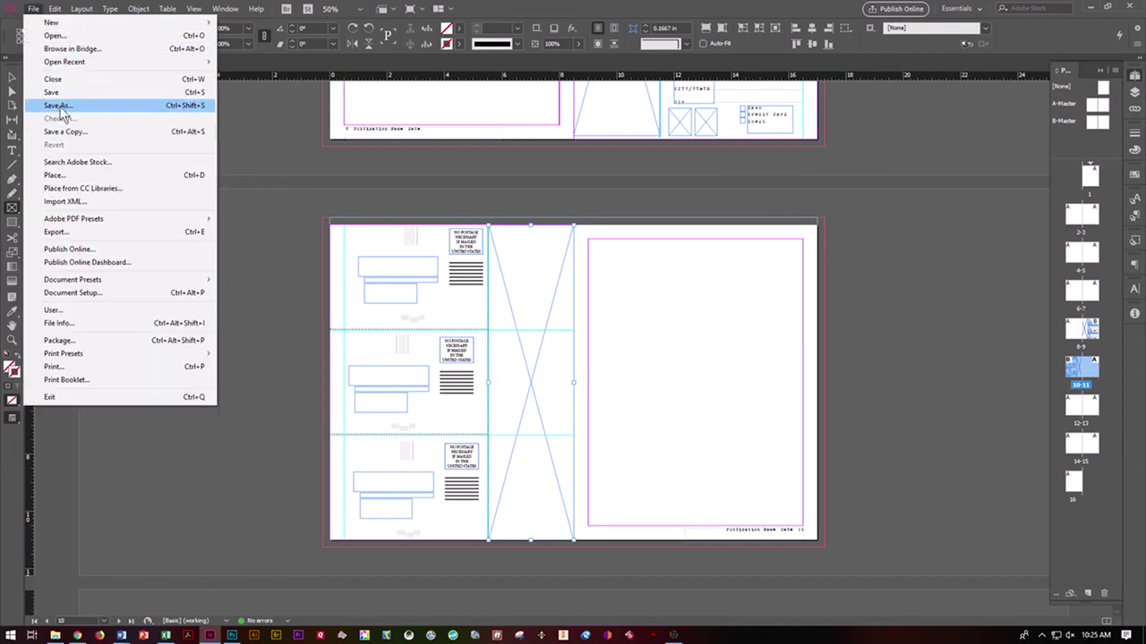
pyautogui.click(57, 106)
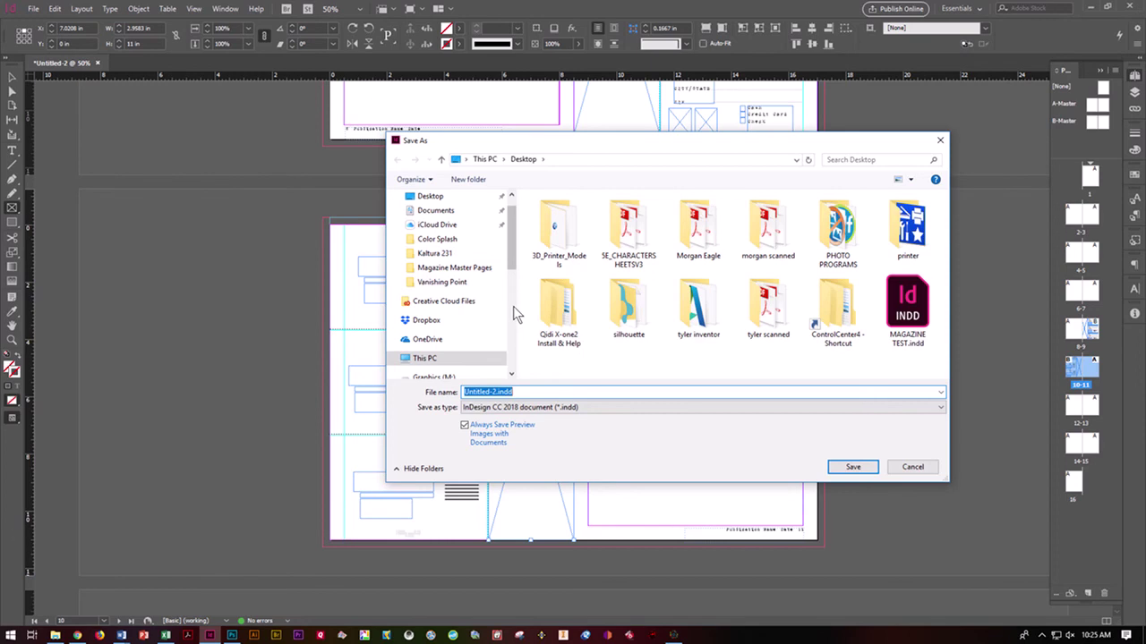
pyautogui.write('DoSER')
pyautogui.write('SER')
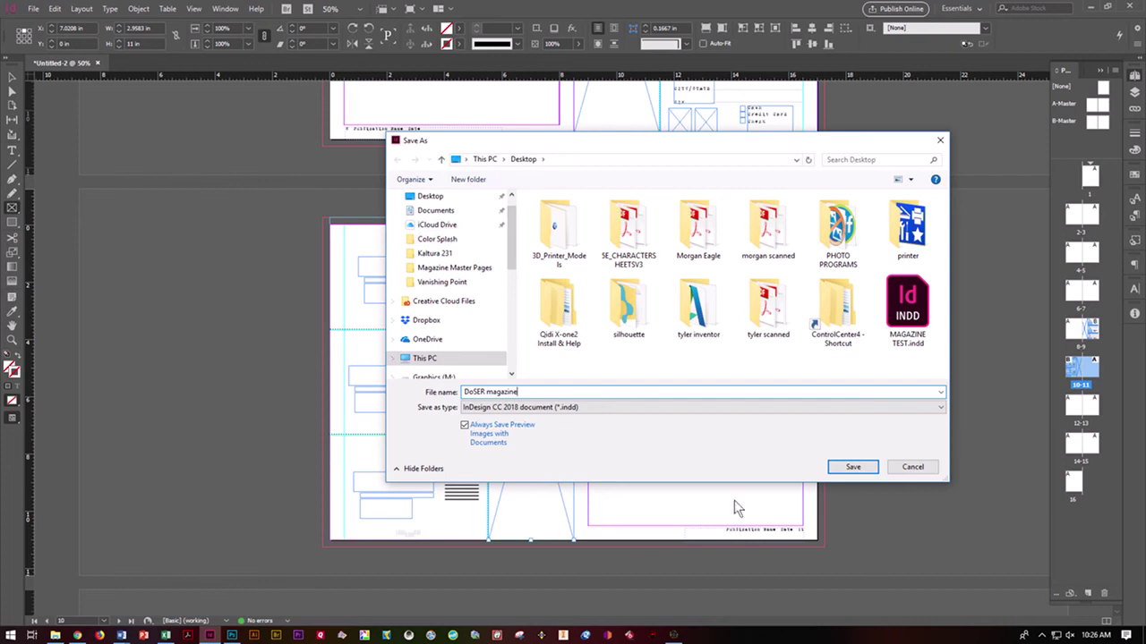
pyautogui.click(468, 179)
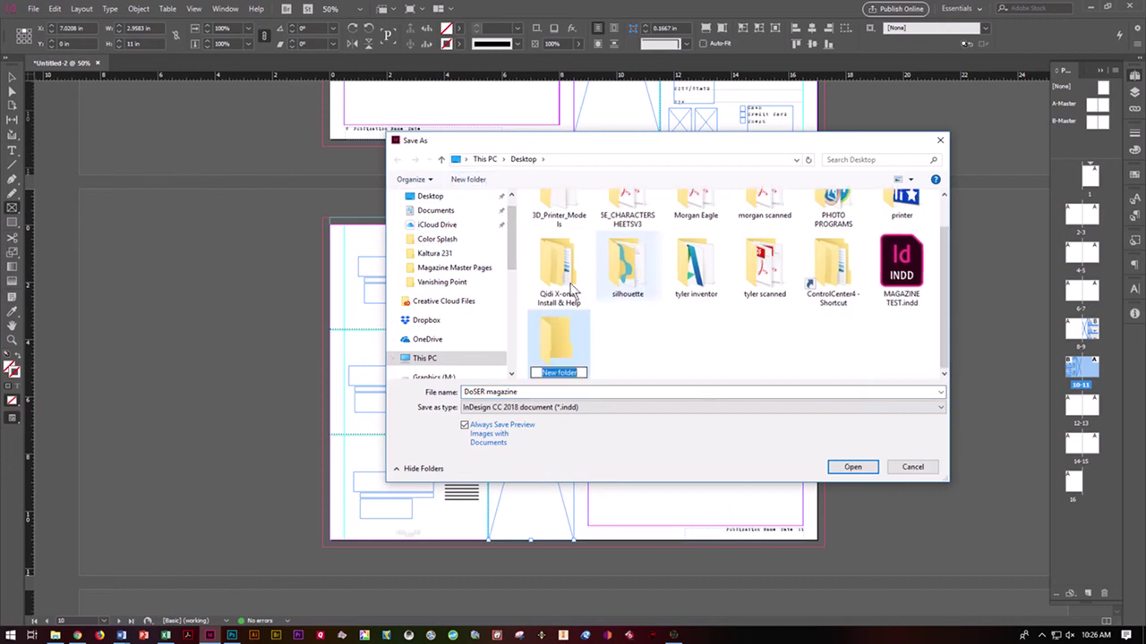
# - Try to name the new Desktop folder Magazine Project
pyautogui.click(433, 196)
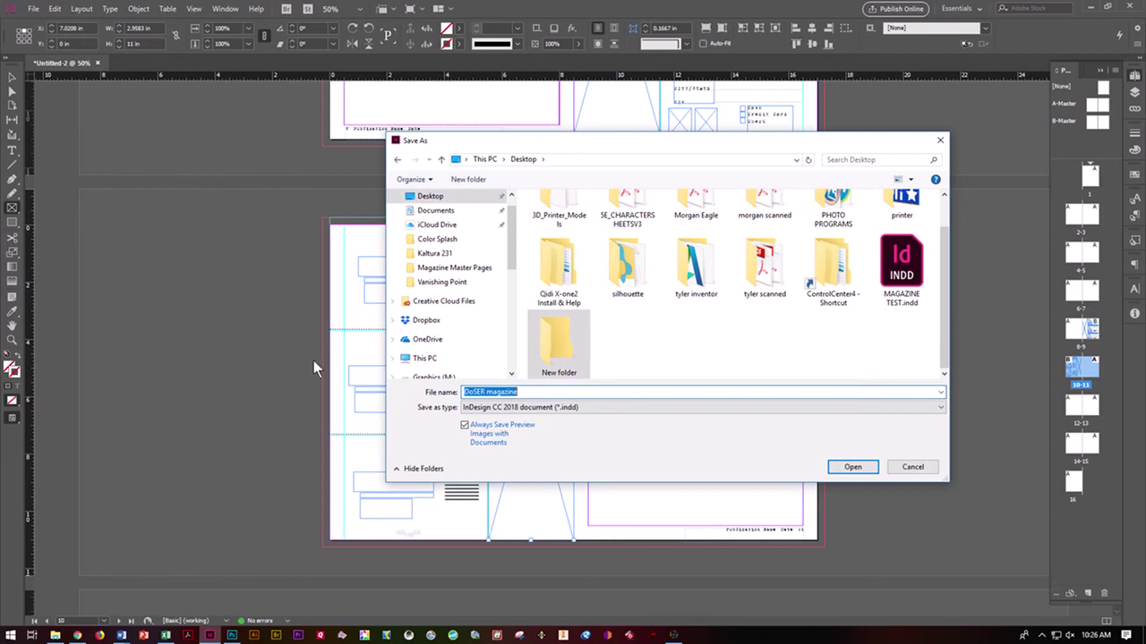
pyautogui.write('Maga')
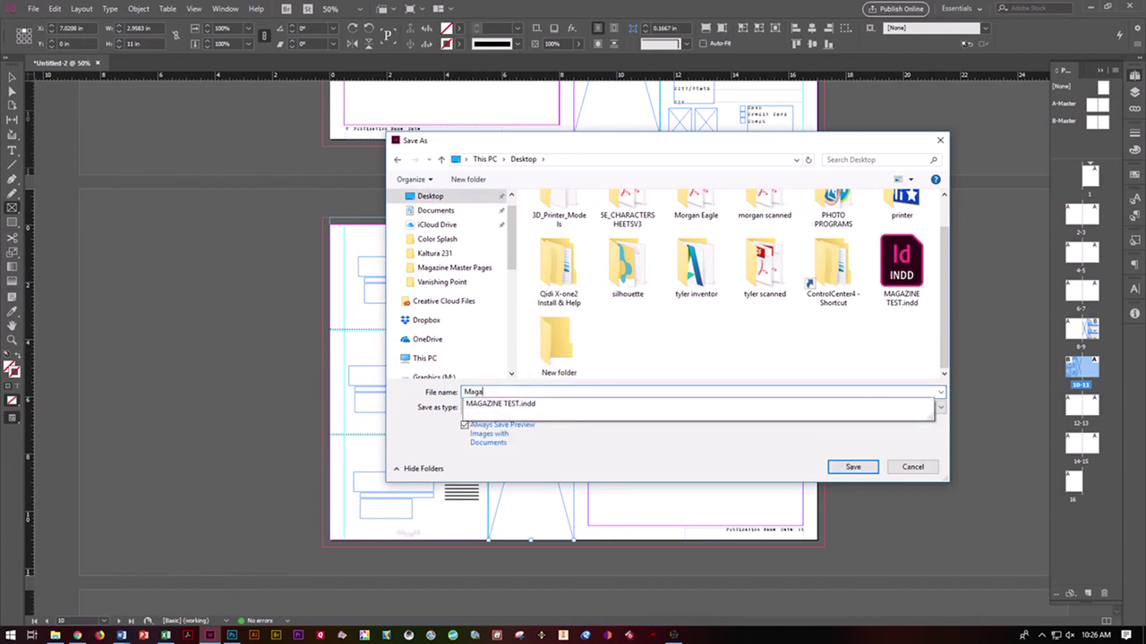
pyautogui.write('zine Proj')
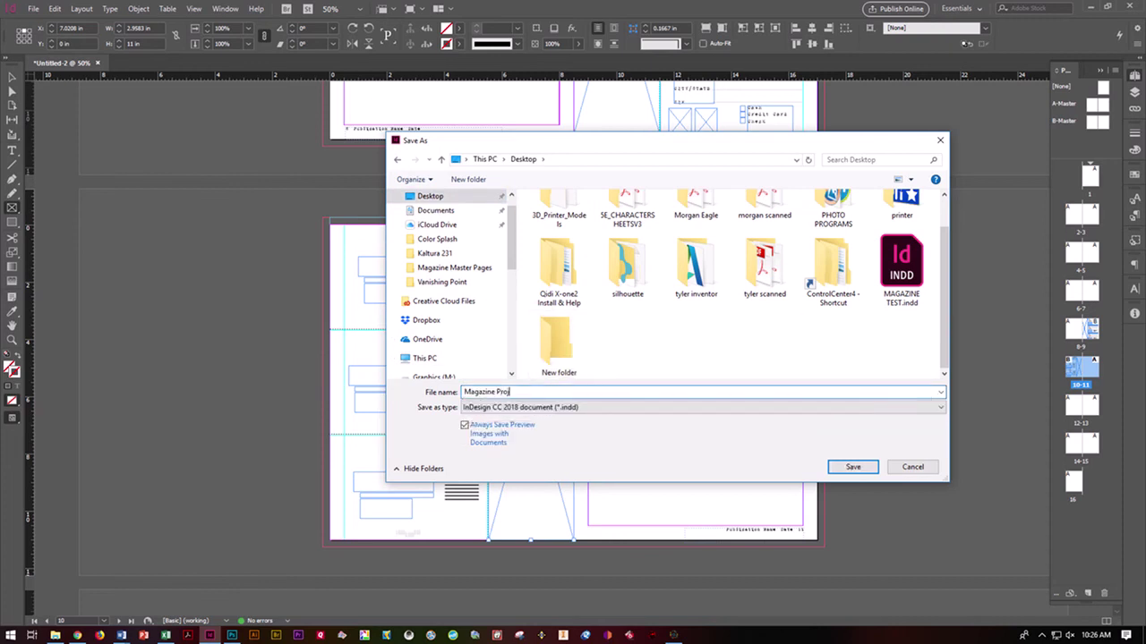
pyautogui.write('ect')
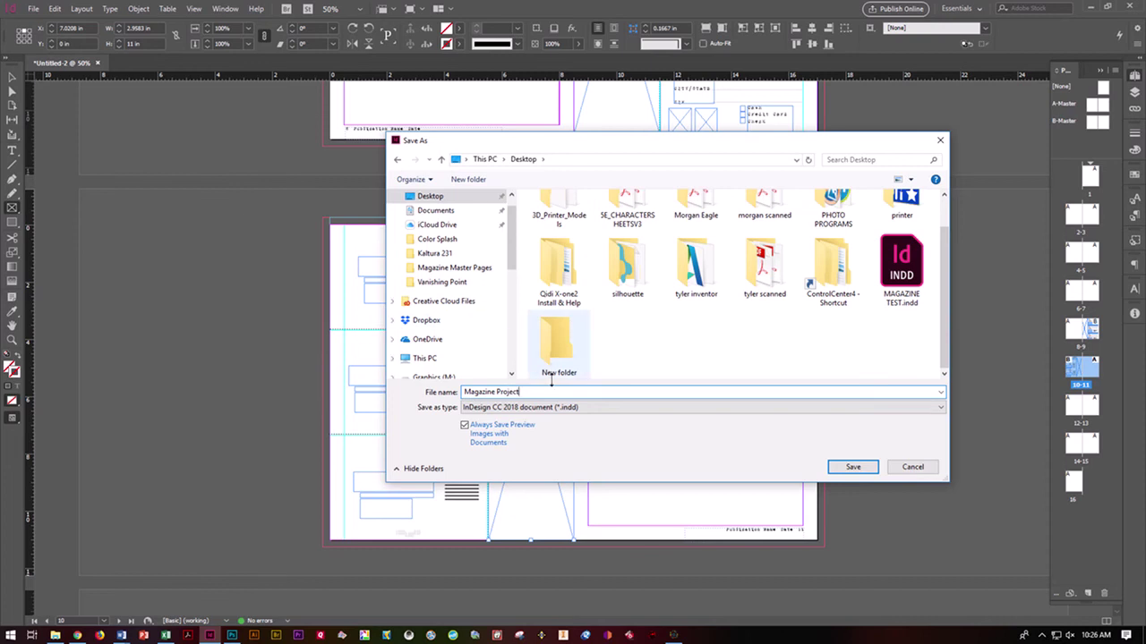
# - Save the document as DOser Magazine 092118 inside the new Desktop folder
pyautogui.click(566, 352)
pyautogui.doubleClick(564, 353)
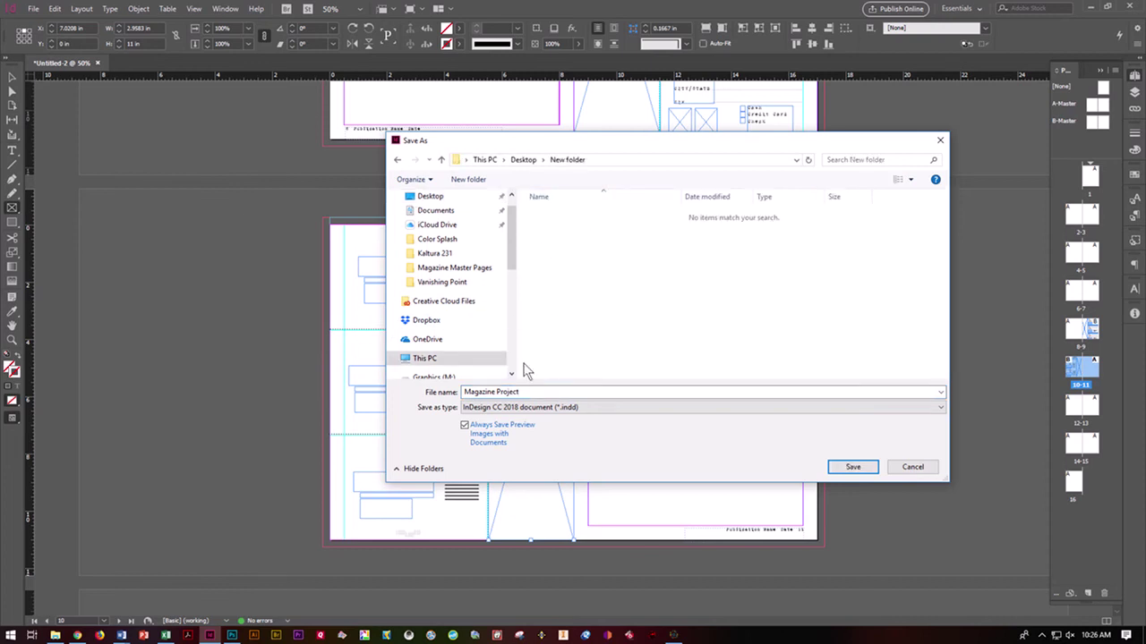
pyautogui.moveTo(528, 392); pyautogui.dragTo(398, 392)
pyautogui.write('DOs')
pyautogui.click(846, 469)
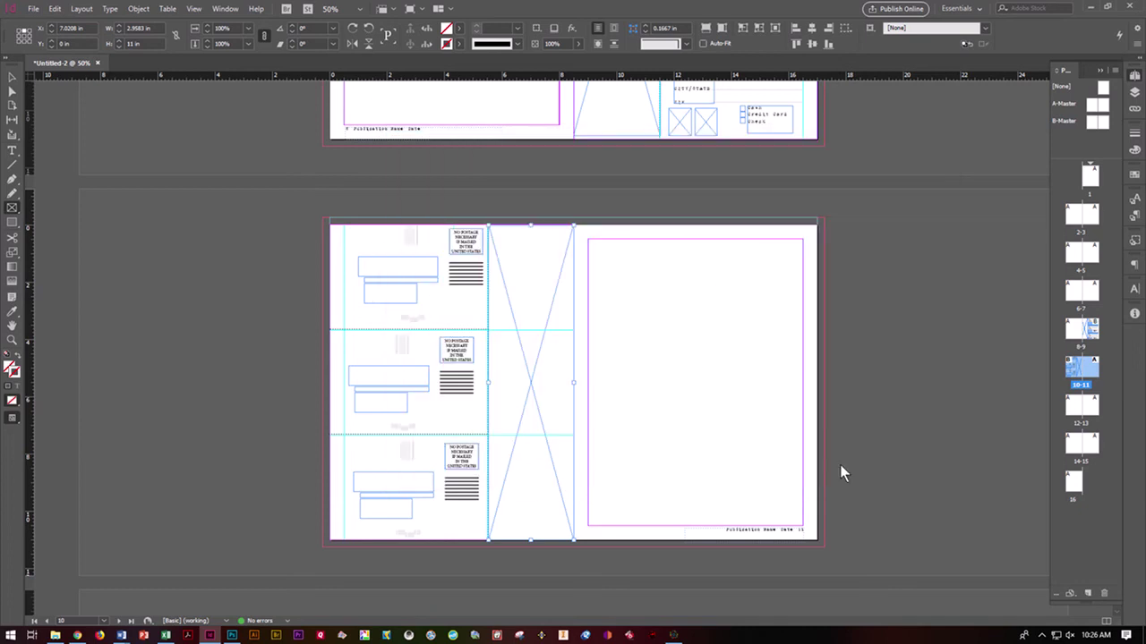
# - Review the Package summary for the entire publication and close it without packaging
pyautogui.click(33, 9)
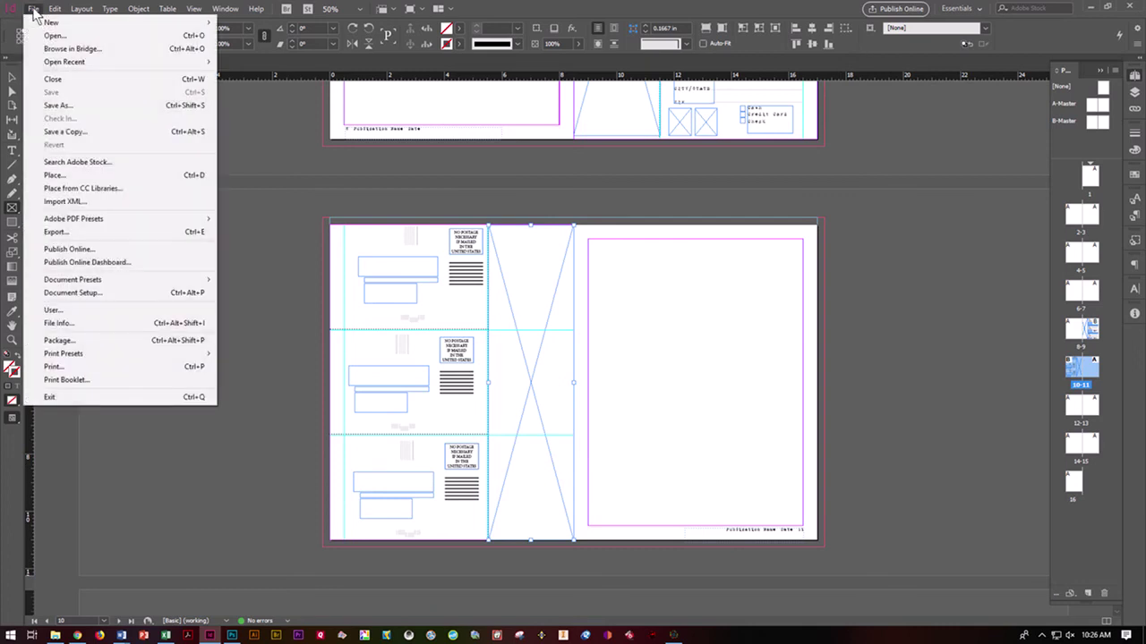
pyautogui.click(81, 339)
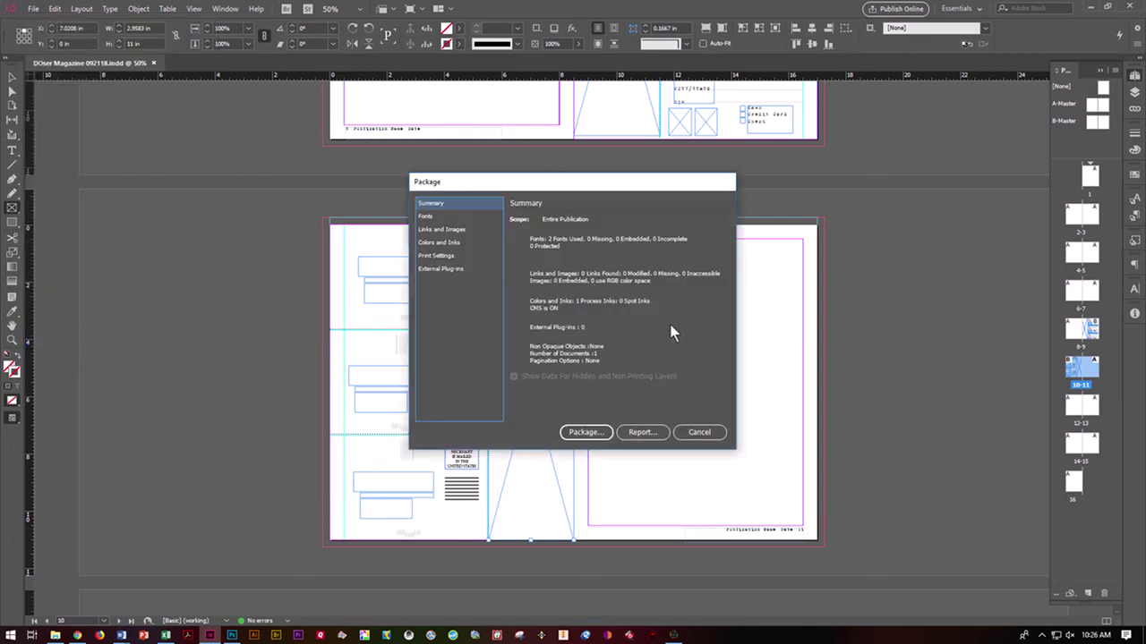
pyautogui.click(694, 433)
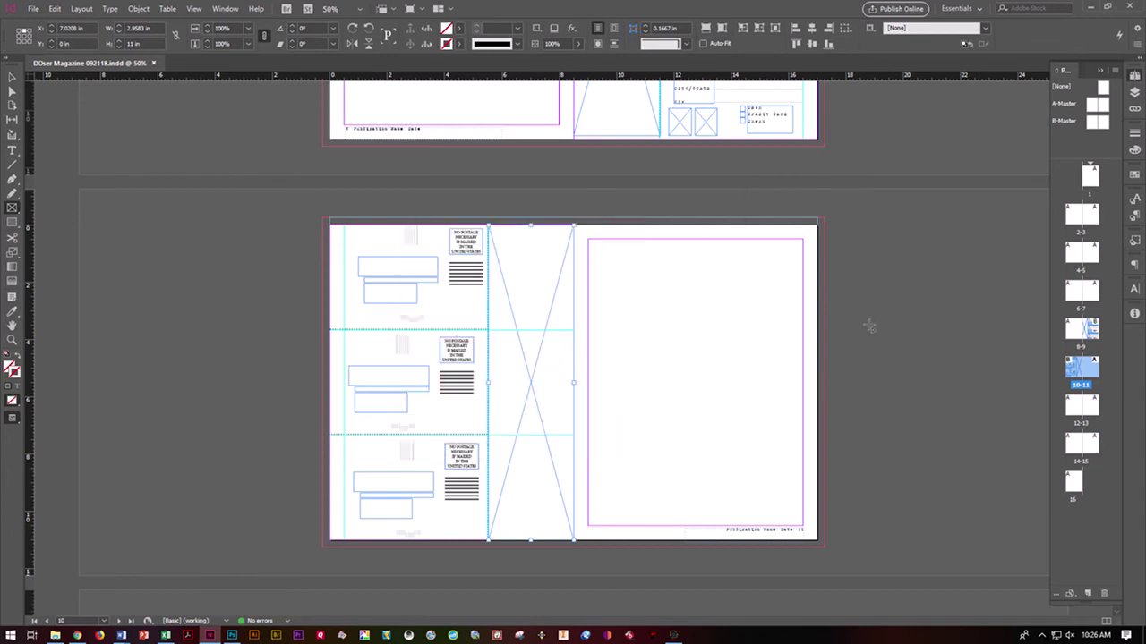